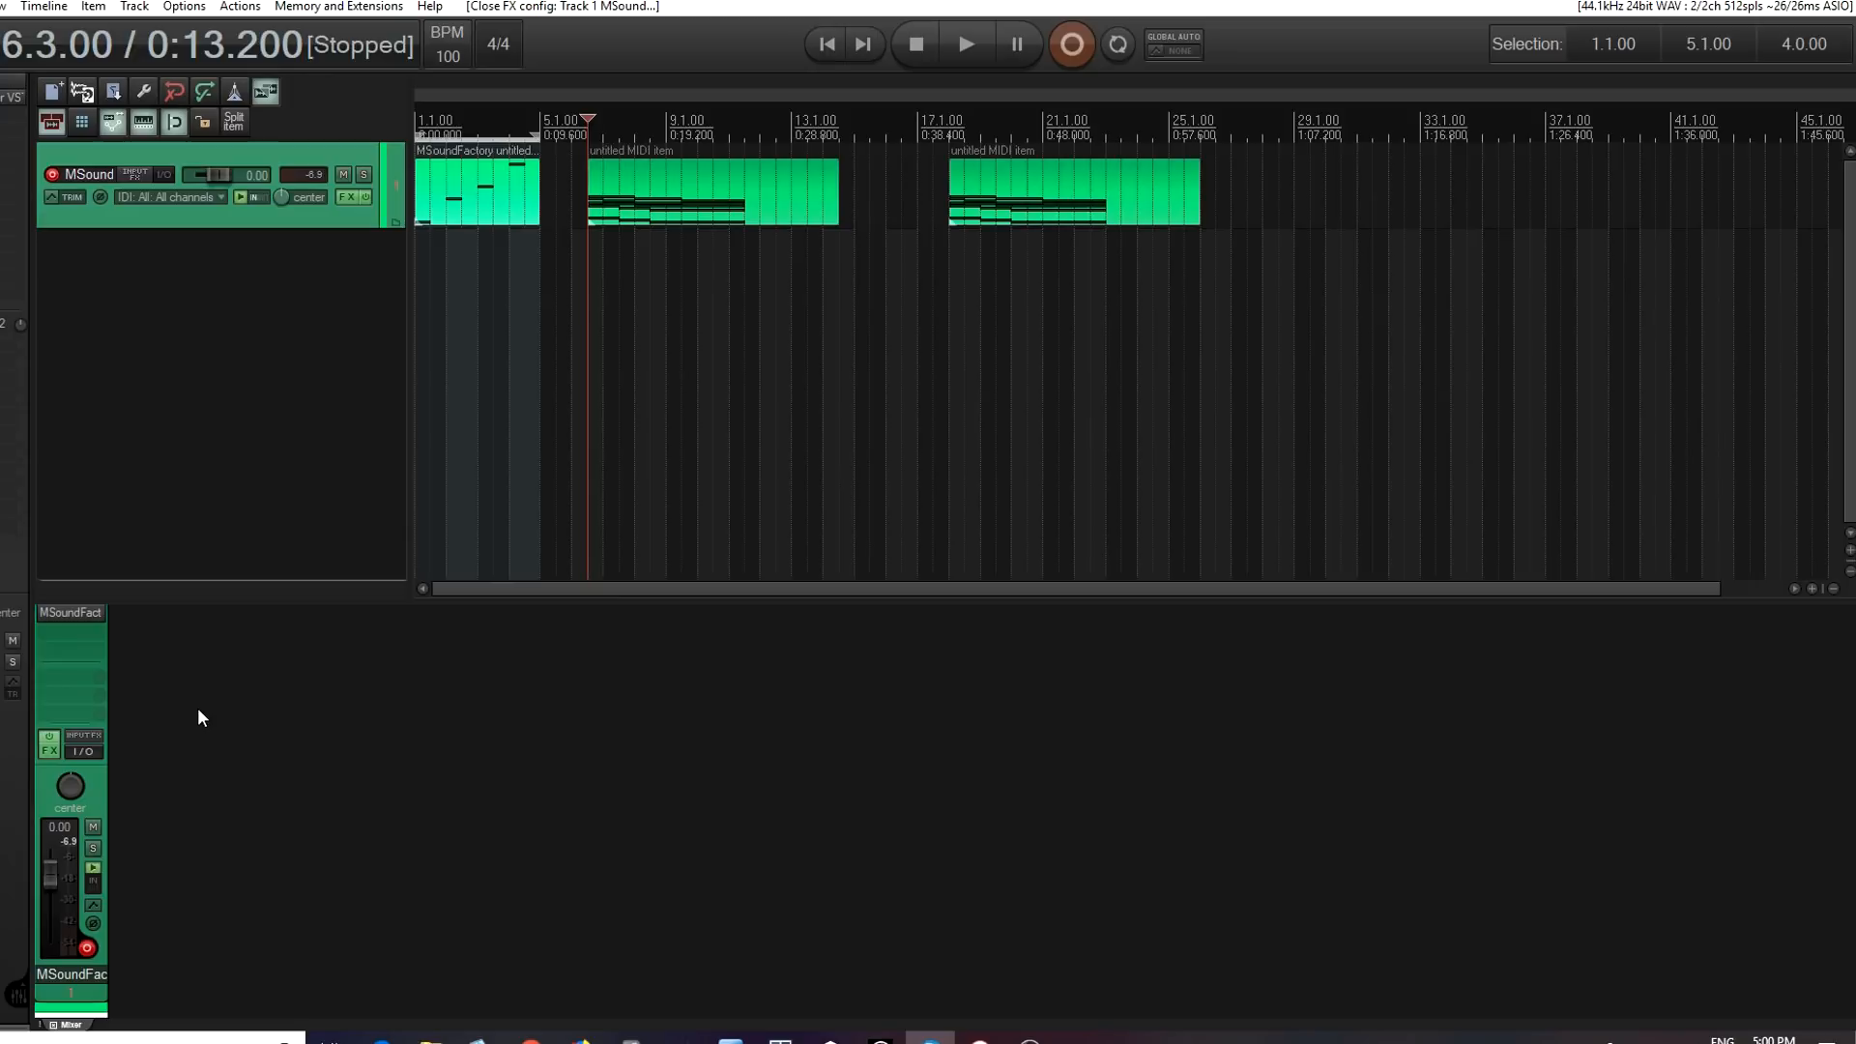
- Open MSoundFactory on Track 1 and add an OscillatorShaper module below the Oscillator in the generator's first column
left_click(71, 615)
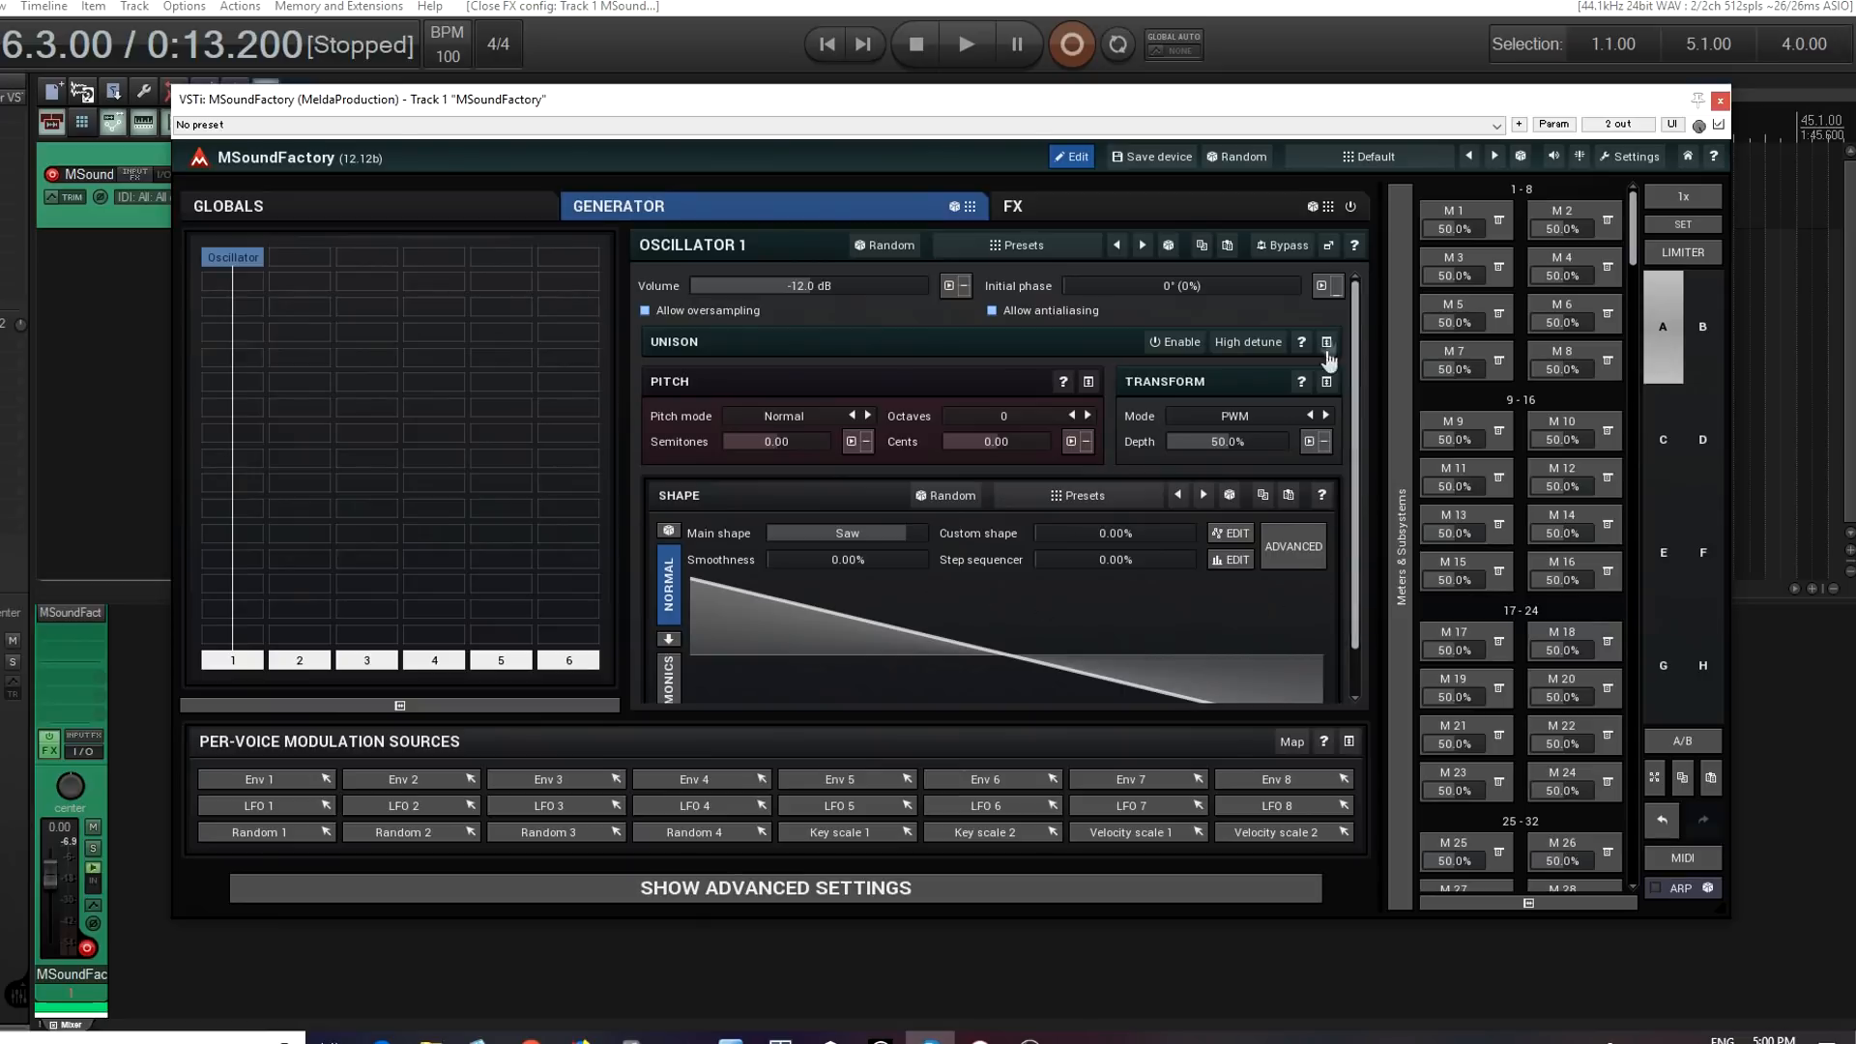
left_click(1328, 246)
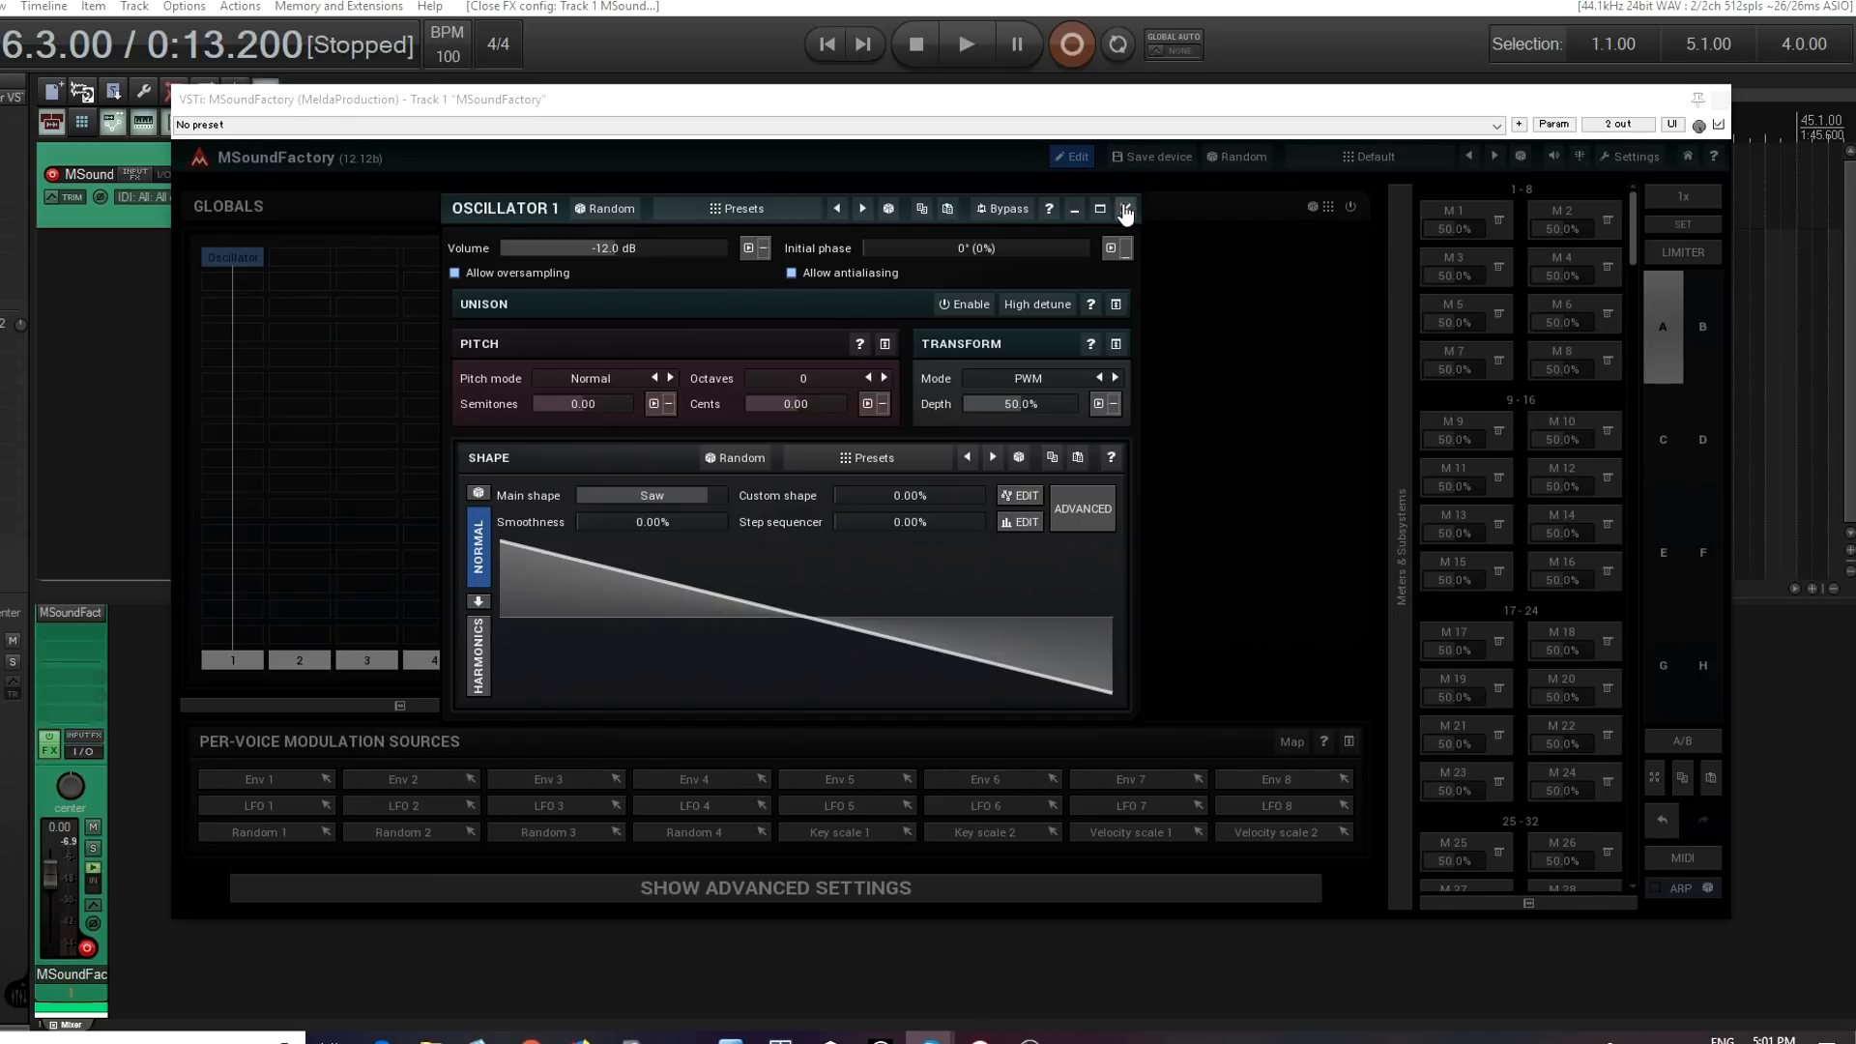
left_click(1126, 209)
double_click(248, 339)
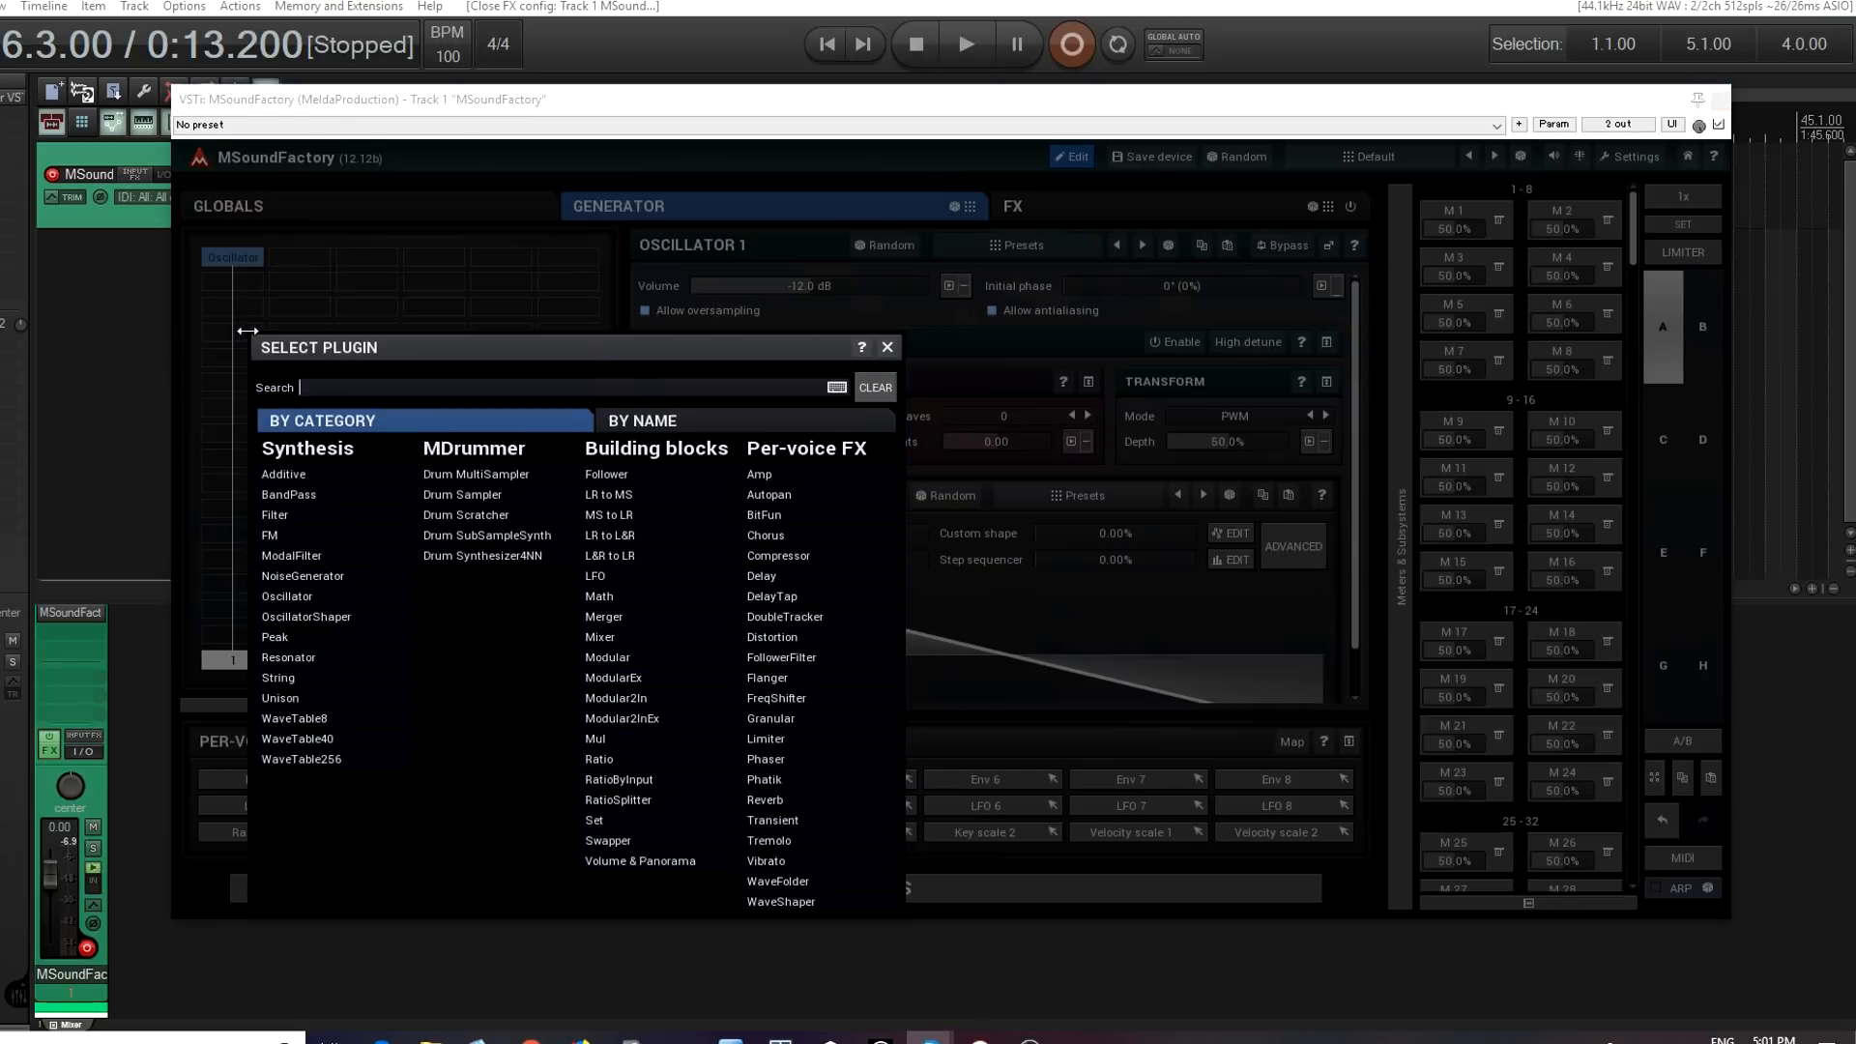
left_click(350, 619)
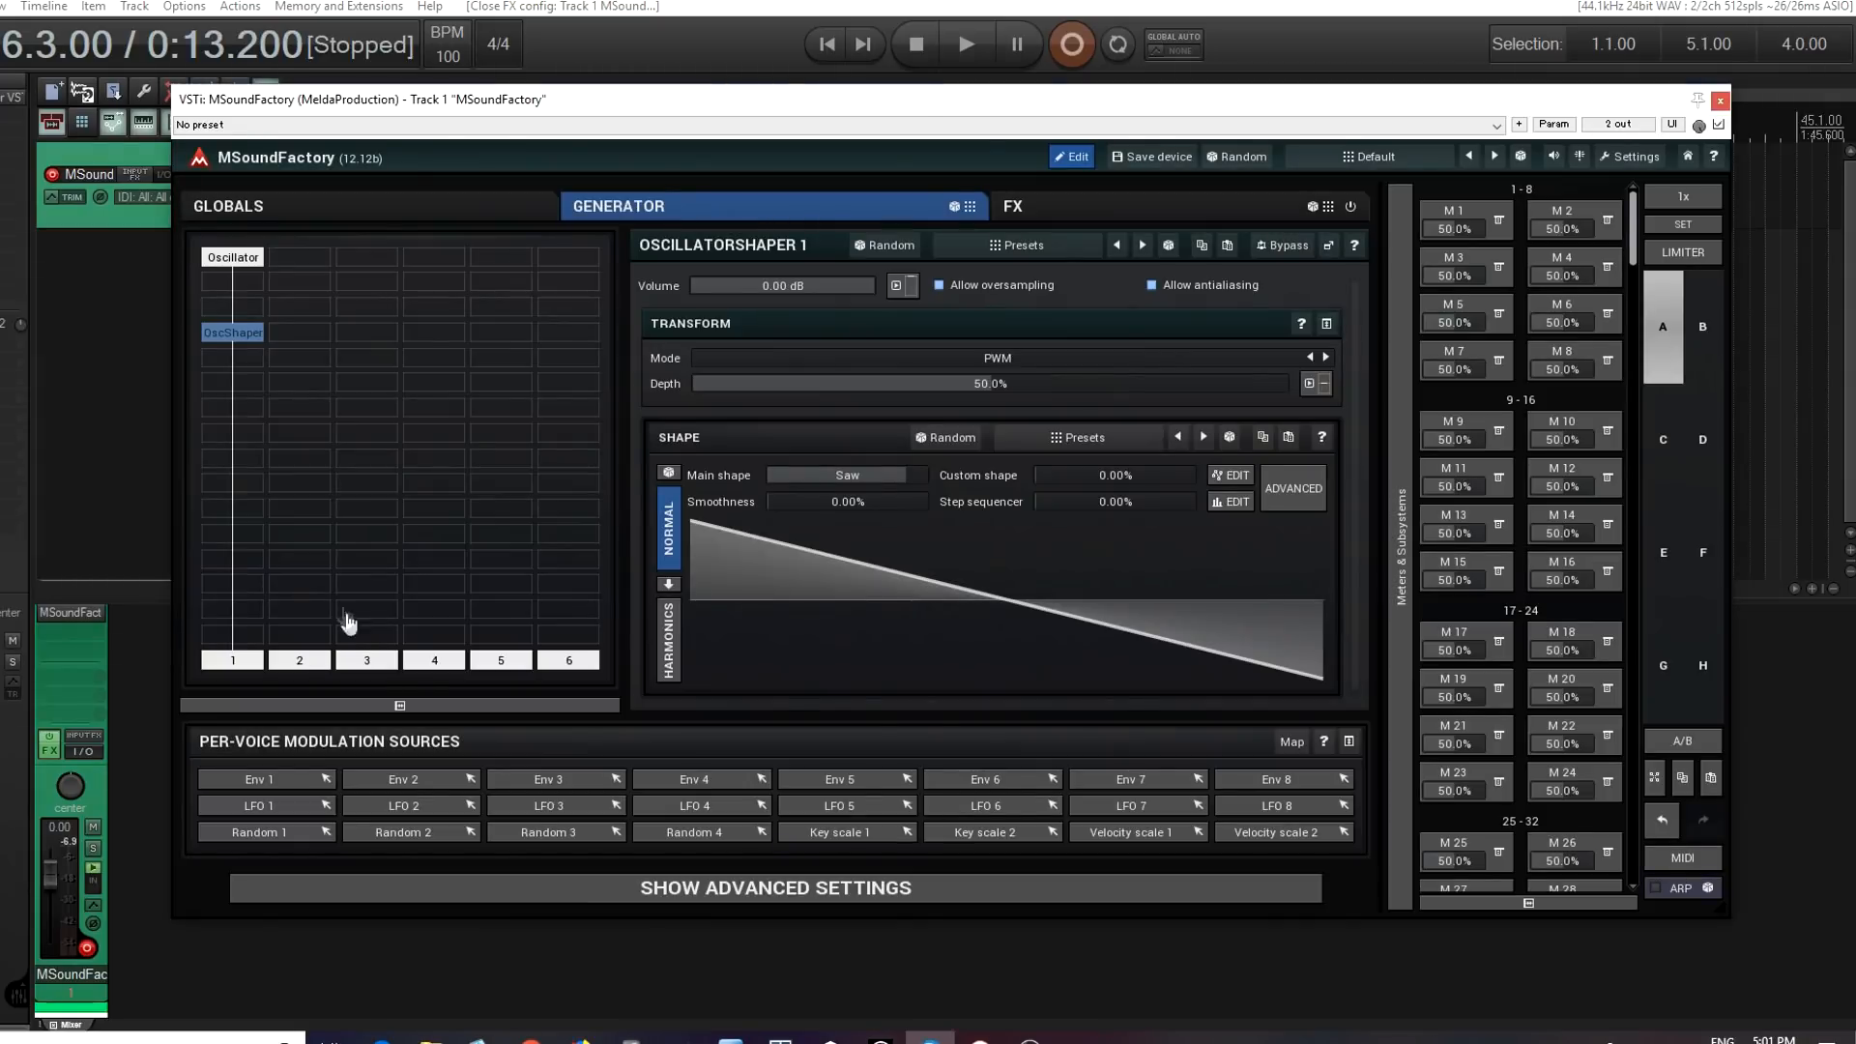
- Set the main shape of both the Oscillator and the OscillatorShaper to Sine
left_click(232, 269)
left_click(997, 655)
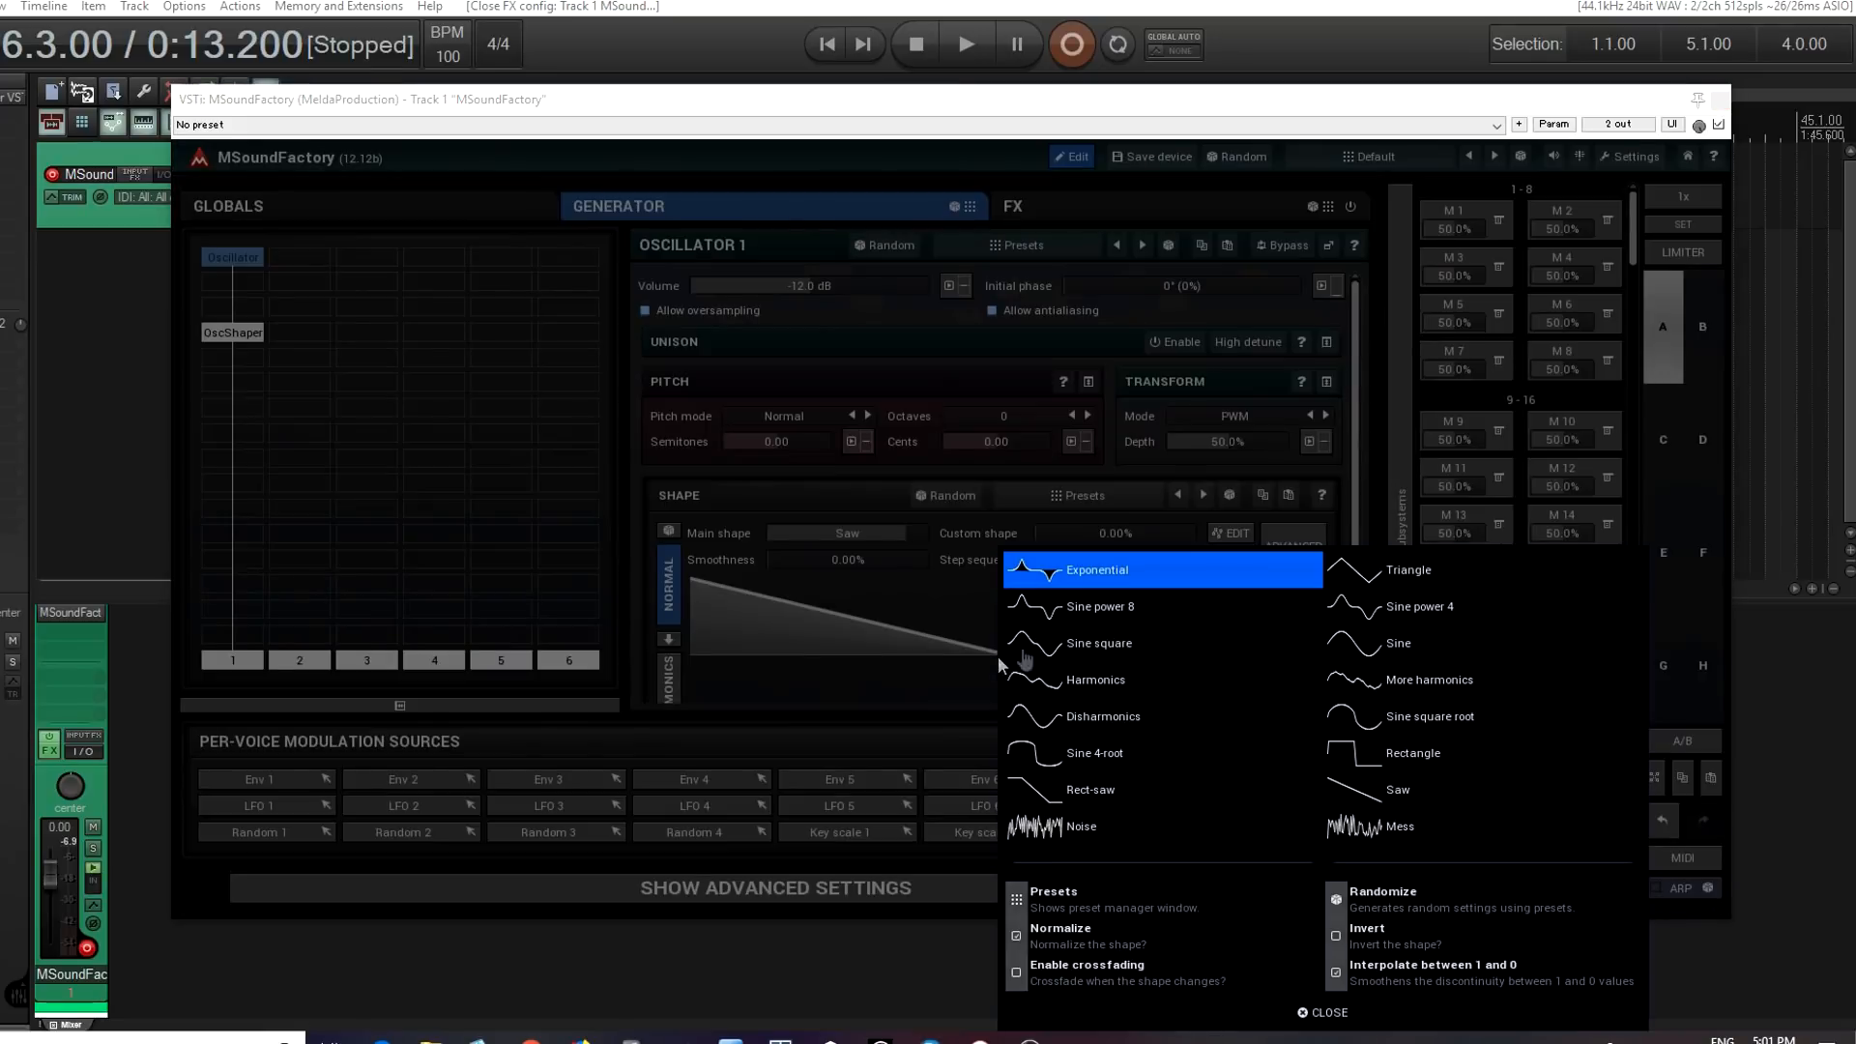
left_click(1360, 640)
left_click(237, 332)
left_click(923, 566)
left_click(1295, 660)
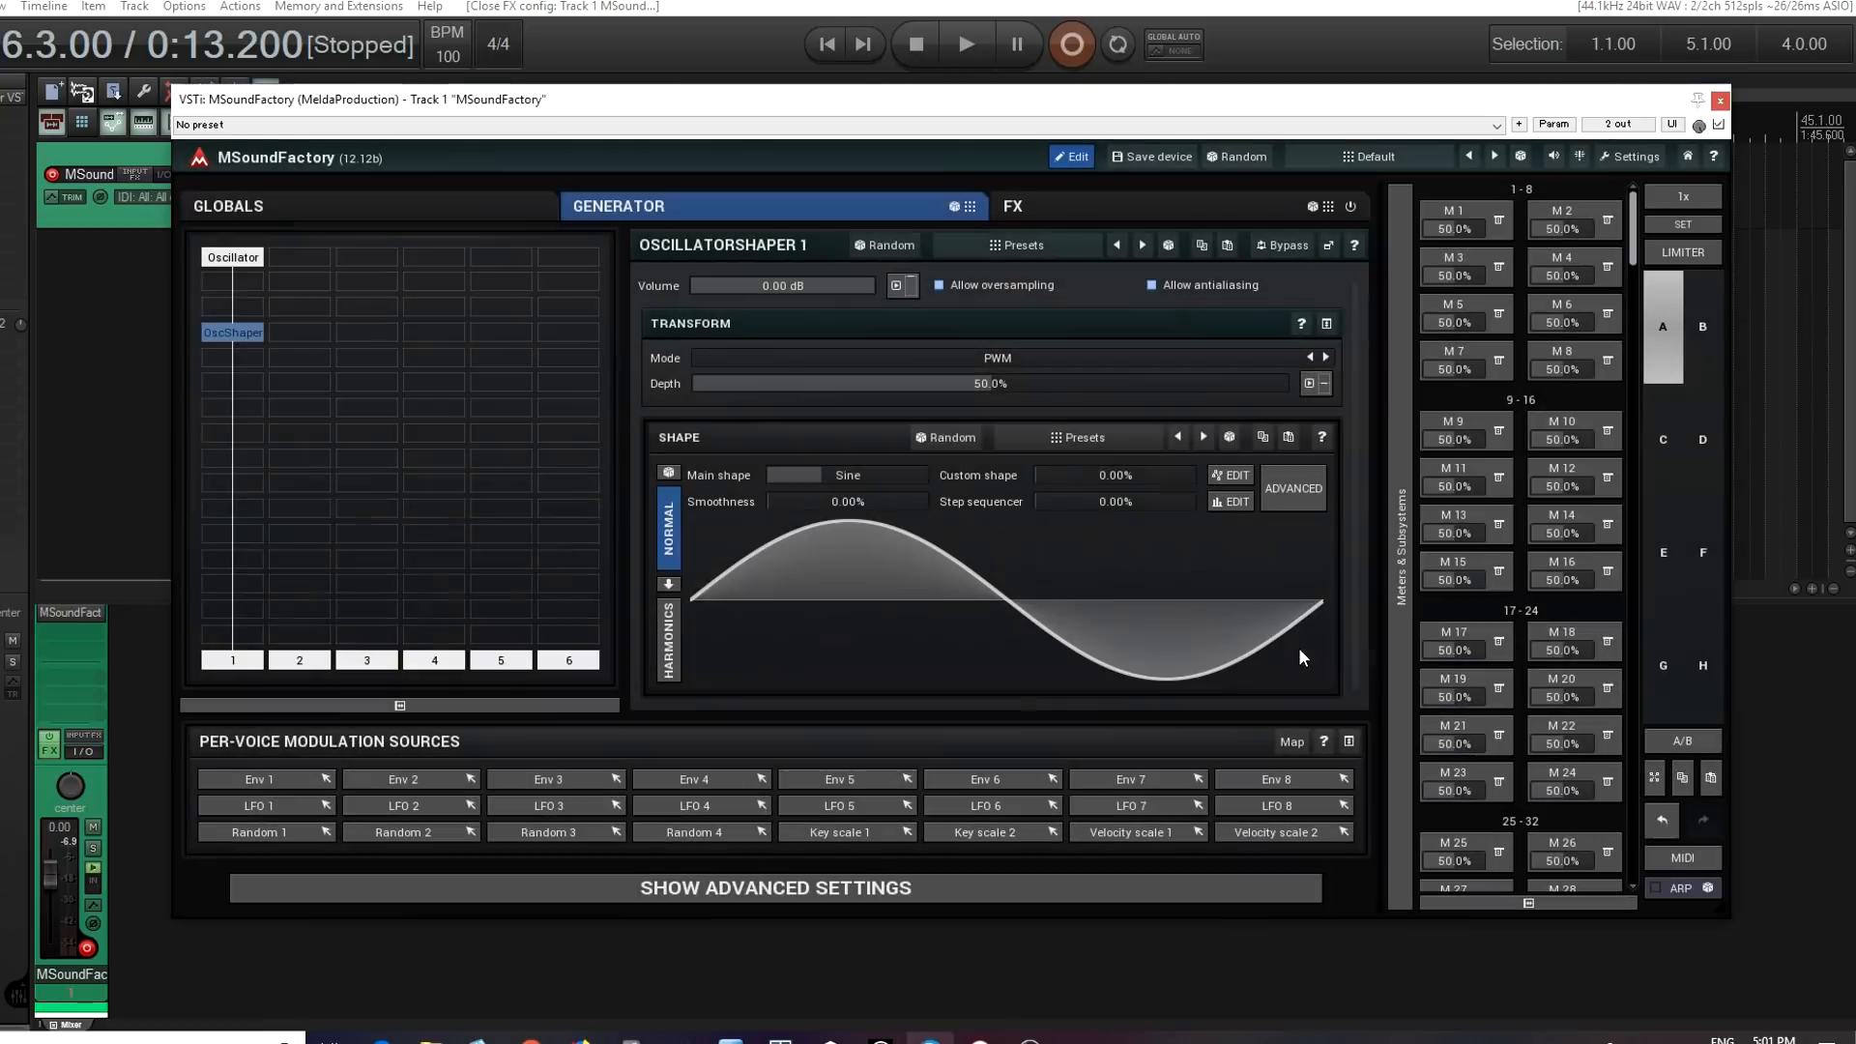
- Try raising the Oscillator's volume to 0.00 dB into the OscillatorShaper, and reset it to -12.0 dB
left_click(222, 259)
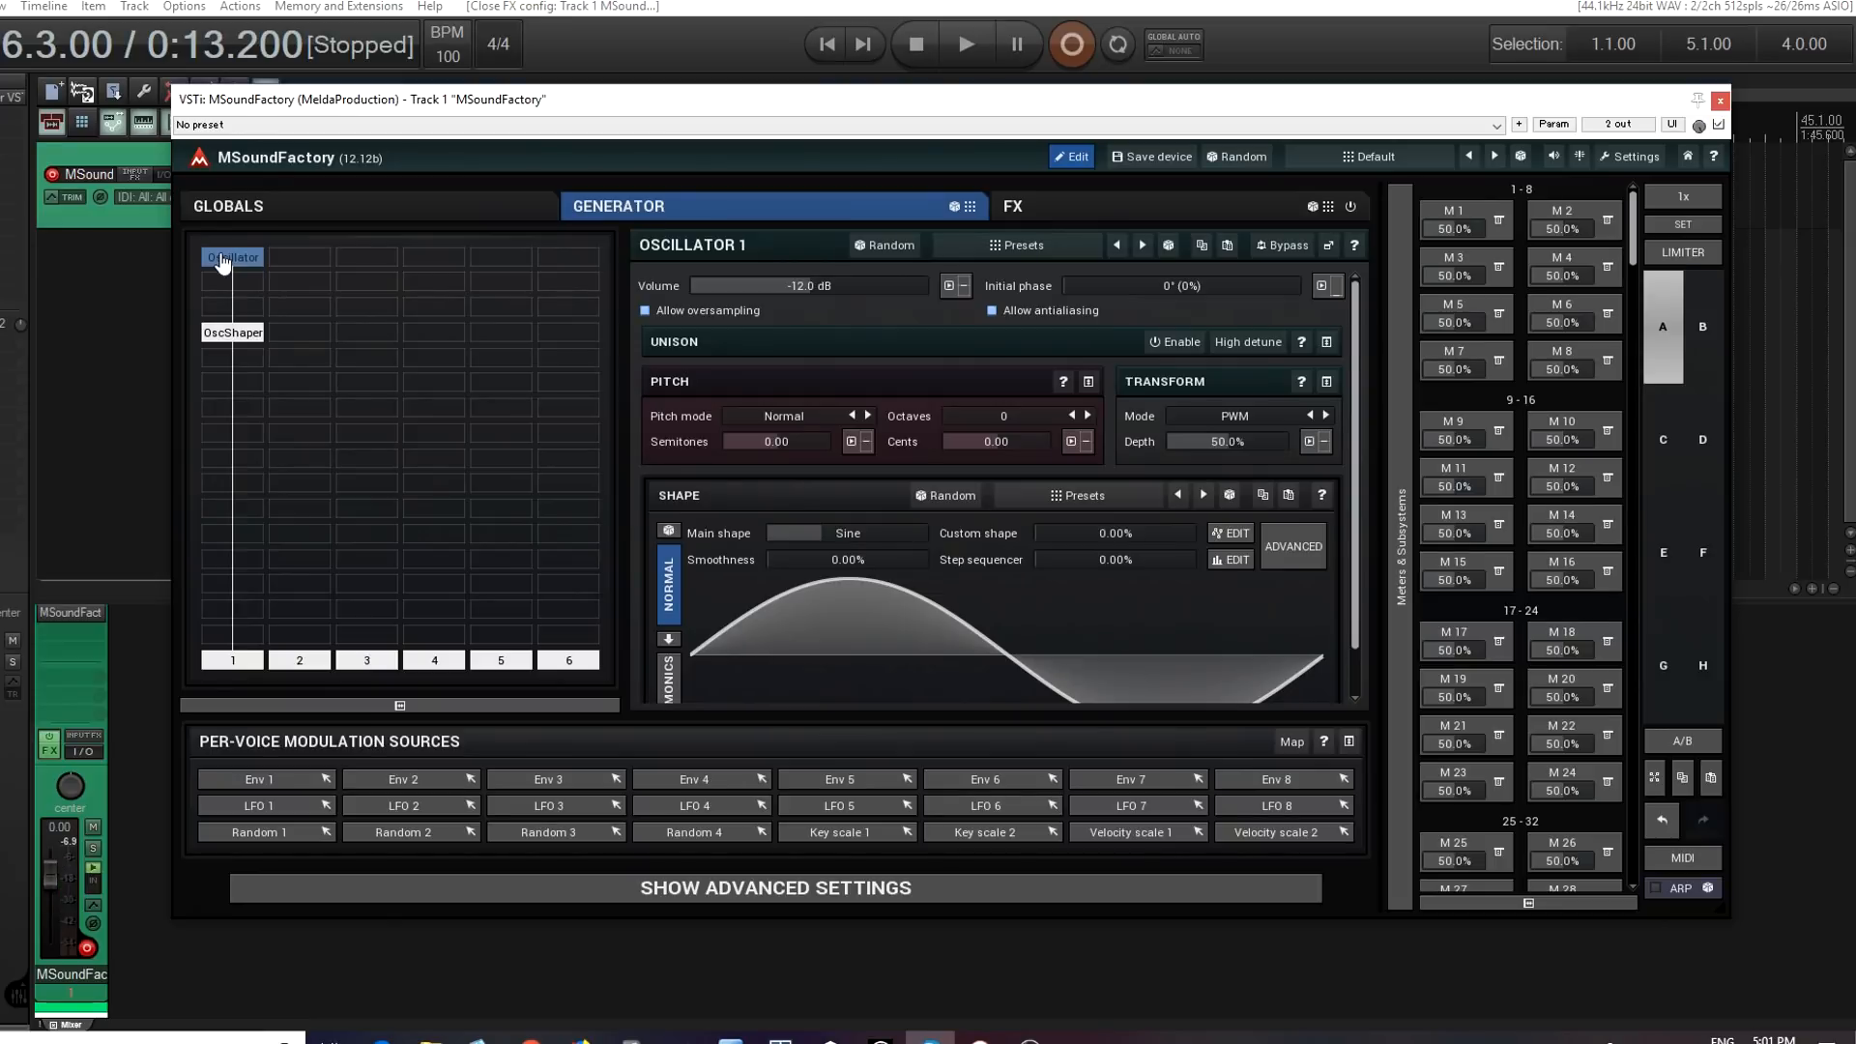
left_click(241, 340)
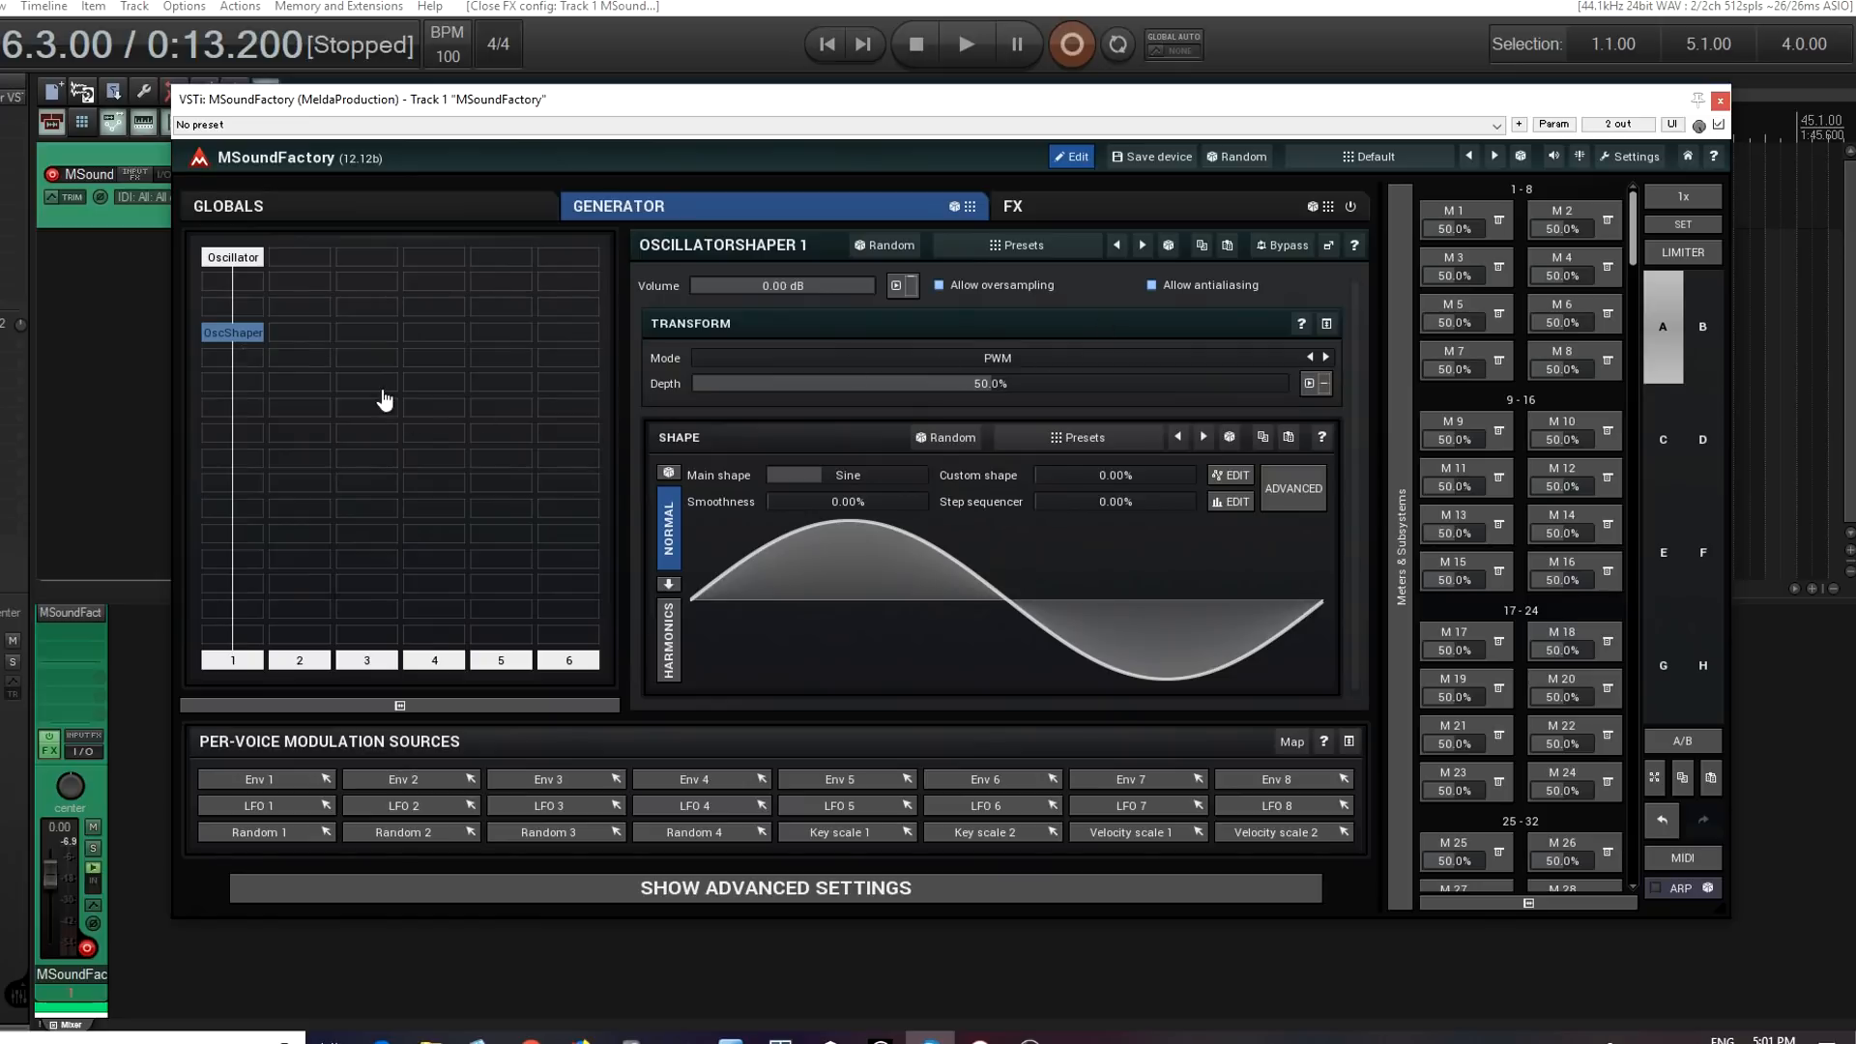
right_click(252, 337)
right_click(252, 337)
left_click(235, 256)
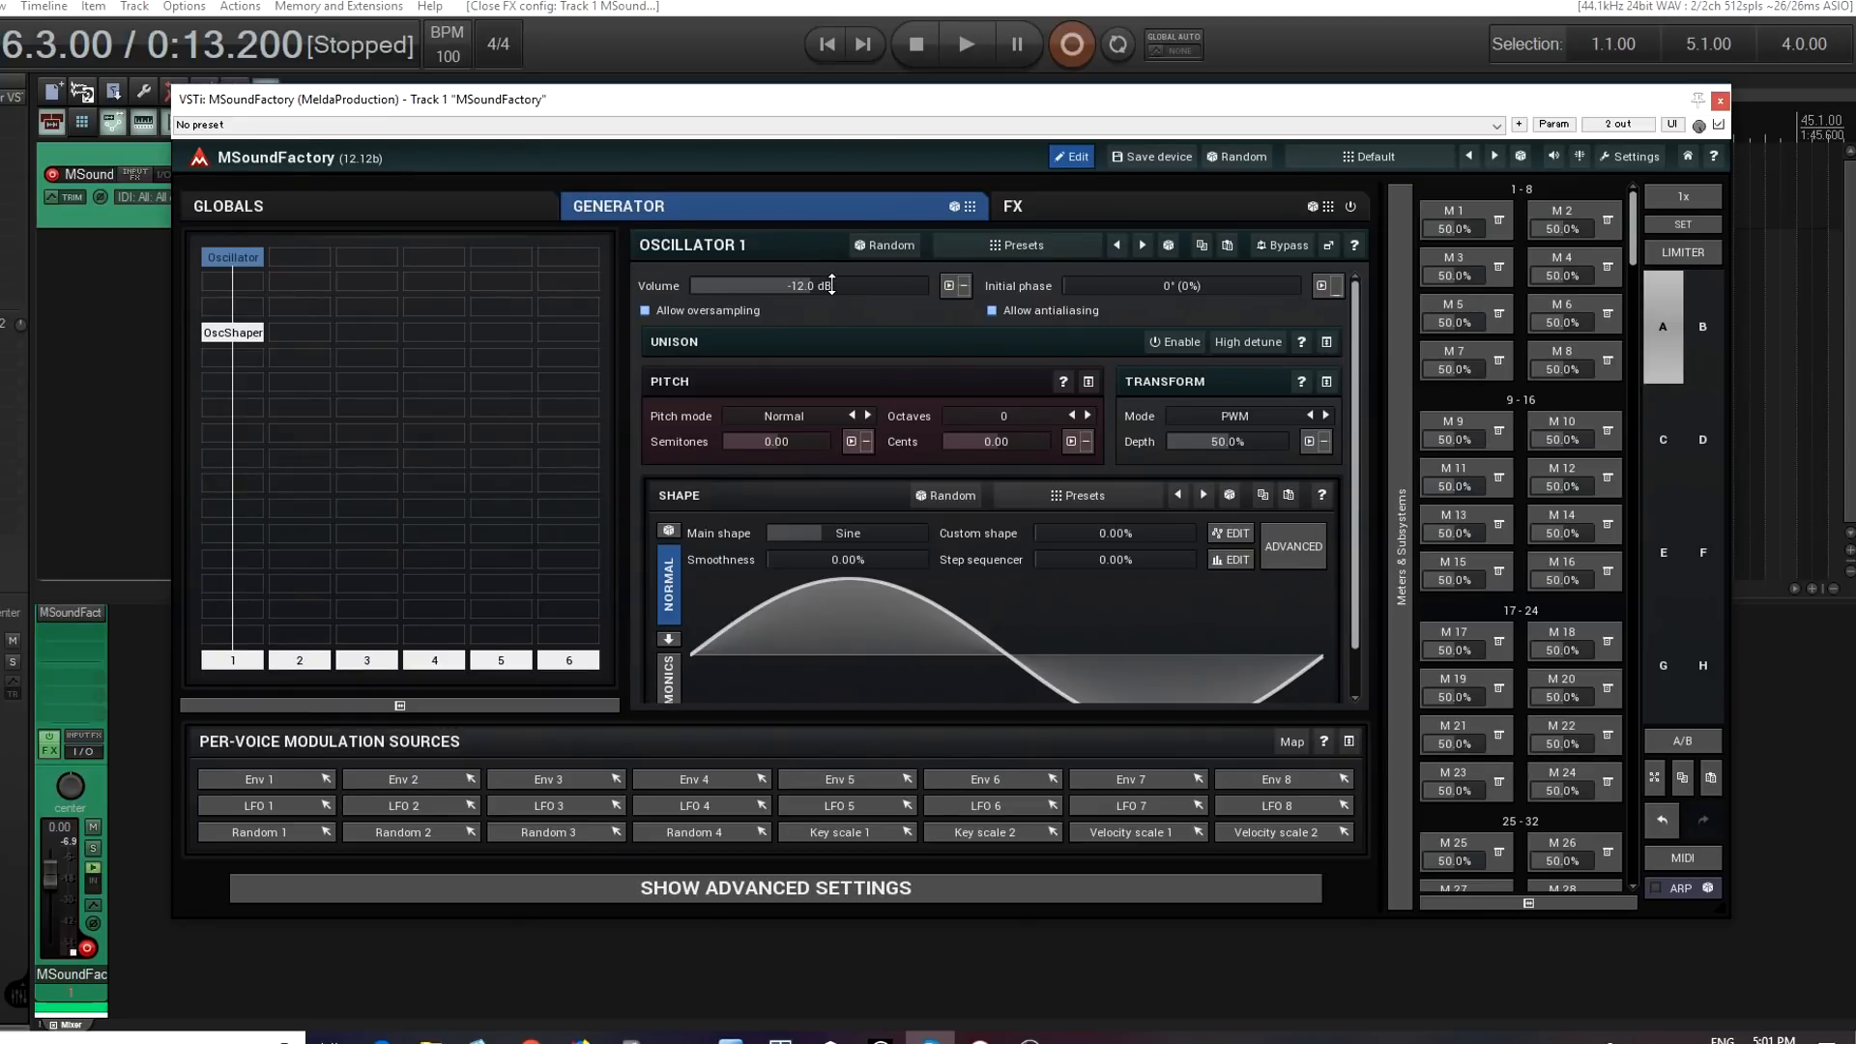
left_click_drag(831, 283, 831, 174)
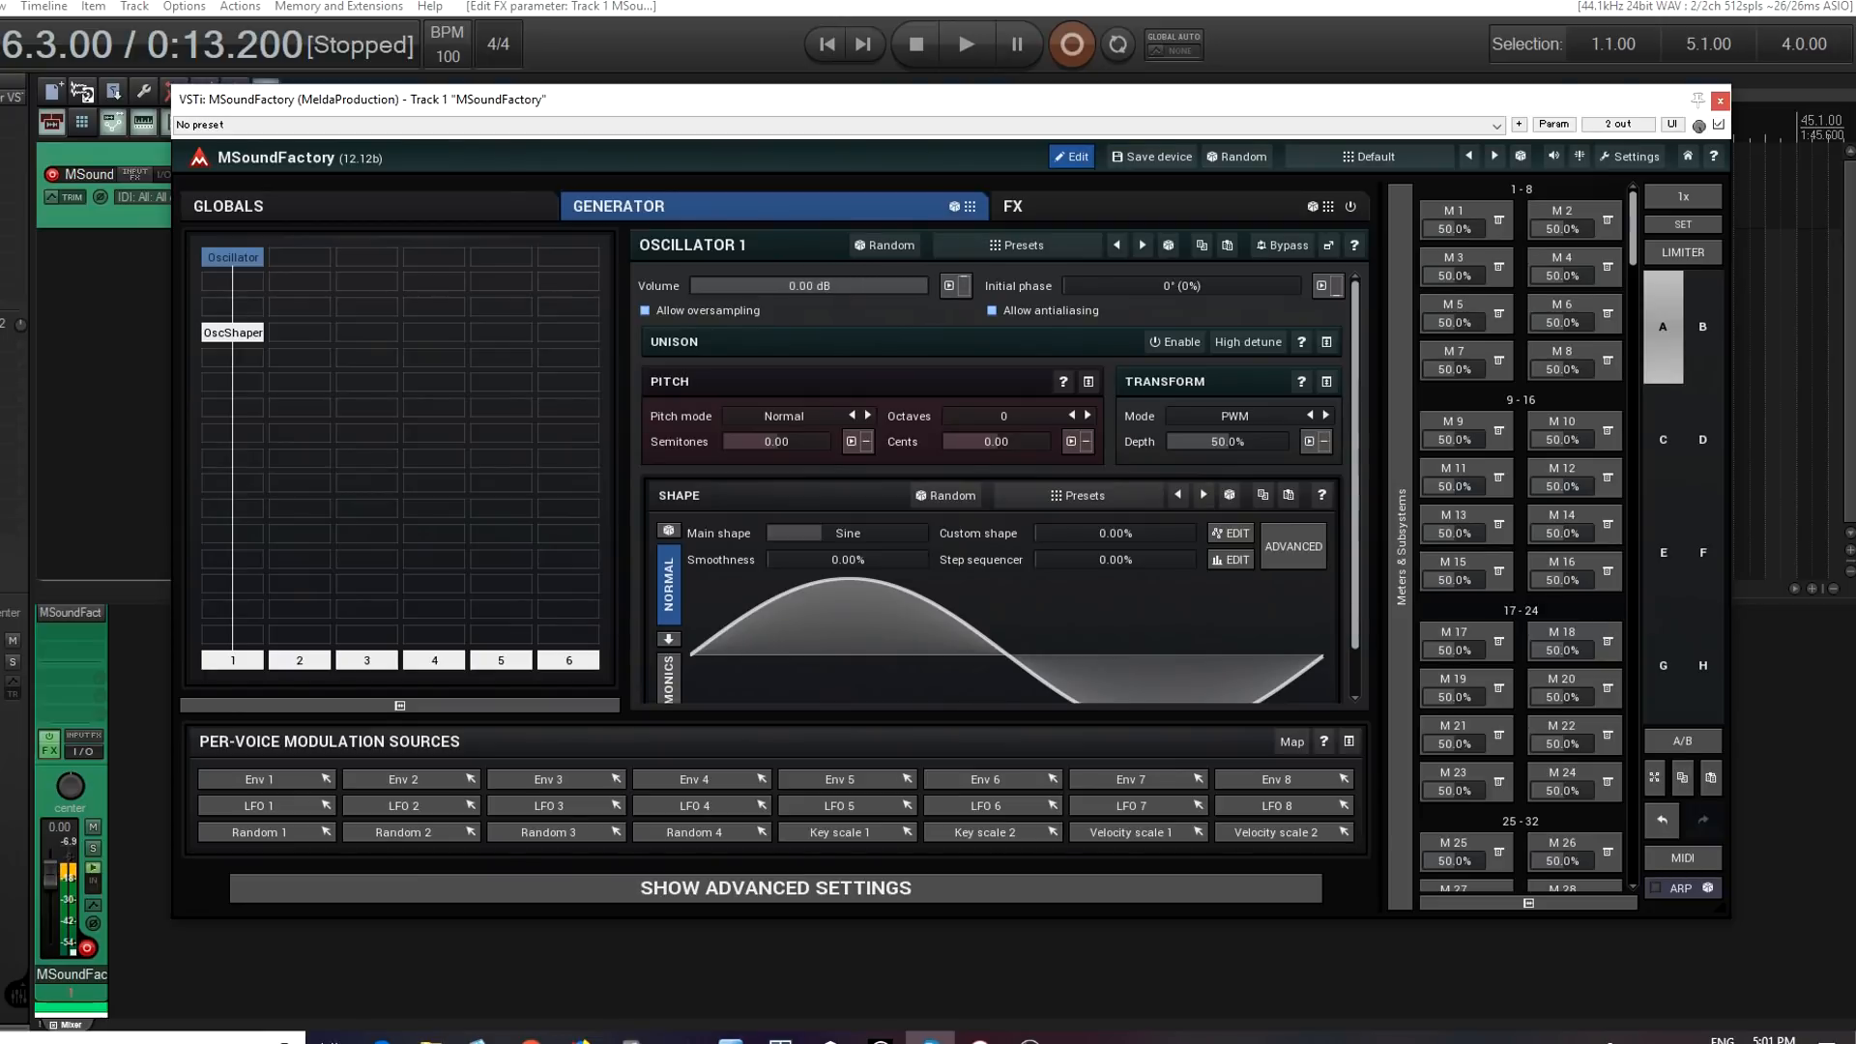
double_click(826, 286)
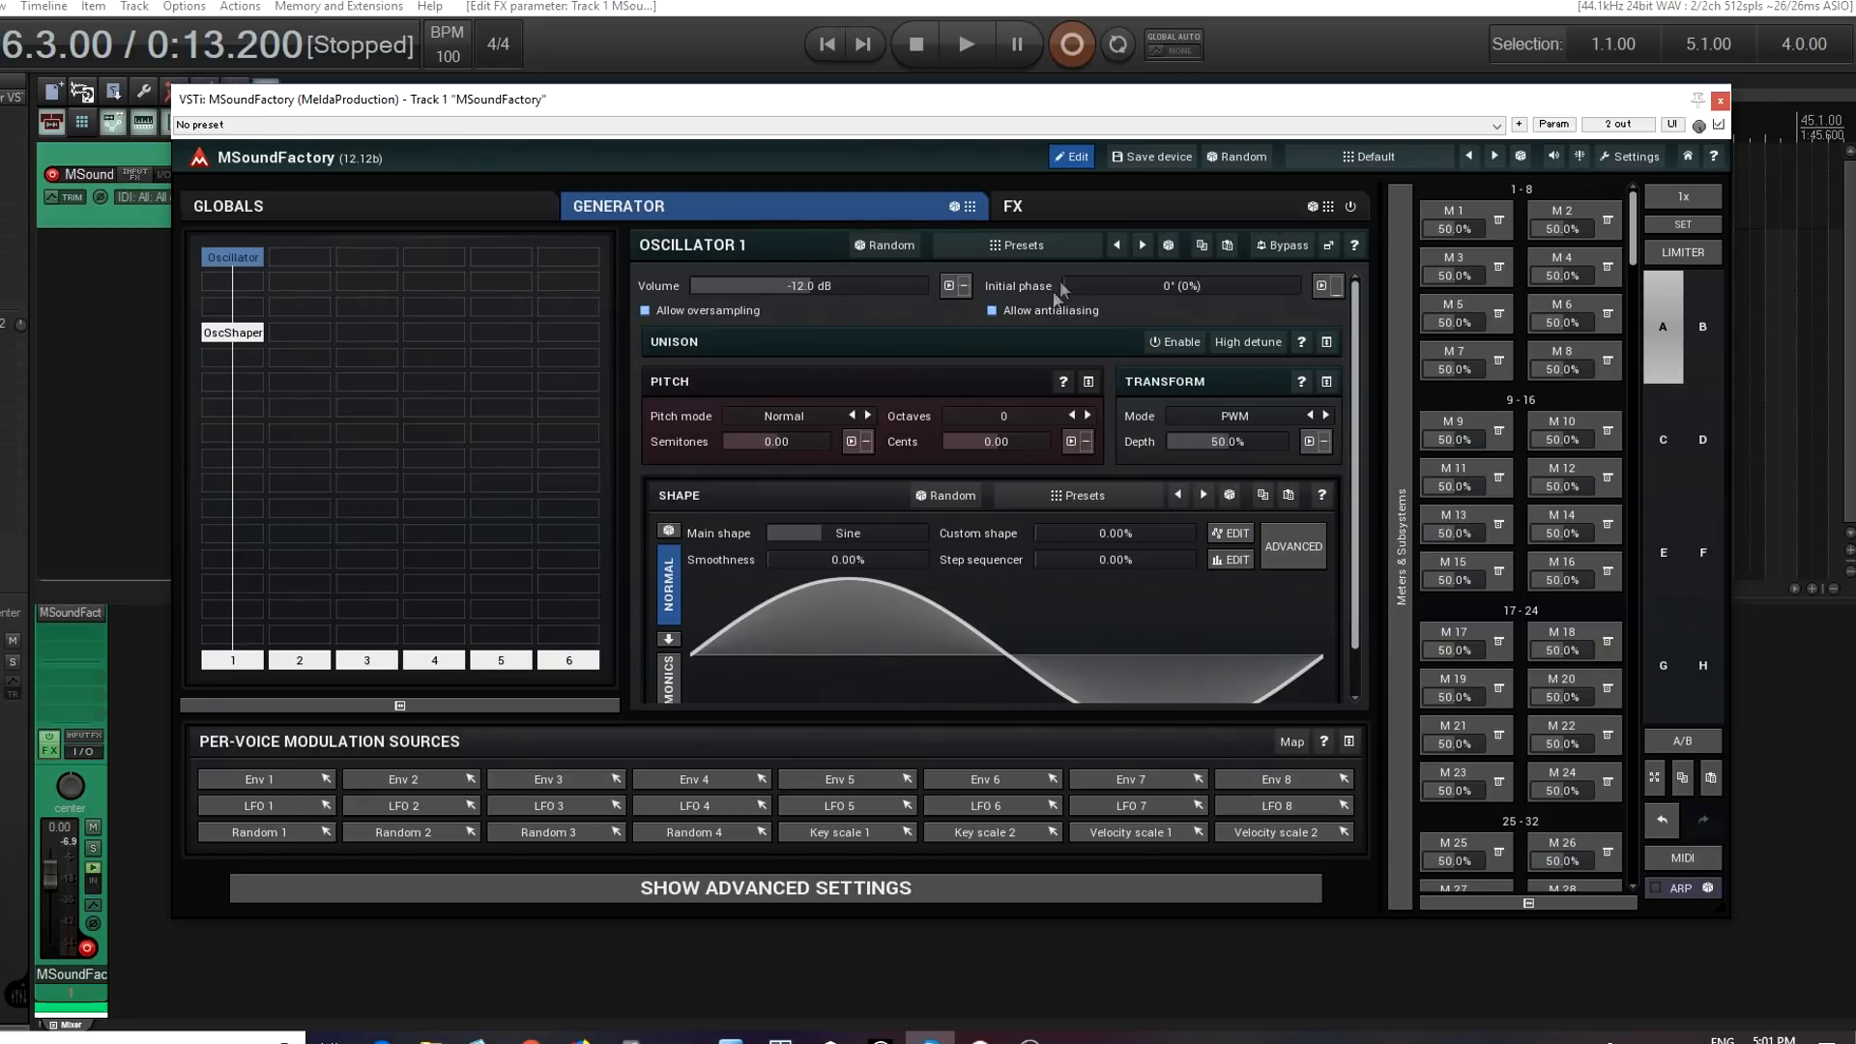
- Add an Oscilloscope to the first FX column and place it in a floating window over the generator
left_click(1106, 208)
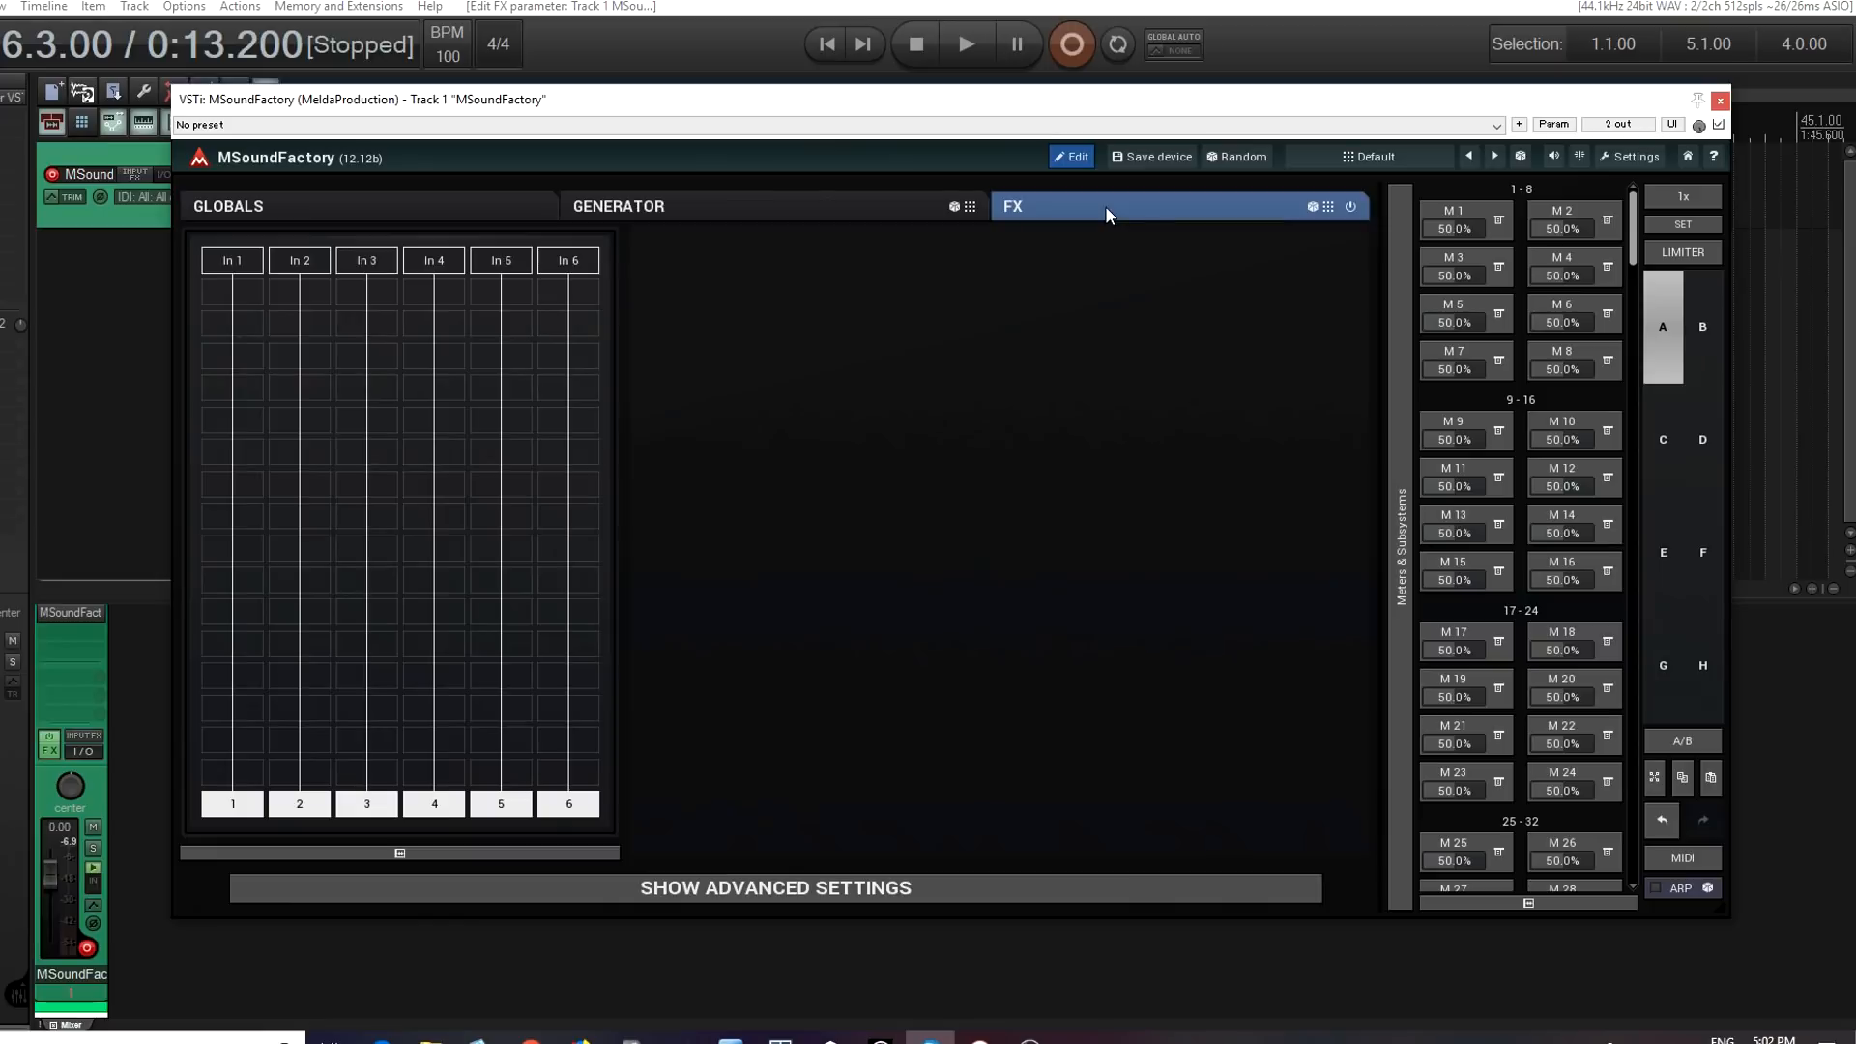
left_click(250, 332)
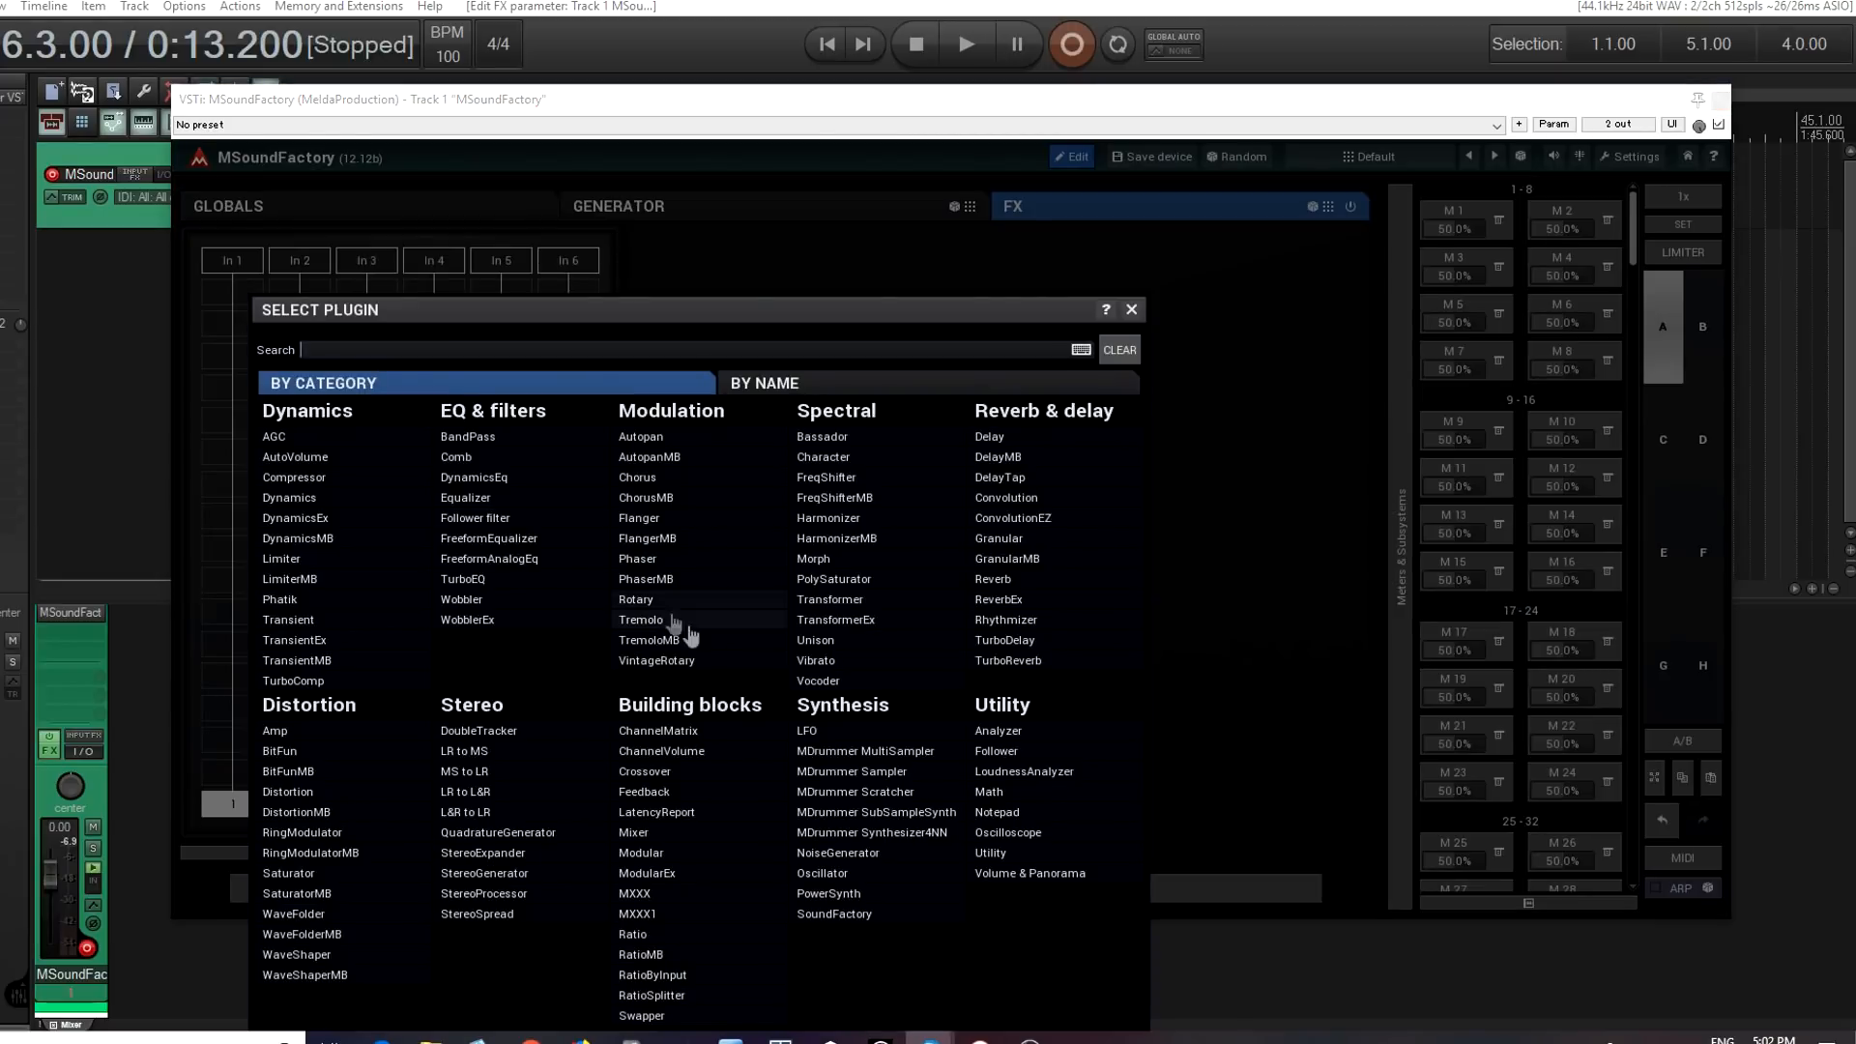
left_click(1025, 835)
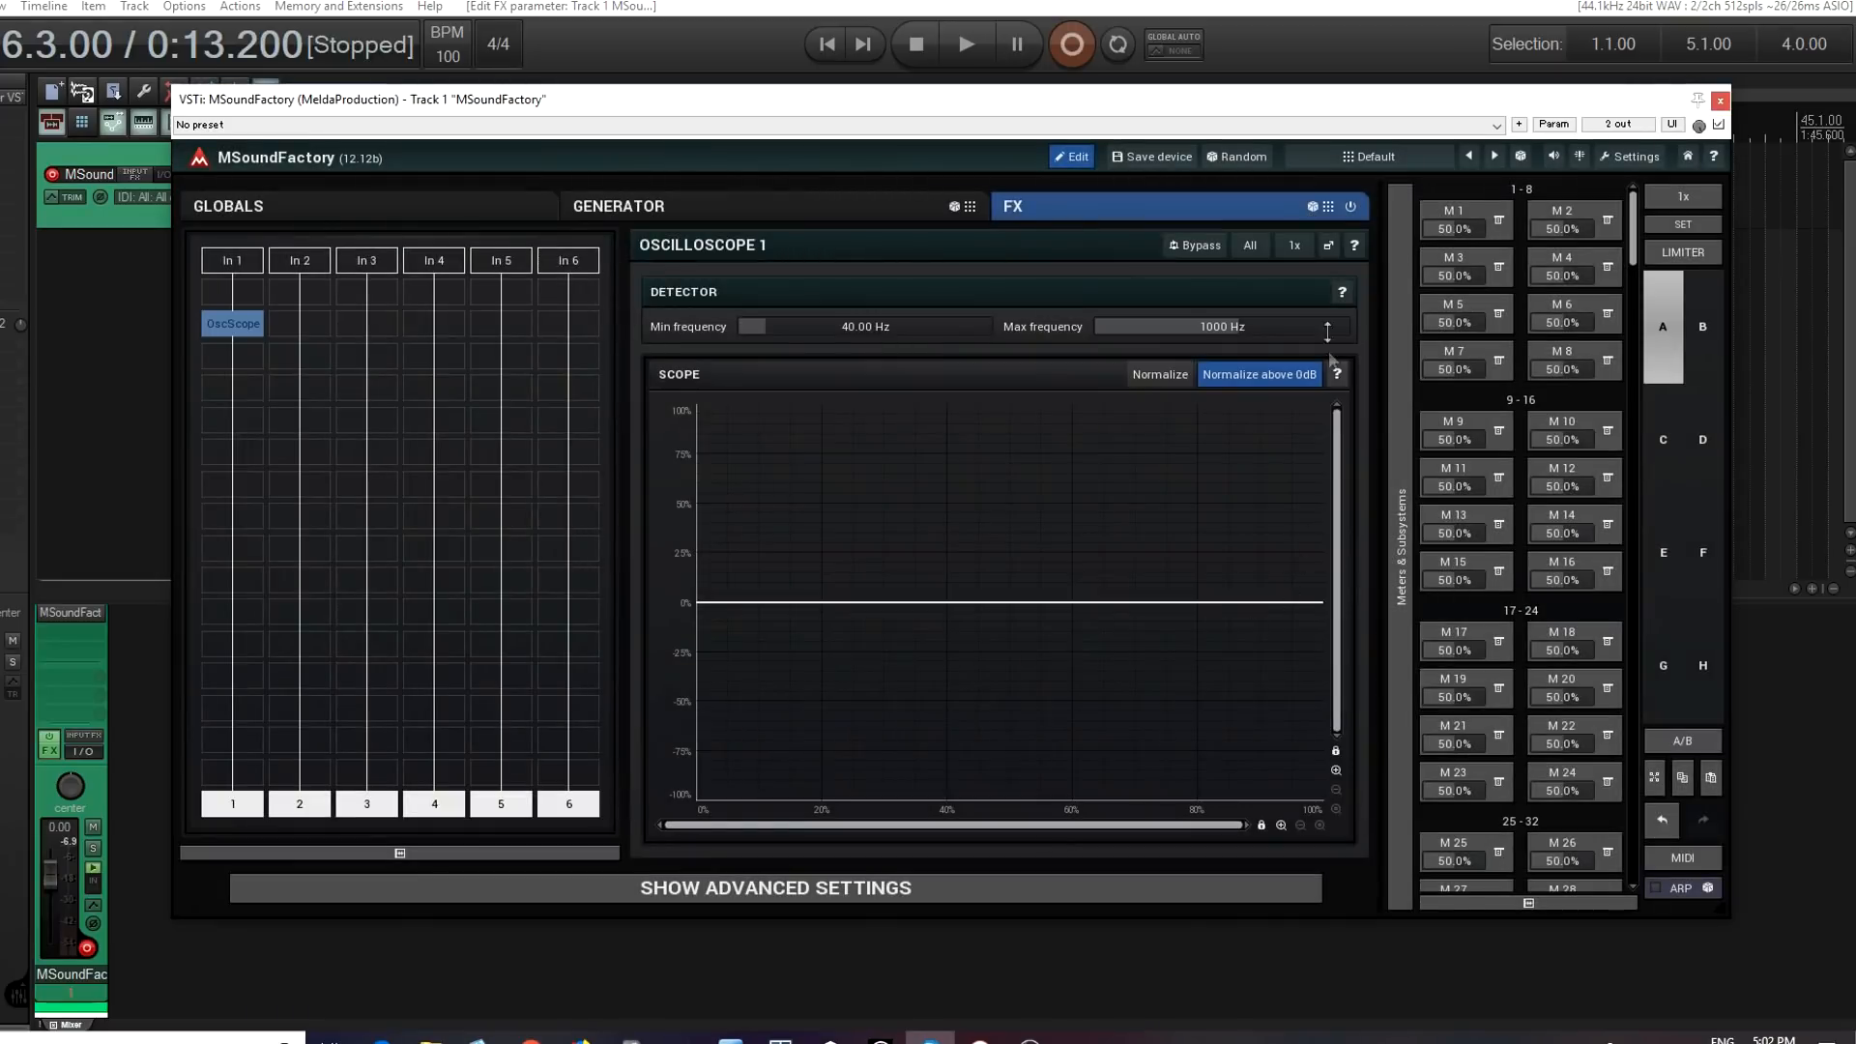
left_click(1327, 244)
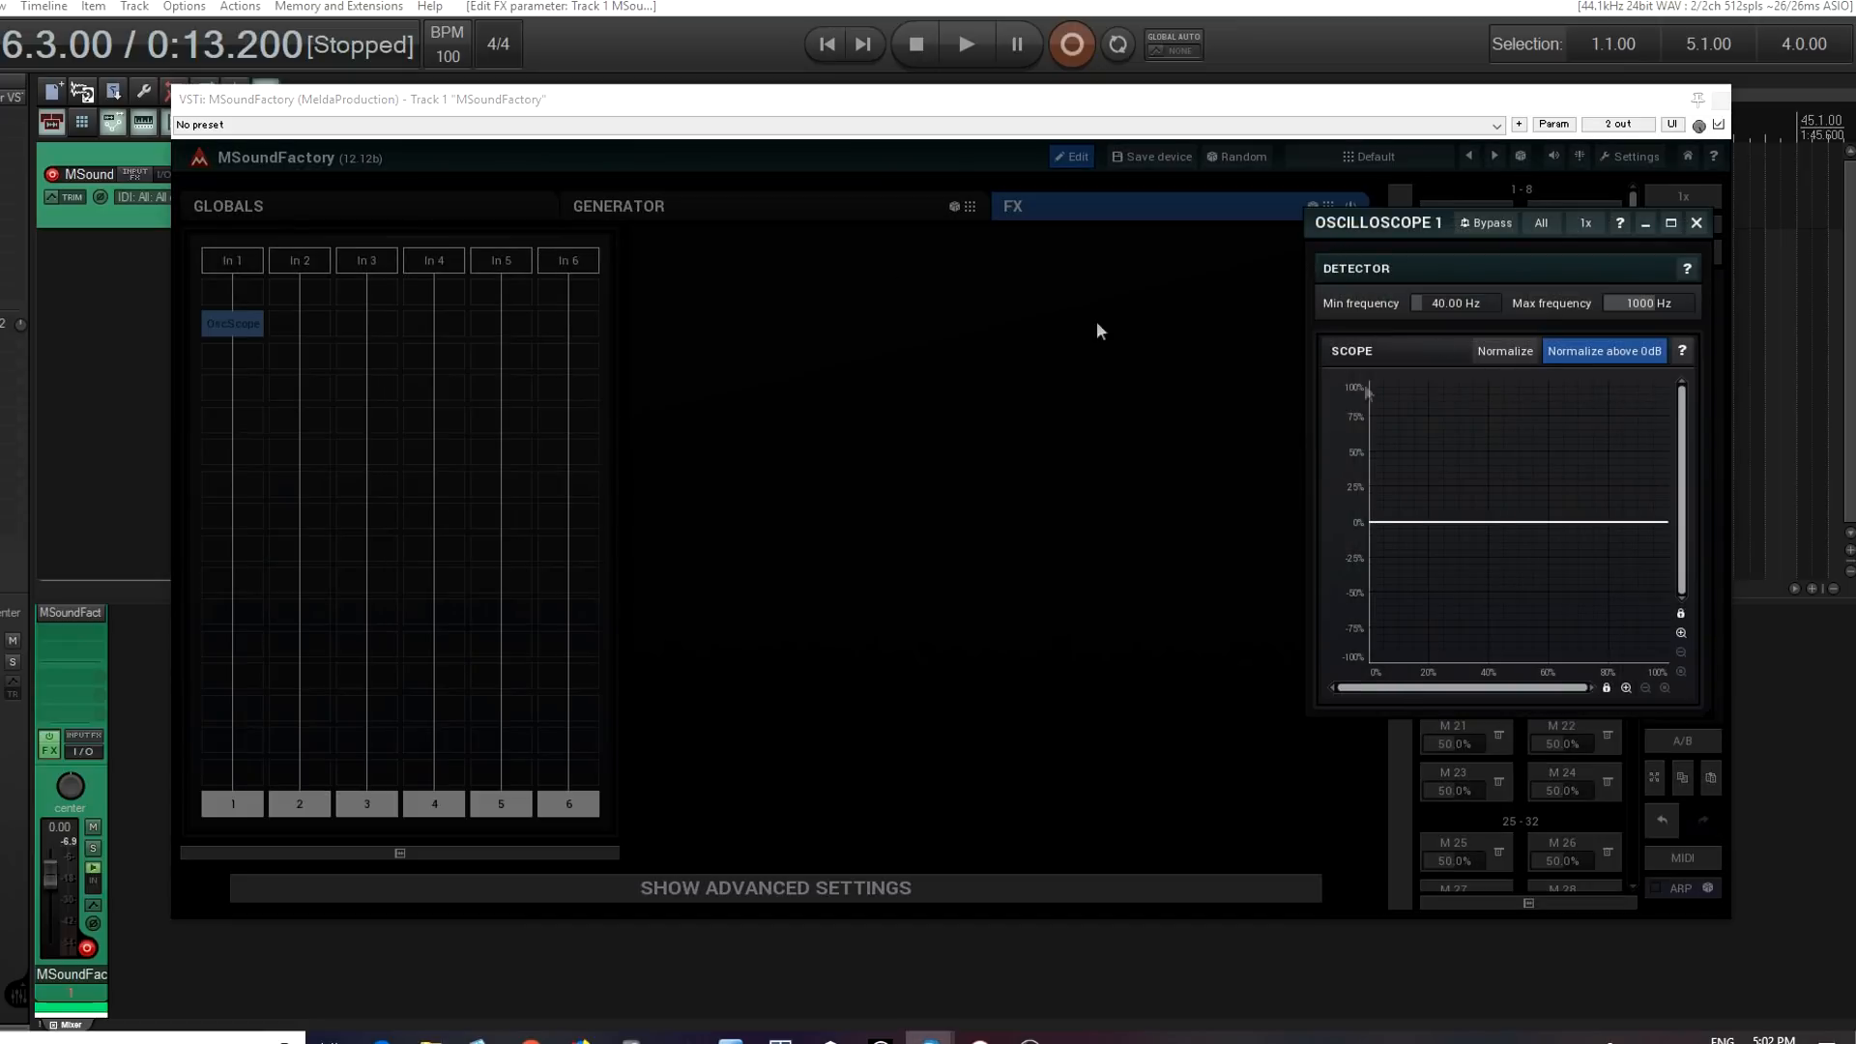
left_click(661, 211)
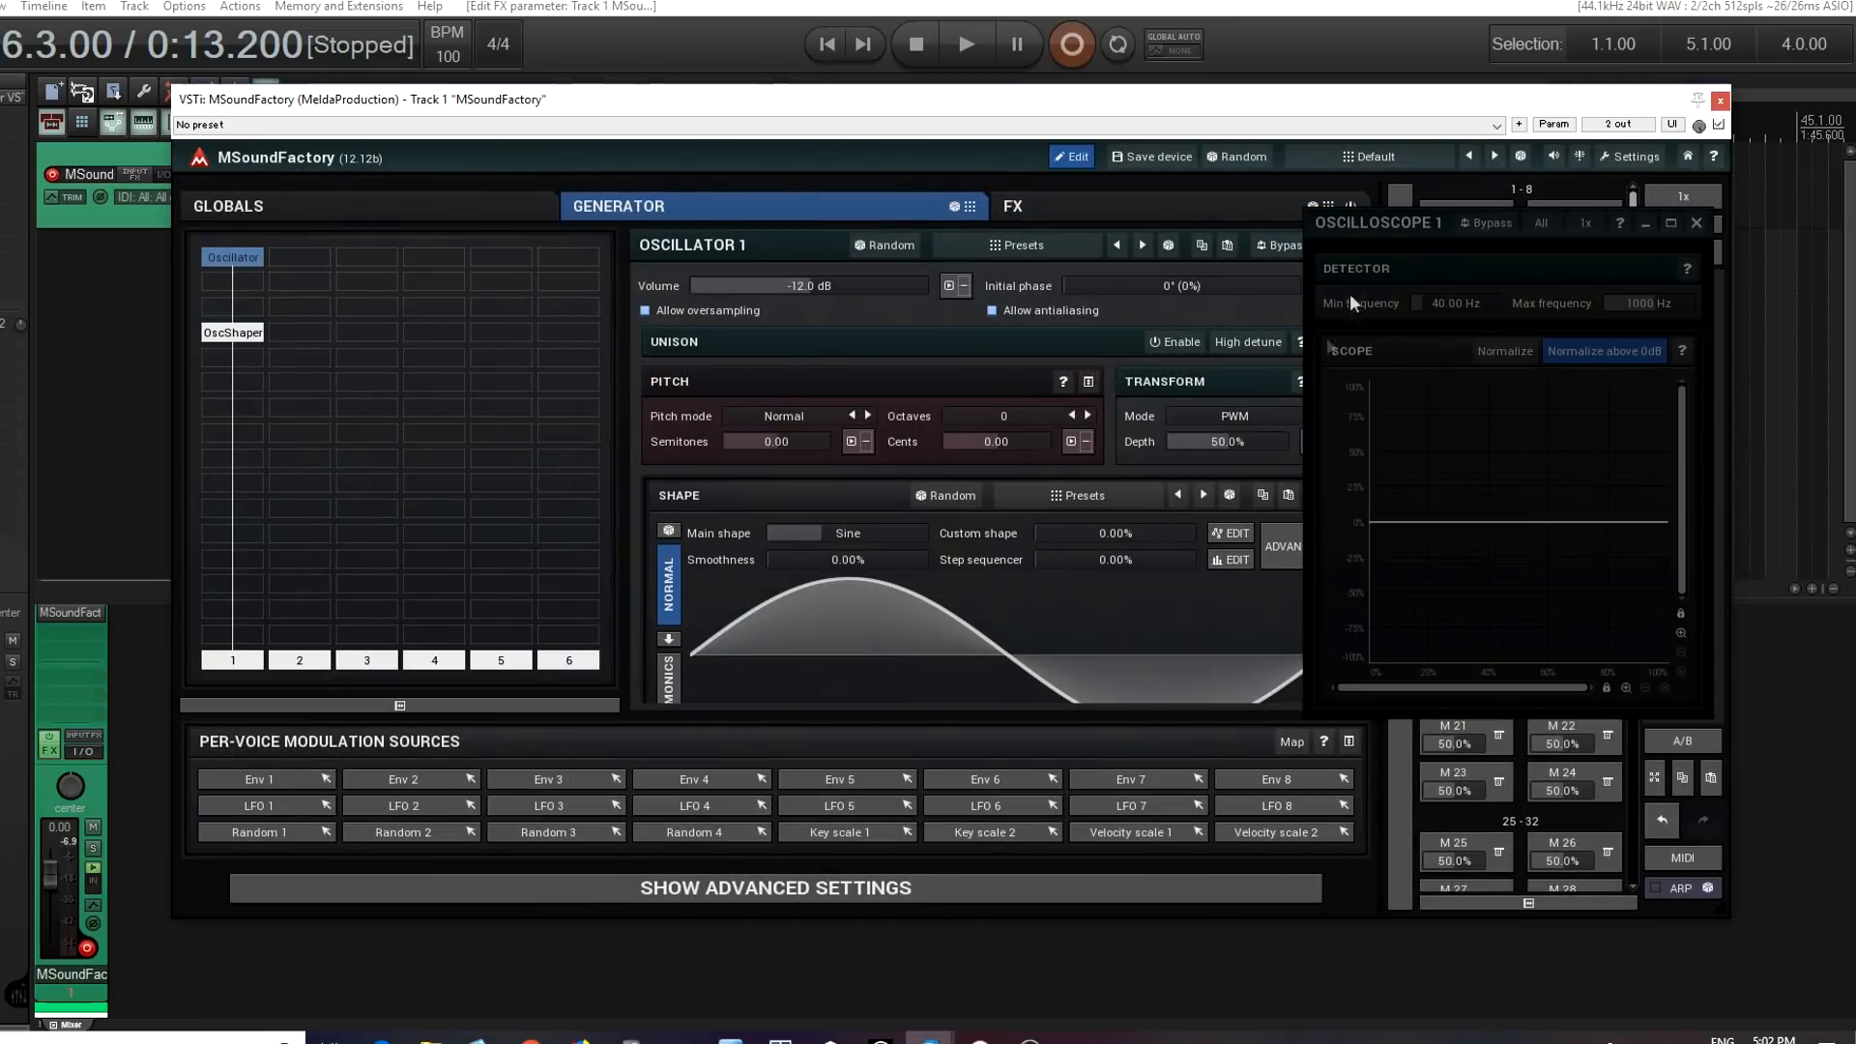
mouse_move(1359, 228)
left_mouse_down()
mouse_move(909, 198)
mouse_move(1340, 249)
left_mouse_up()
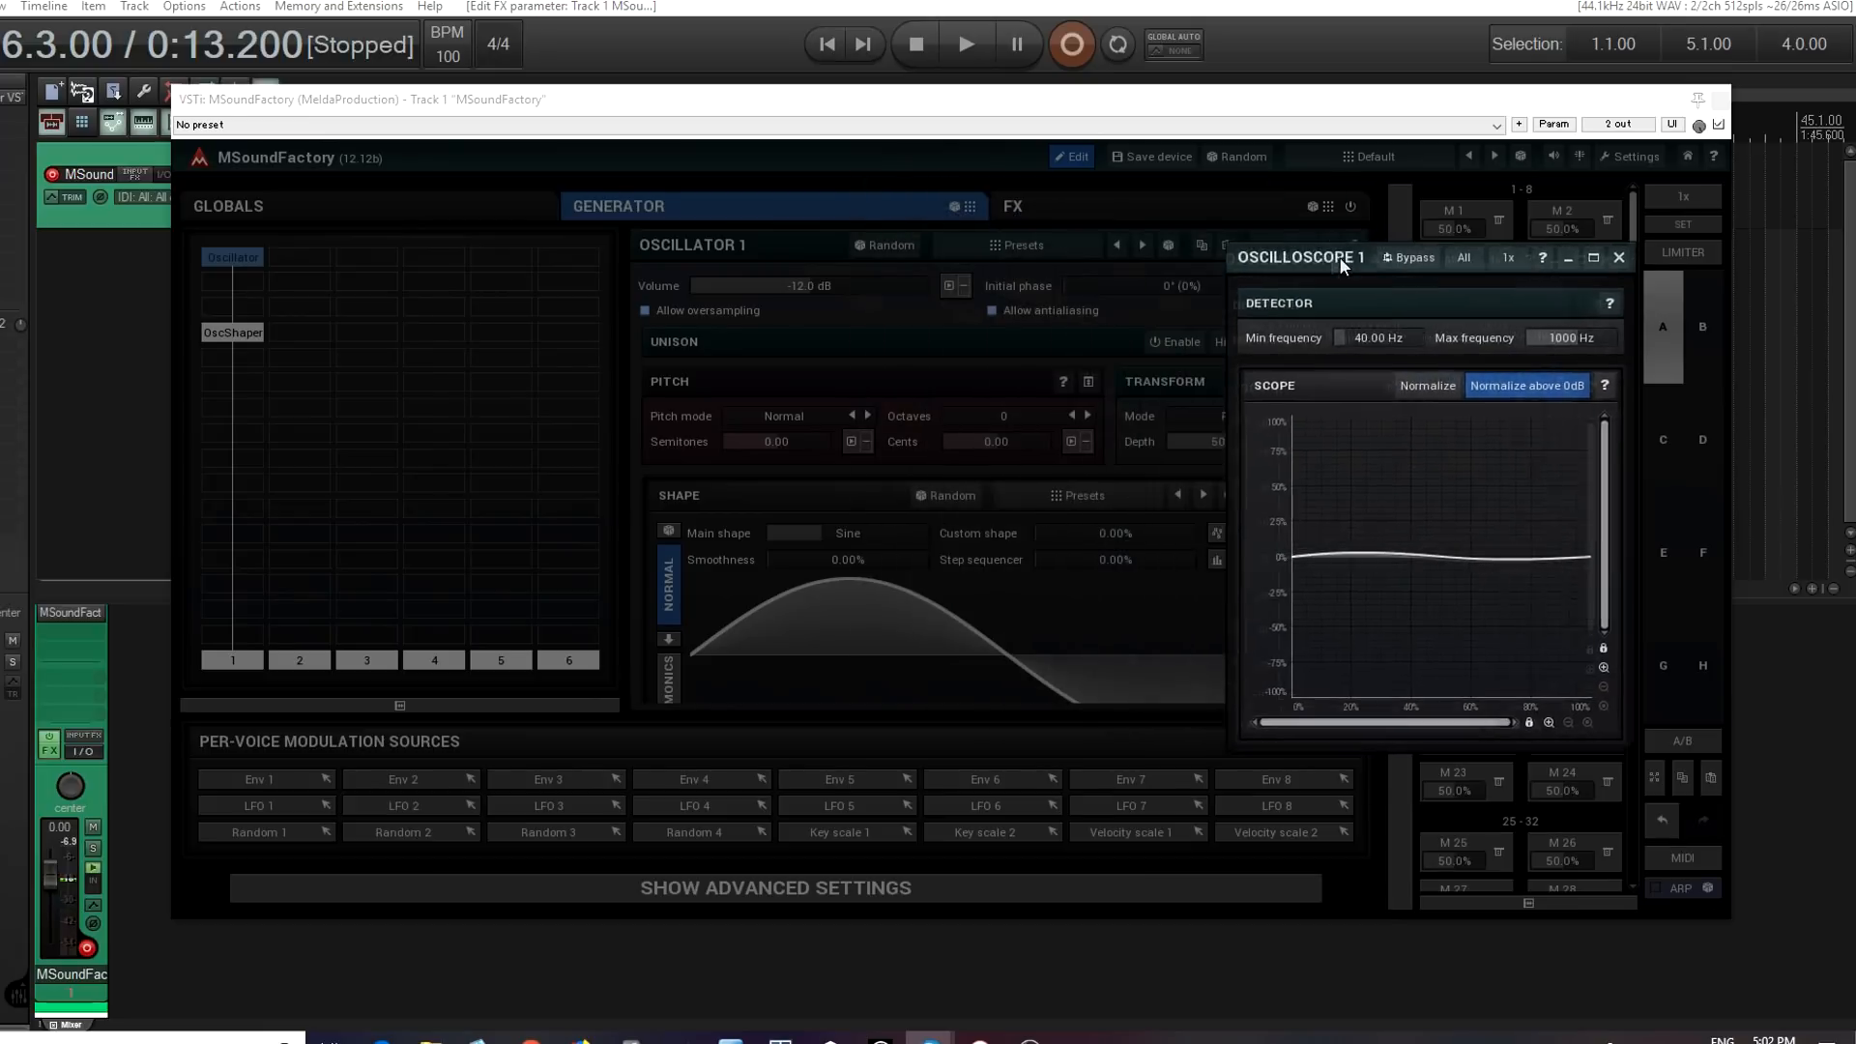
- Vary the Oscillator's volume, reset it to -12.0 dB, and move the oscilloscope window clear of the module settings
mouse_move(889, 288)
left_mouse_down()
mouse_move(995, 288)
mouse_move(886, 287)
left_mouse_up()
double_click(886, 287)
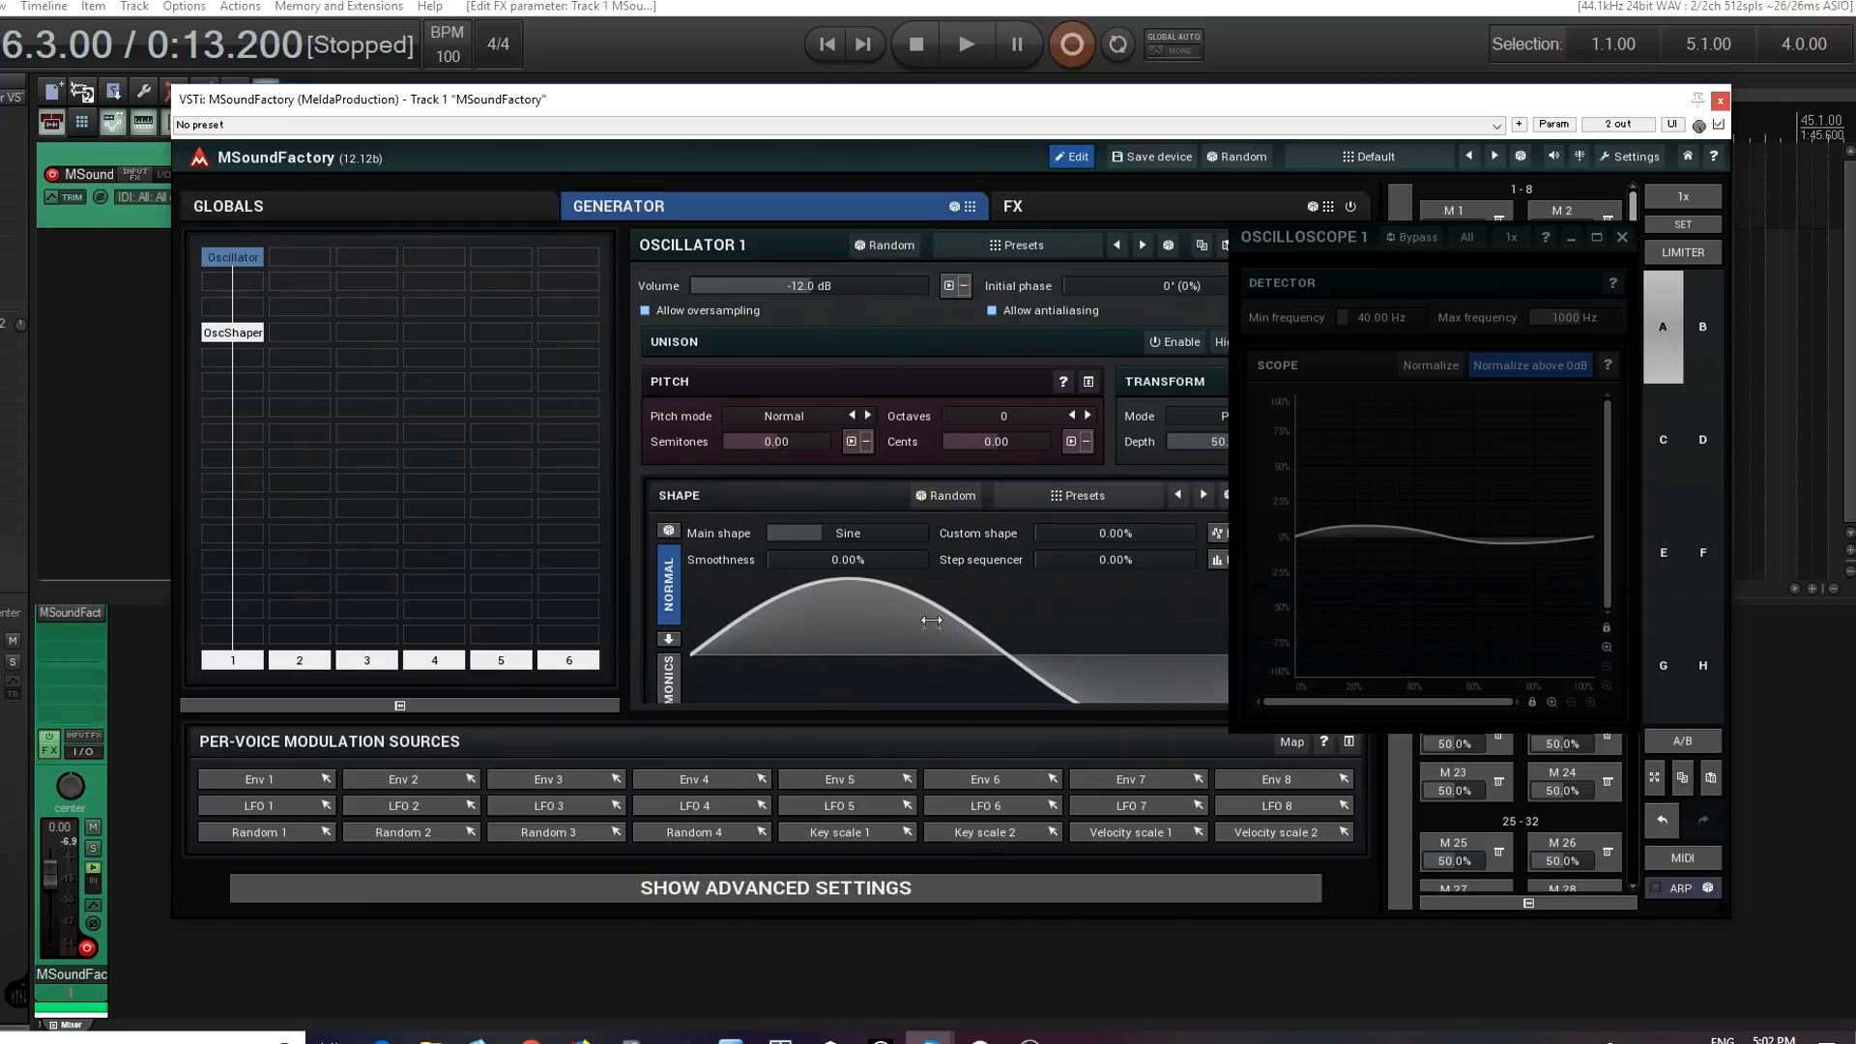
left_click(241, 336)
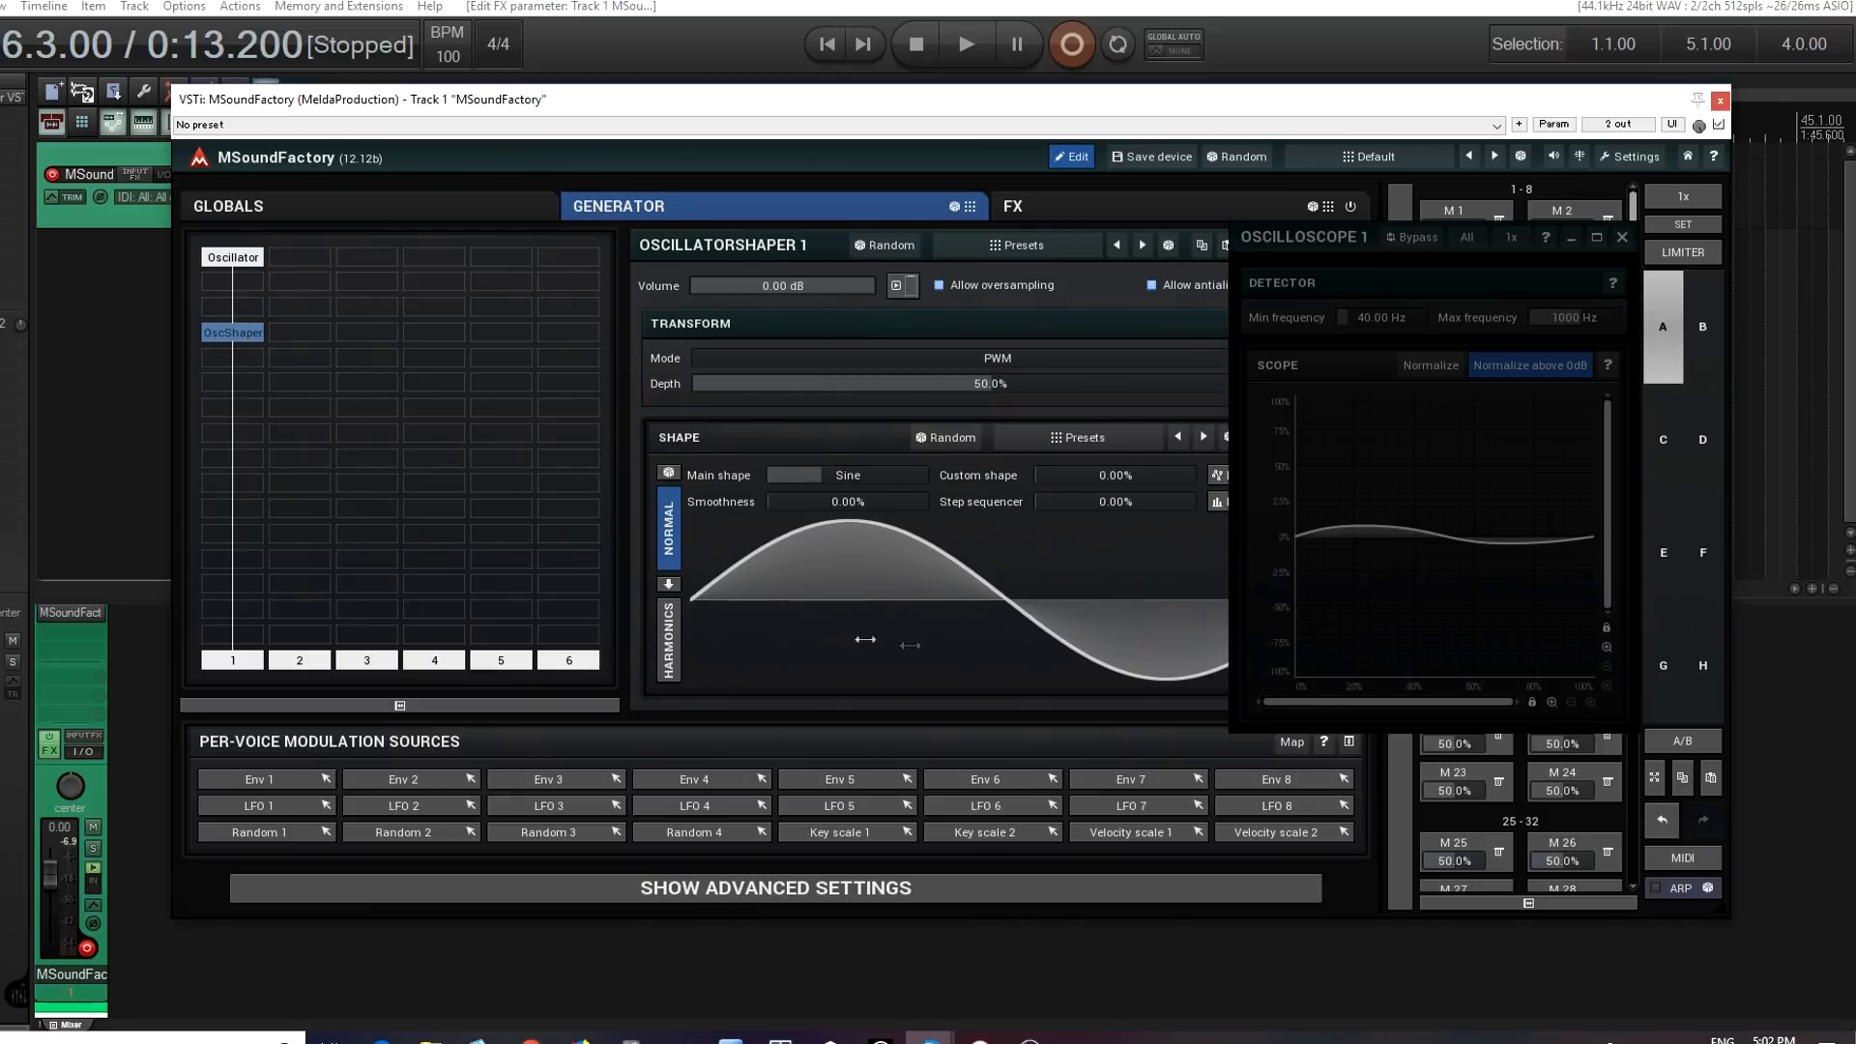
left_click_drag(1319, 238, 1471, 239)
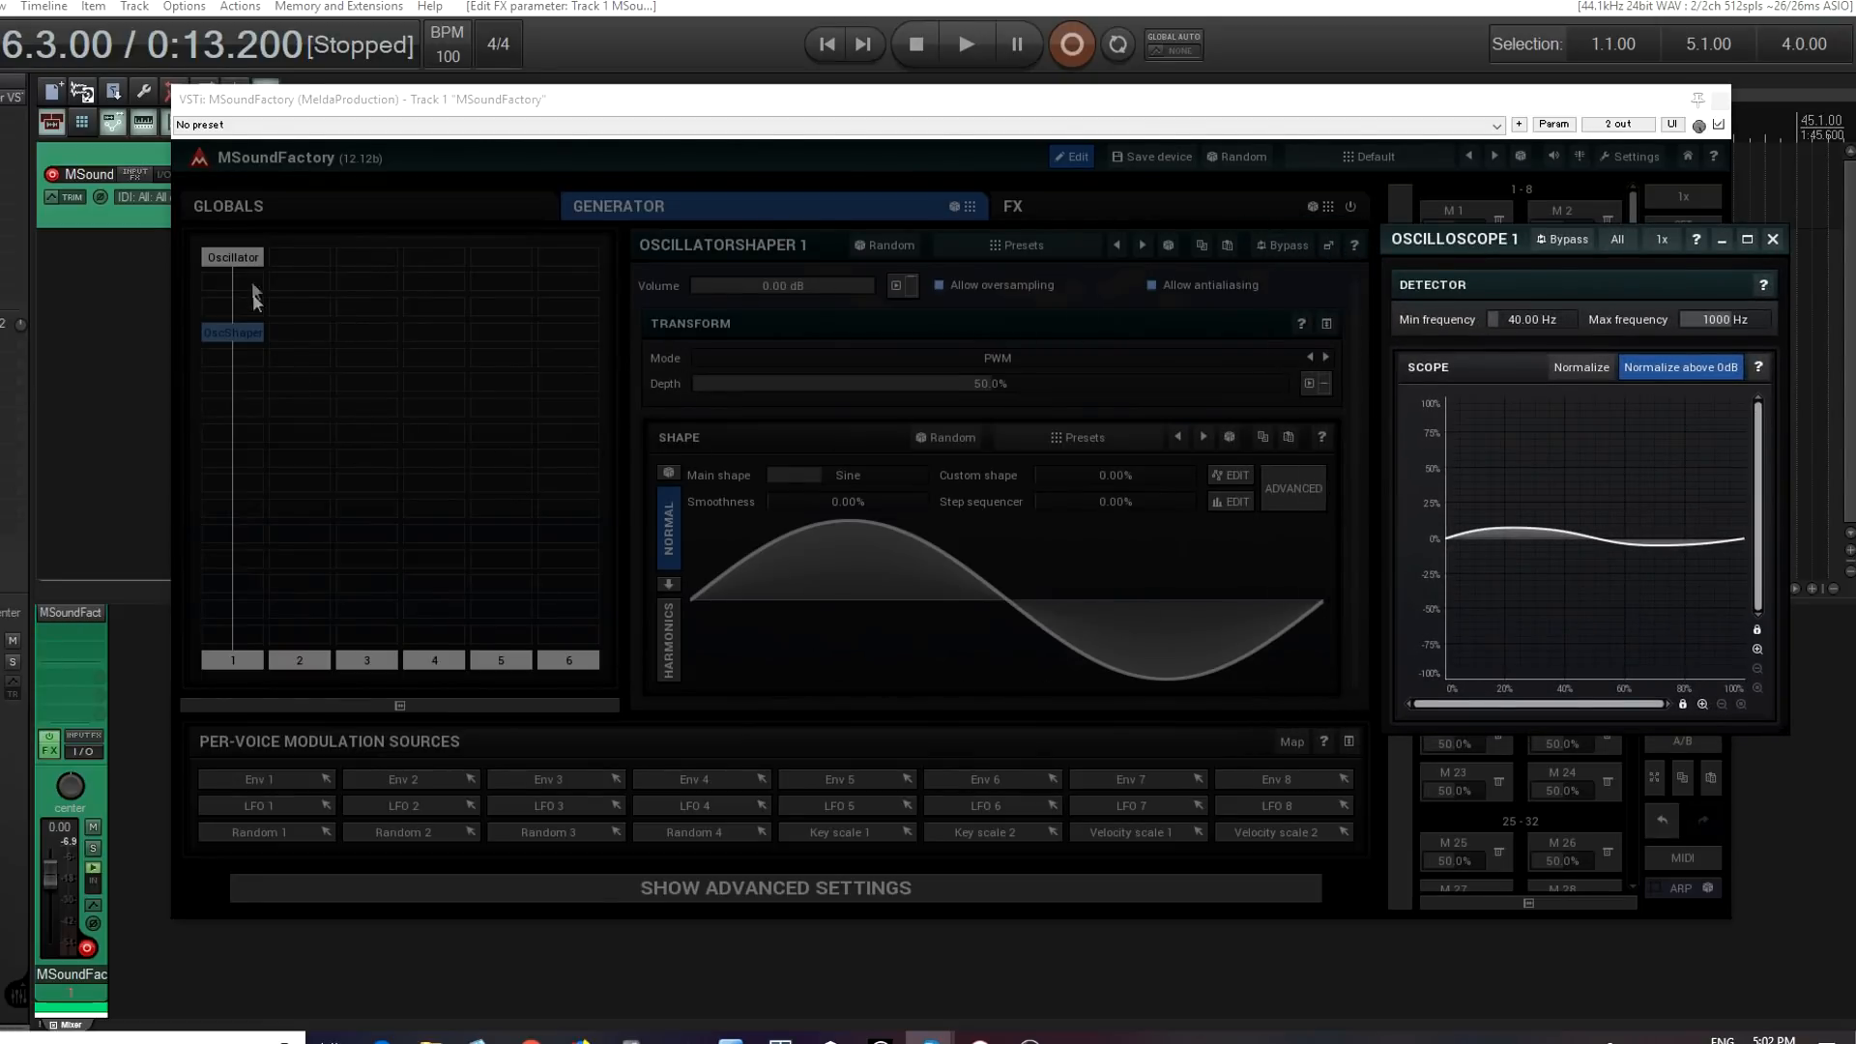
left_click(241, 259)
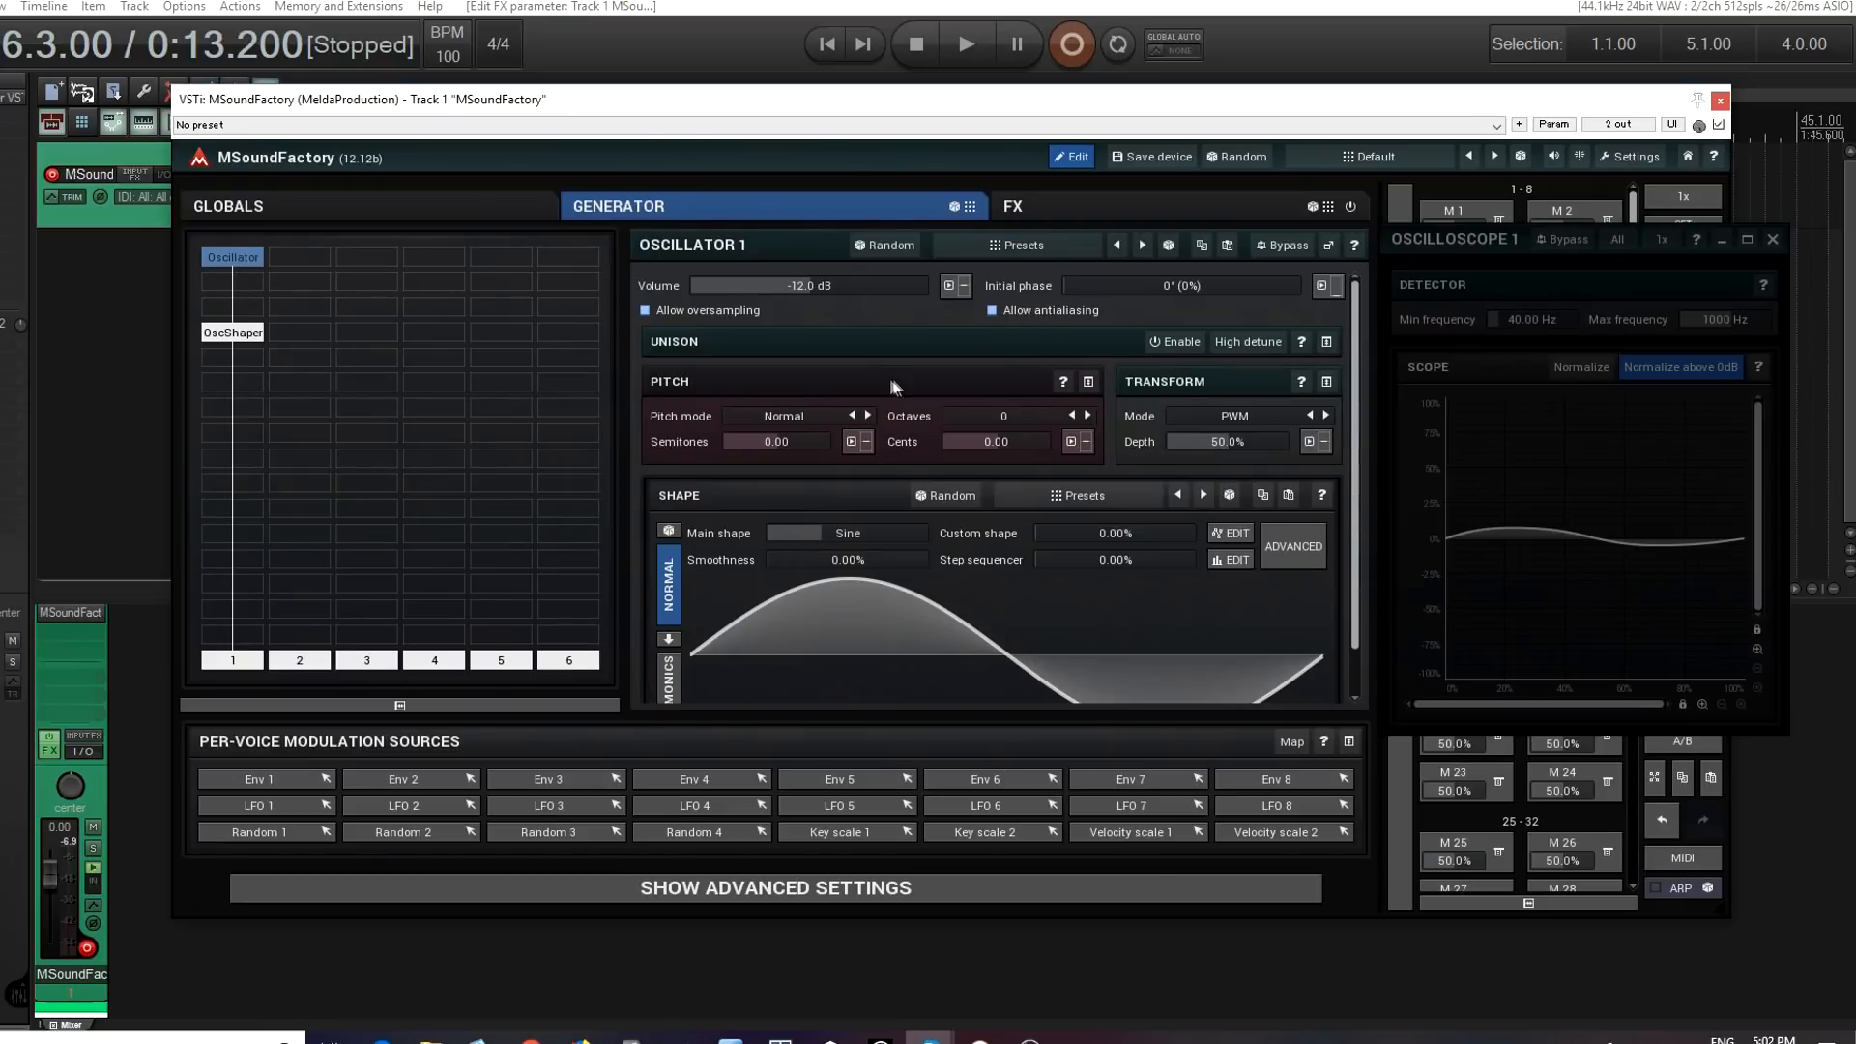
- Try the Triangle shape in the OscillatorShaper and vary the Oscillator's volume to compare the resulting waveform
left_click(218, 335)
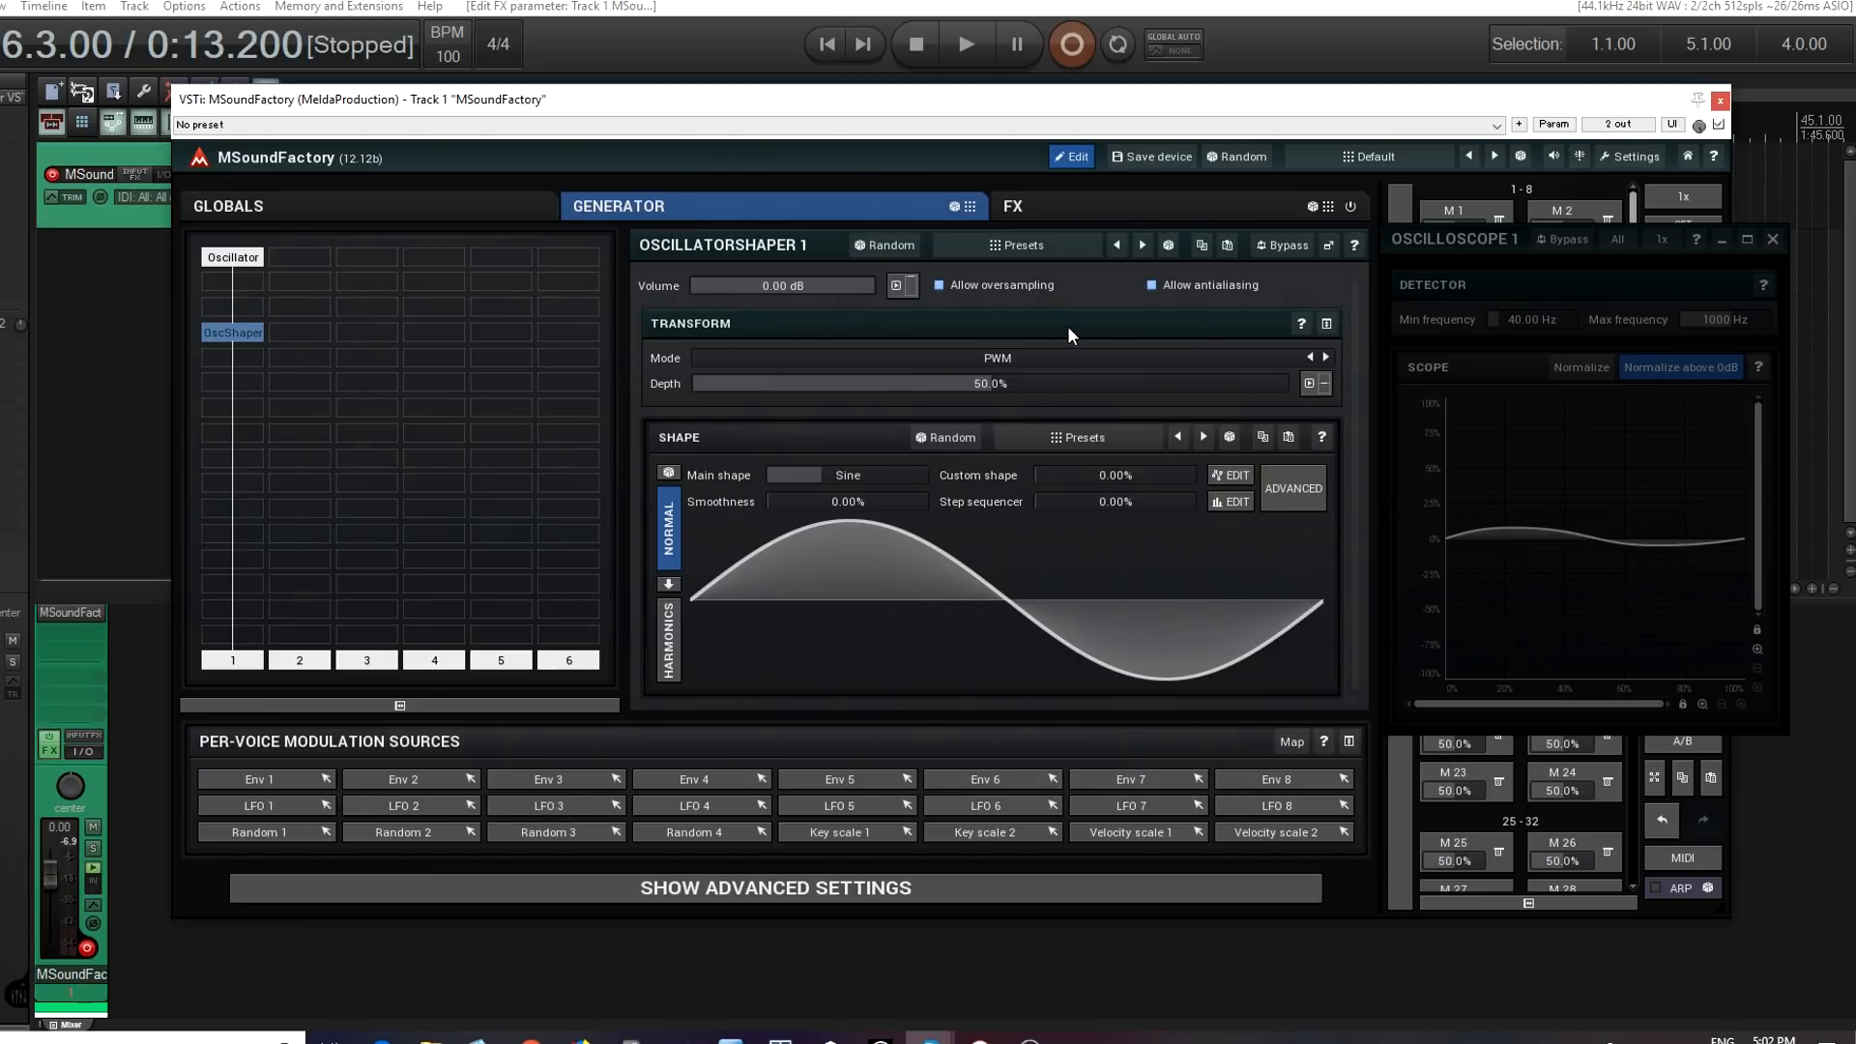
left_click(976, 616)
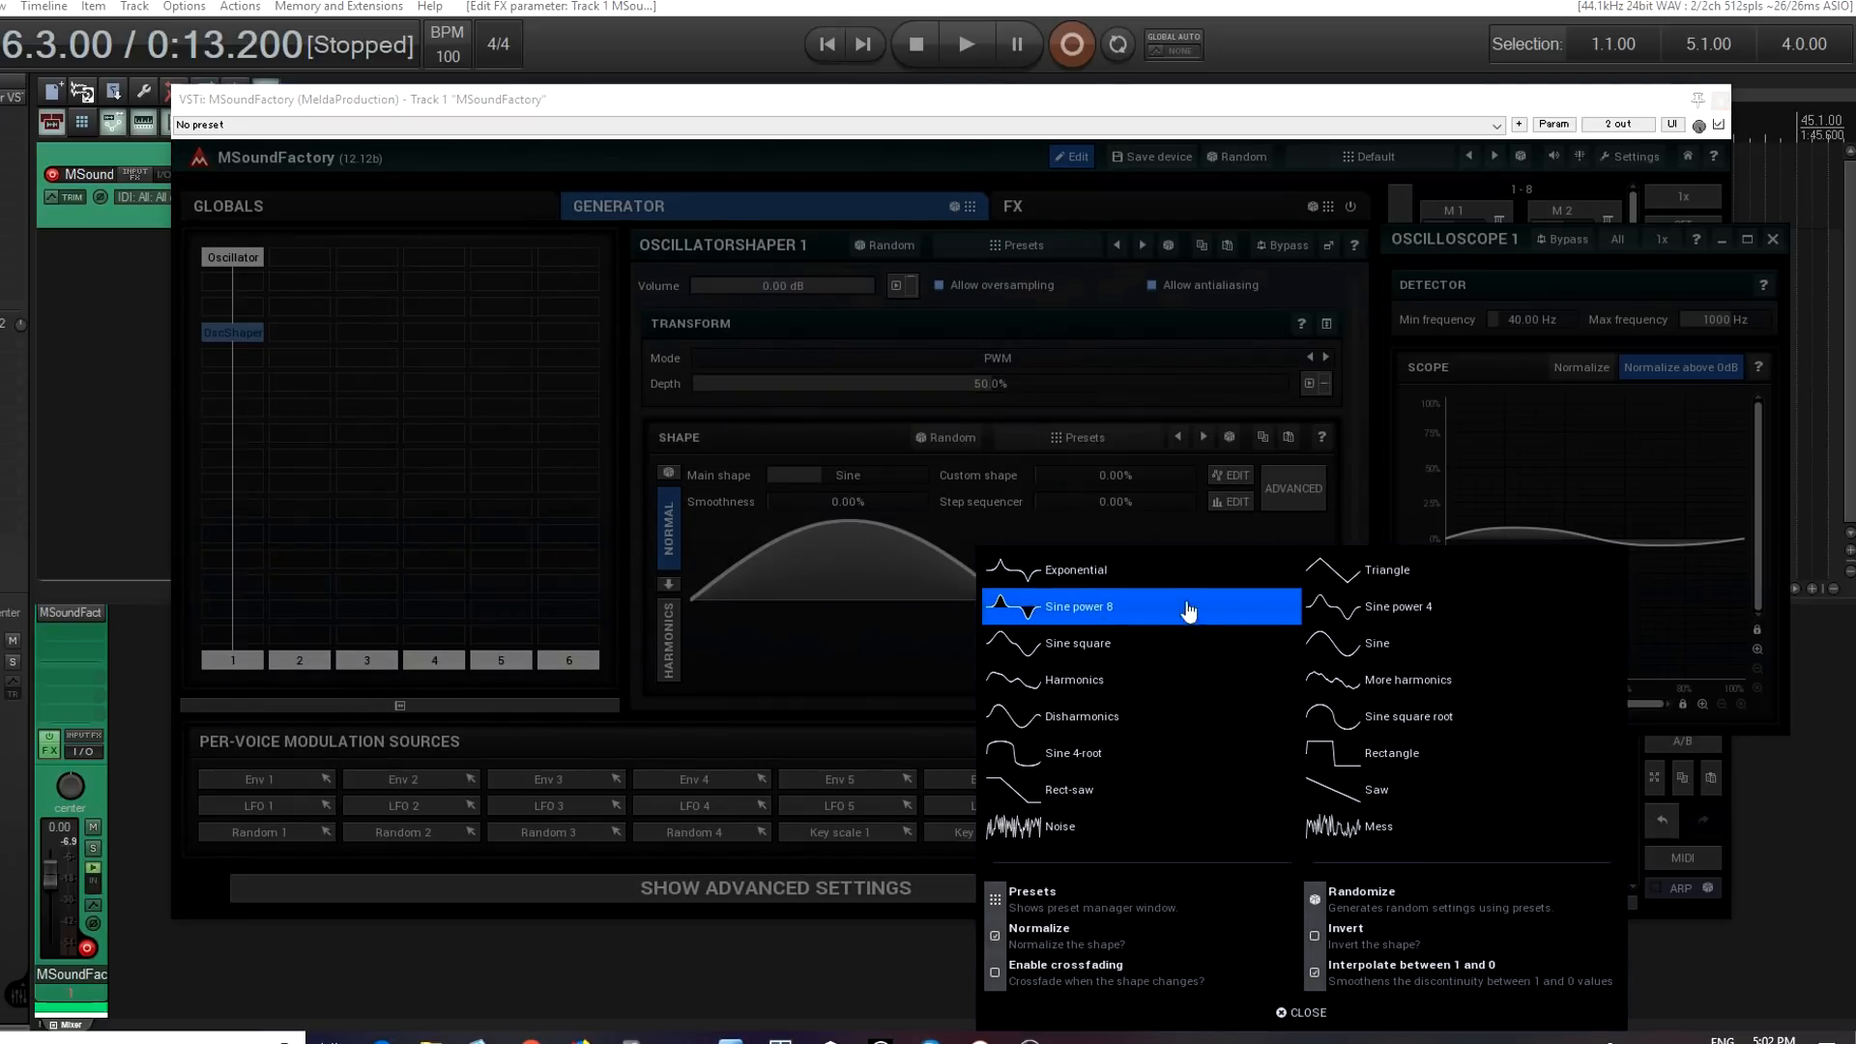
left_click(1361, 574)
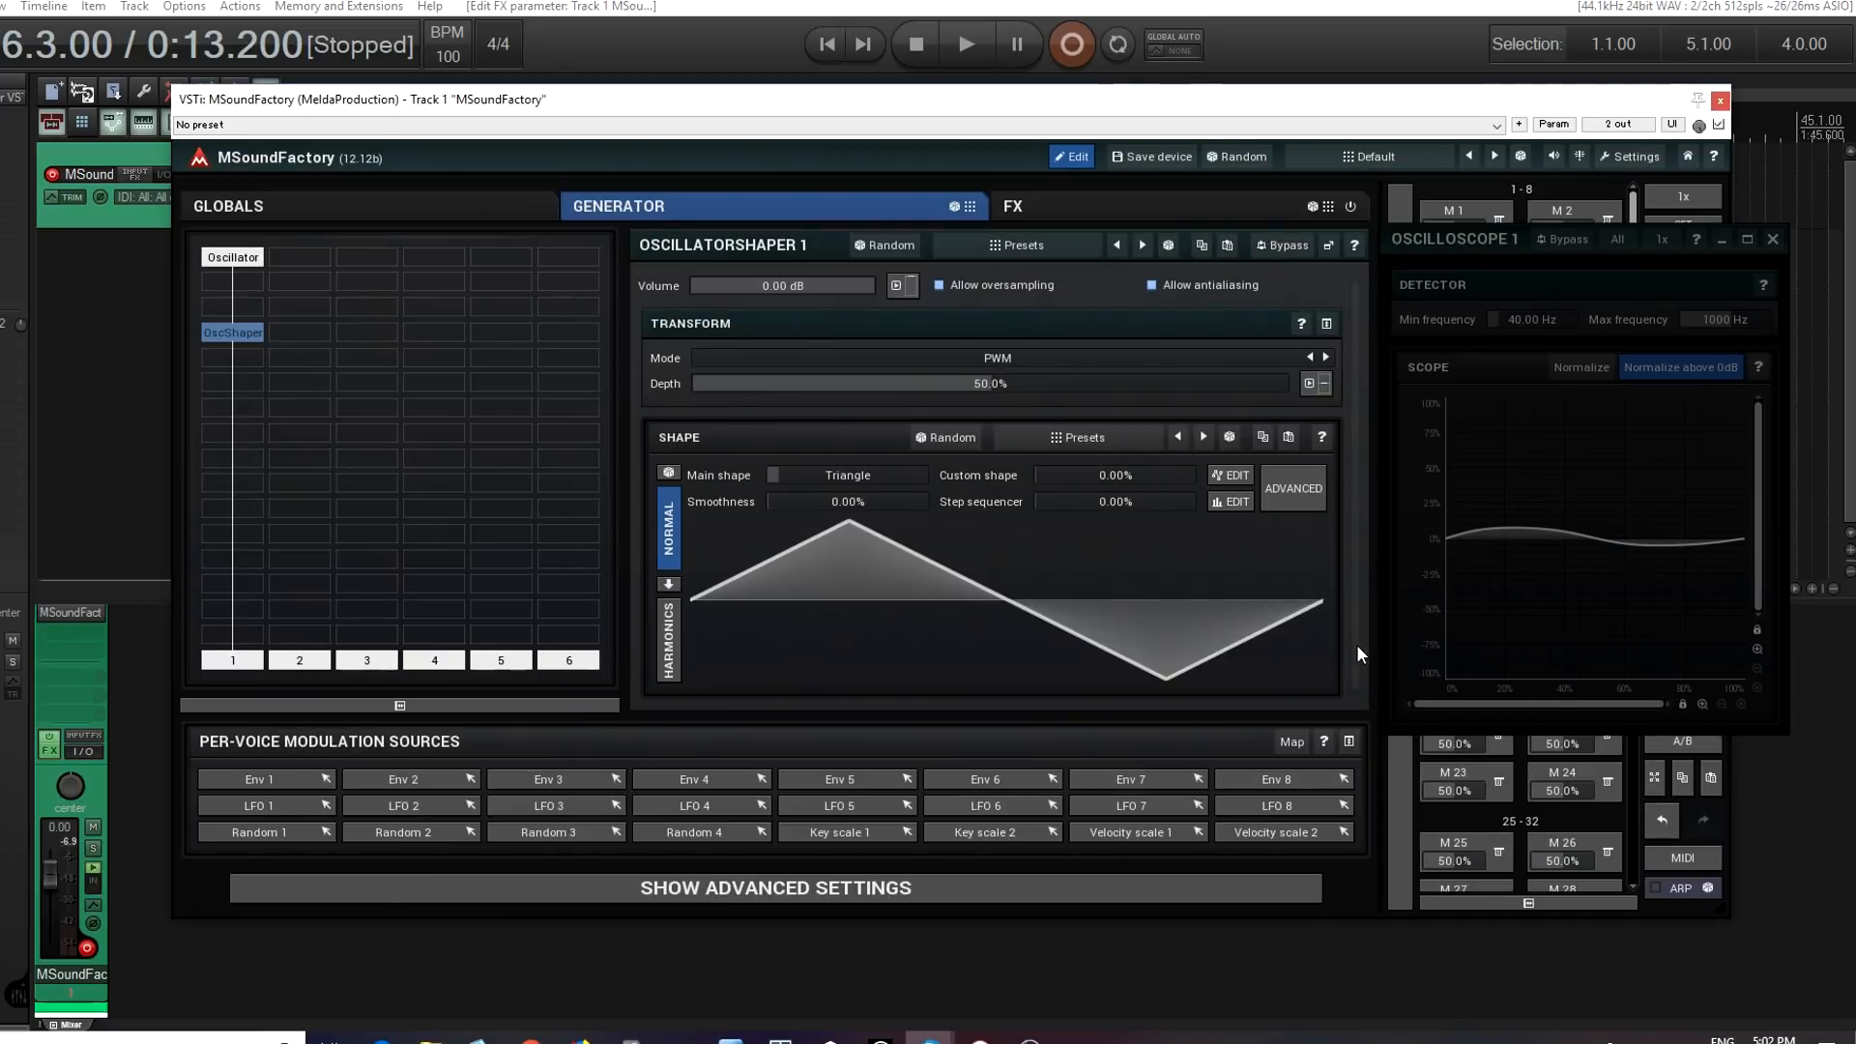
left_click(238, 265)
mouse_move(819, 286)
left_mouse_down()
mouse_move(928, 286)
mouse_move(812, 286)
left_mouse_up()
- Try the Rectangle shape in the OscillatorShaper and vary the Oscillator's volume against the oscilloscope
left_click(239, 345)
left_click(978, 629)
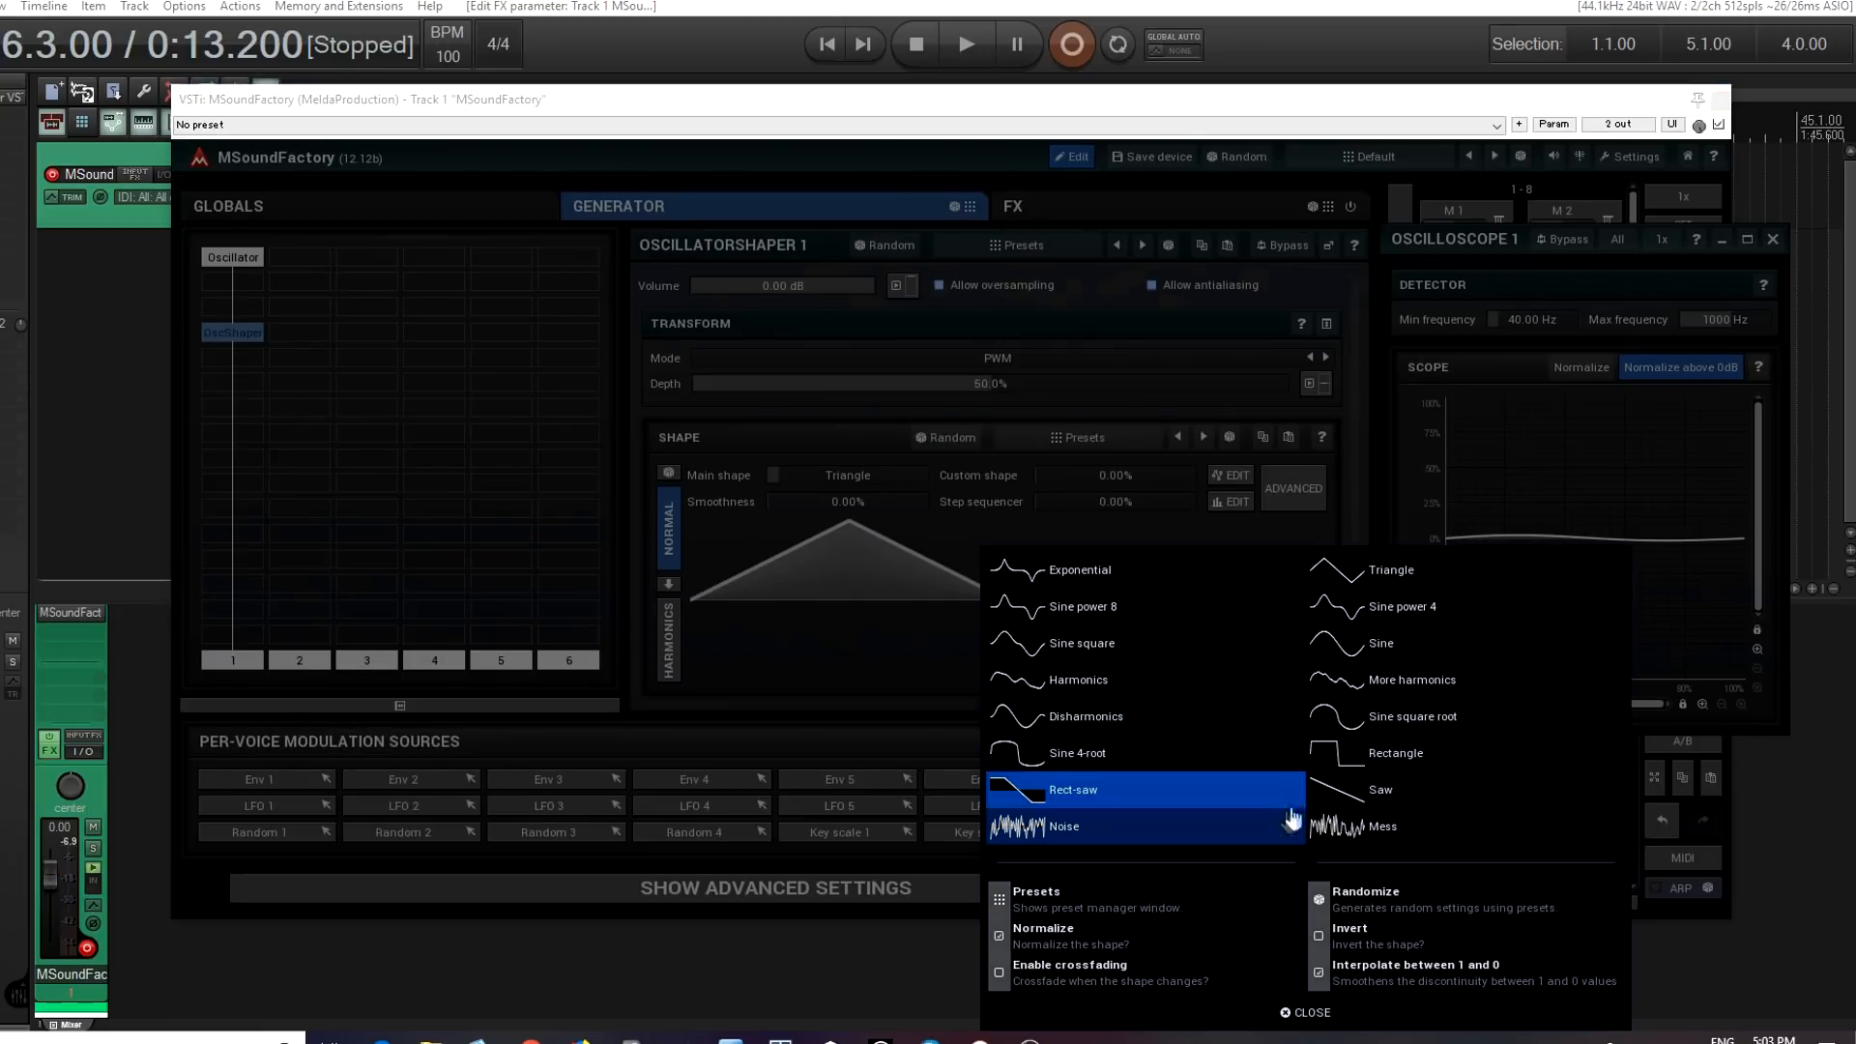
left_click(1339, 754)
left_click(232, 257)
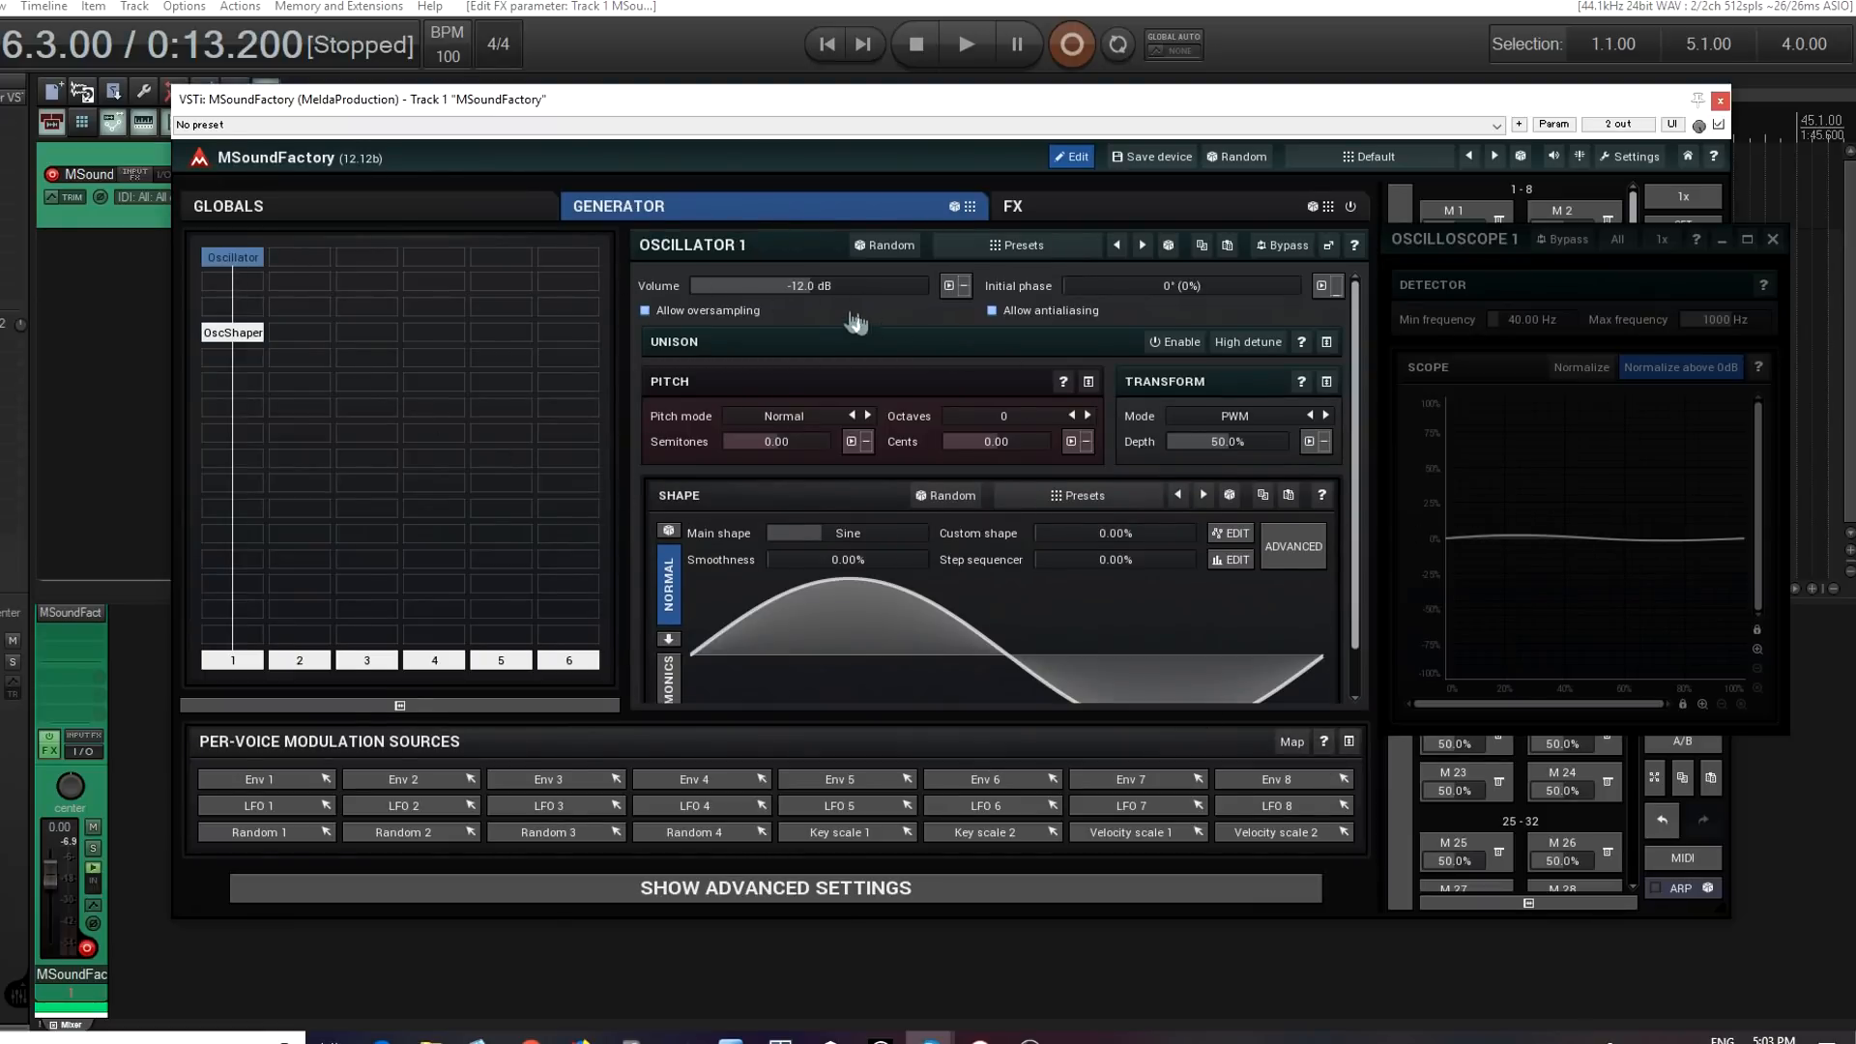
mouse_move(833, 289)
left_mouse_down()
mouse_move(698, 290)
mouse_move(894, 288)
mouse_move(833, 290)
left_mouse_up()
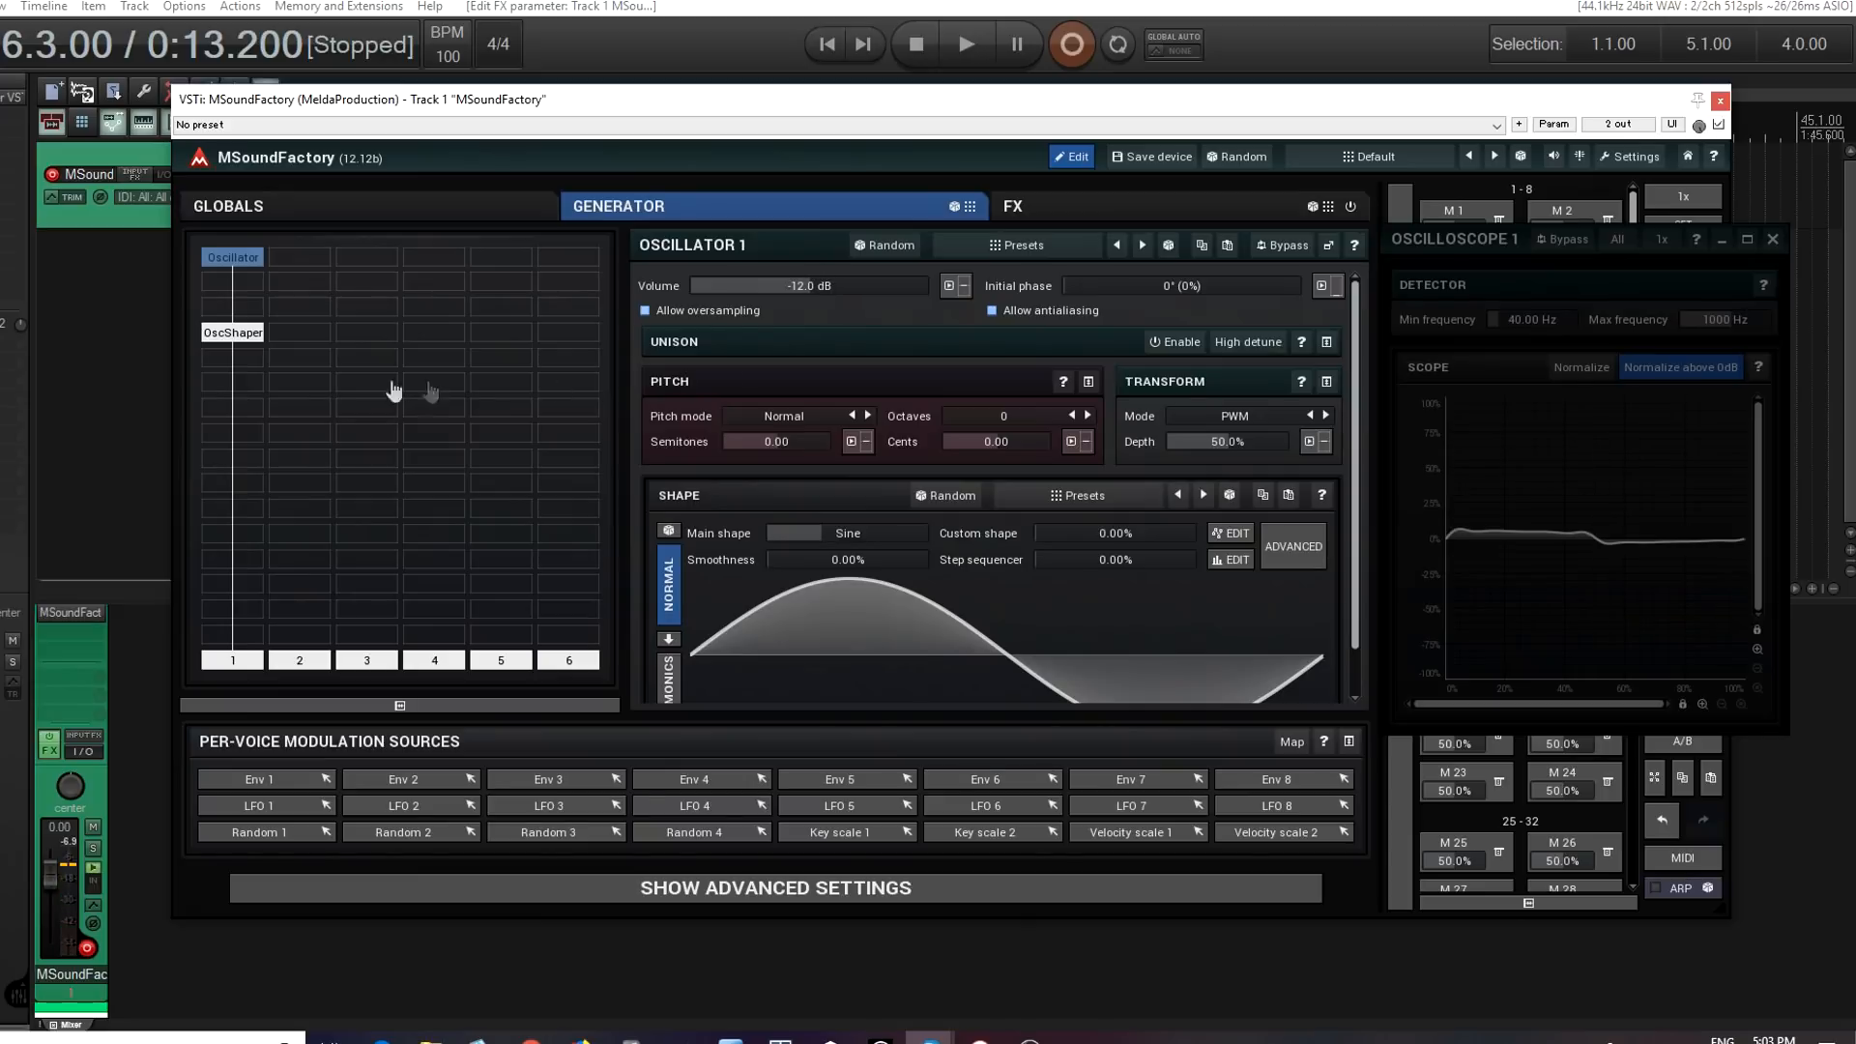
- Try the Sine power 8 shape in the OscillatorShaper, vary the Oscillator's volume, and reset it to -12.0 dB
left_click(241, 335)
left_click(1063, 643)
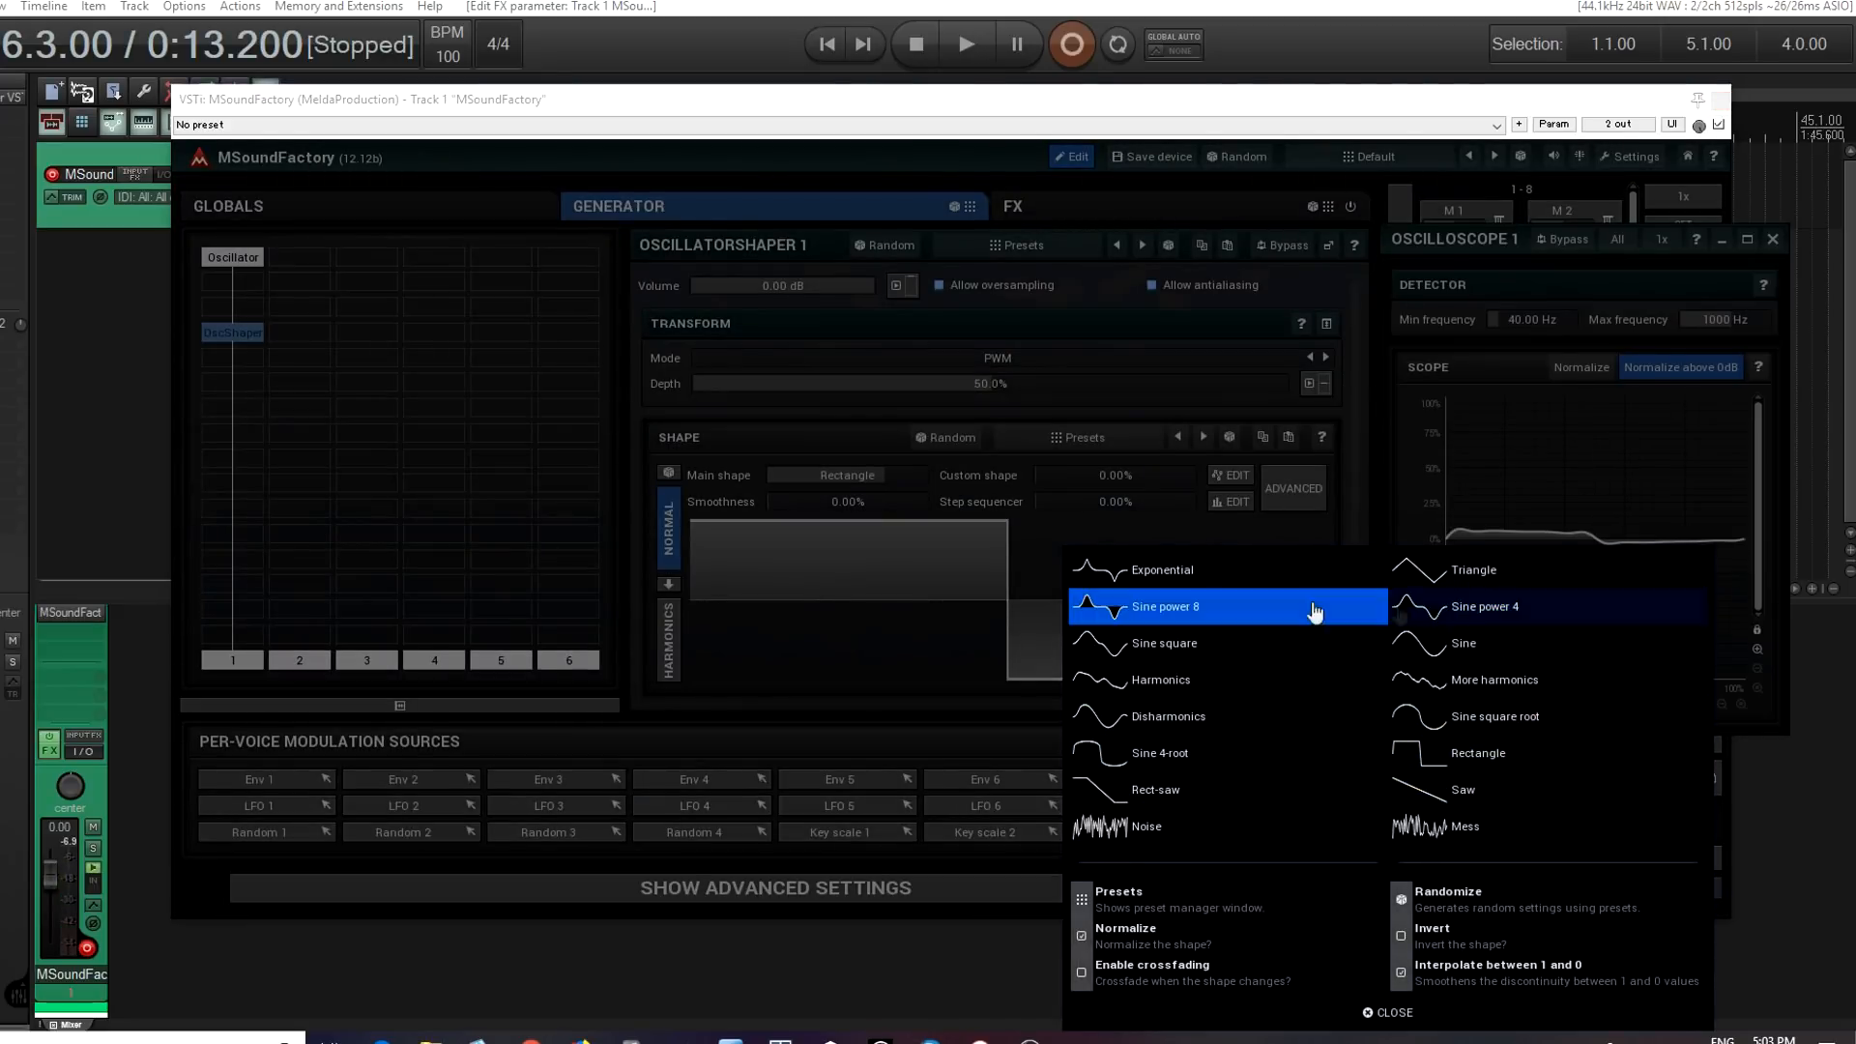
left_click(1199, 609)
left_click(233, 257)
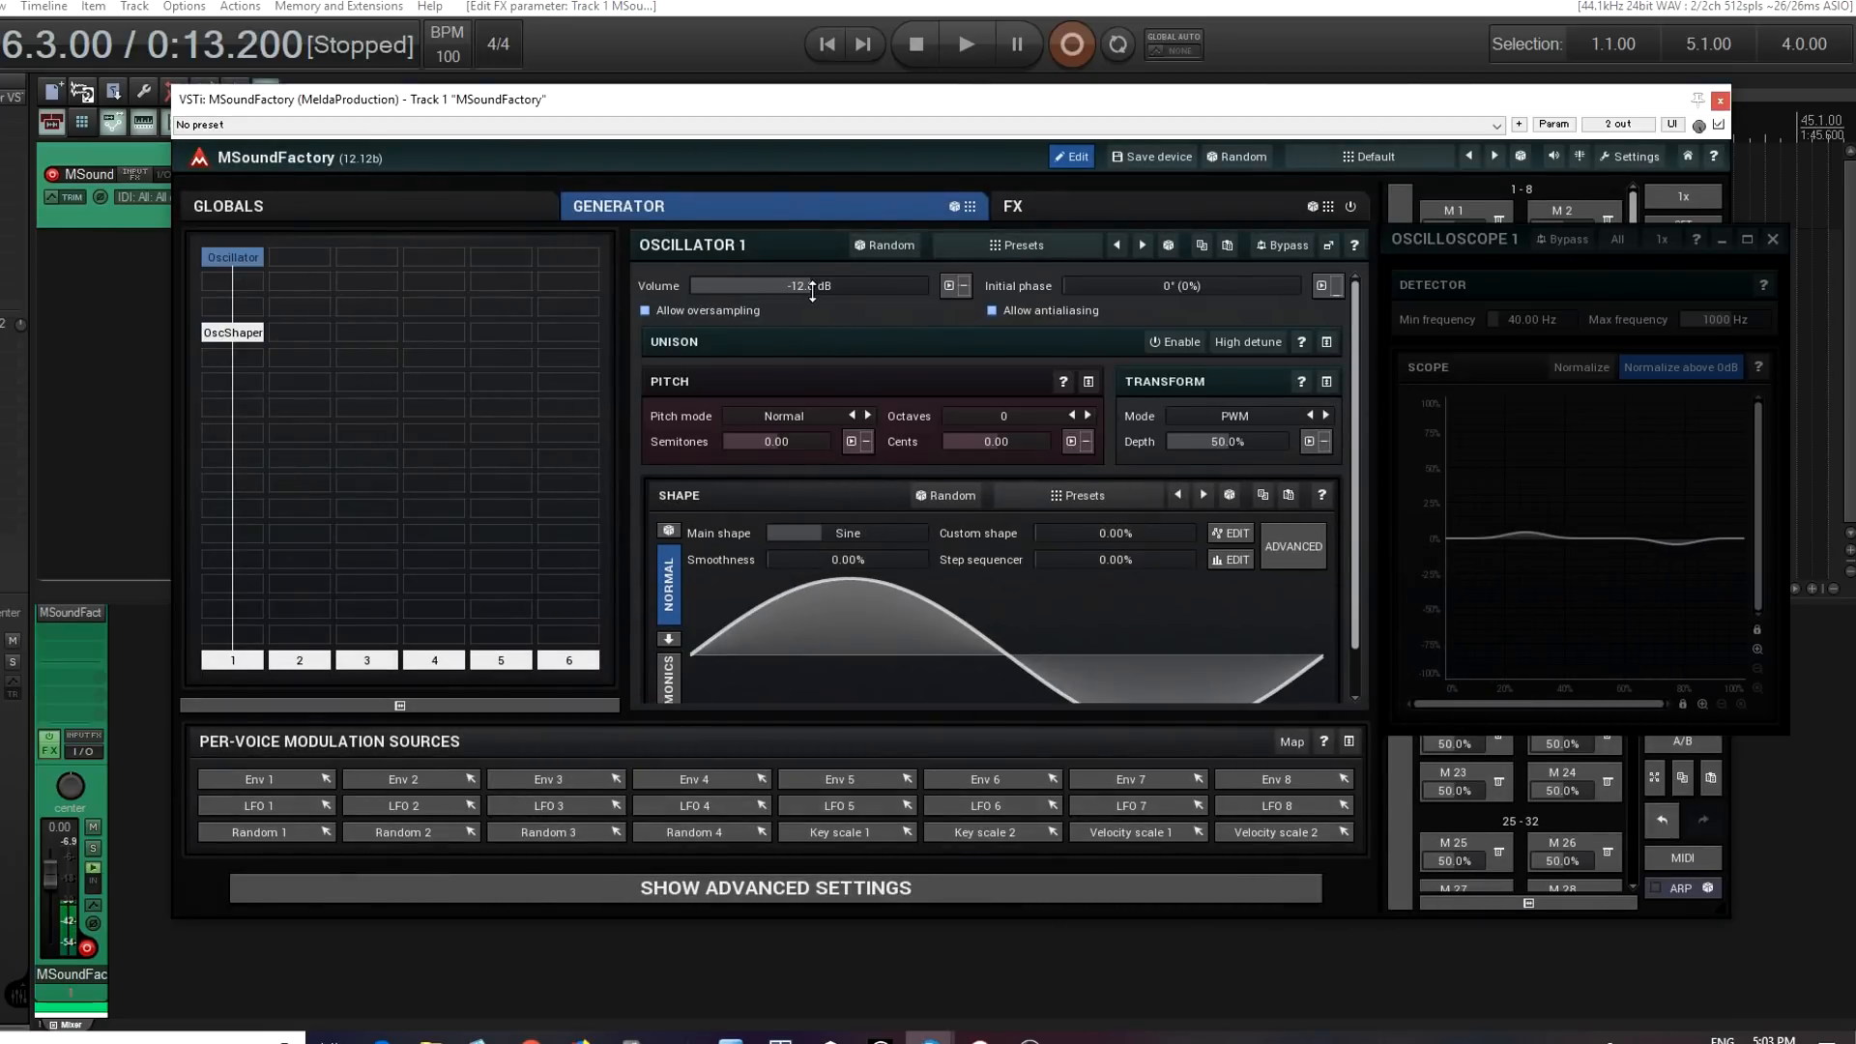
mouse_move(812, 291)
left_mouse_down()
mouse_move(812, 190)
mouse_move(811, 291)
mouse_move(812, 221)
left_mouse_up()
double_click(805, 290)
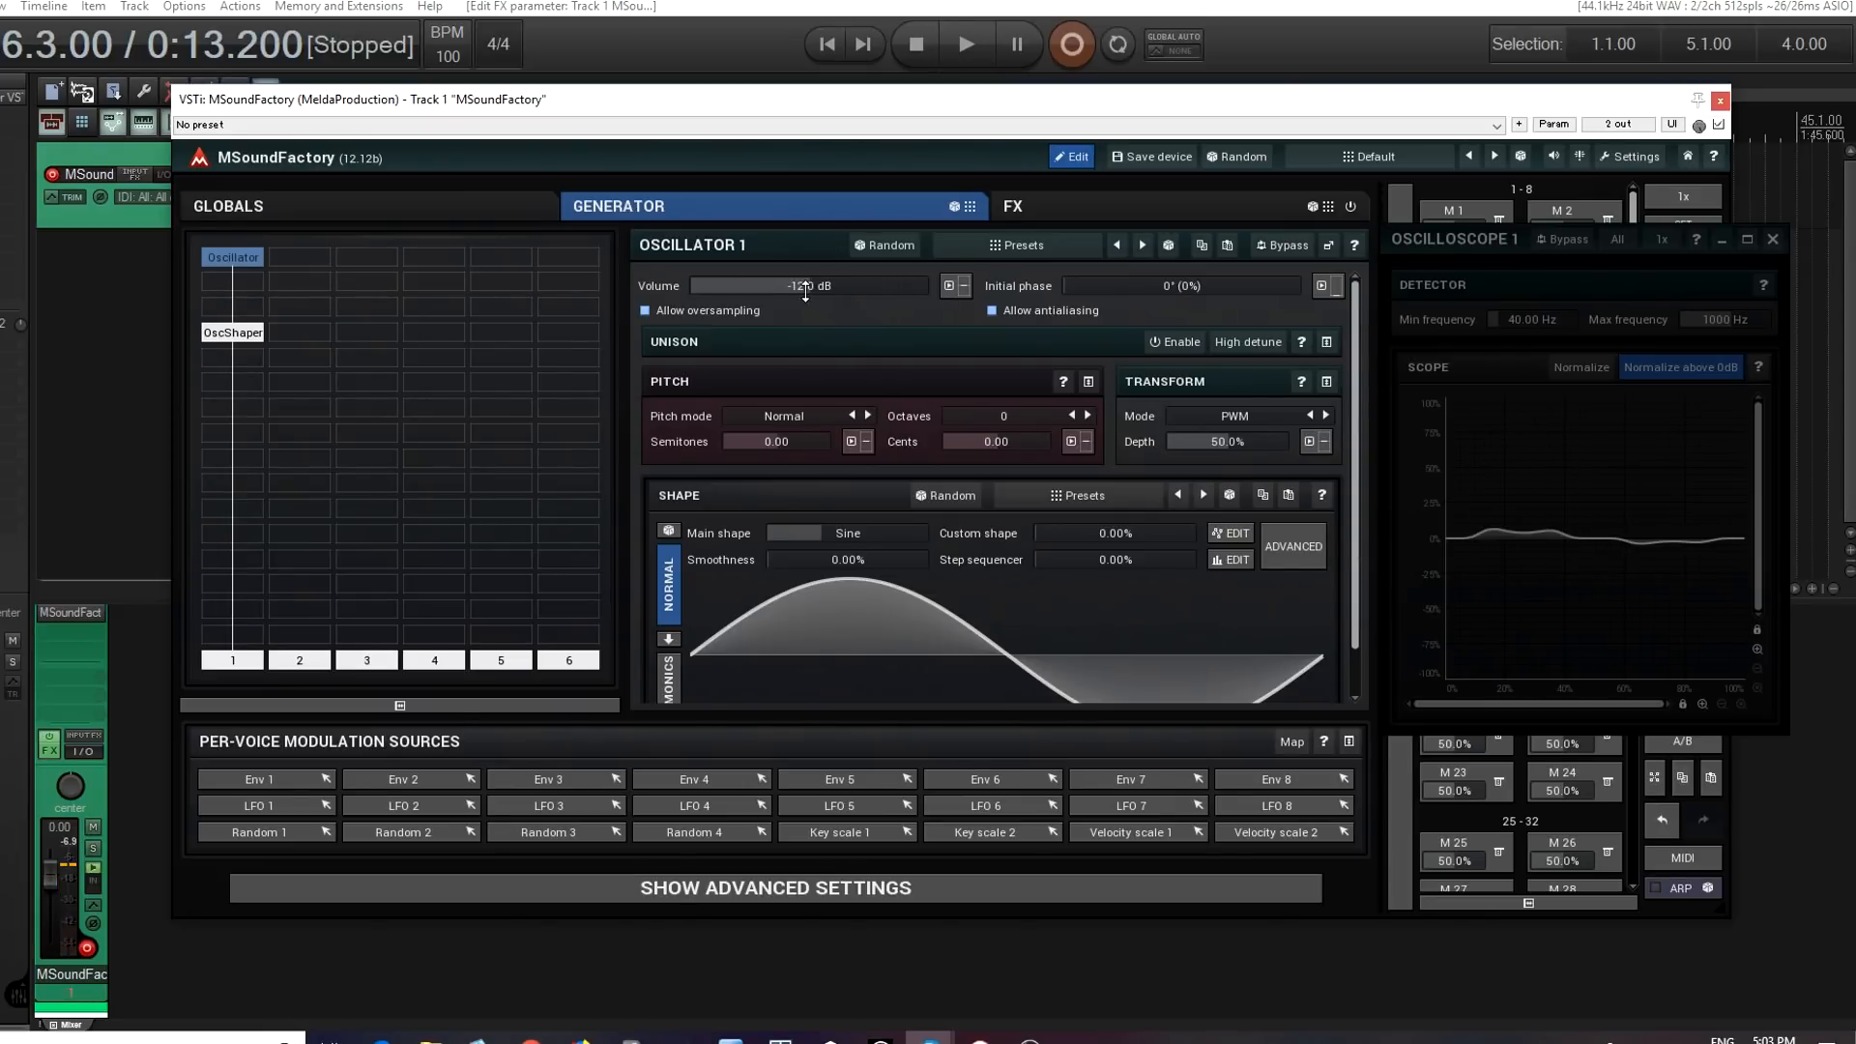
- Return the OscillatorShaper's main shape to Sine and look over its advanced shape settings
left_click(254, 340)
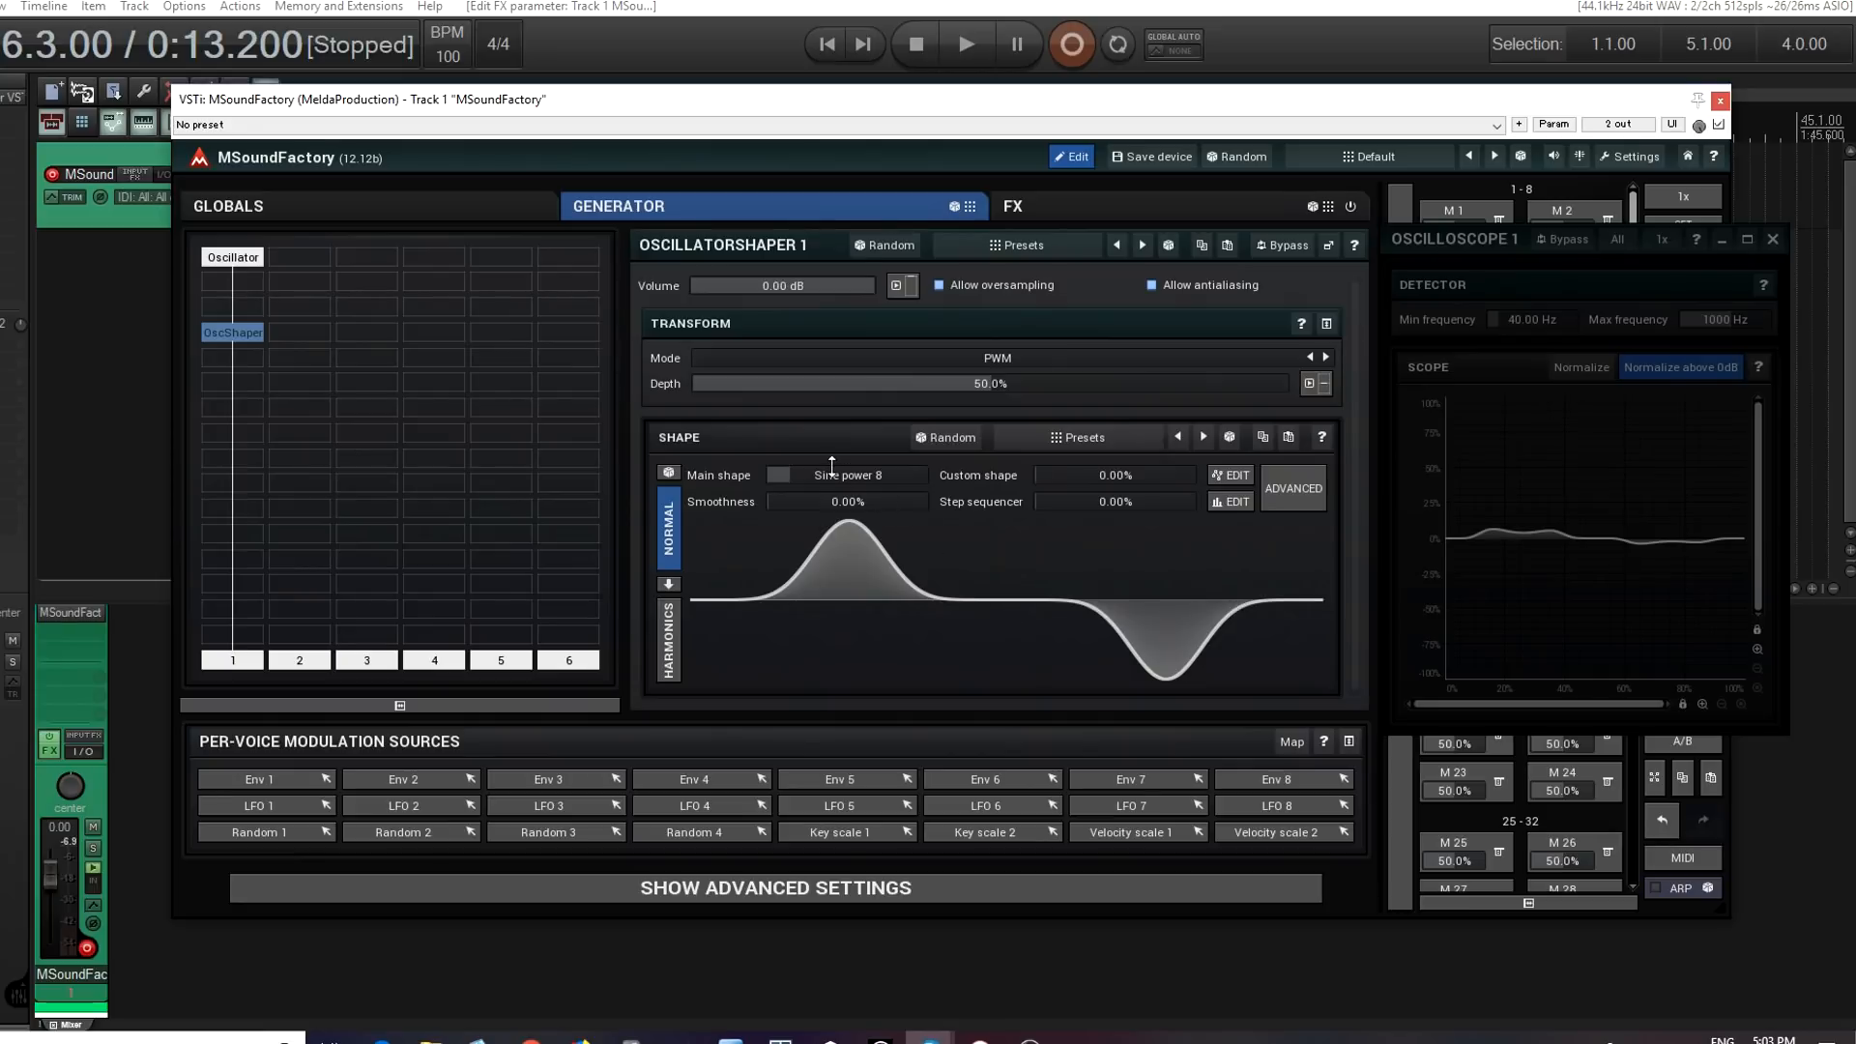
left_click_drag(831, 465, 833, 478)
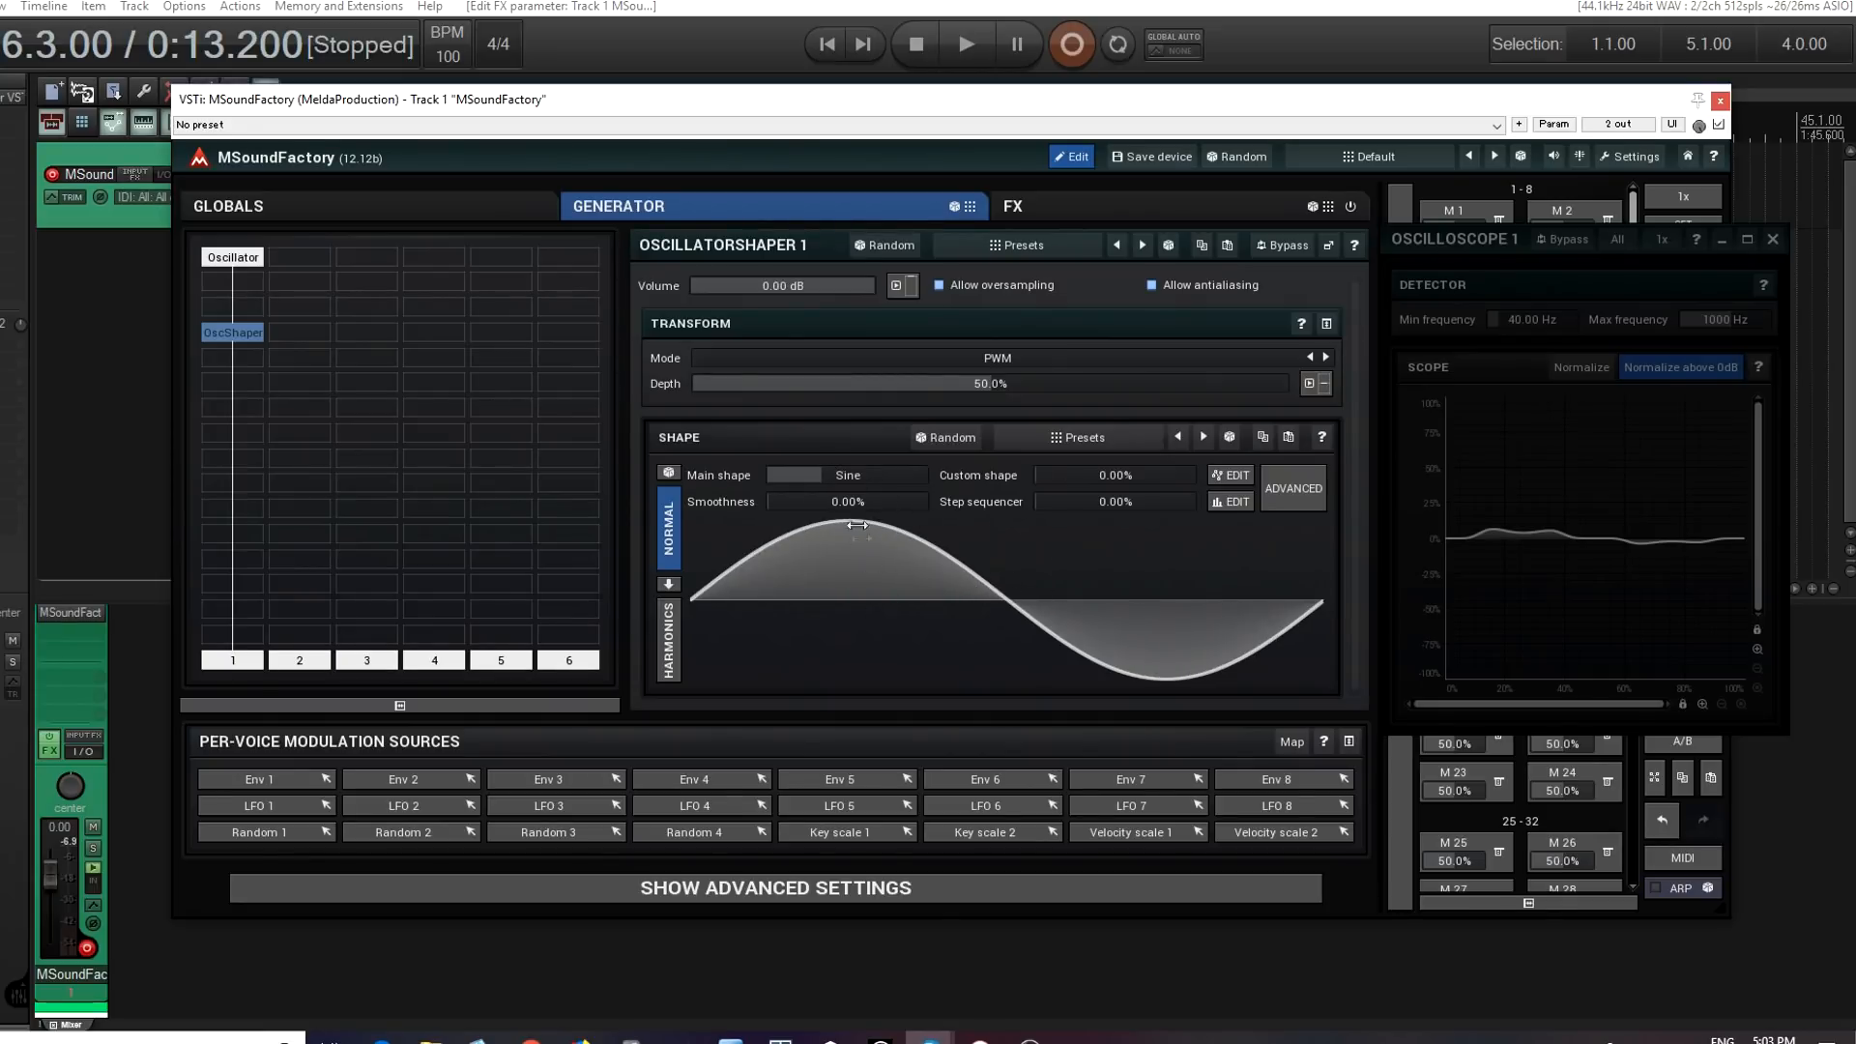
left_click_drag(843, 468, 844, 467)
left_click(1278, 497)
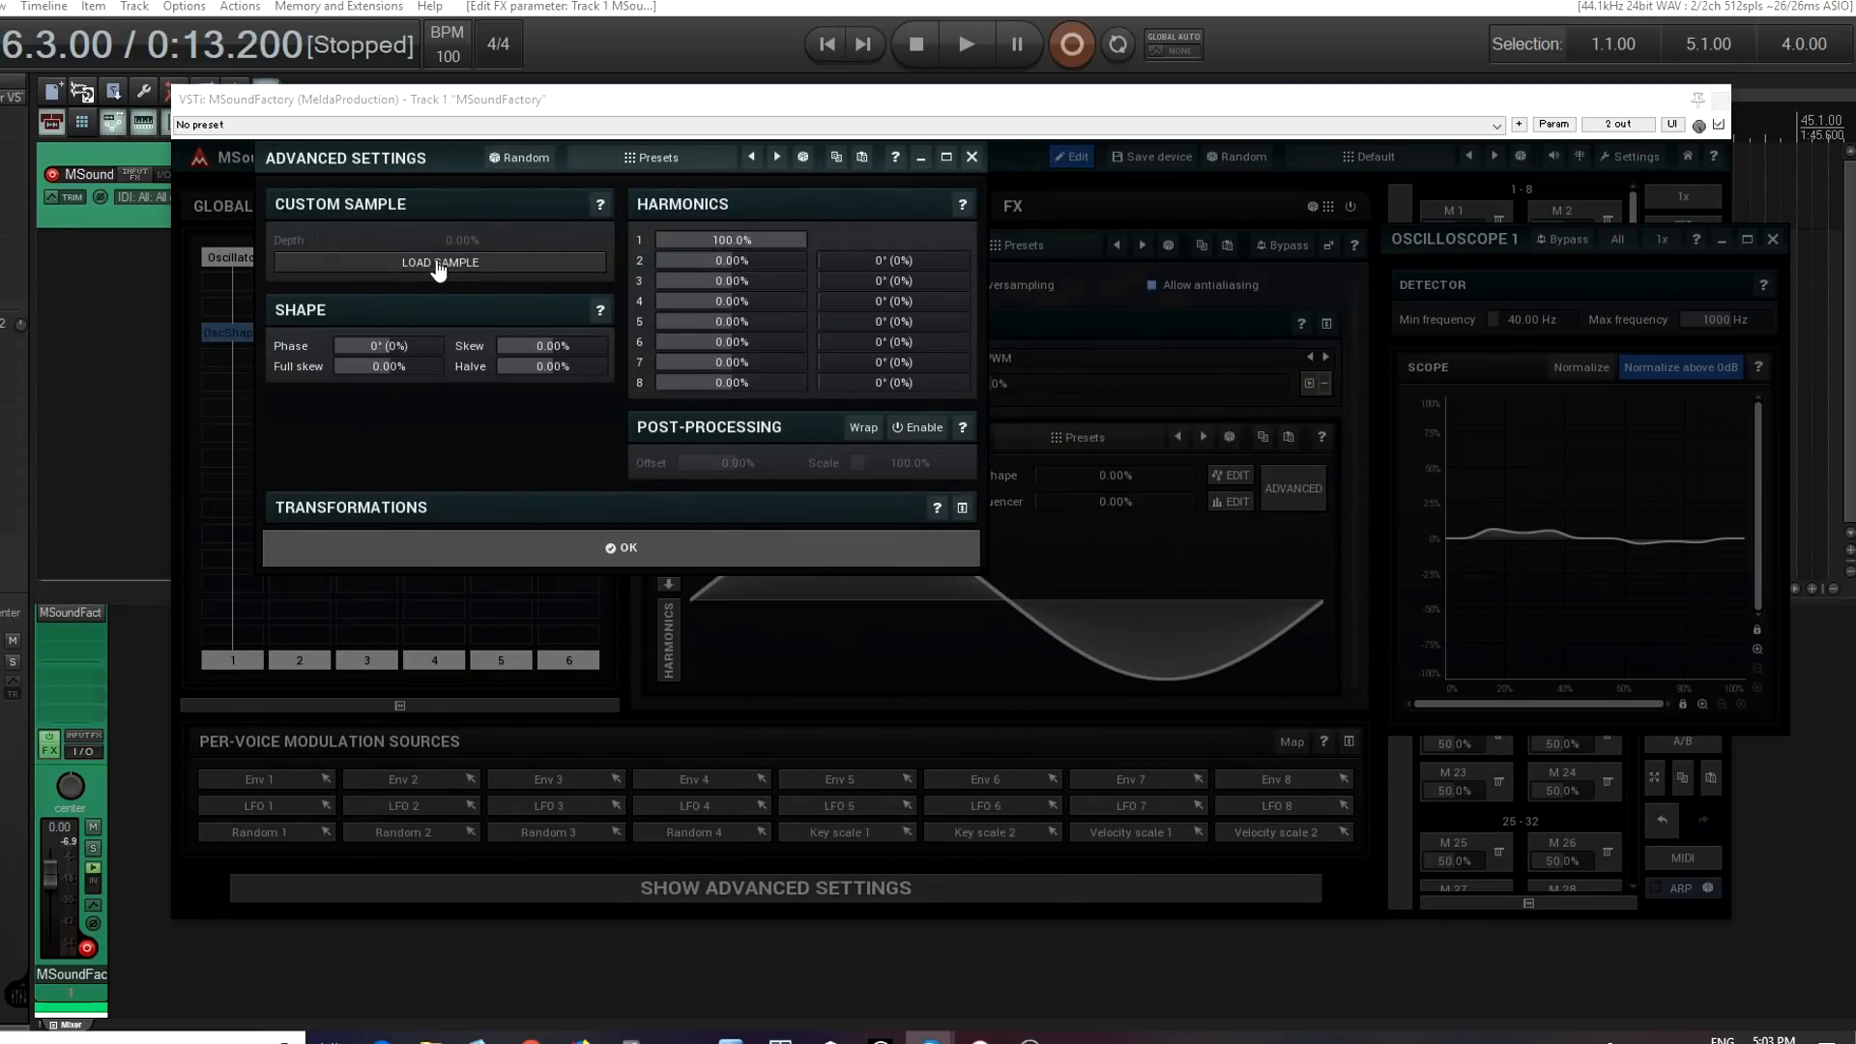
left_click(670, 548)
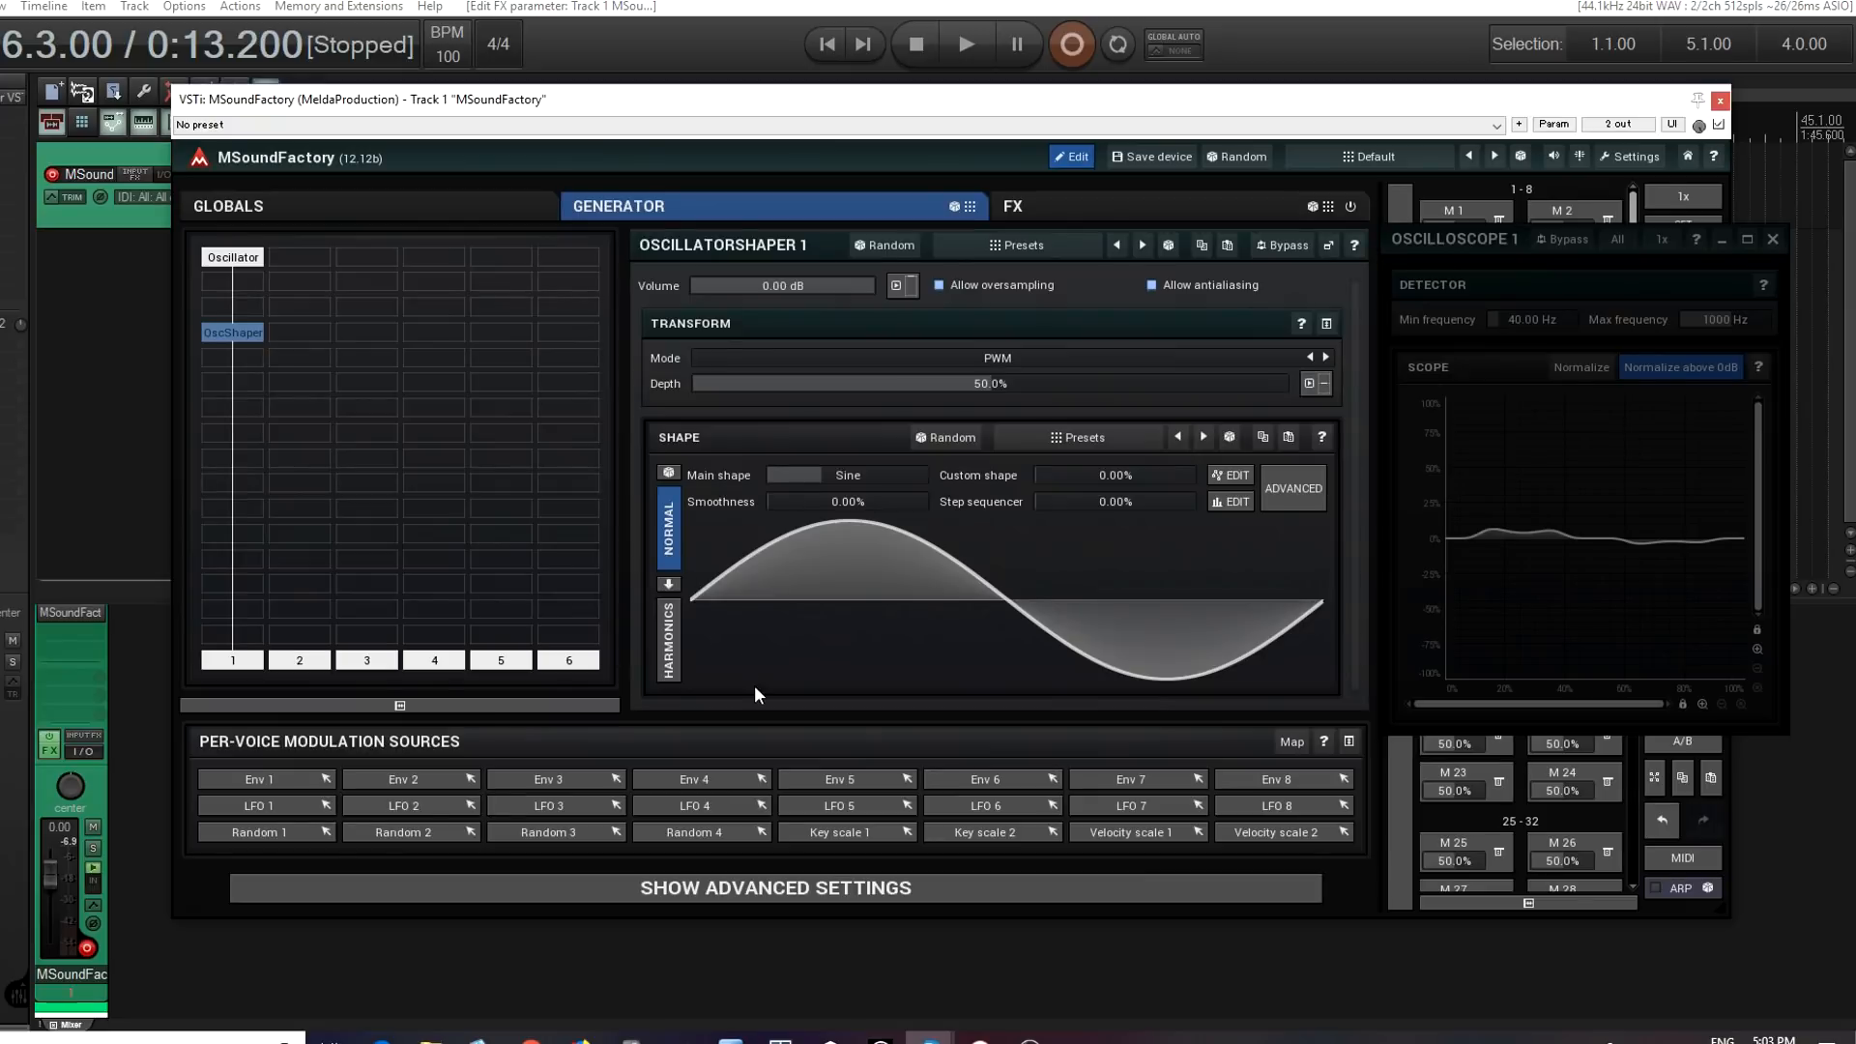
- View the OscillatorShaper's harmonics and choose the Rock 4 shape preset from the Organ folder
left_click(682, 657)
left_click(683, 549)
left_click(1071, 437)
left_click(740, 538)
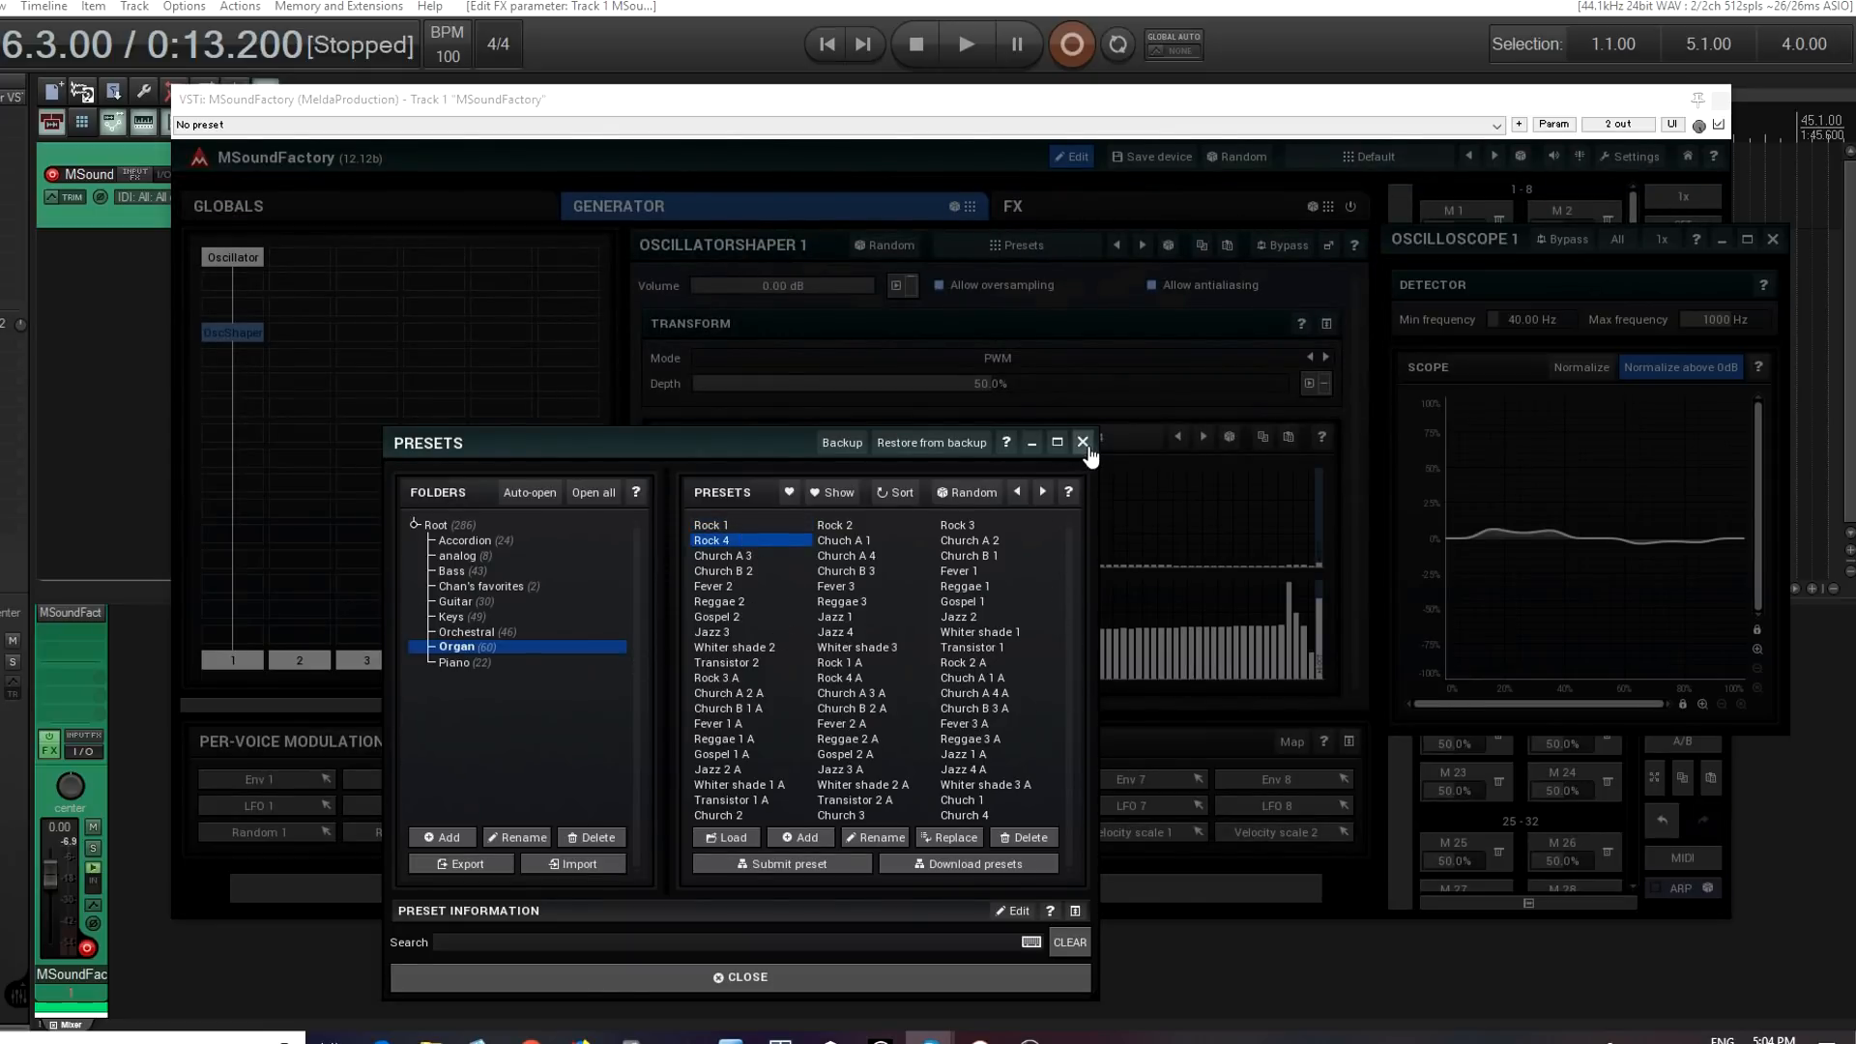
- Try the Rock 2 shape preset, settle on Rock 1 for the OscillatorShaper, and vary the Oscillator's volume against the oscilloscope
left_click_drag(794, 447, 351, 309)
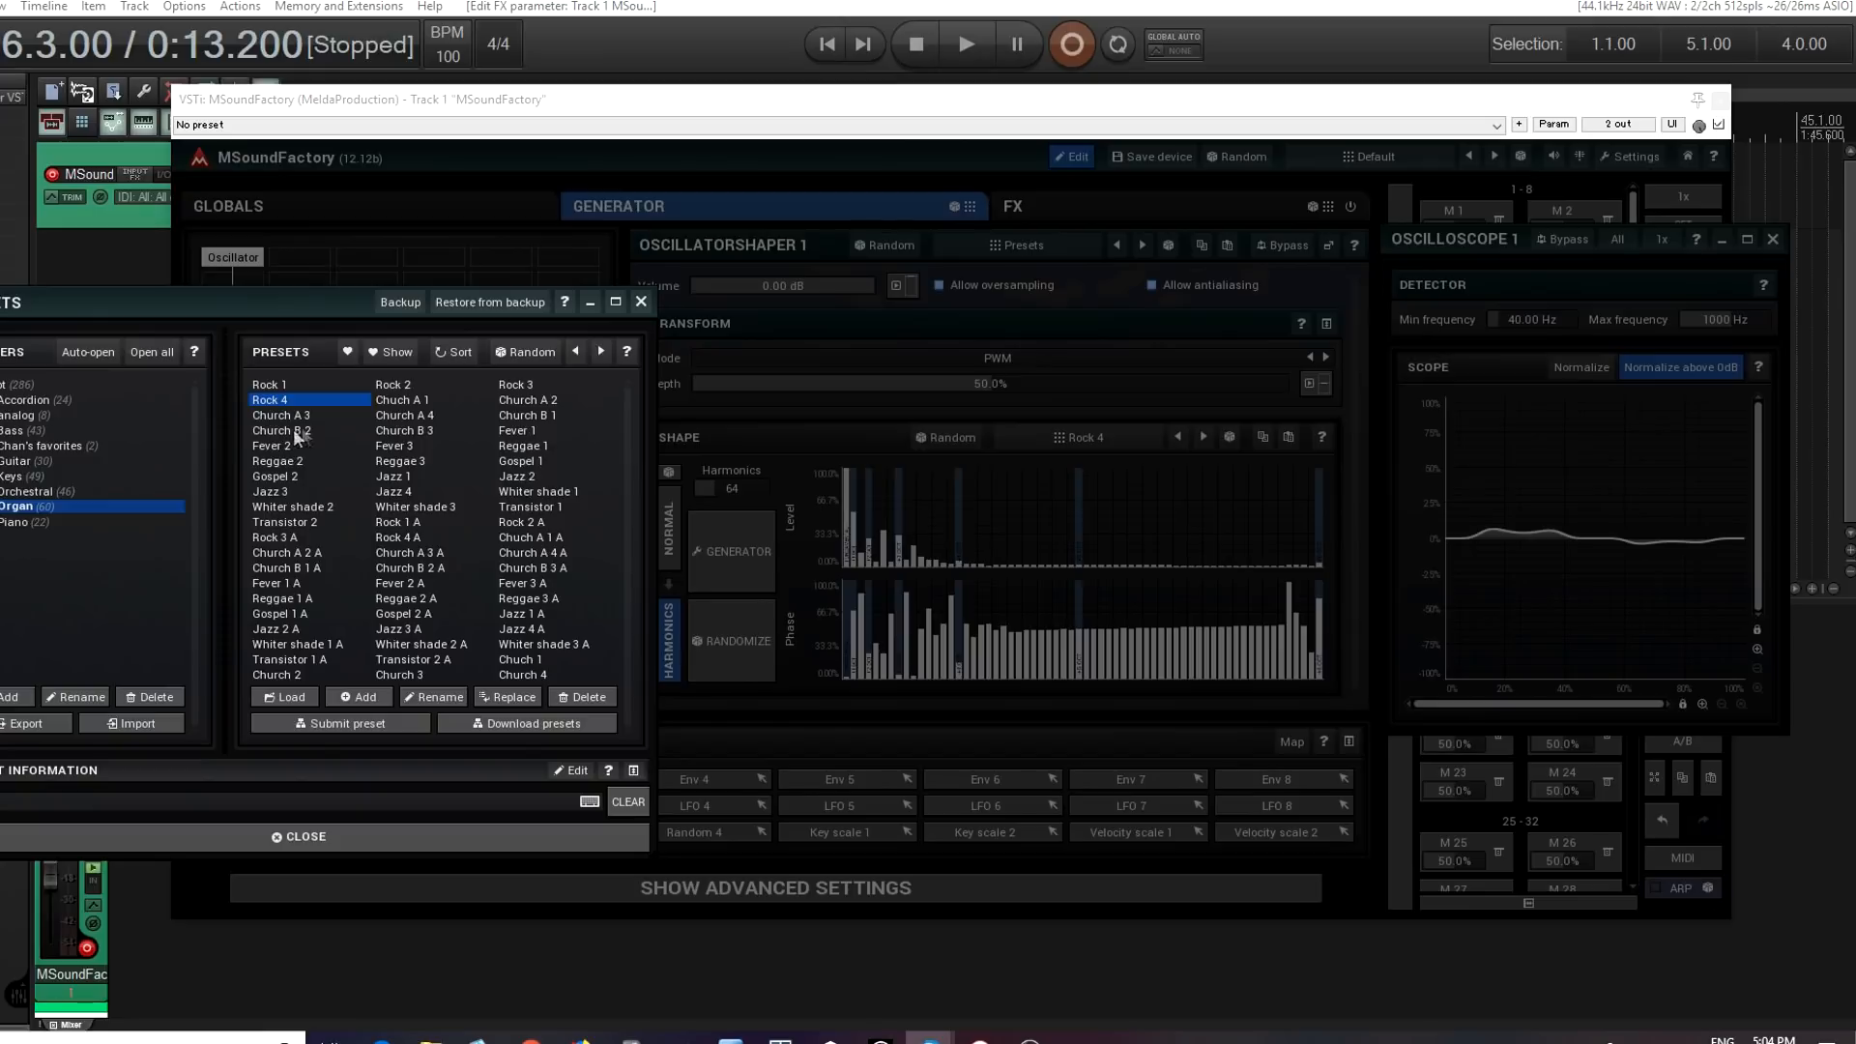
left_click(397, 386)
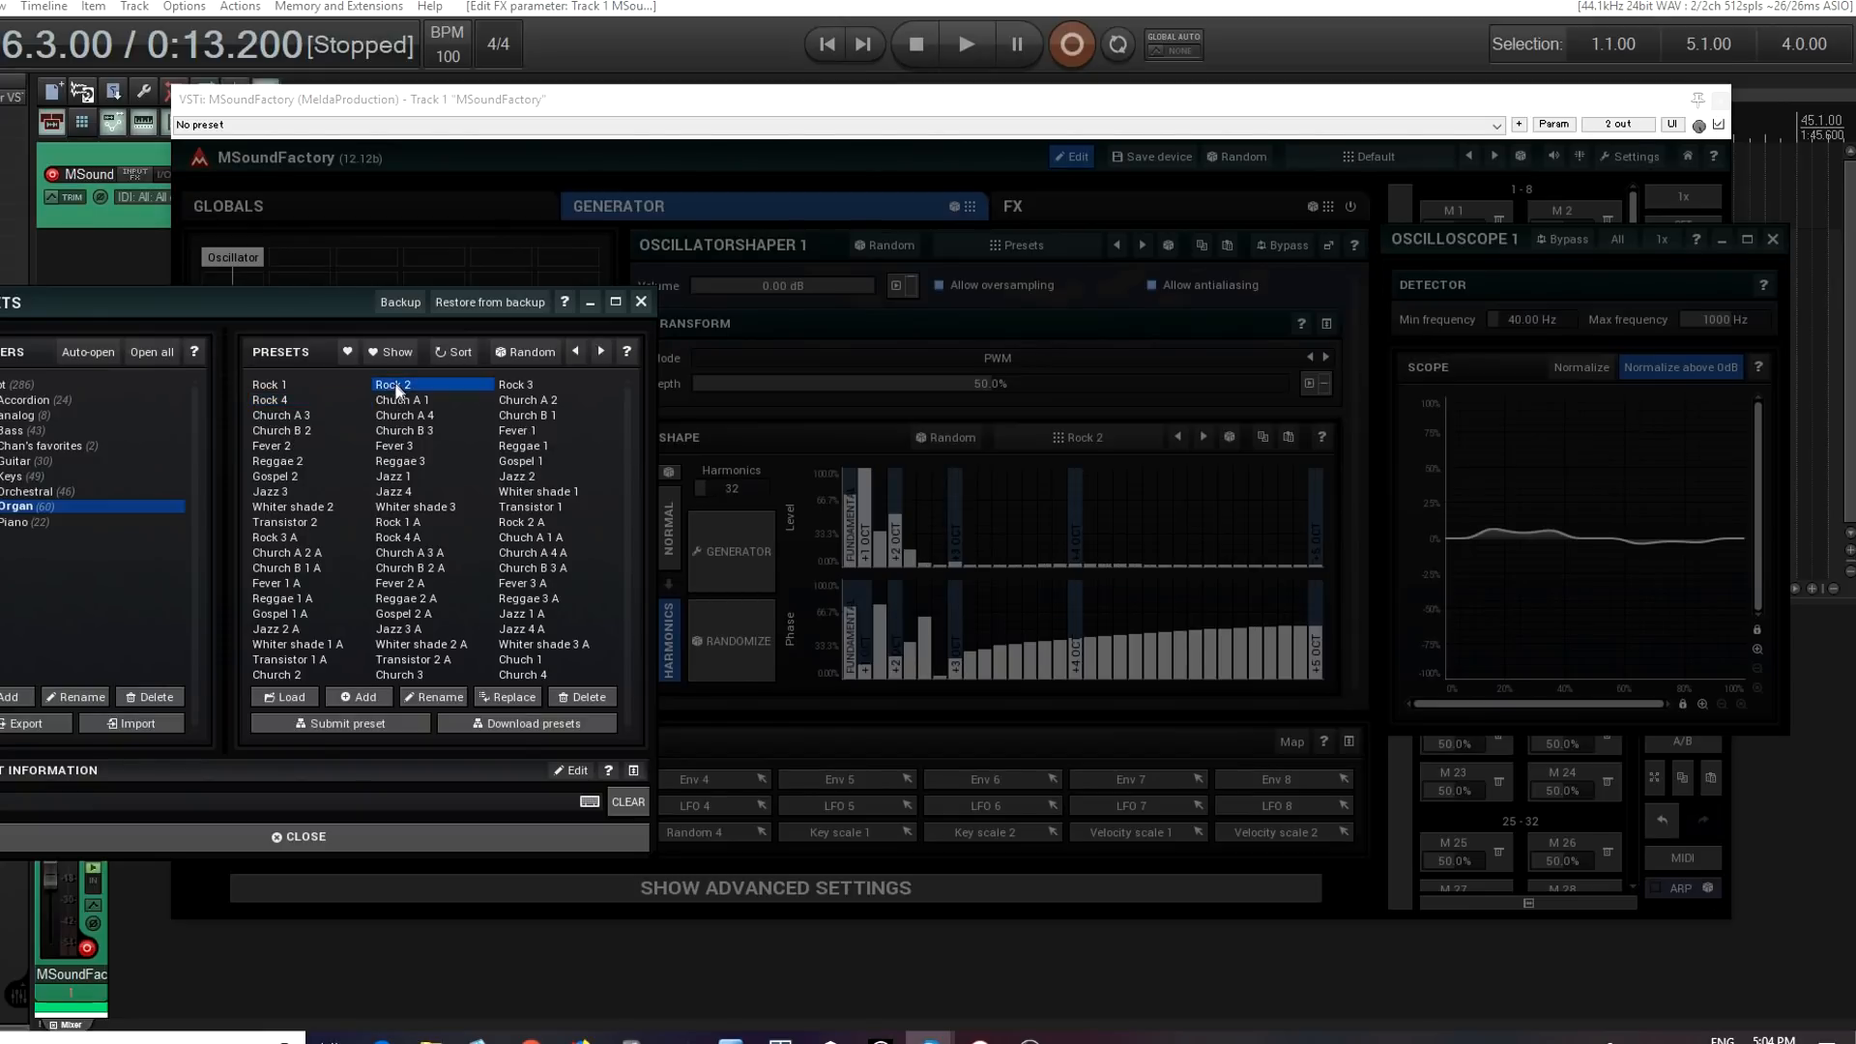
left_click(279, 384)
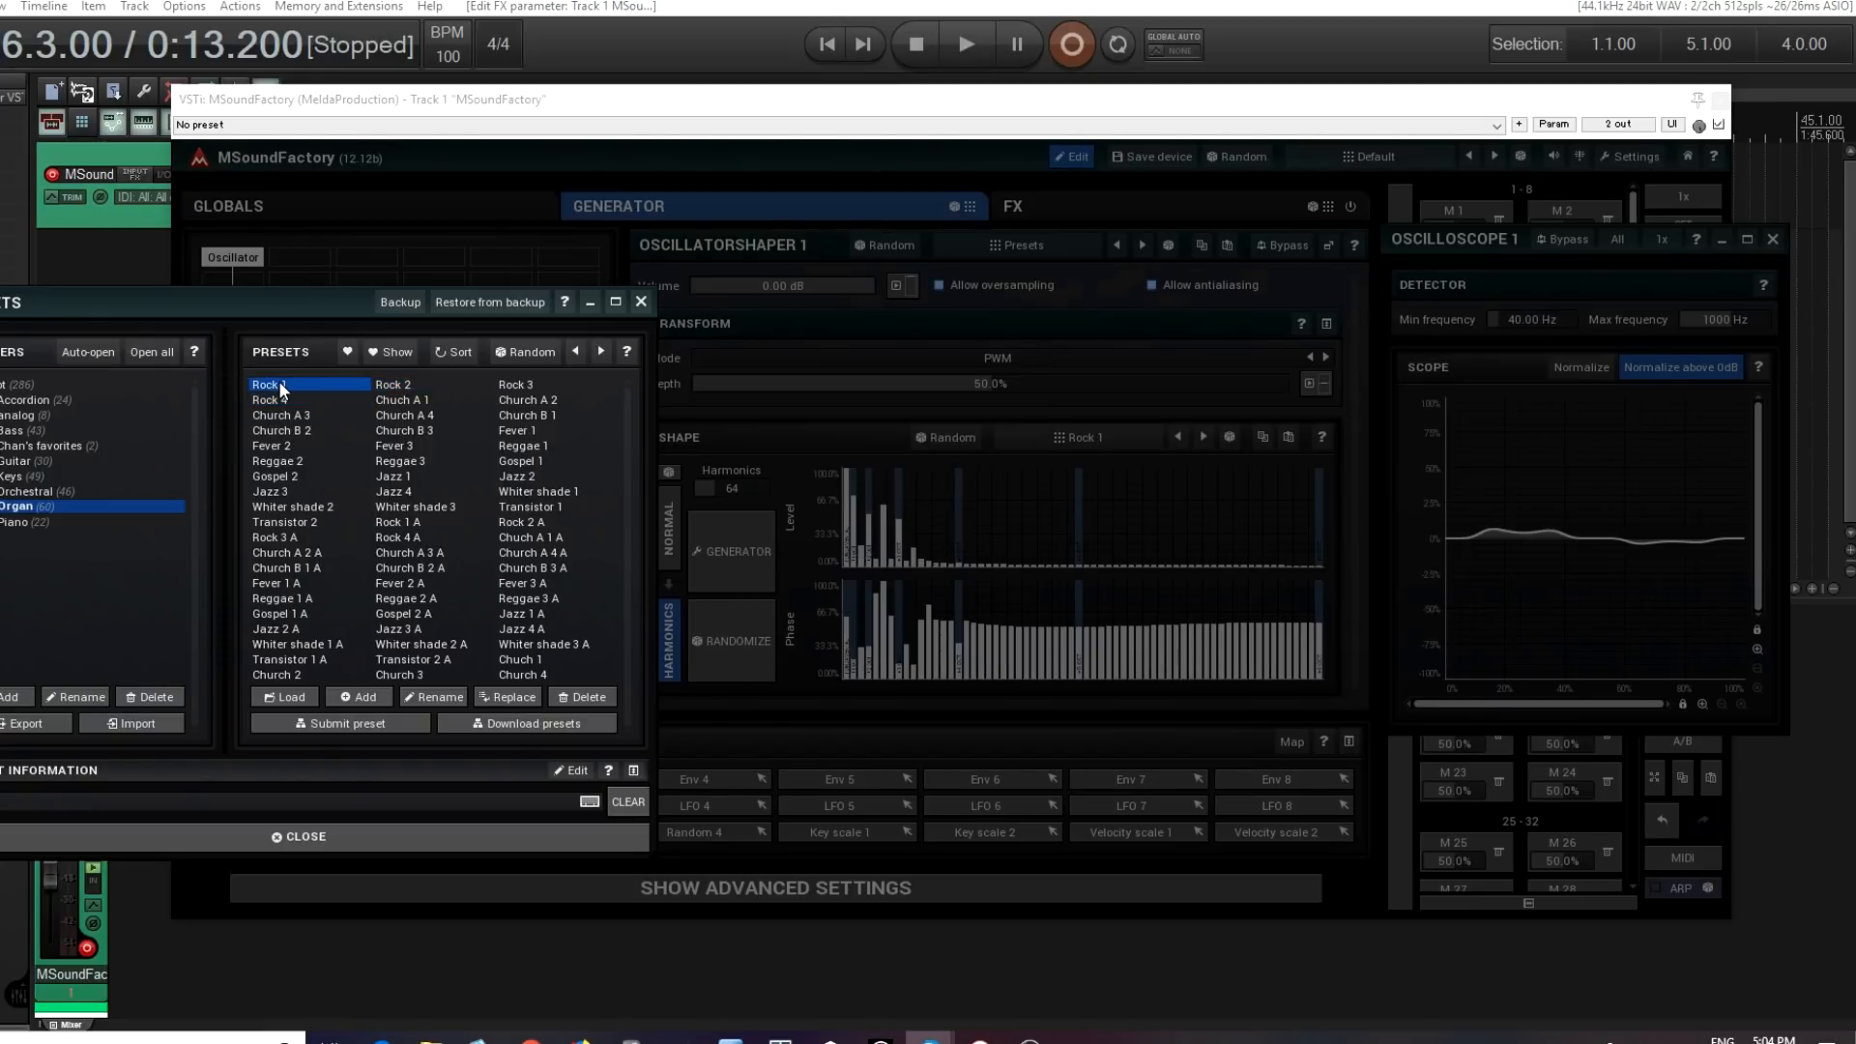
left_click(641, 302)
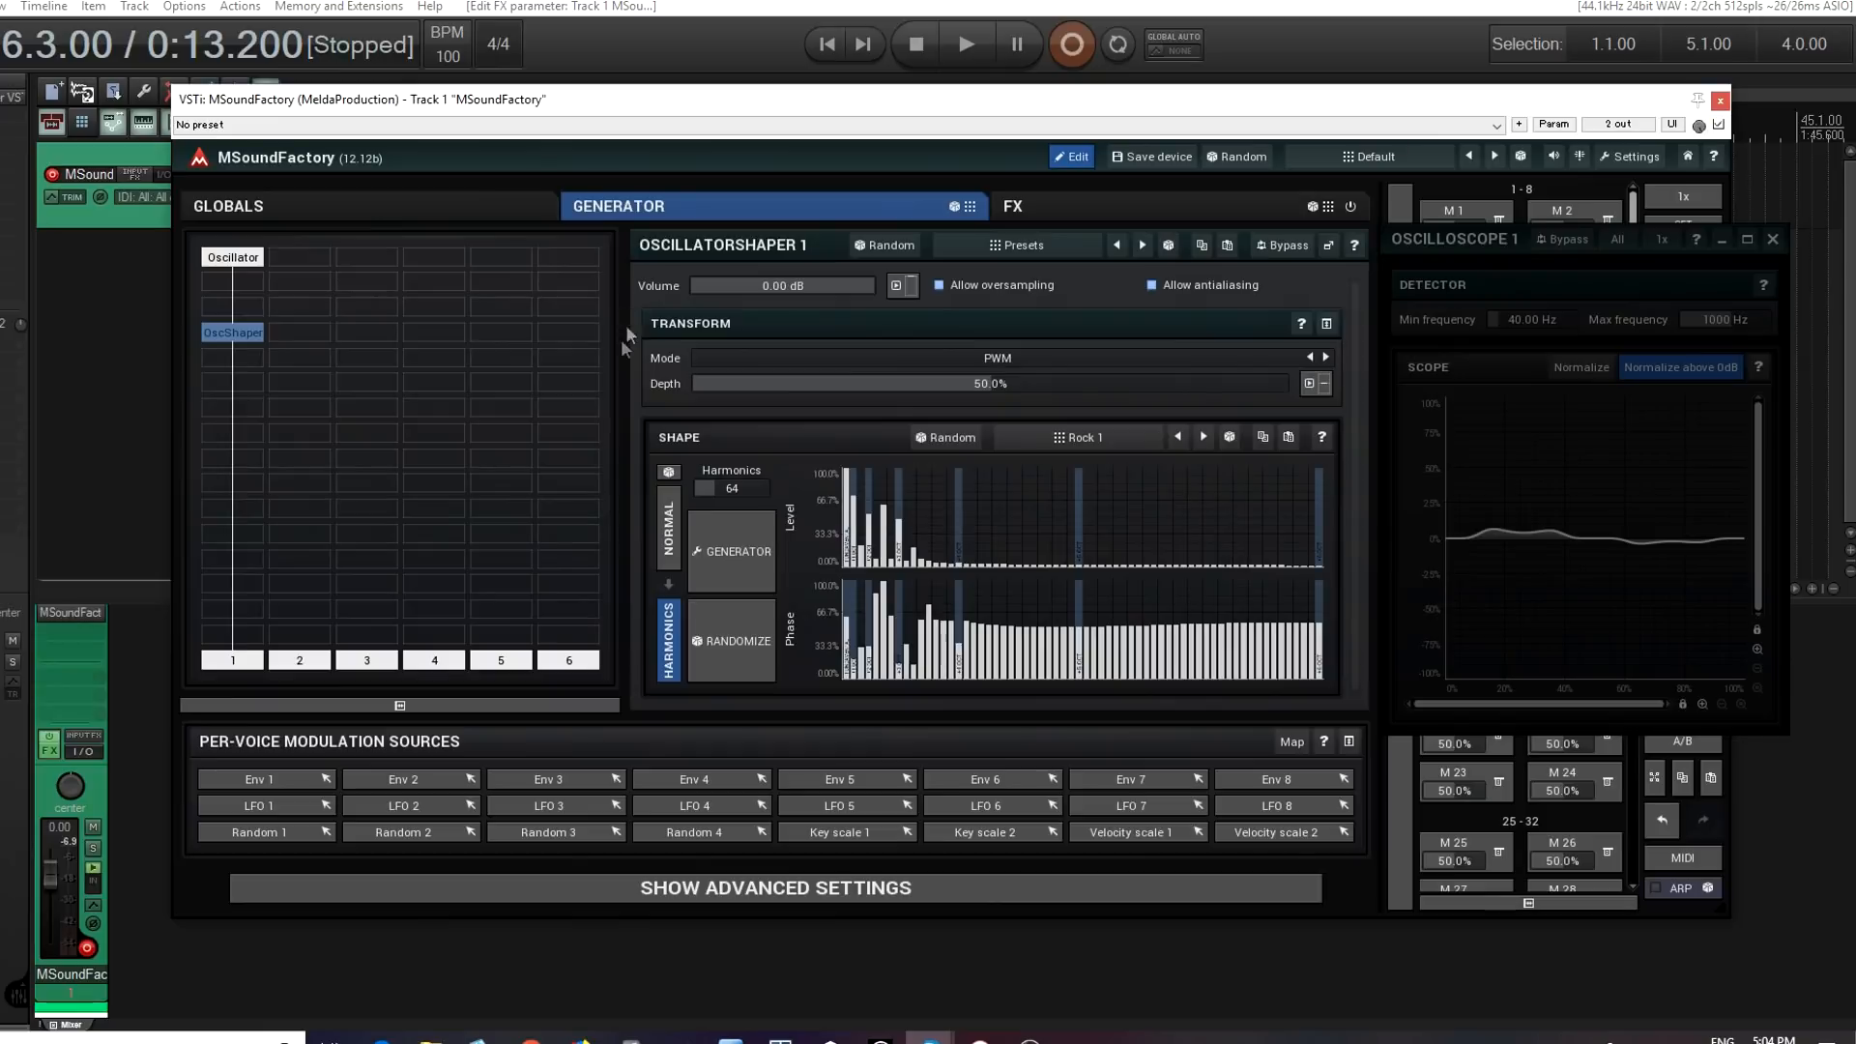
left_click(232, 258)
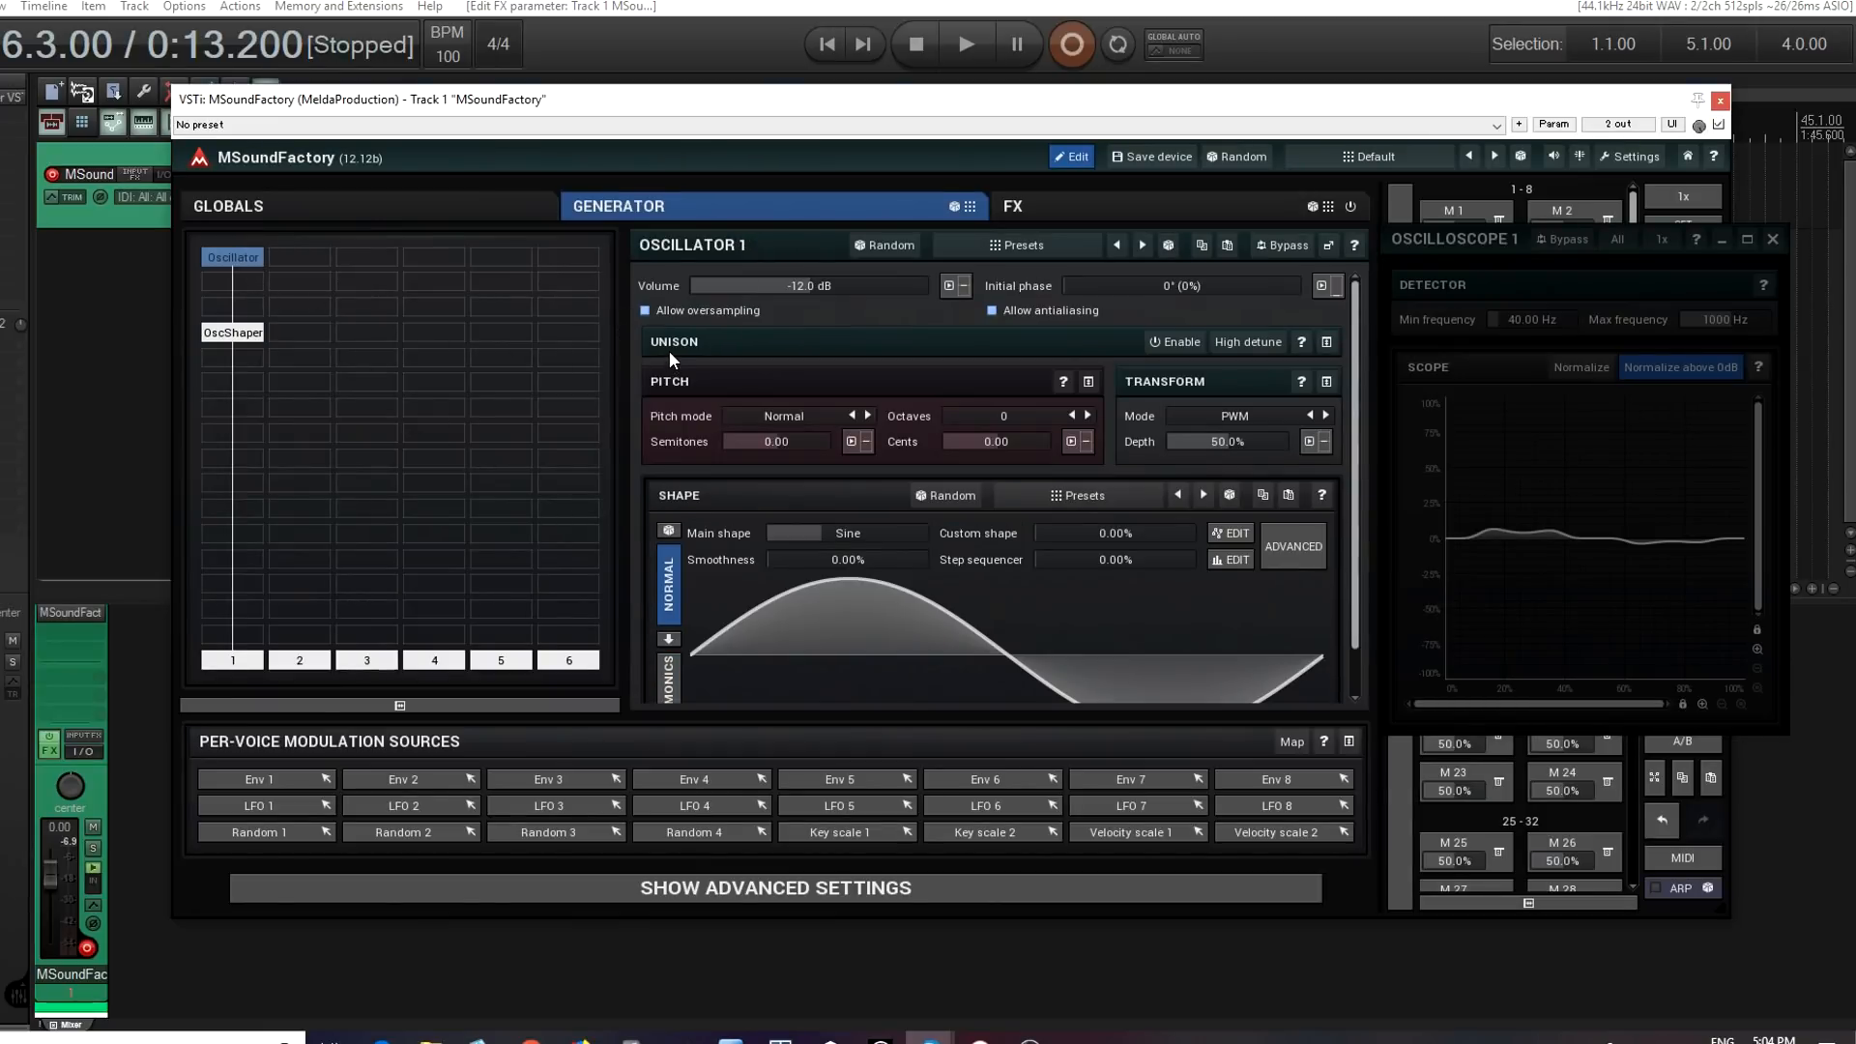
mouse_move(841, 286)
left_mouse_down()
mouse_move(960, 286)
mouse_move(720, 286)
mouse_move(874, 286)
mouse_move(840, 286)
left_mouse_up()
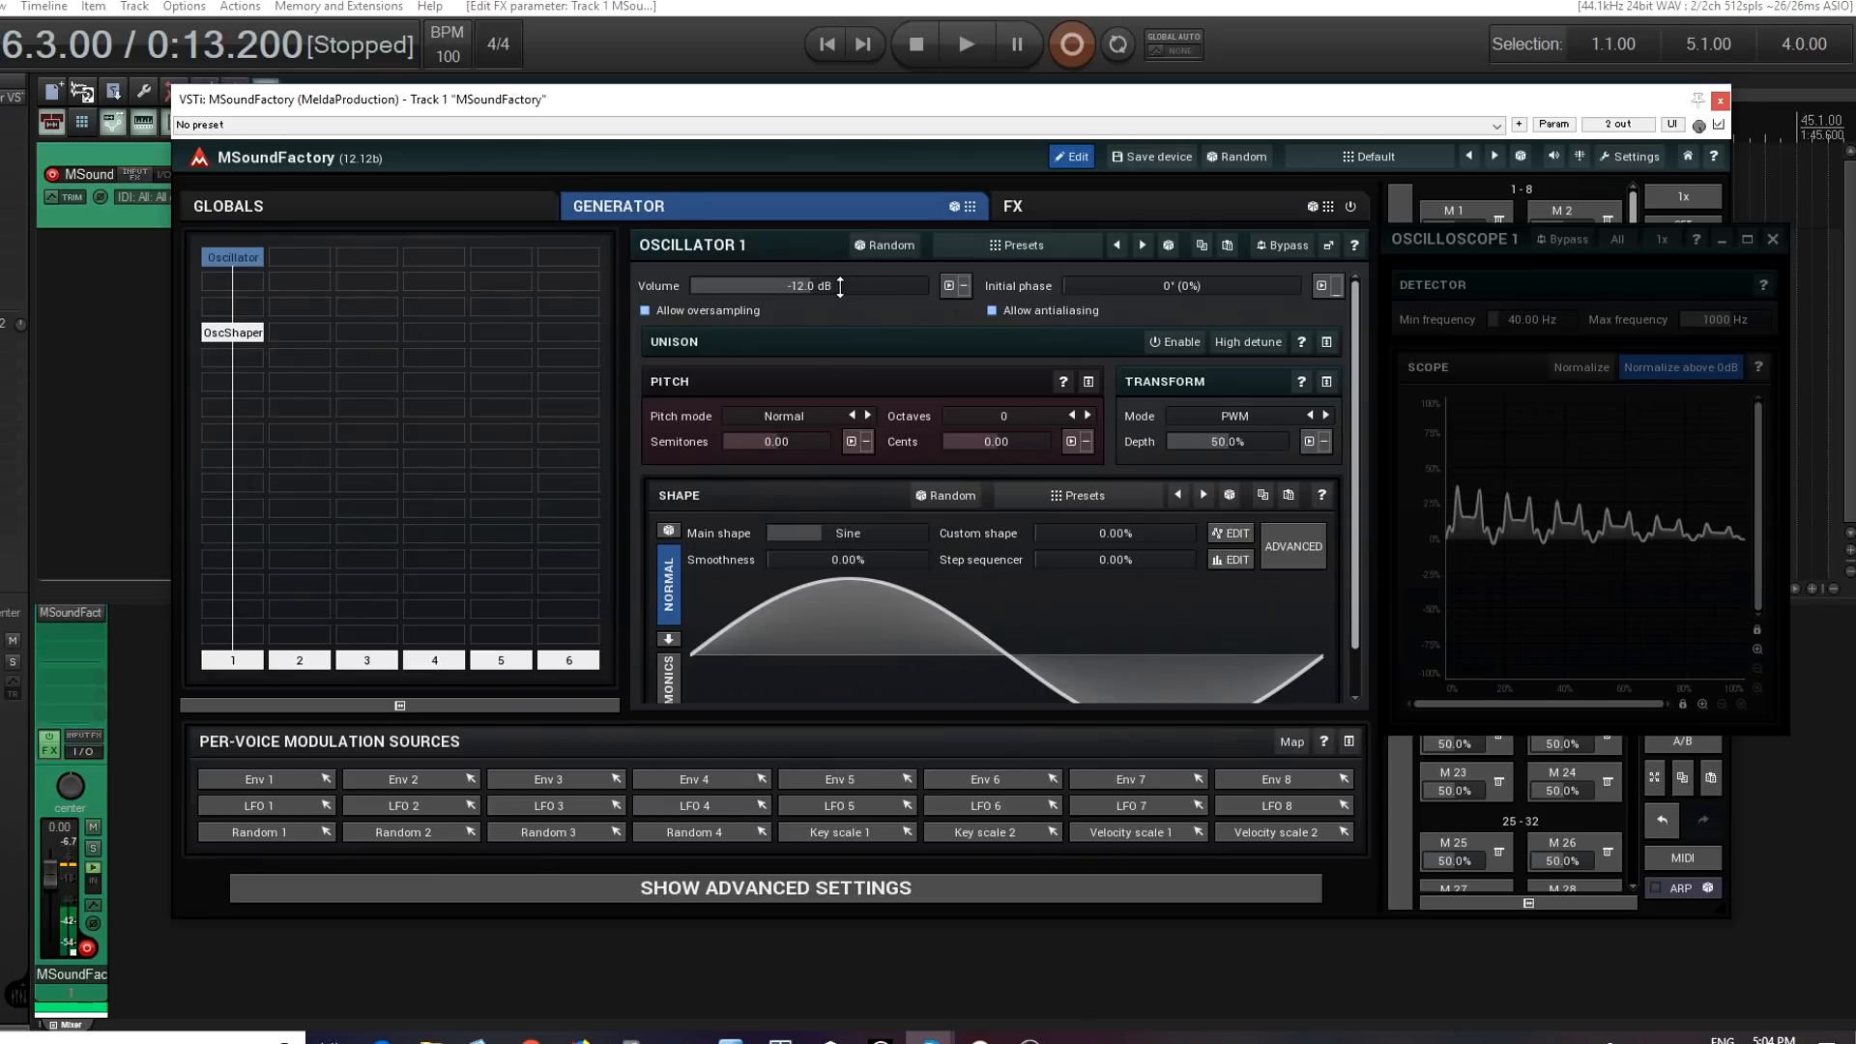
- Switch the OscillatorShaper to its normal Sine shape, try different PWM transform depths and Oscillator volumes, and return the depth to 50.0%
left_click(235, 334)
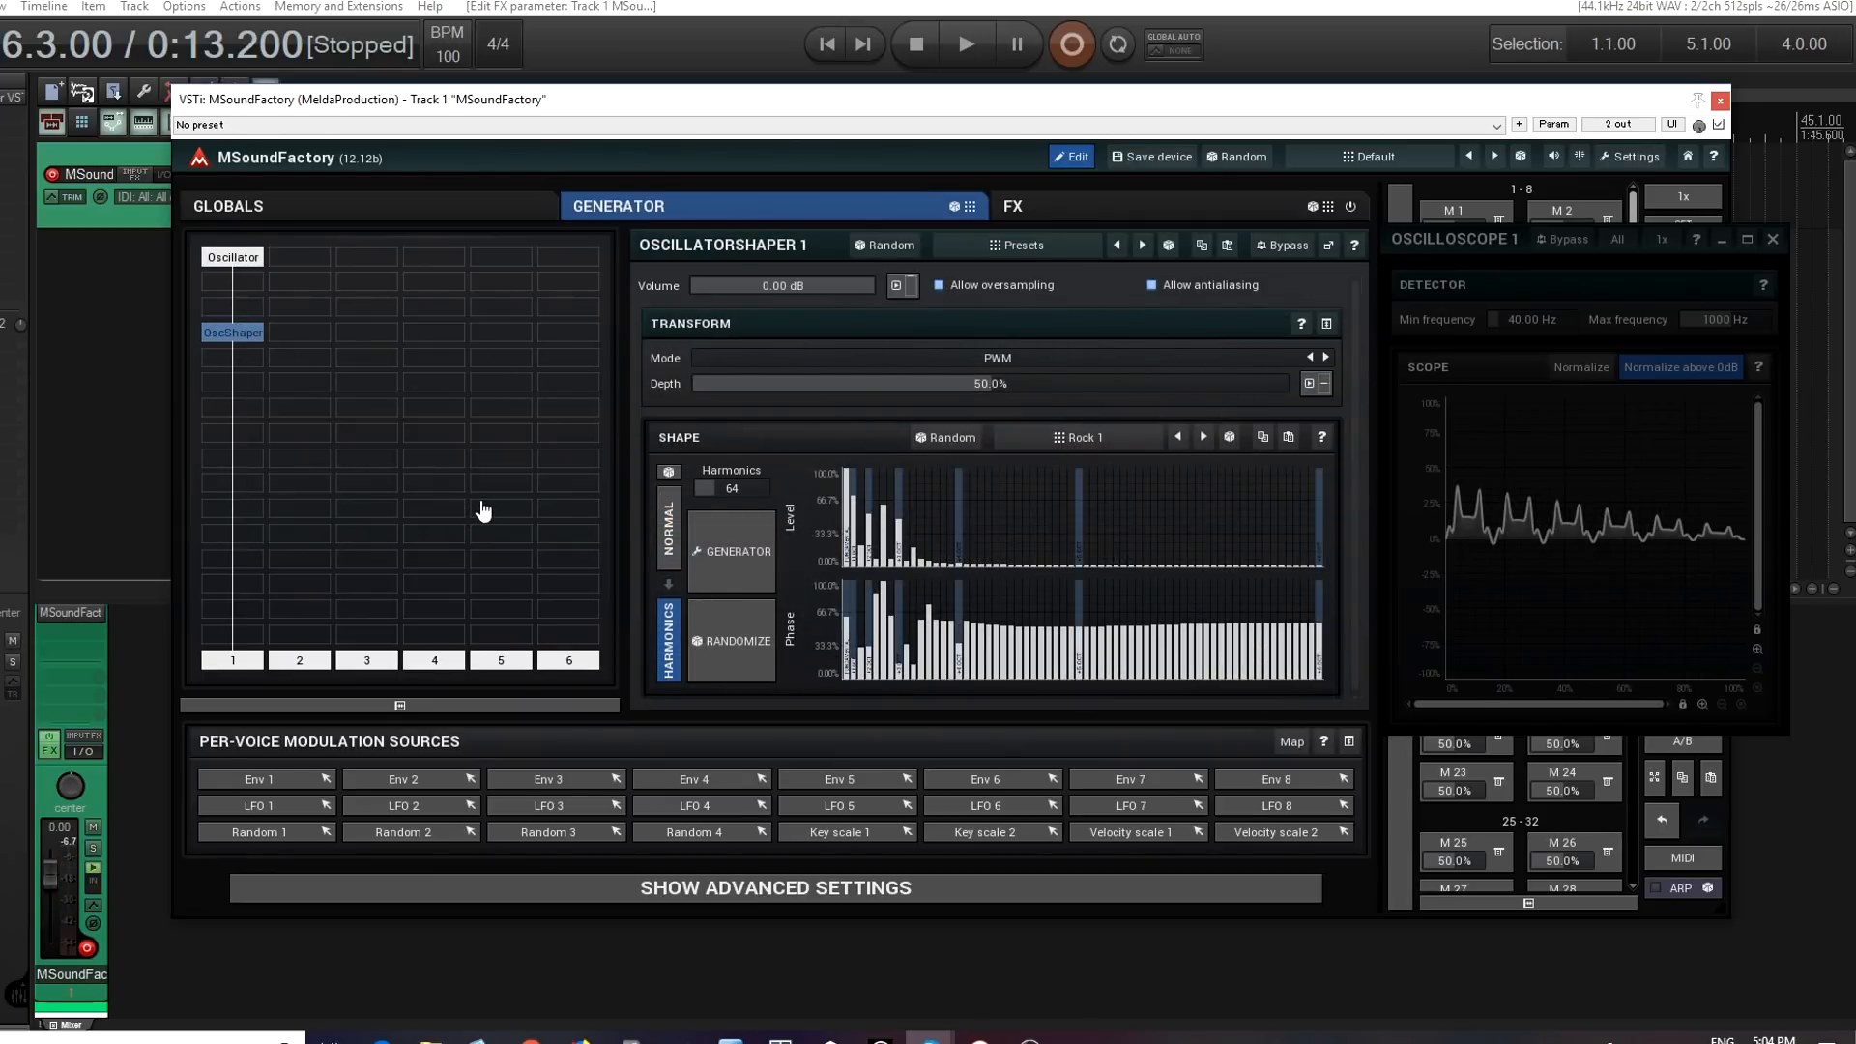
left_click(666, 528)
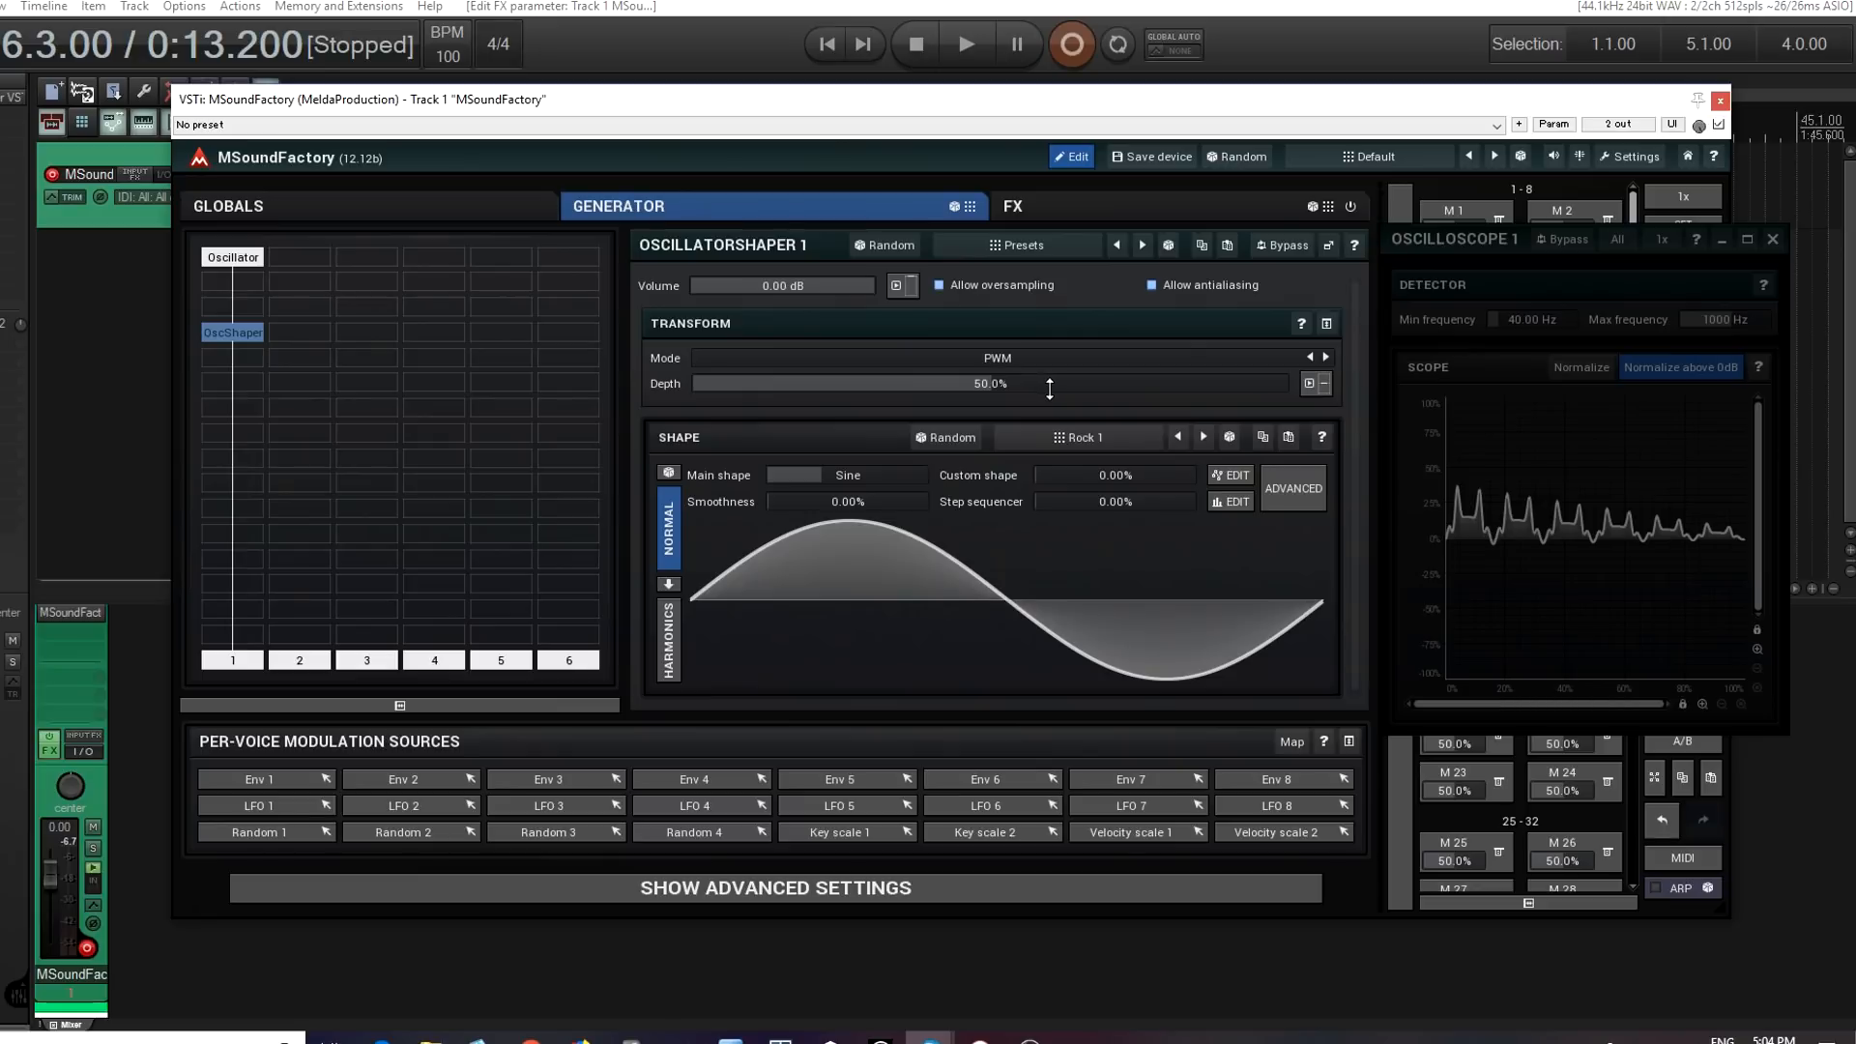
mouse_move(1050, 389)
left_mouse_down()
mouse_move(1050, 334)
mouse_move(1050, 388)
left_mouse_up()
left_click(233, 257)
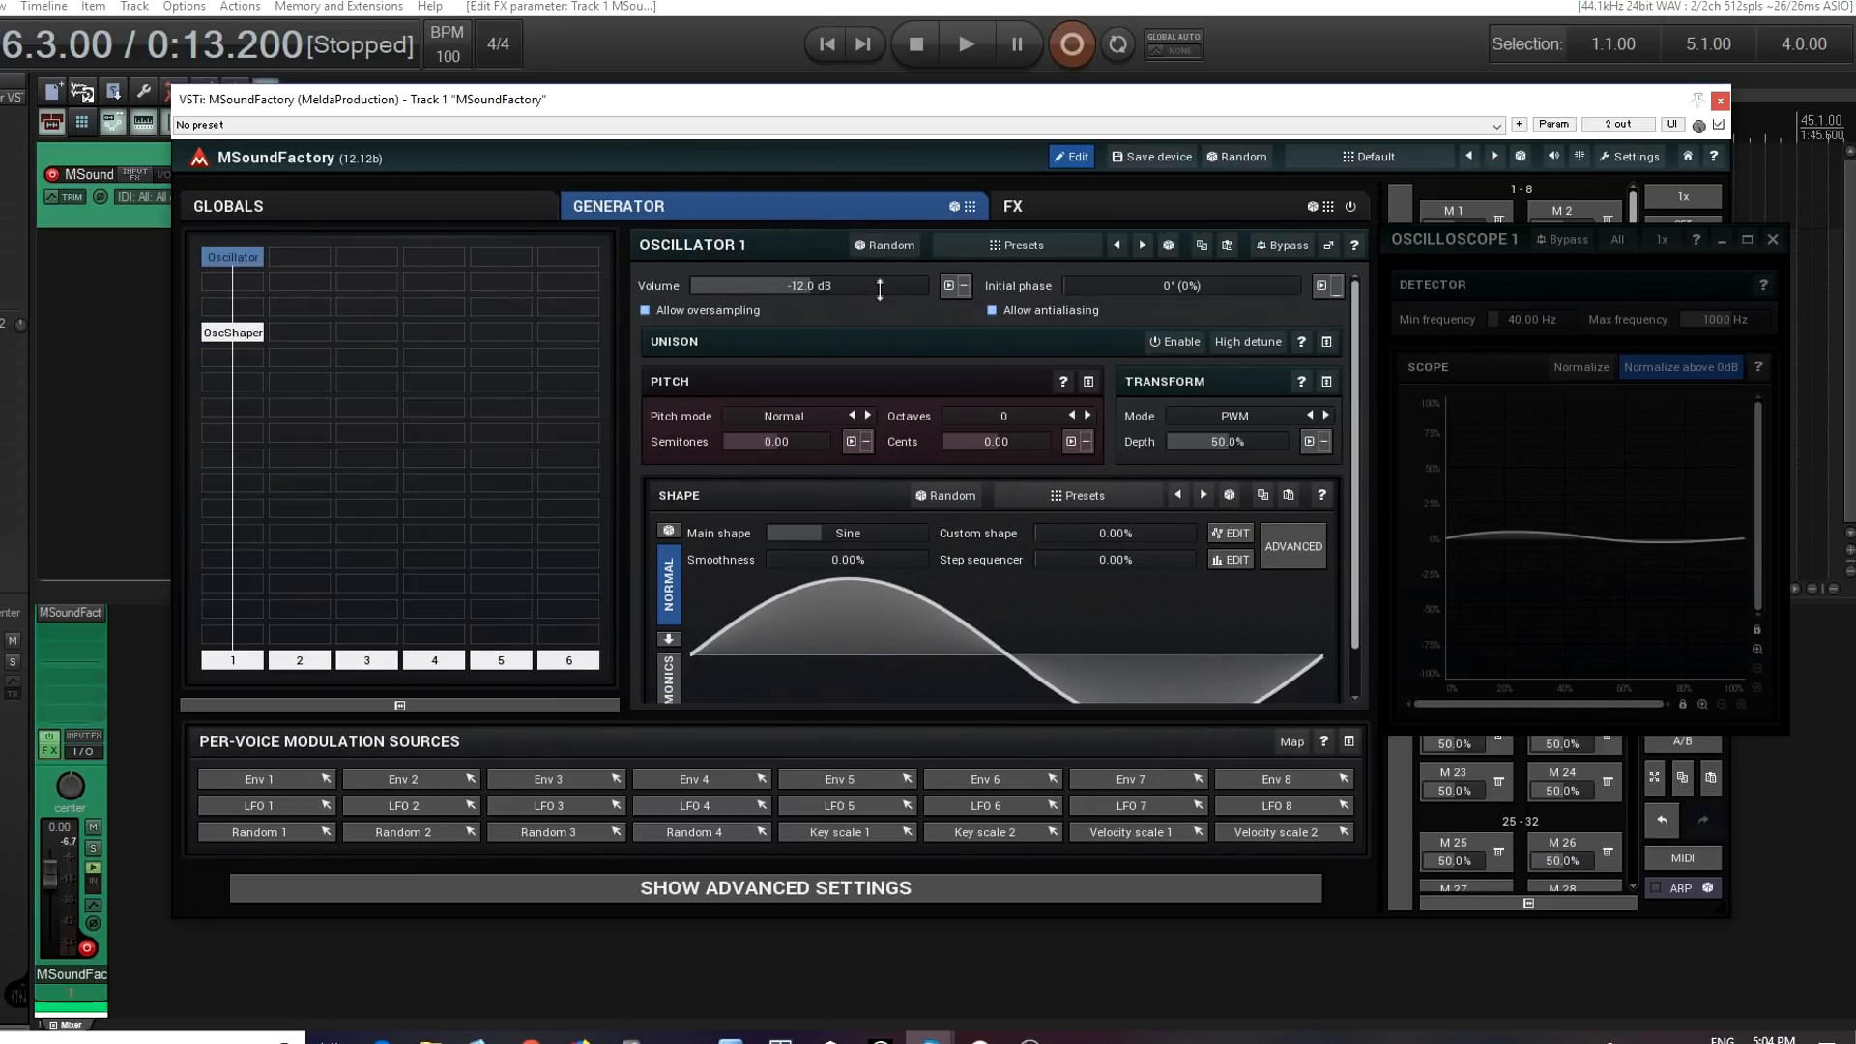
left_click(233, 332)
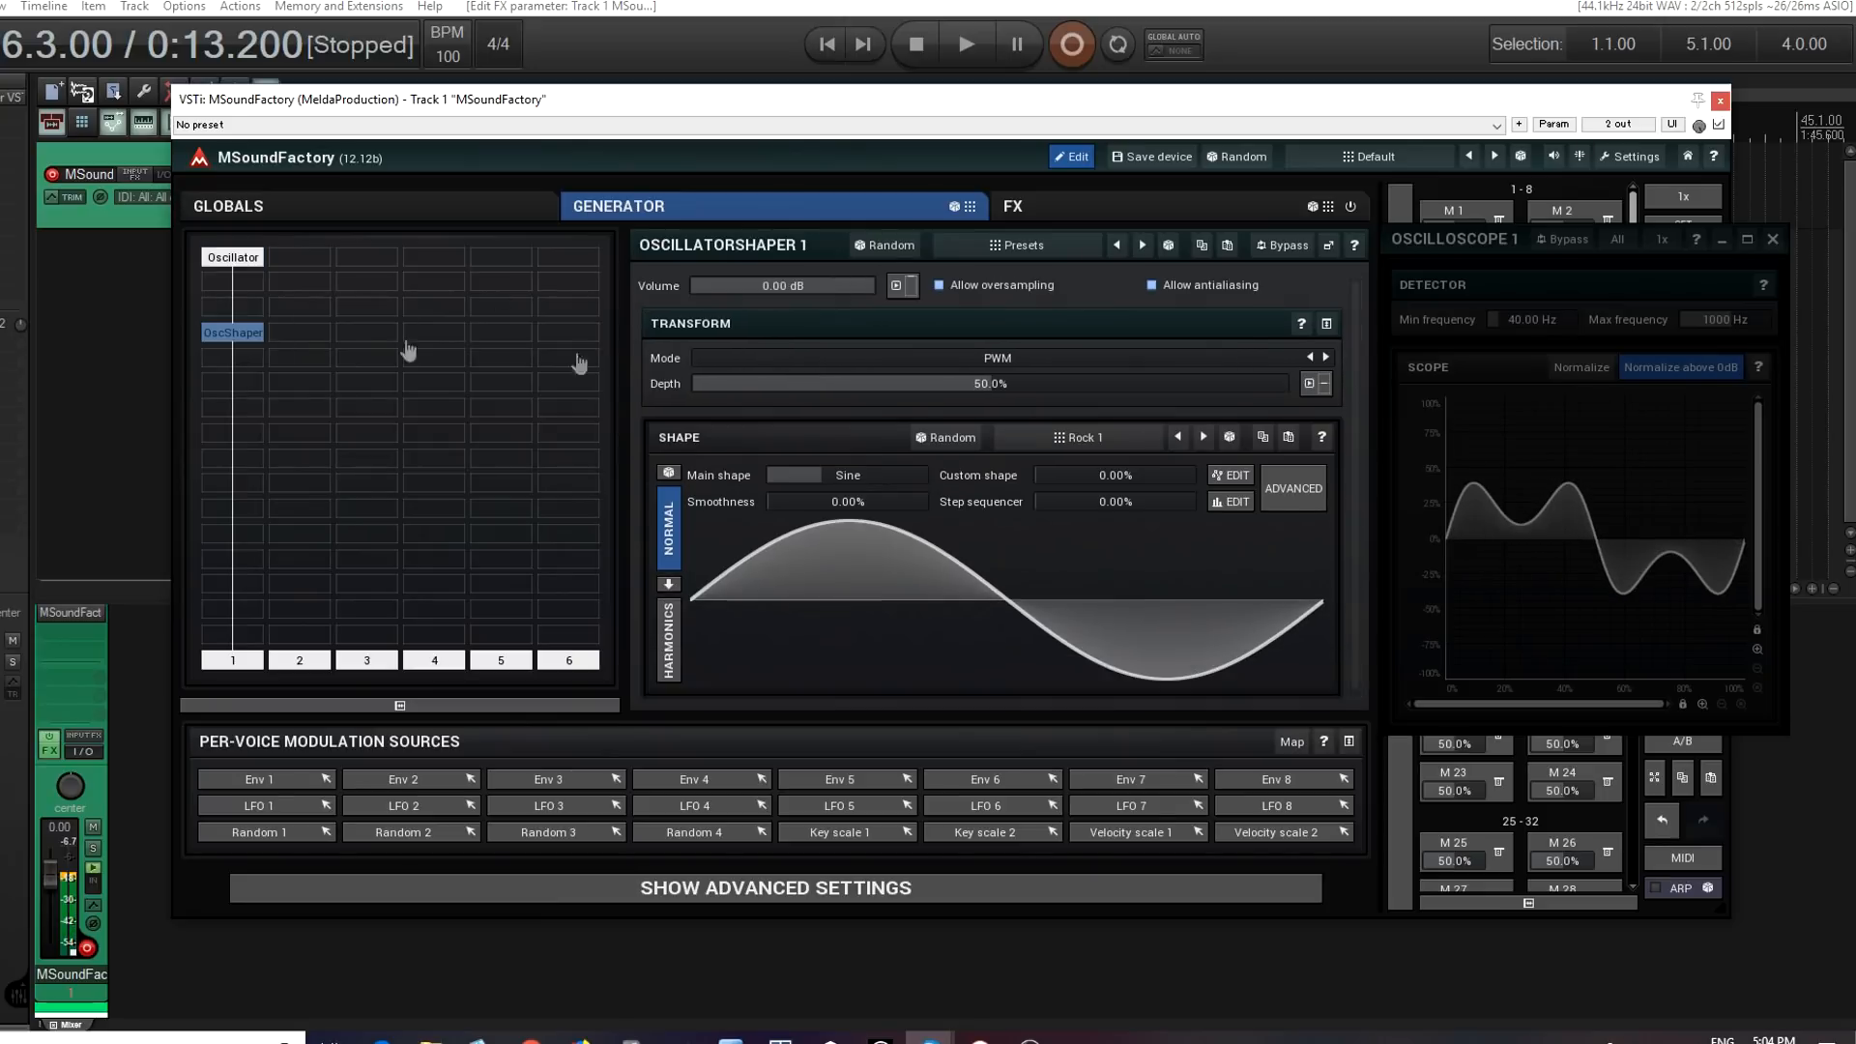
mouse_move(956, 376)
left_mouse_down()
mouse_move(957, 359)
mouse_move(957, 406)
left_mouse_up()
left_click_drag(1238, 406, 1238, 387)
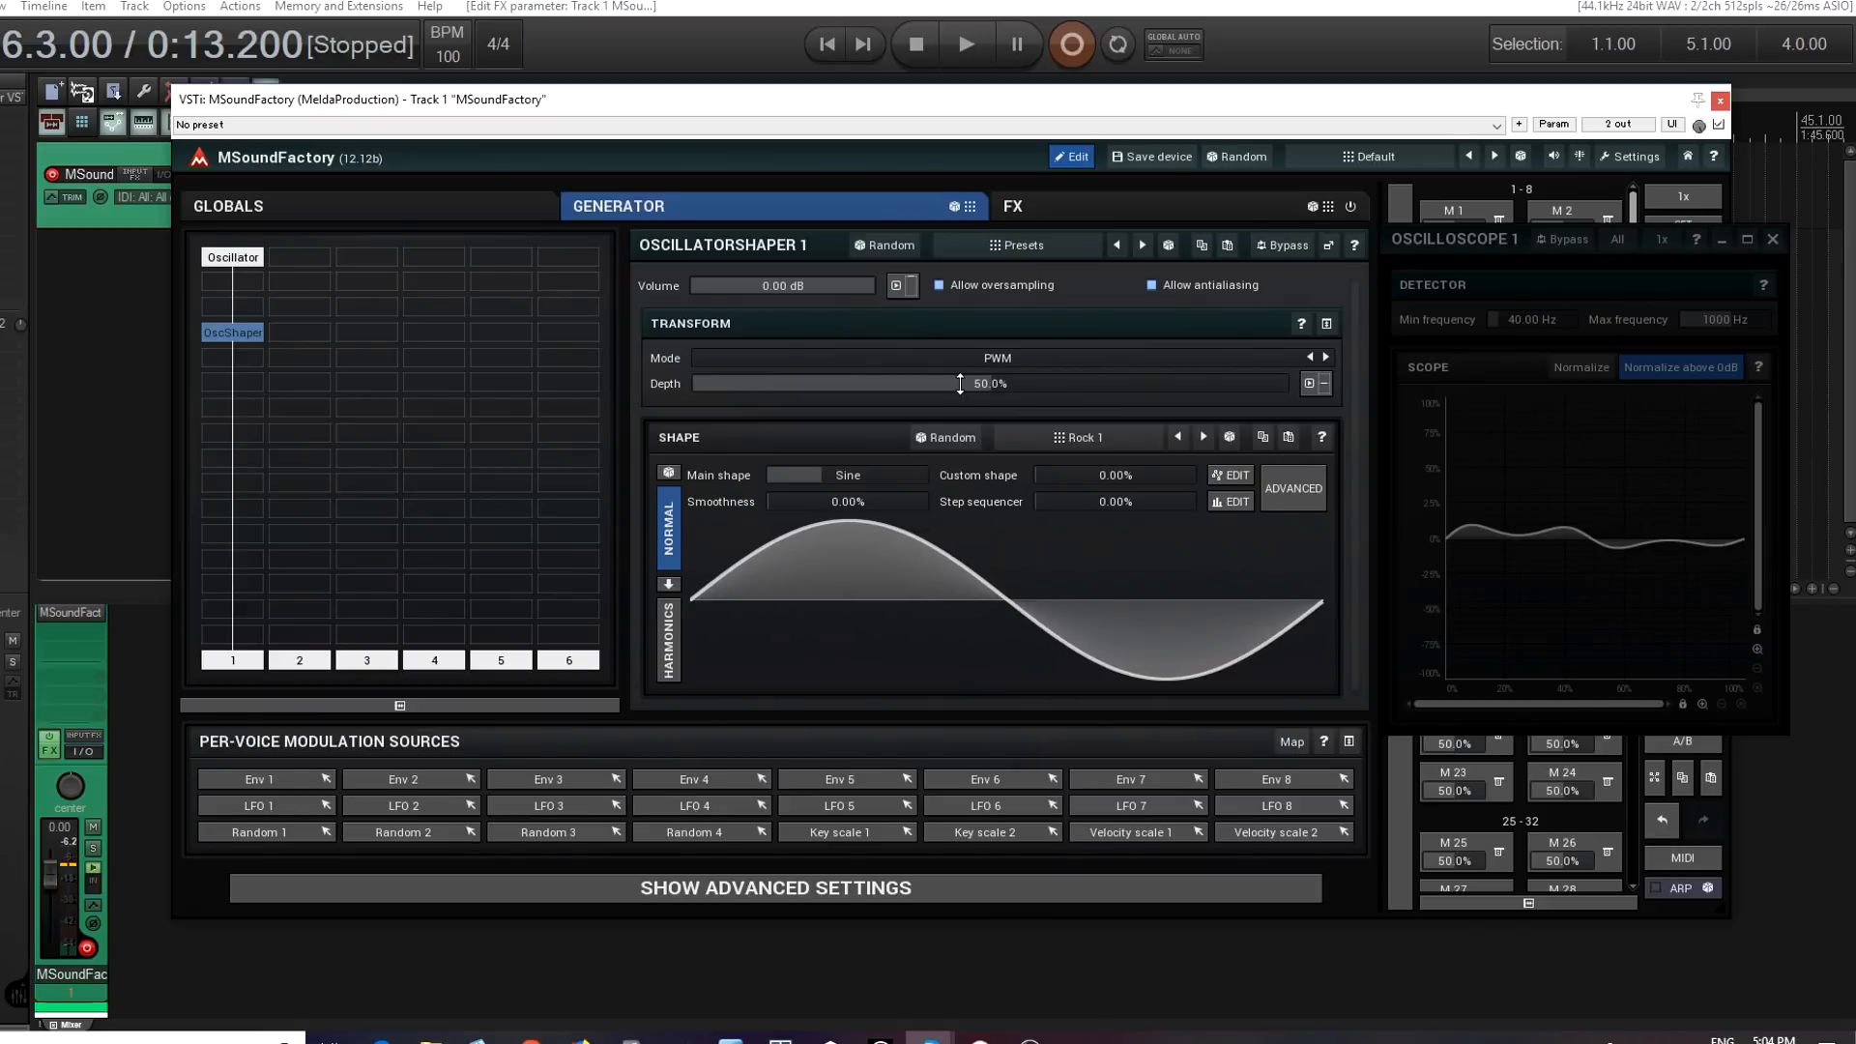
- Set the OscillatorShaper's transform mode to ASync (windowed) and vary the Oscillator's volume, returning it to -12.0 dB
left_click(1013, 361)
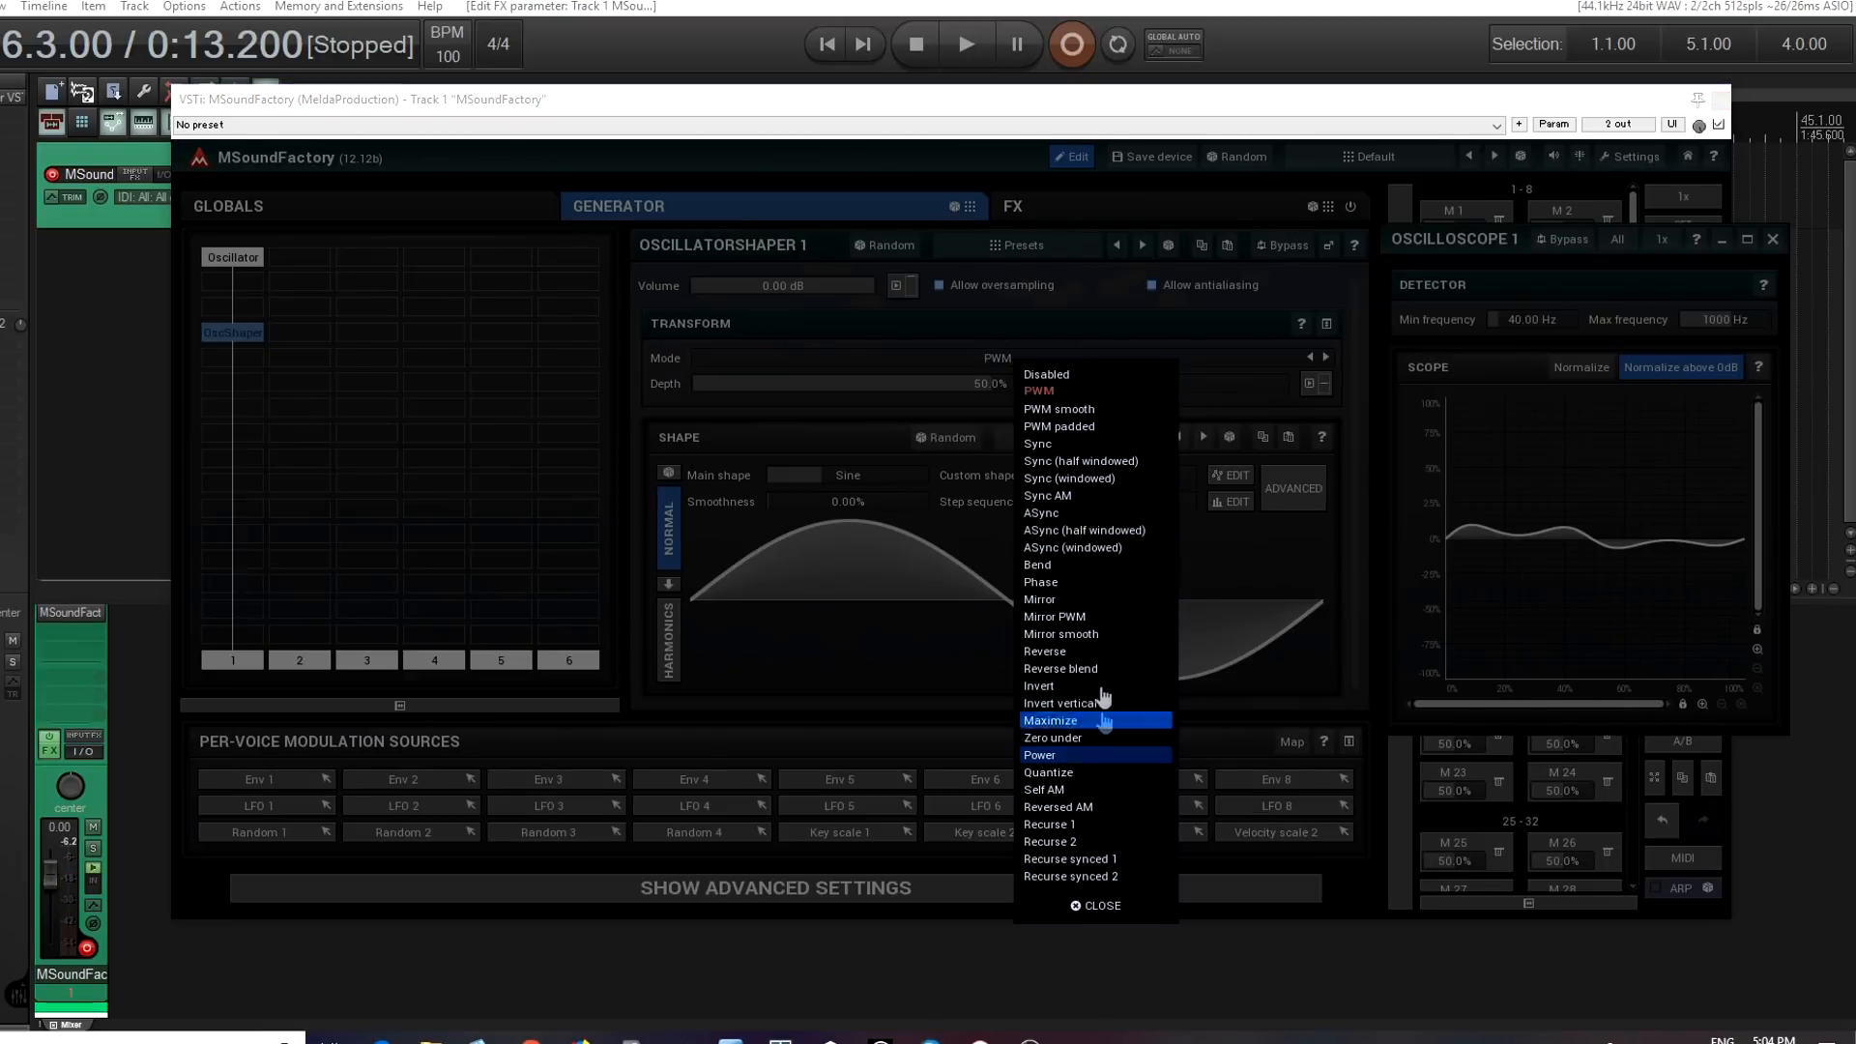
left_click(966, 392)
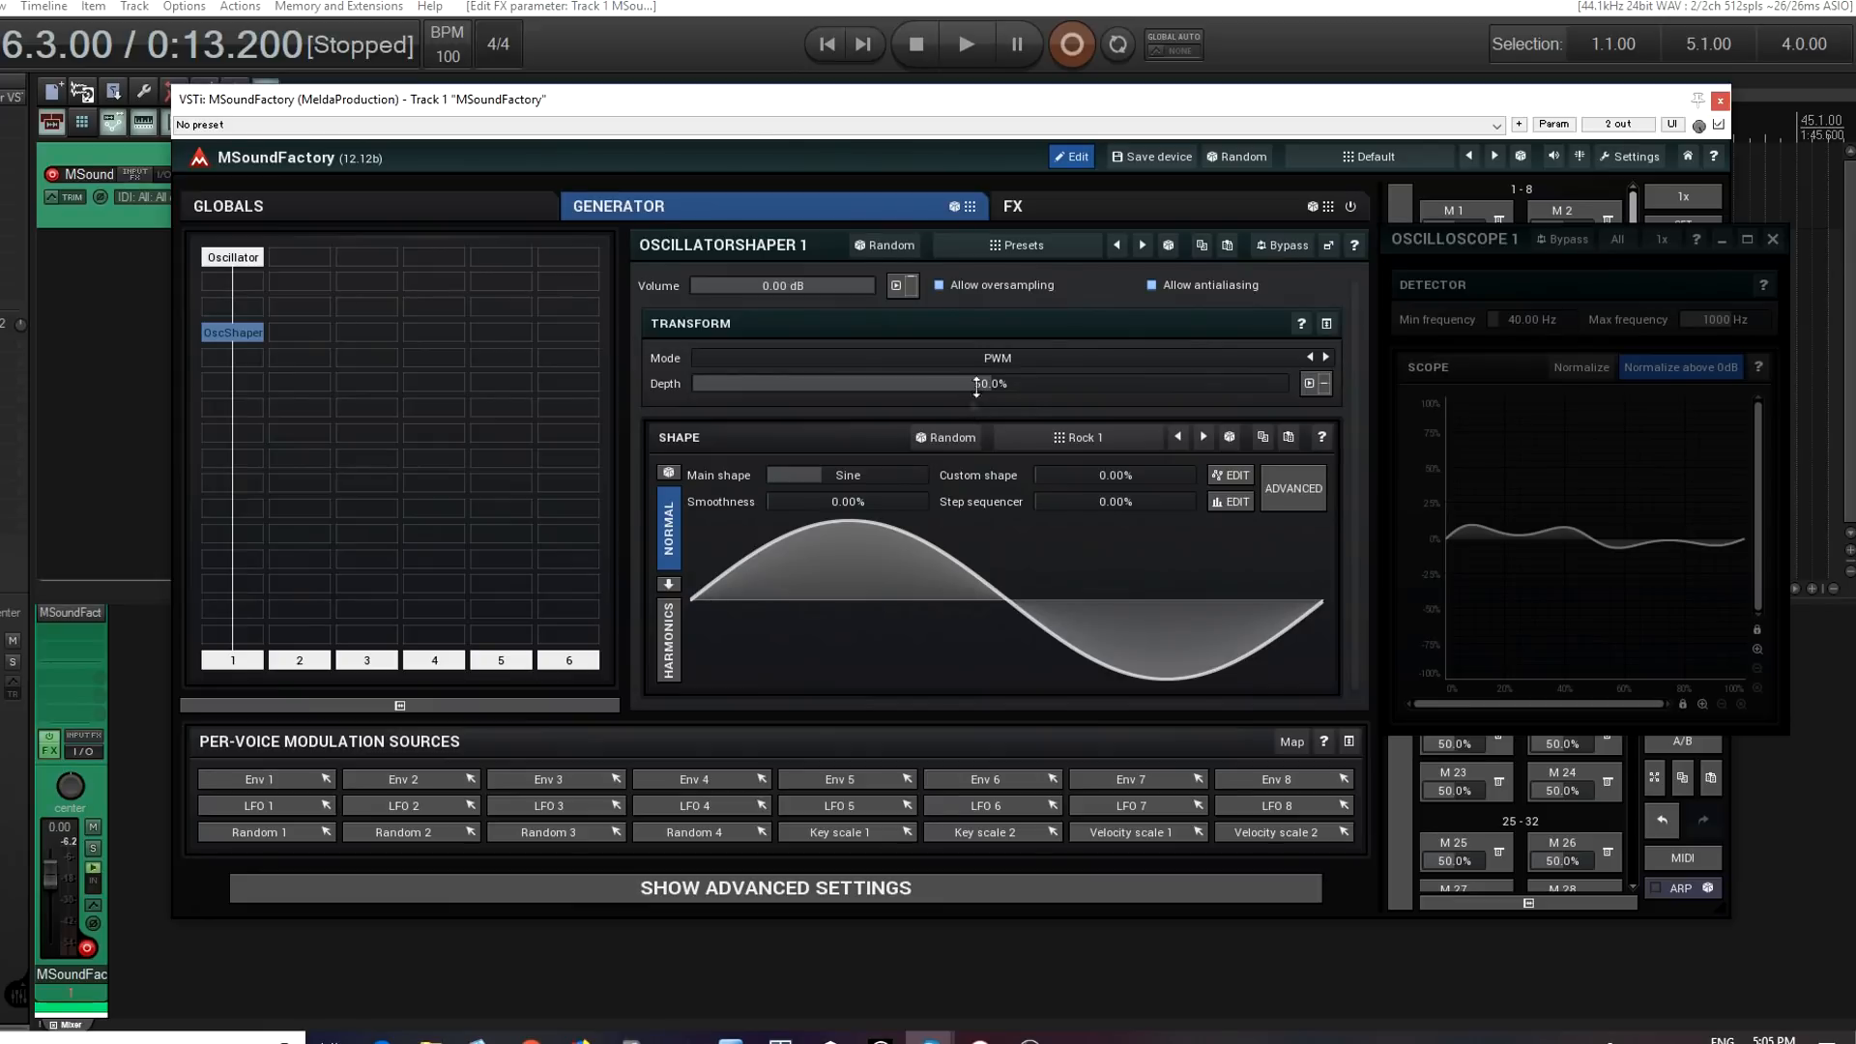
left_click(997, 358)
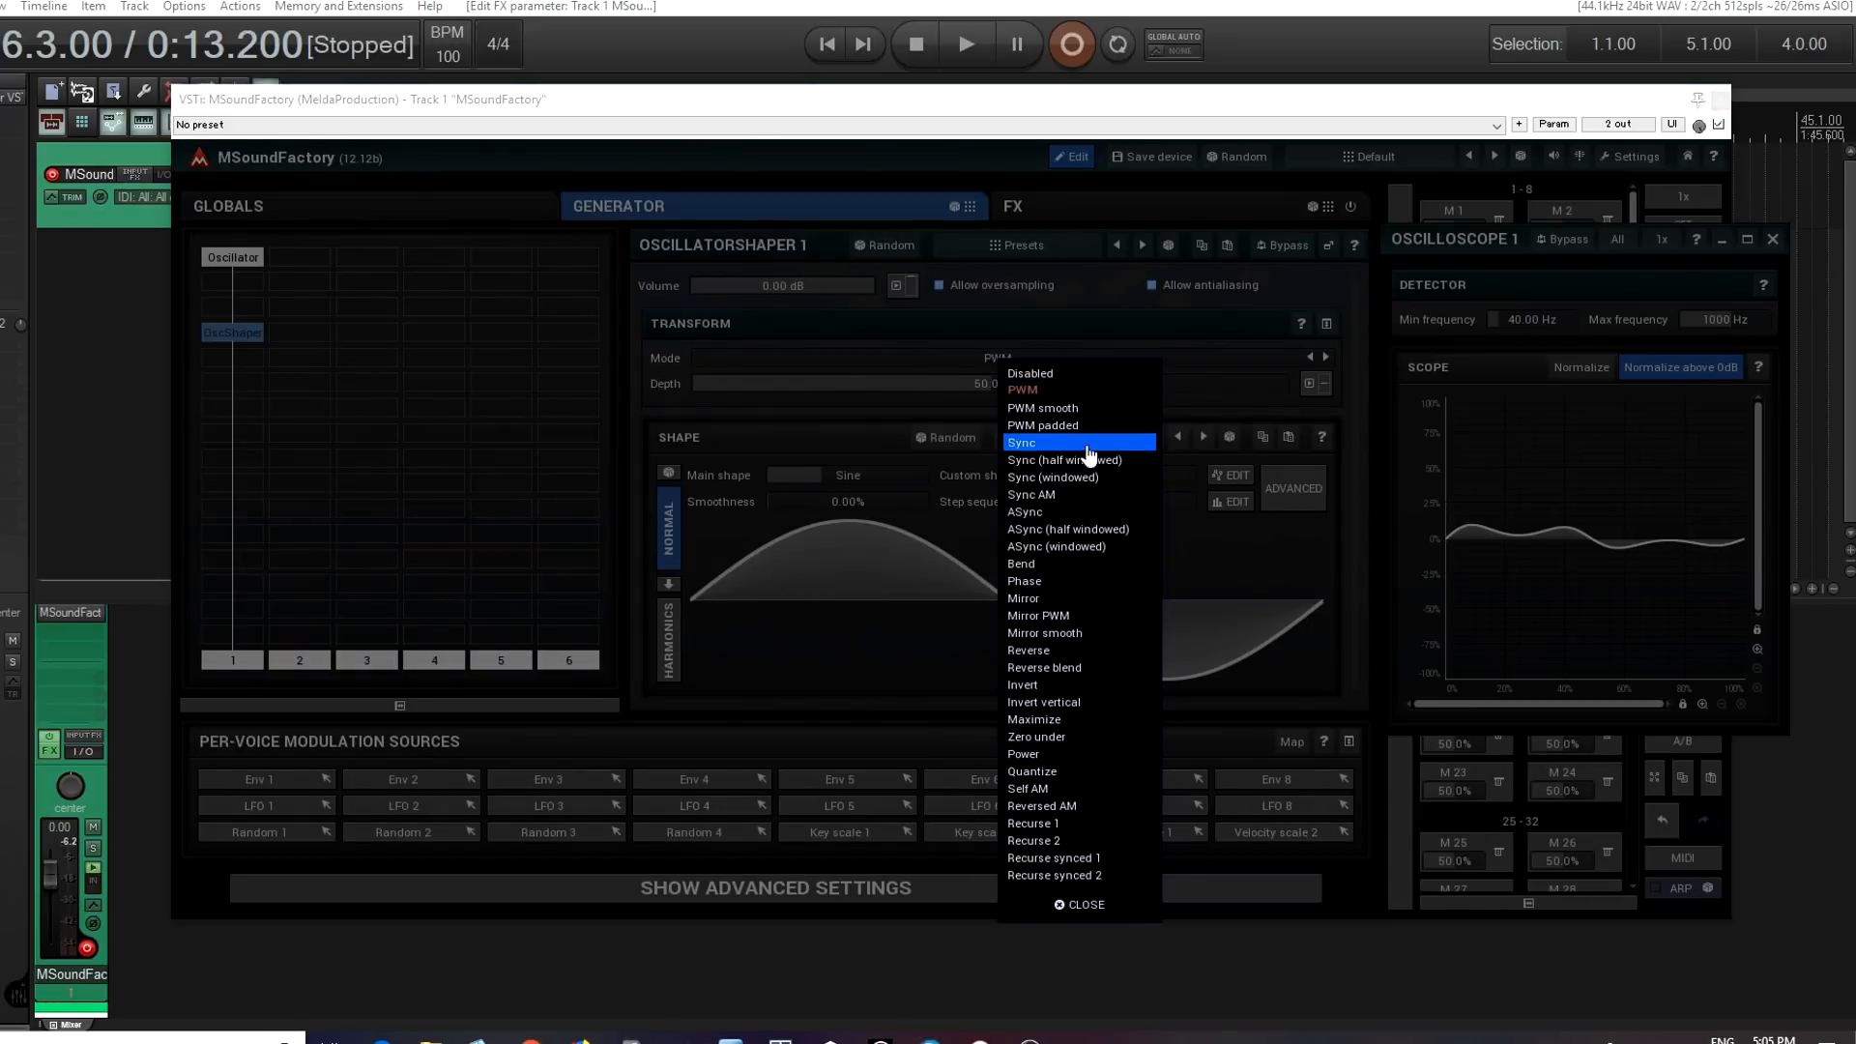
left_click(1122, 547)
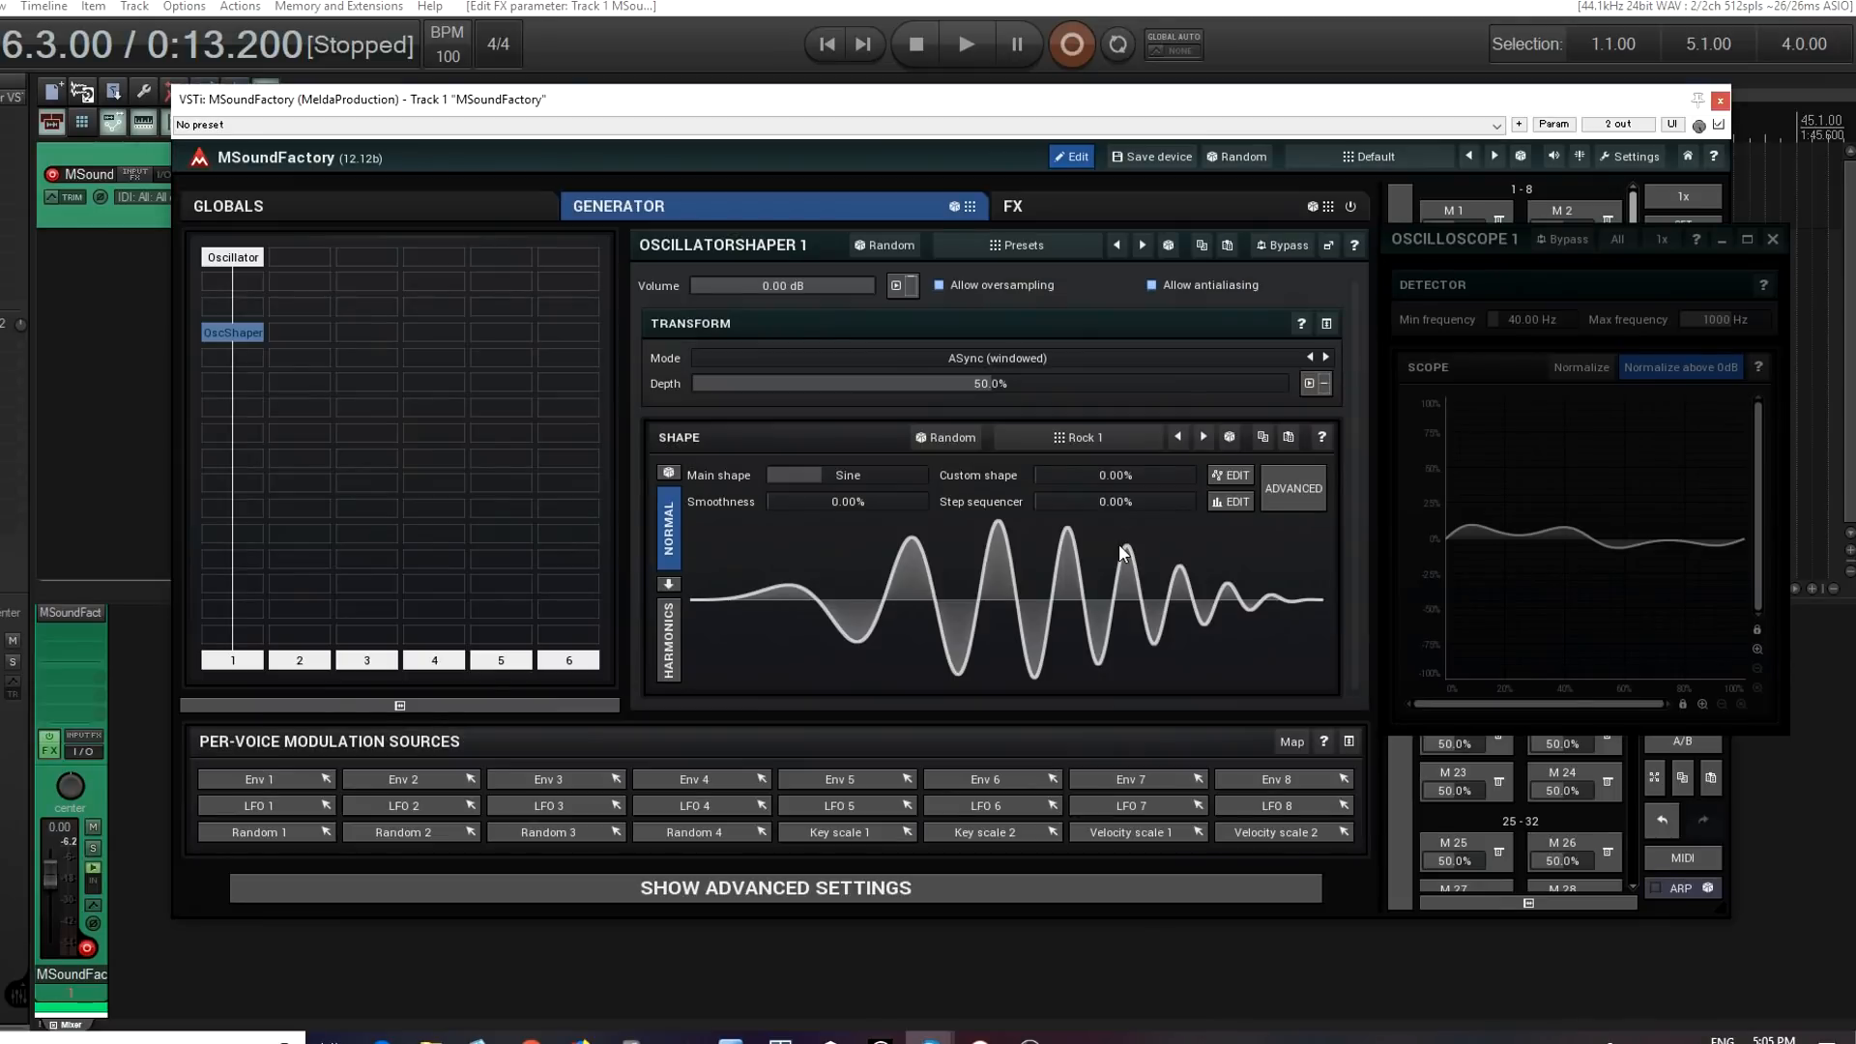
left_click(259, 261)
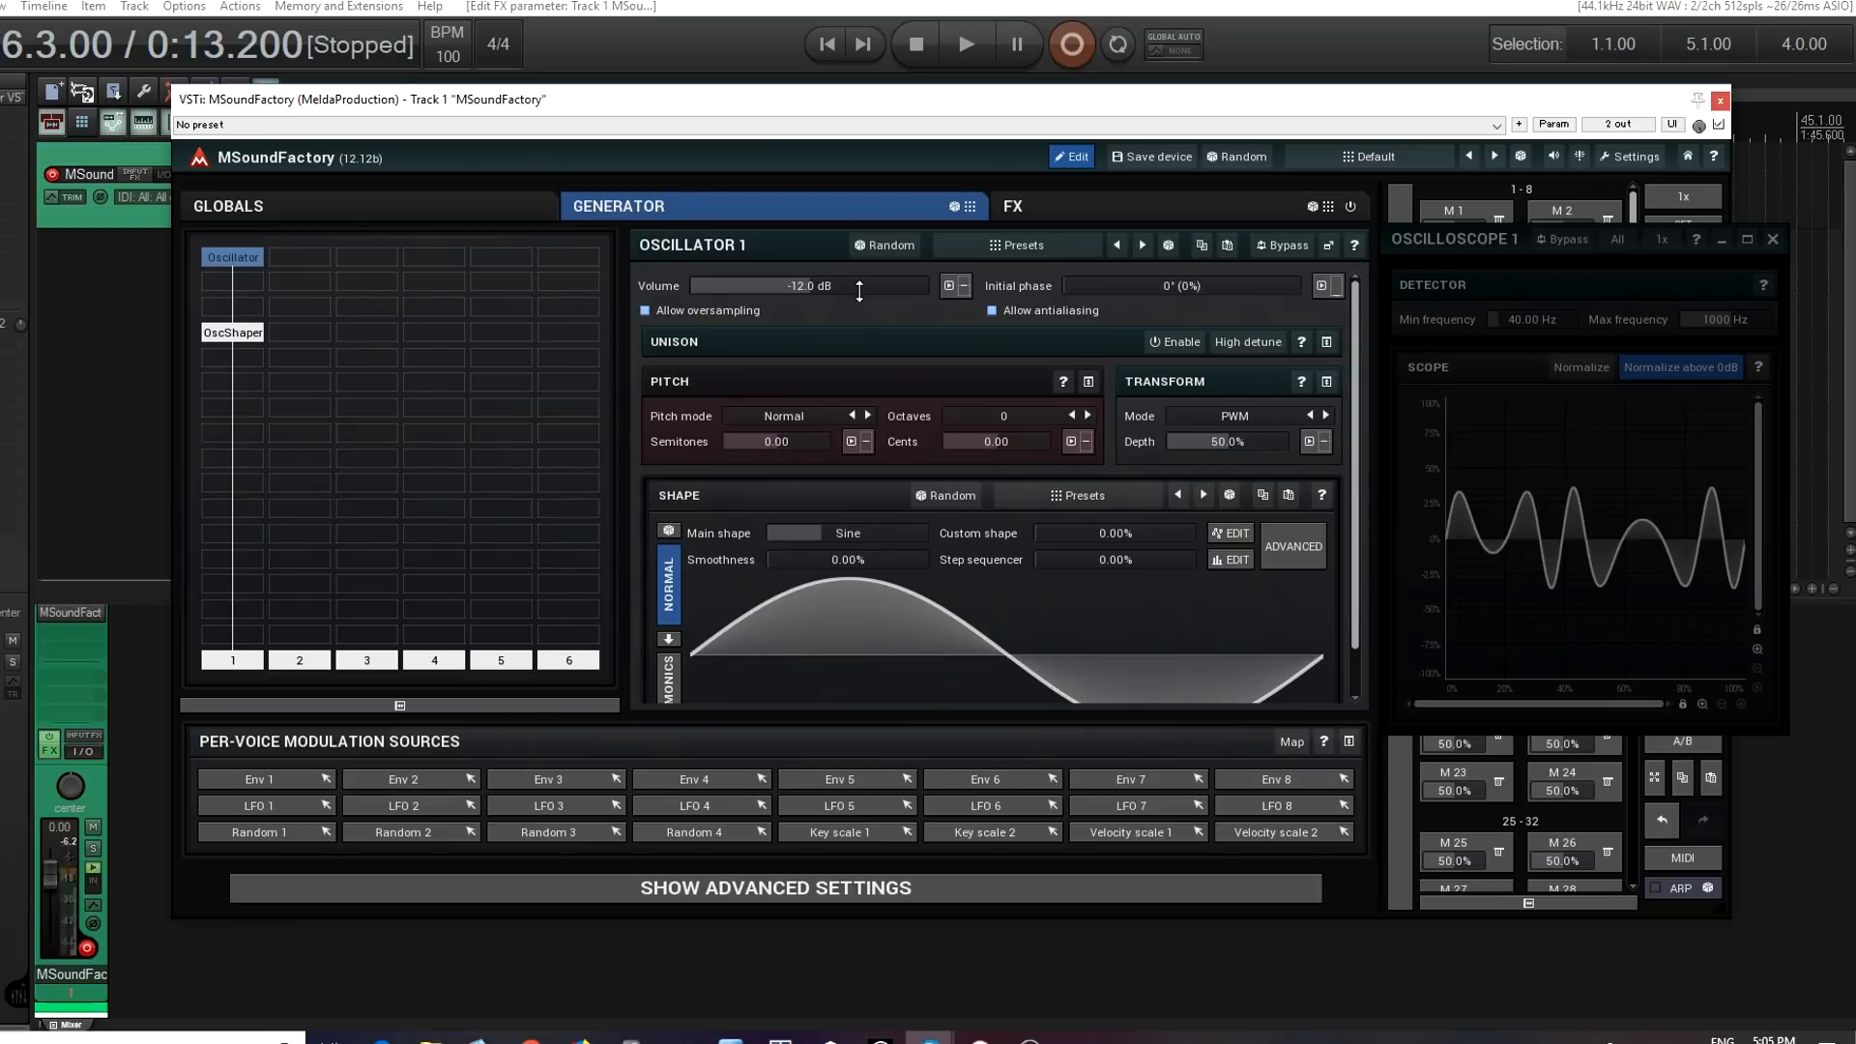
mouse_move(860, 290)
left_mouse_down()
mouse_move(860, 254)
mouse_move(860, 319)
mouse_move(860, 254)
mouse_move(861, 291)
left_mouse_up()
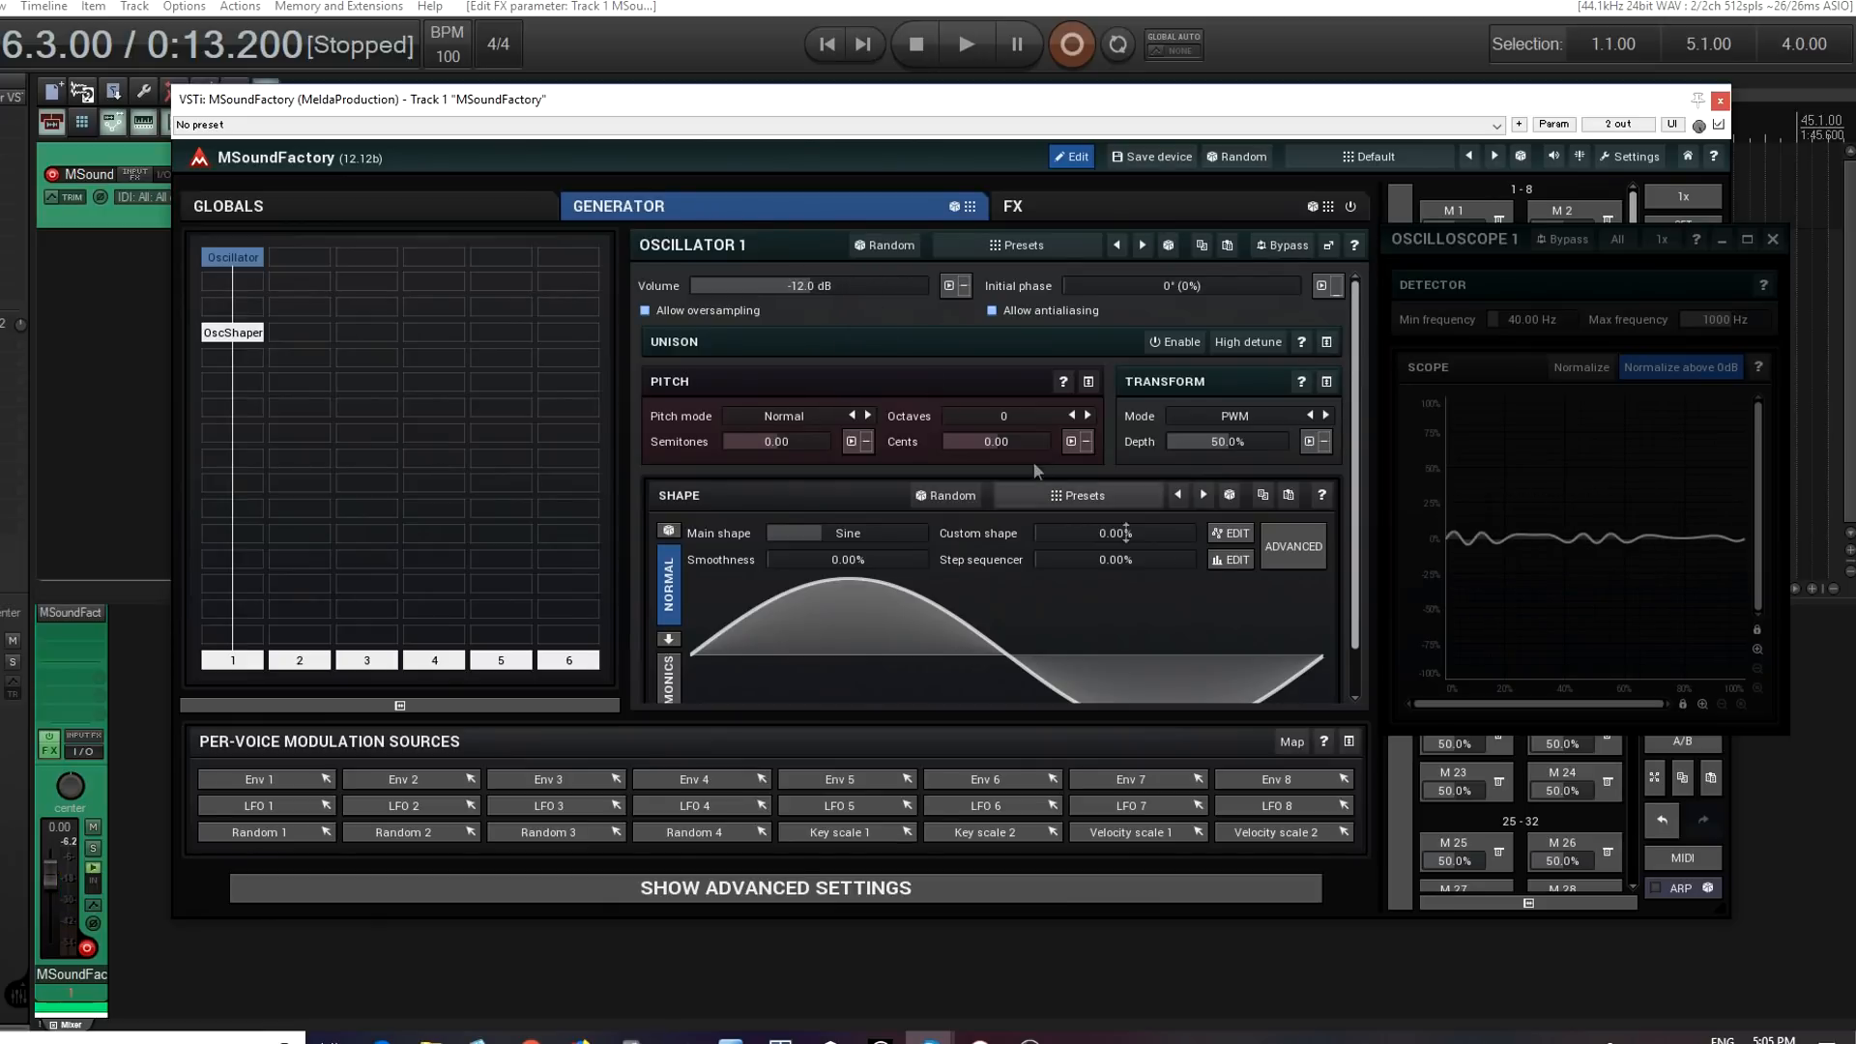
- Set the Oscillator's transform mode to Bend and vary its depth against the oscilloscope, returning it to 50.0%
left_click(1235, 415)
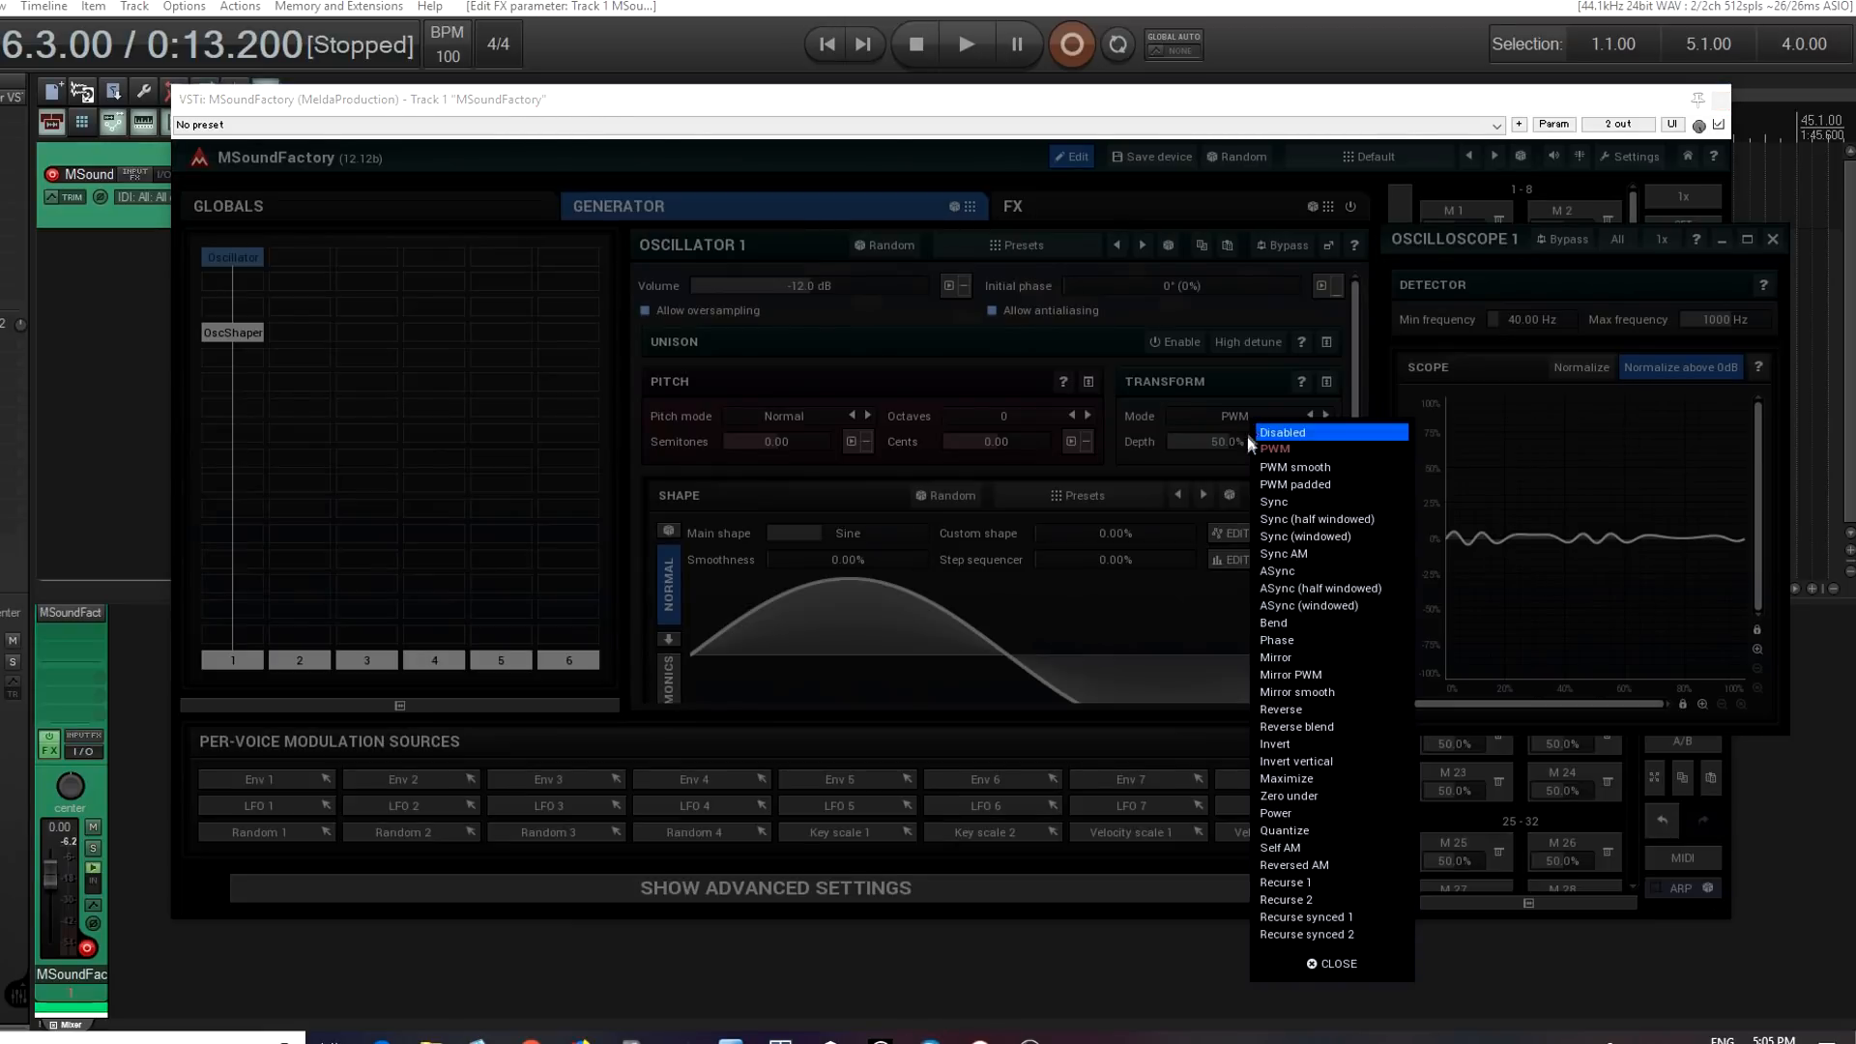
left_click(1300, 622)
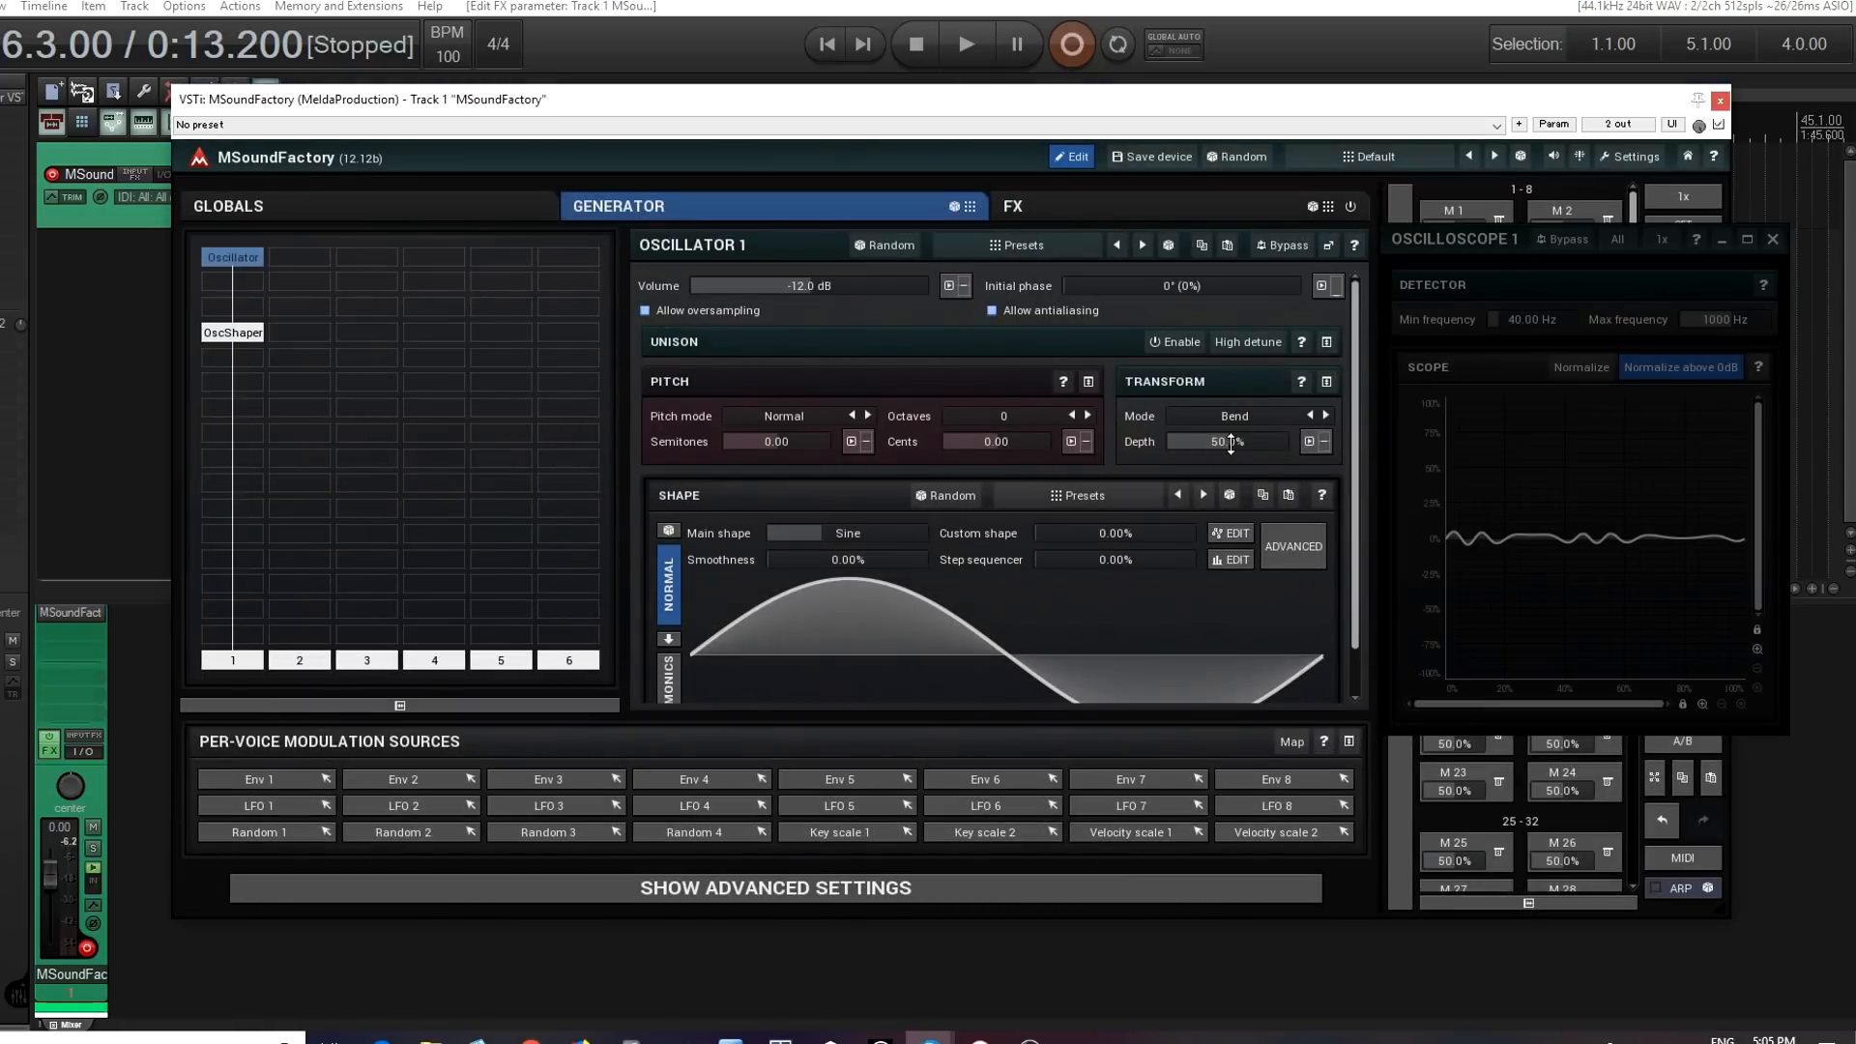
mouse_move(1230, 443)
left_mouse_down()
mouse_move(1230, 426)
mouse_move(1230, 442)
left_mouse_up()
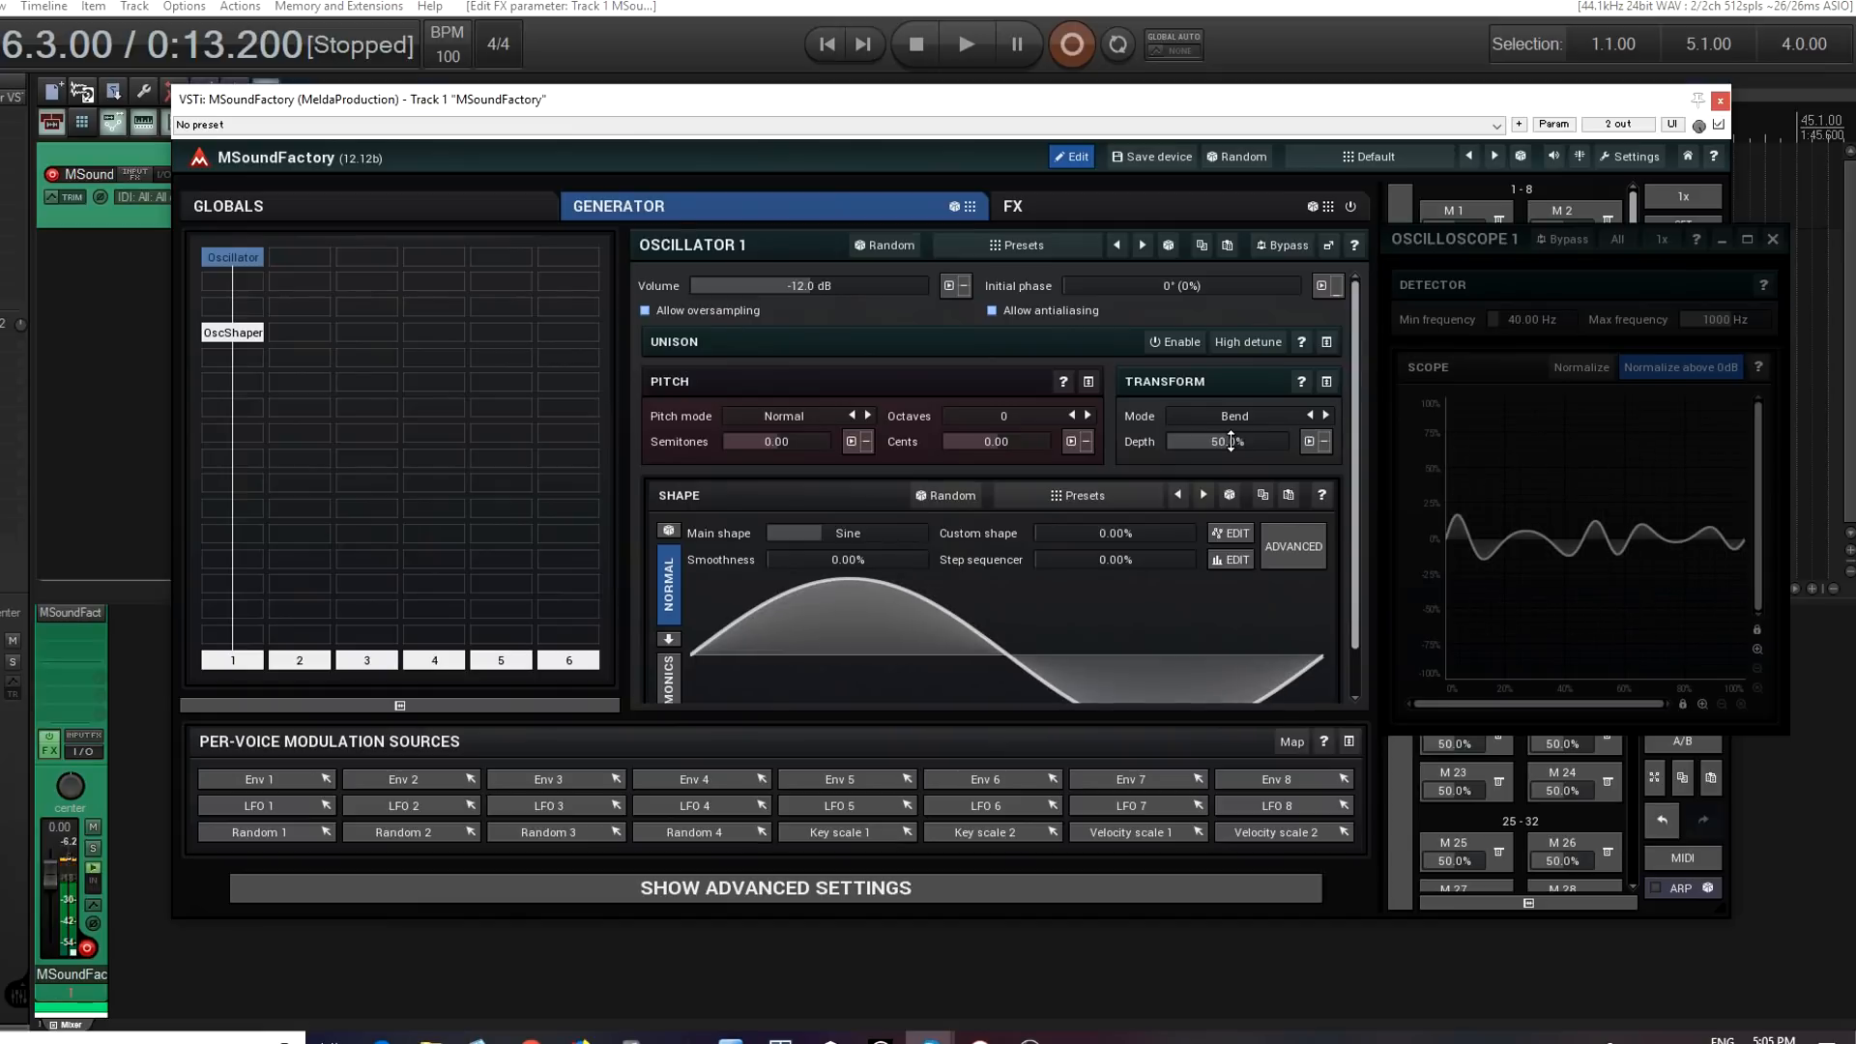
- Review the OscillatorShaper's transformed shape and lower the Oscillator's volume to -21.1 dB
left_click(232, 335)
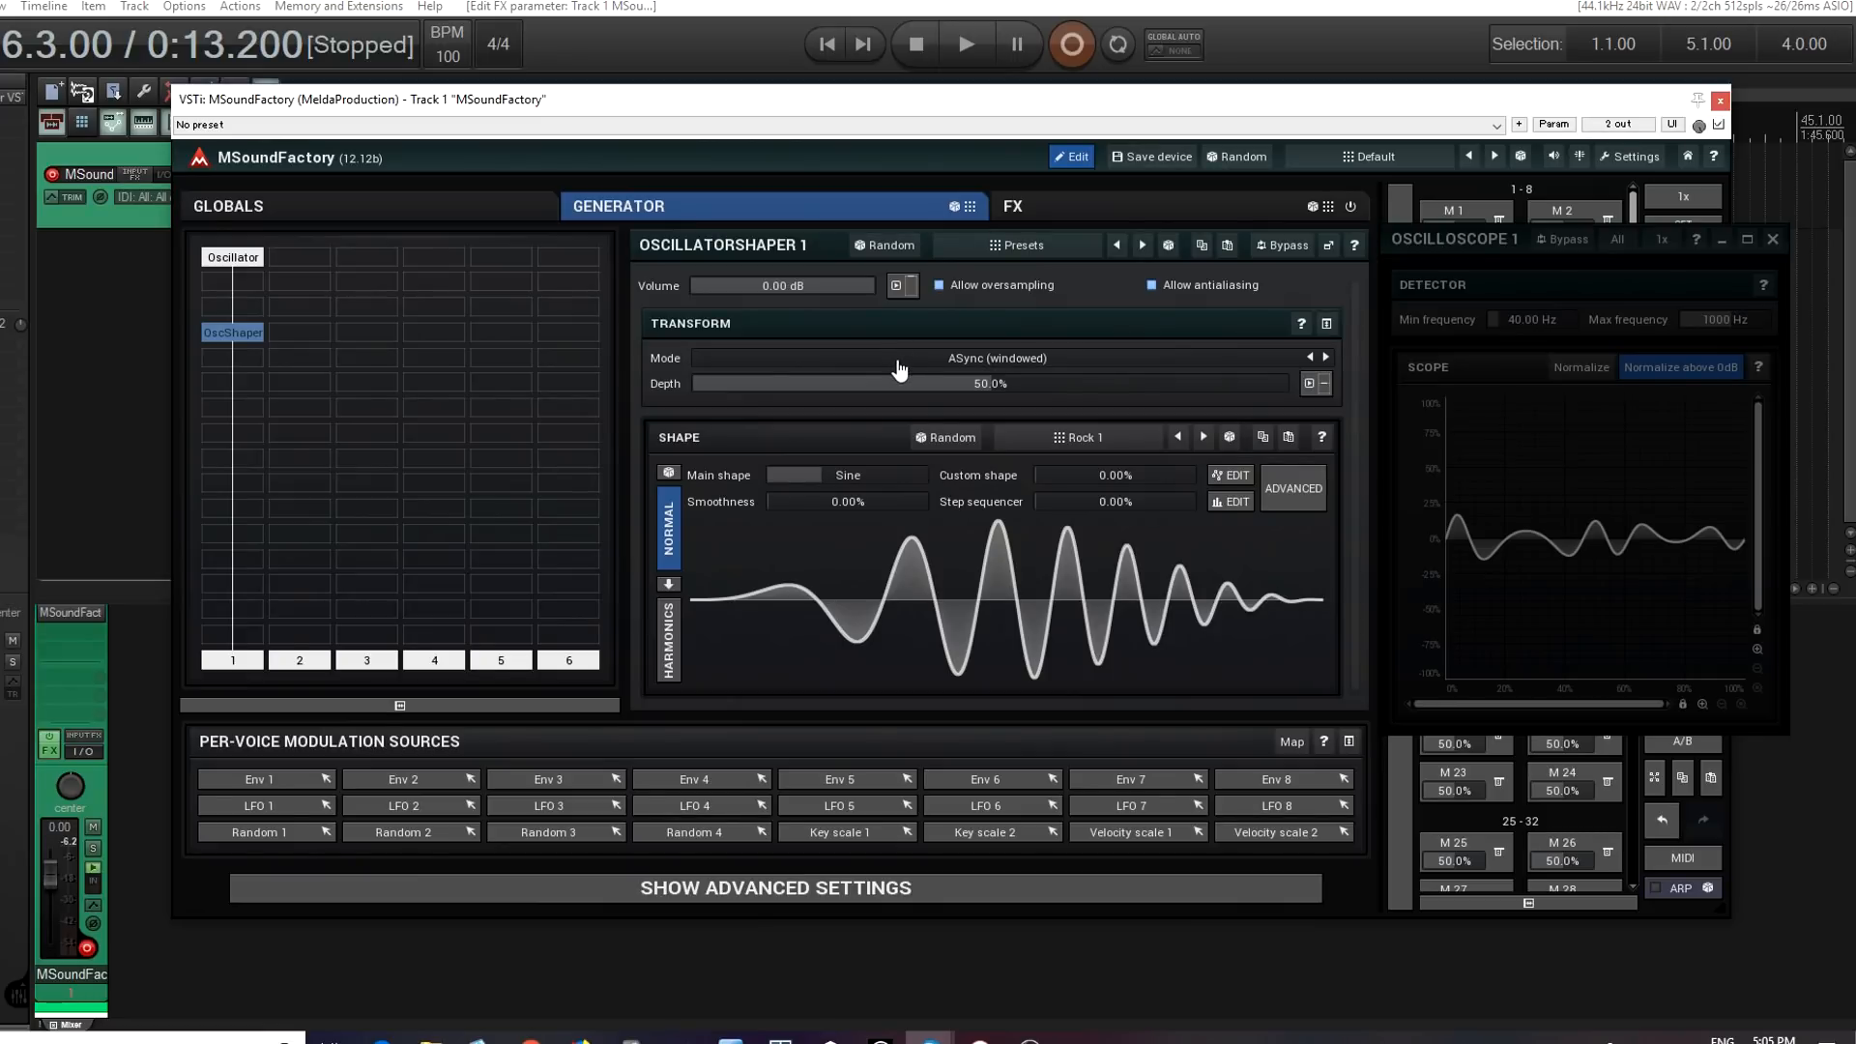
left_click(235, 258)
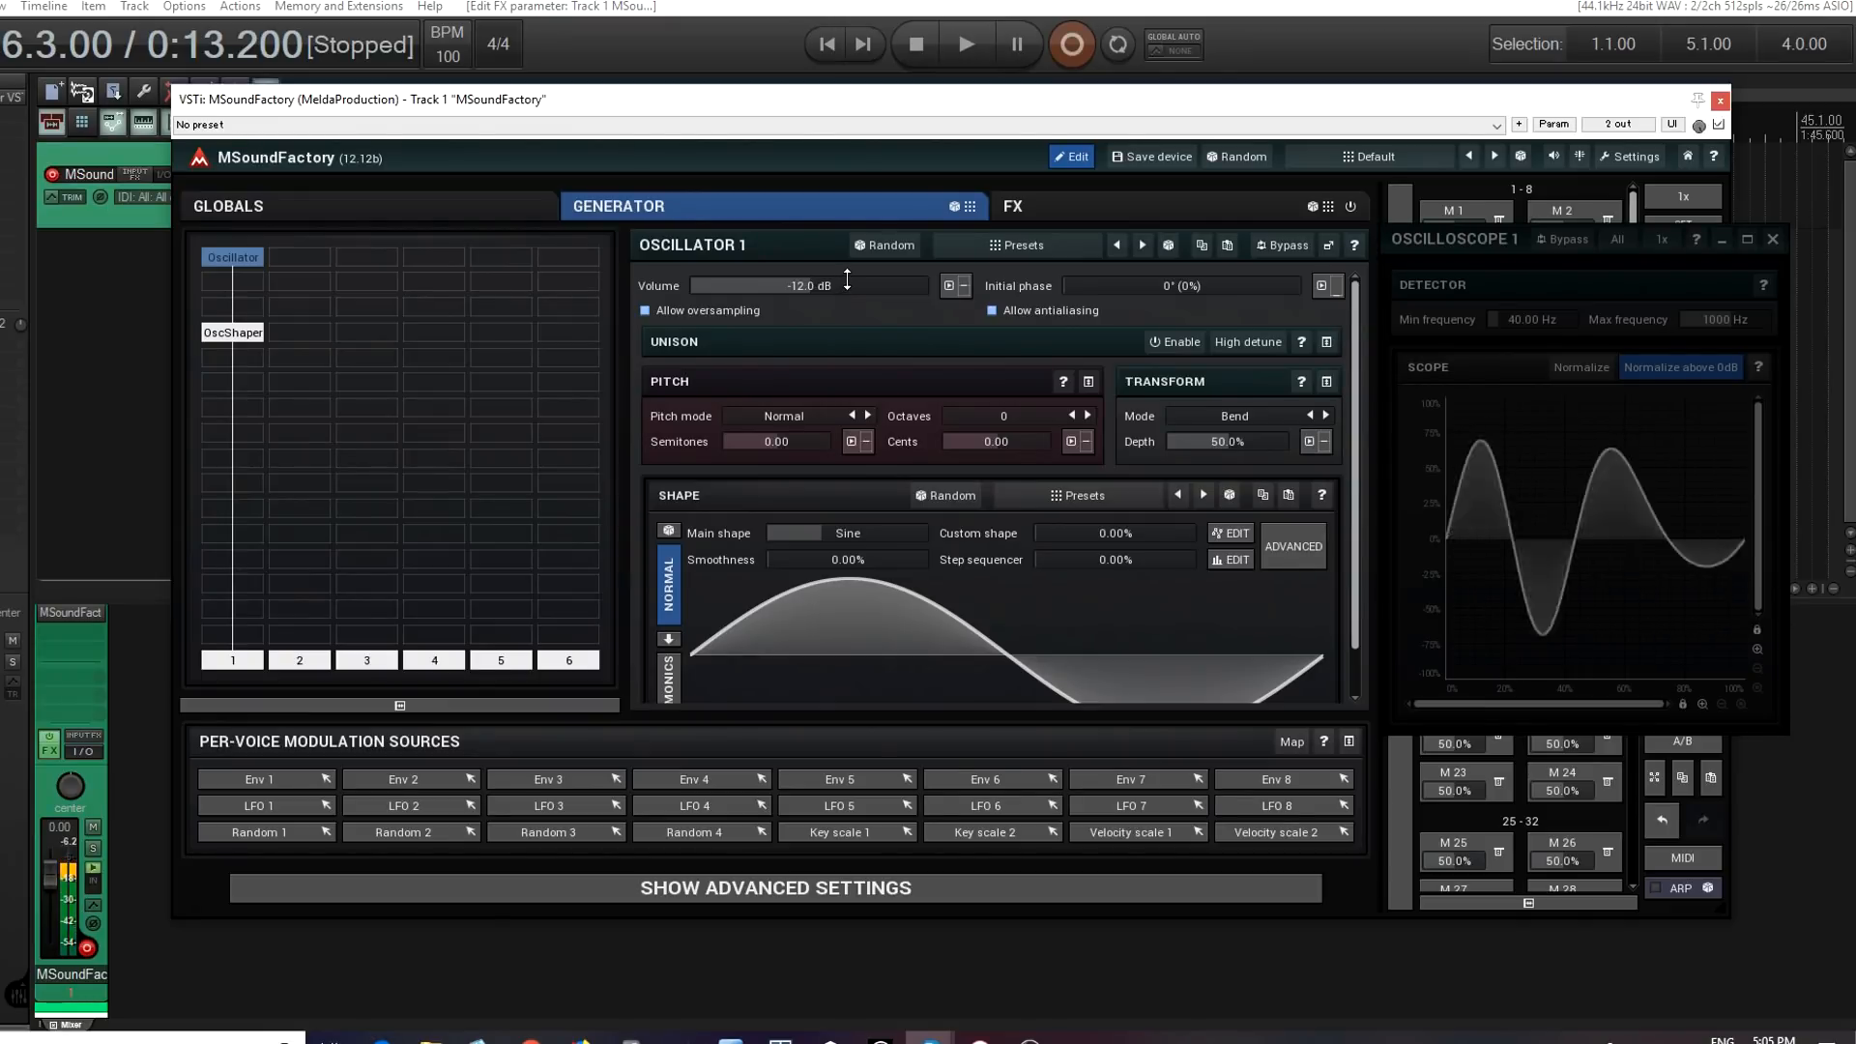
left_click_drag(847, 285, 847, 358)
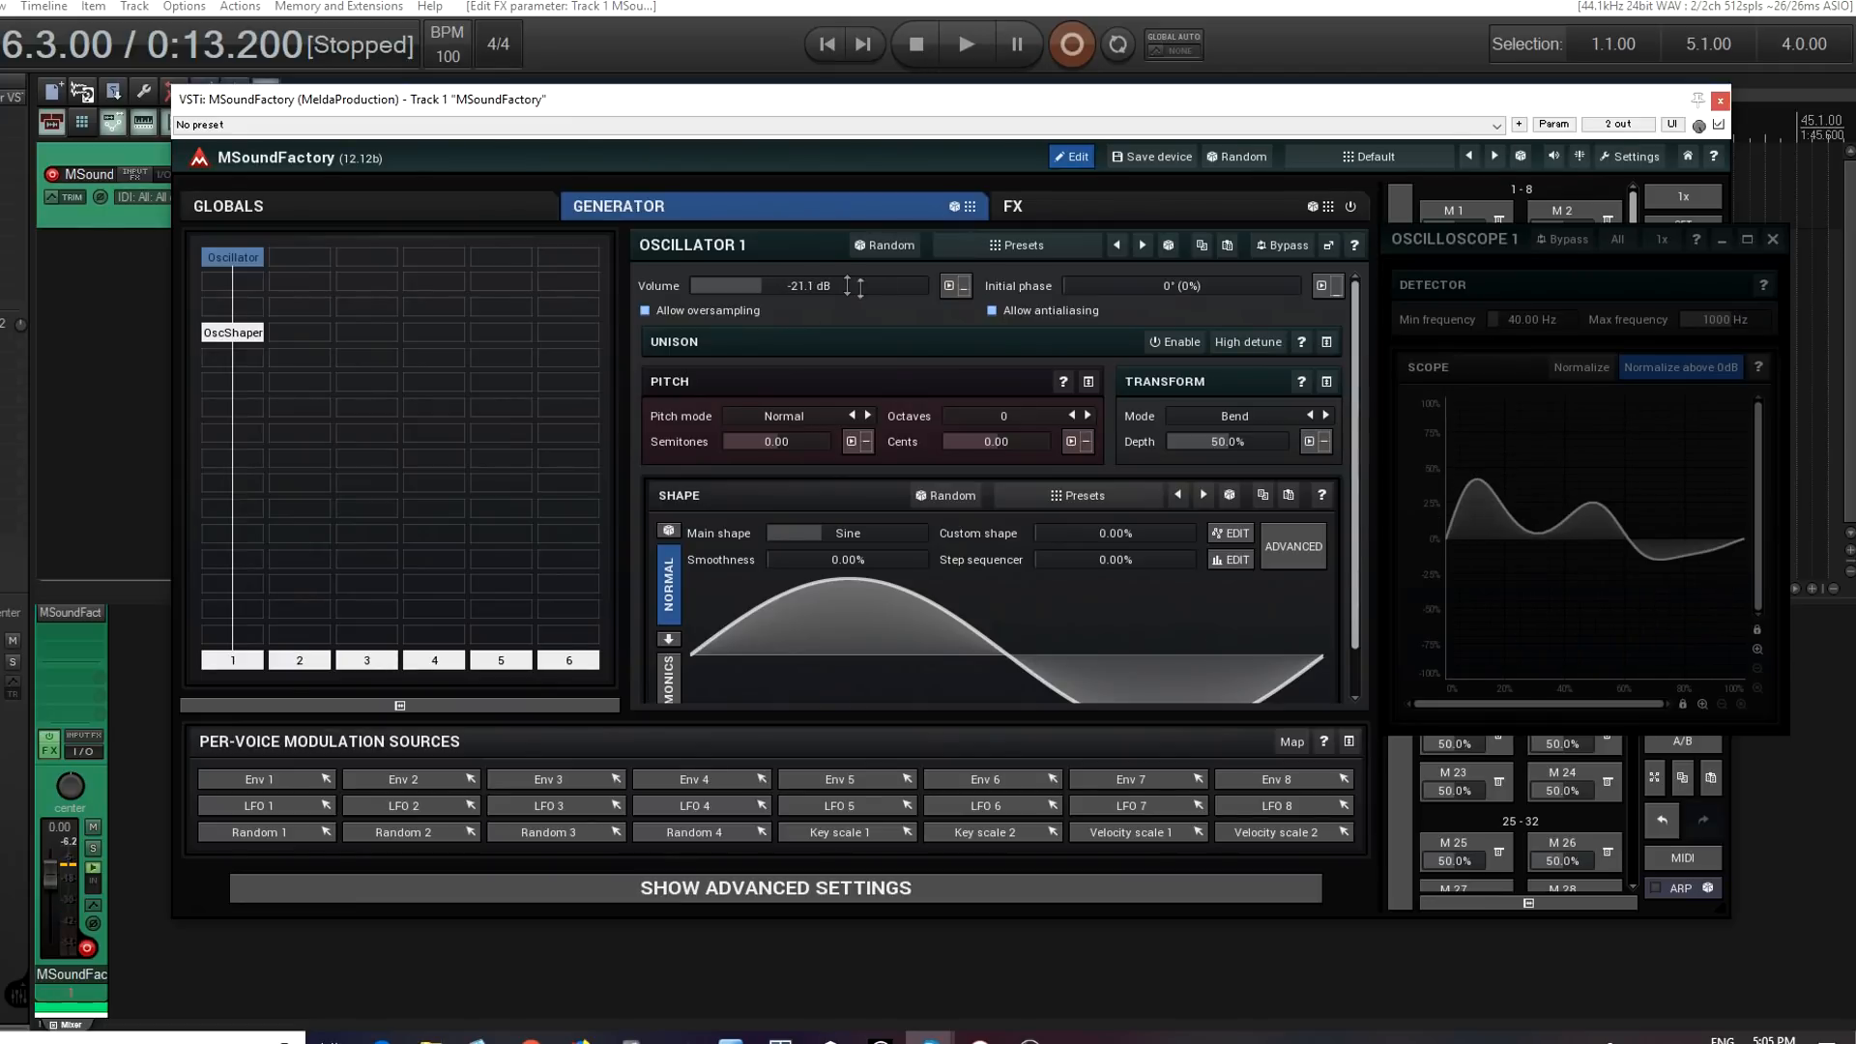
- Assign Env 1 as the first modulation source for the Oscillator's volume
left_click(948, 286)
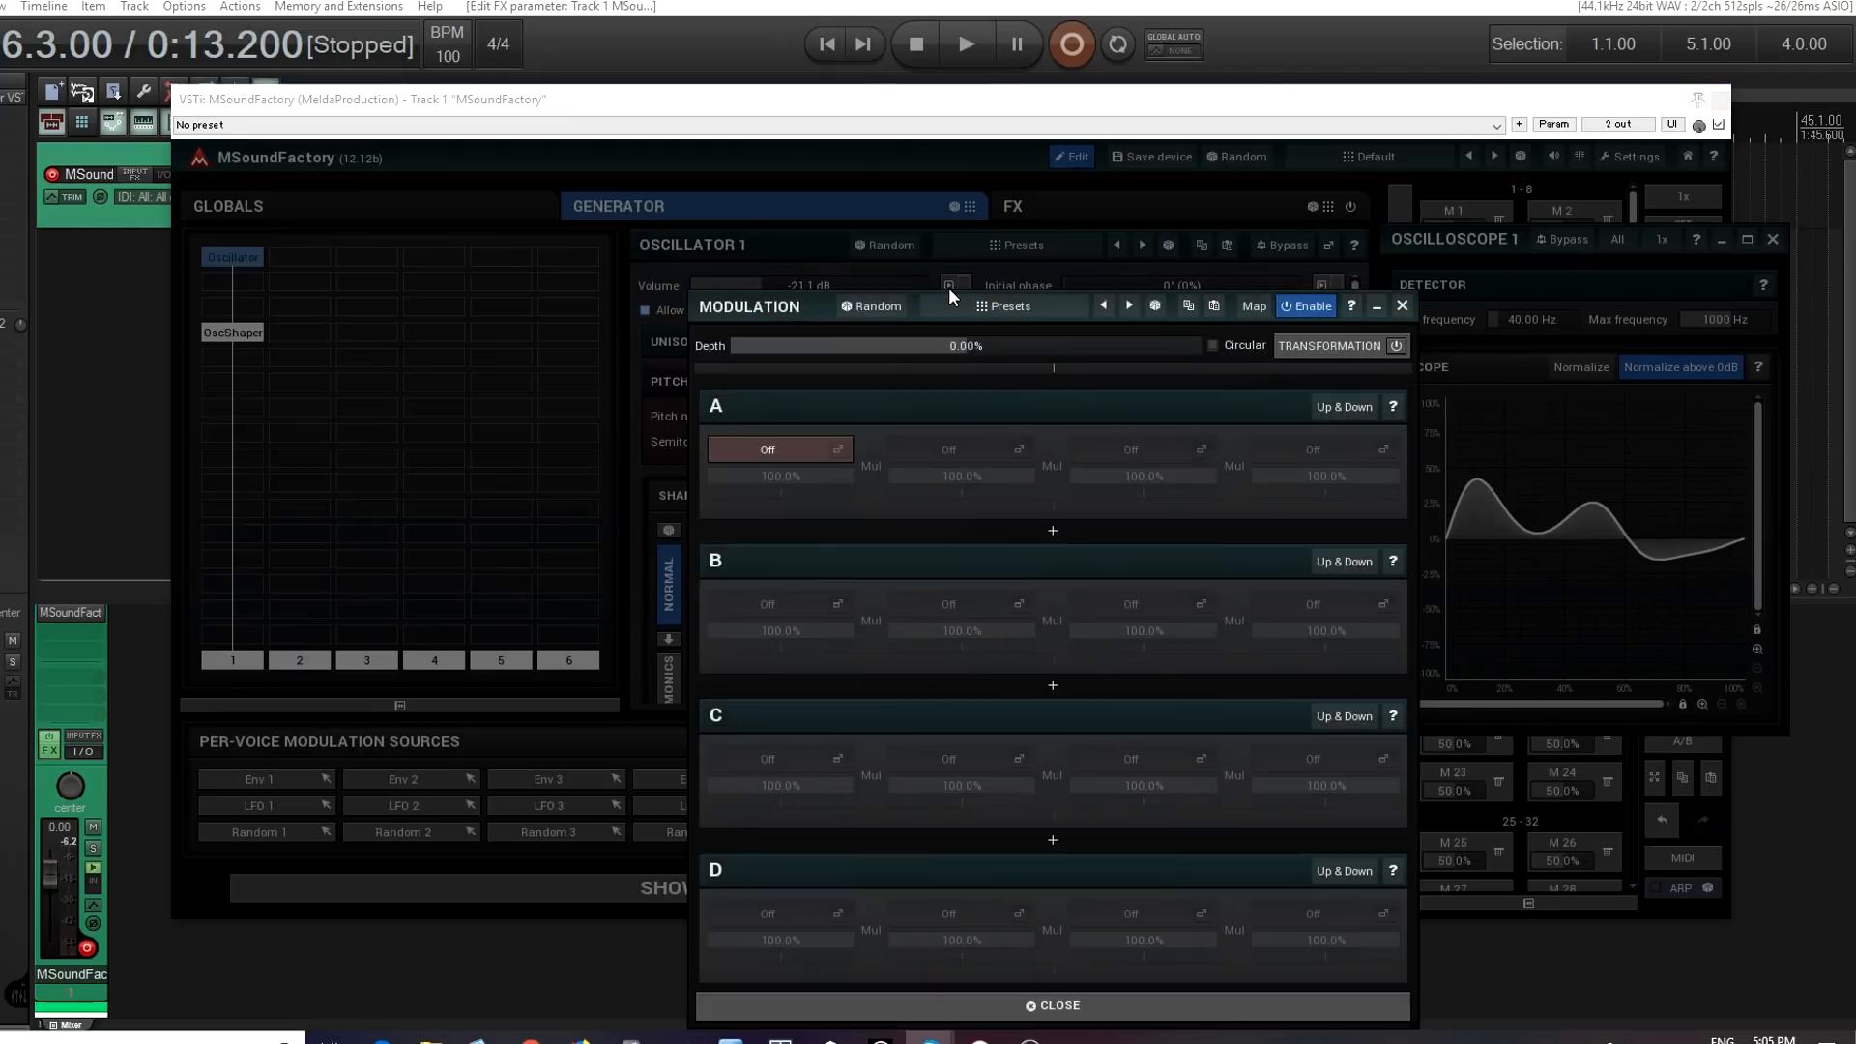
left_click(810, 463)
left_click(1057, 523)
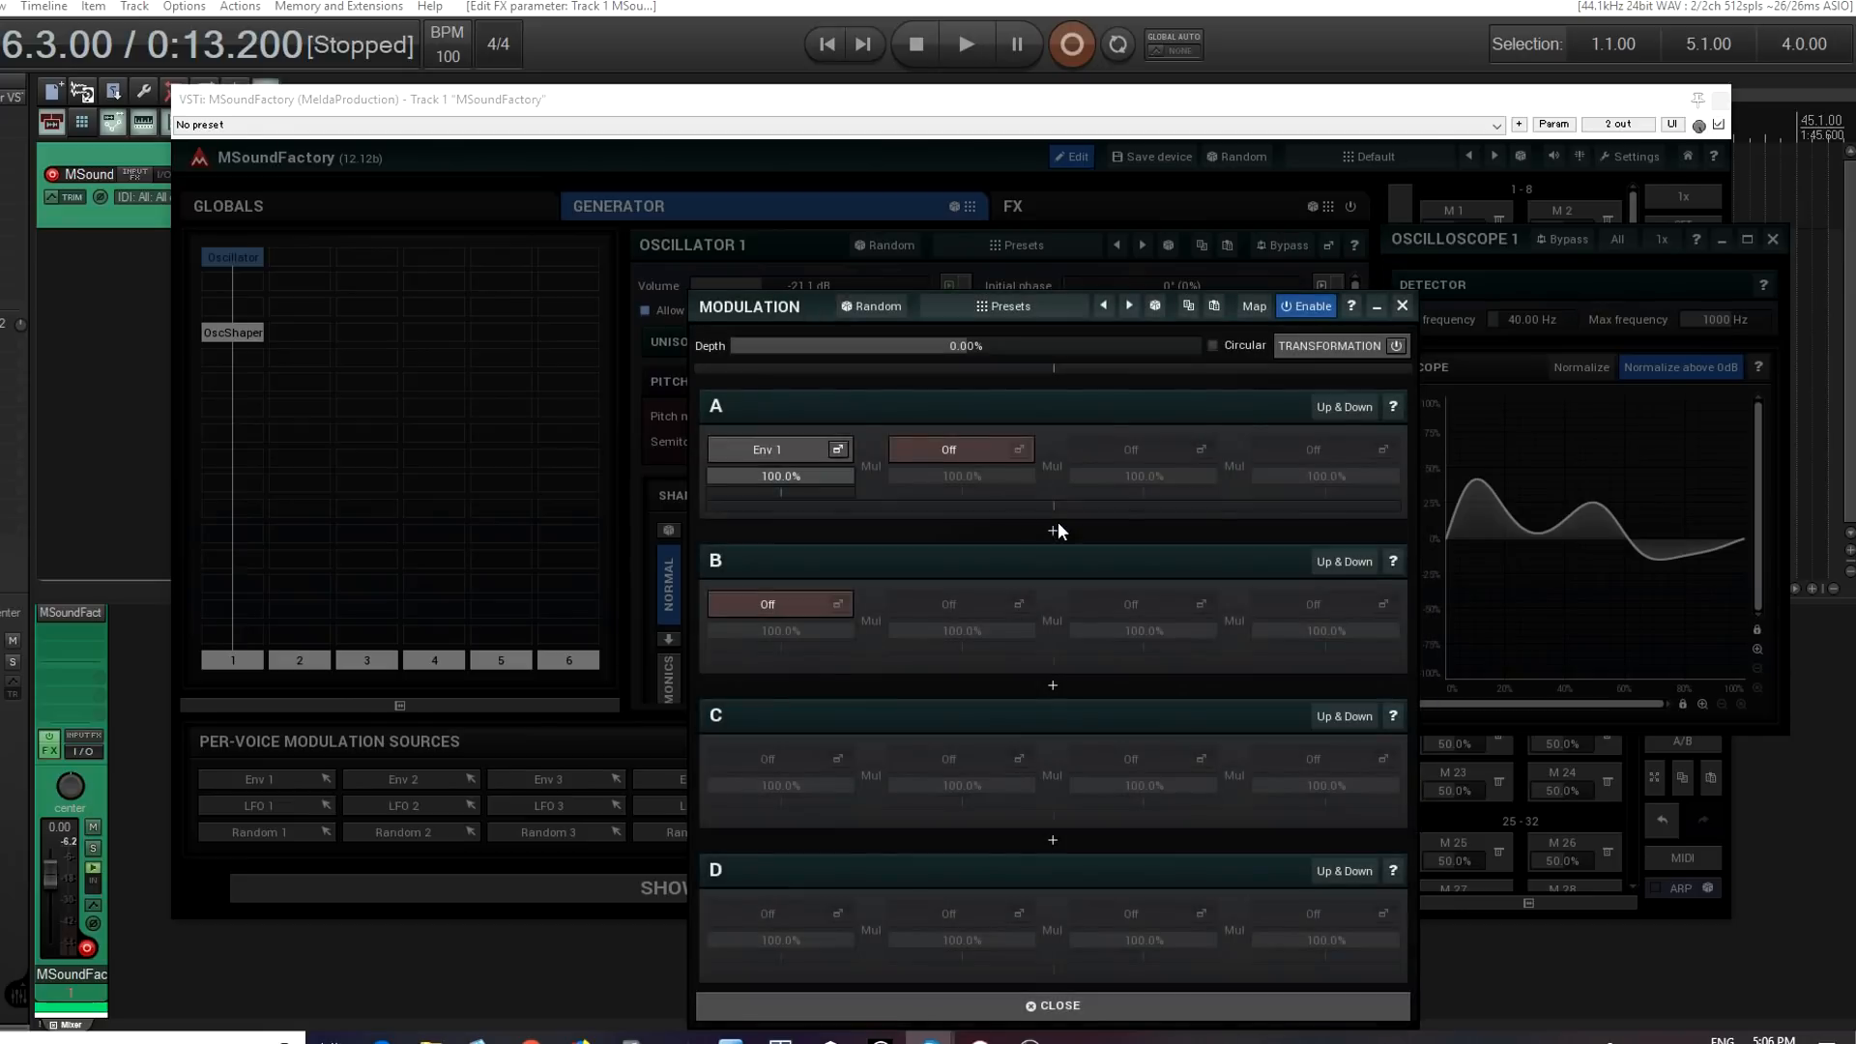
- Shape Env 1 with a 341 ms attack, a 367 ms decay and the sustain set to silence
left_click(837, 449)
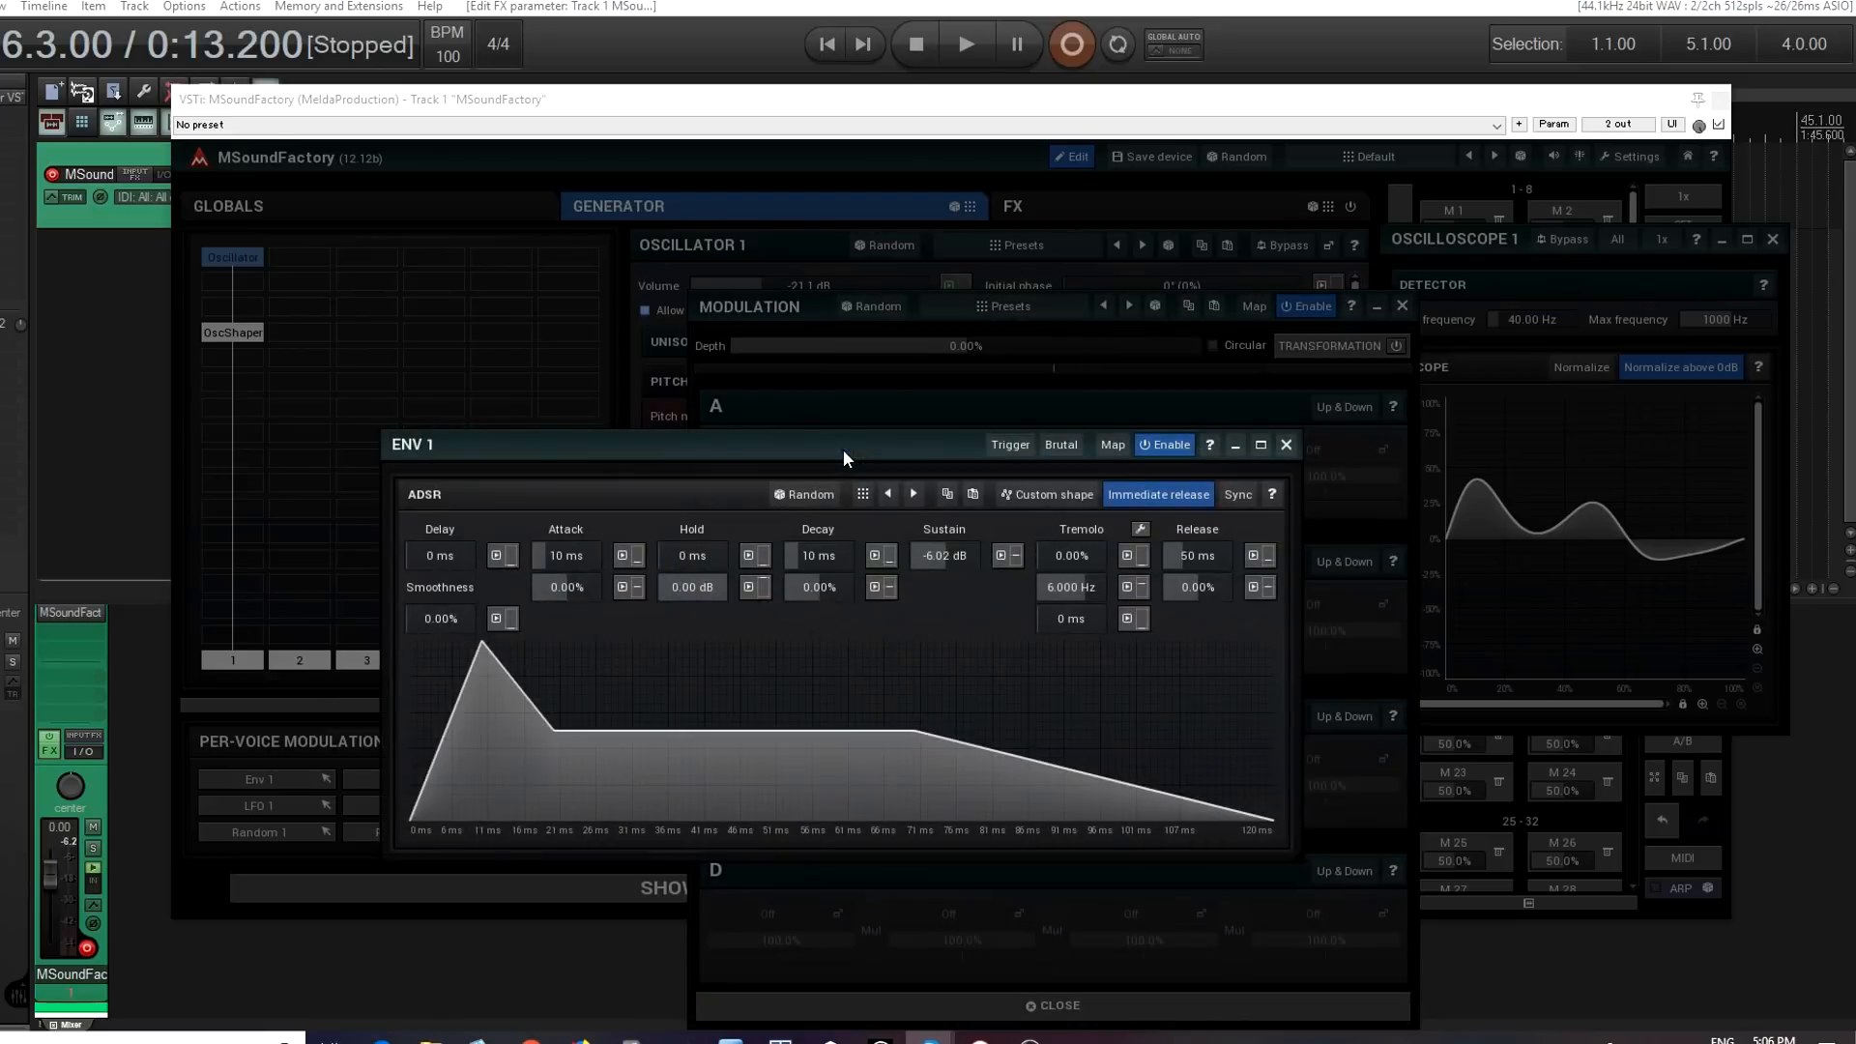
left_click_drag(545, 555, 562, 555)
left_click_drag(818, 556, 835, 556)
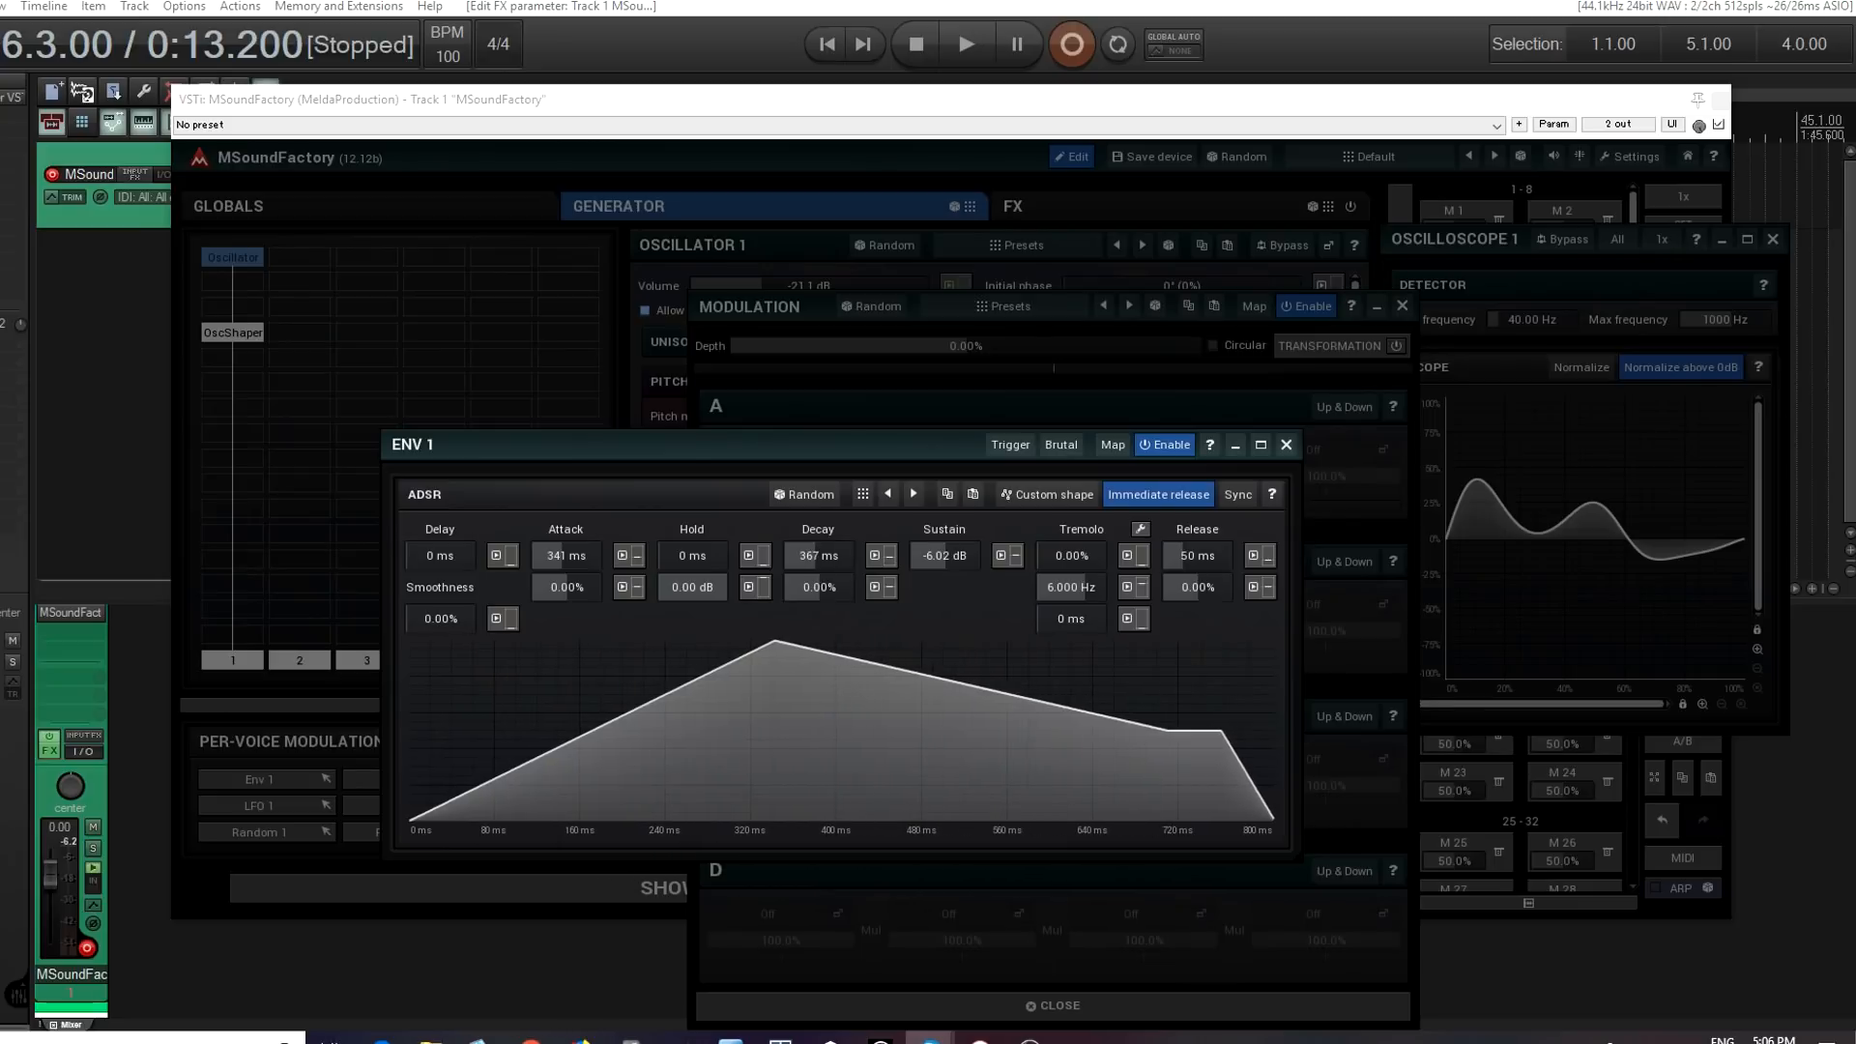
left_click_drag(958, 558, 957, 629)
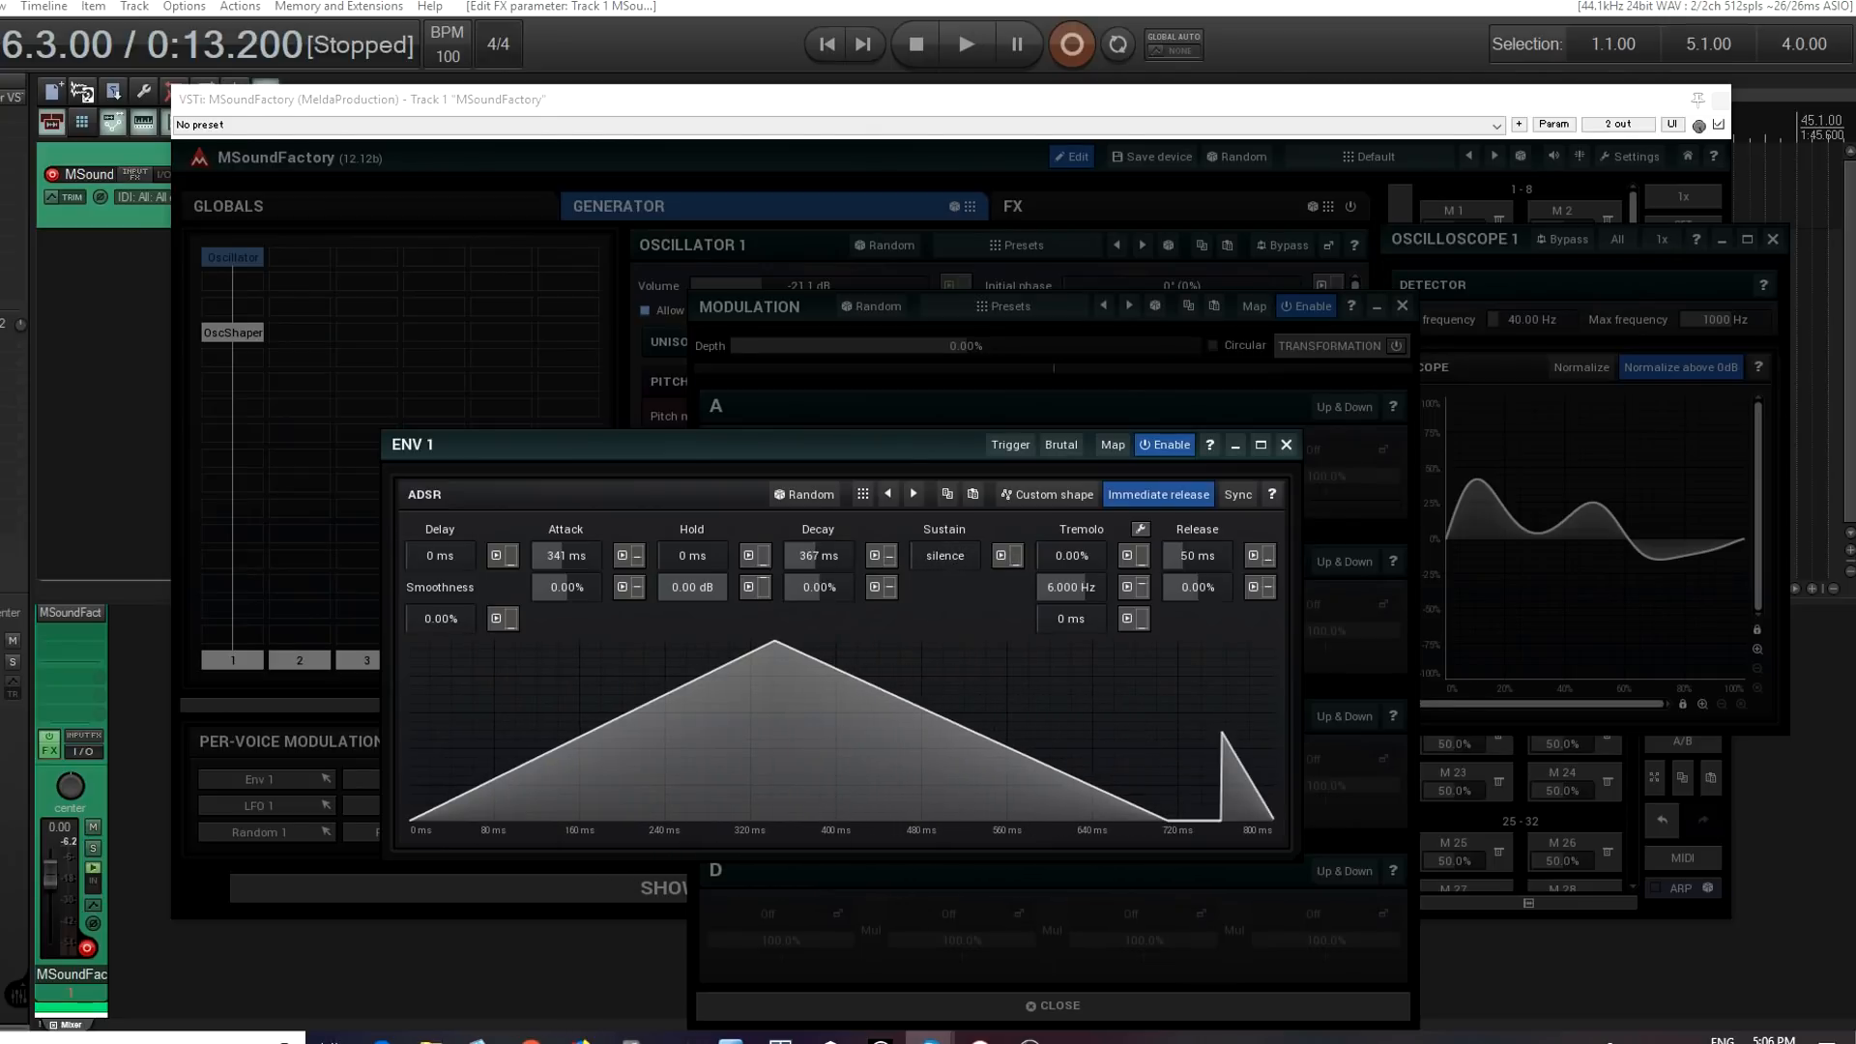
left_click(1286, 444)
- Set the modulation depth of the Oscillator's volume to 44.0%
left_click_drag(1058, 348, 1066, 348)
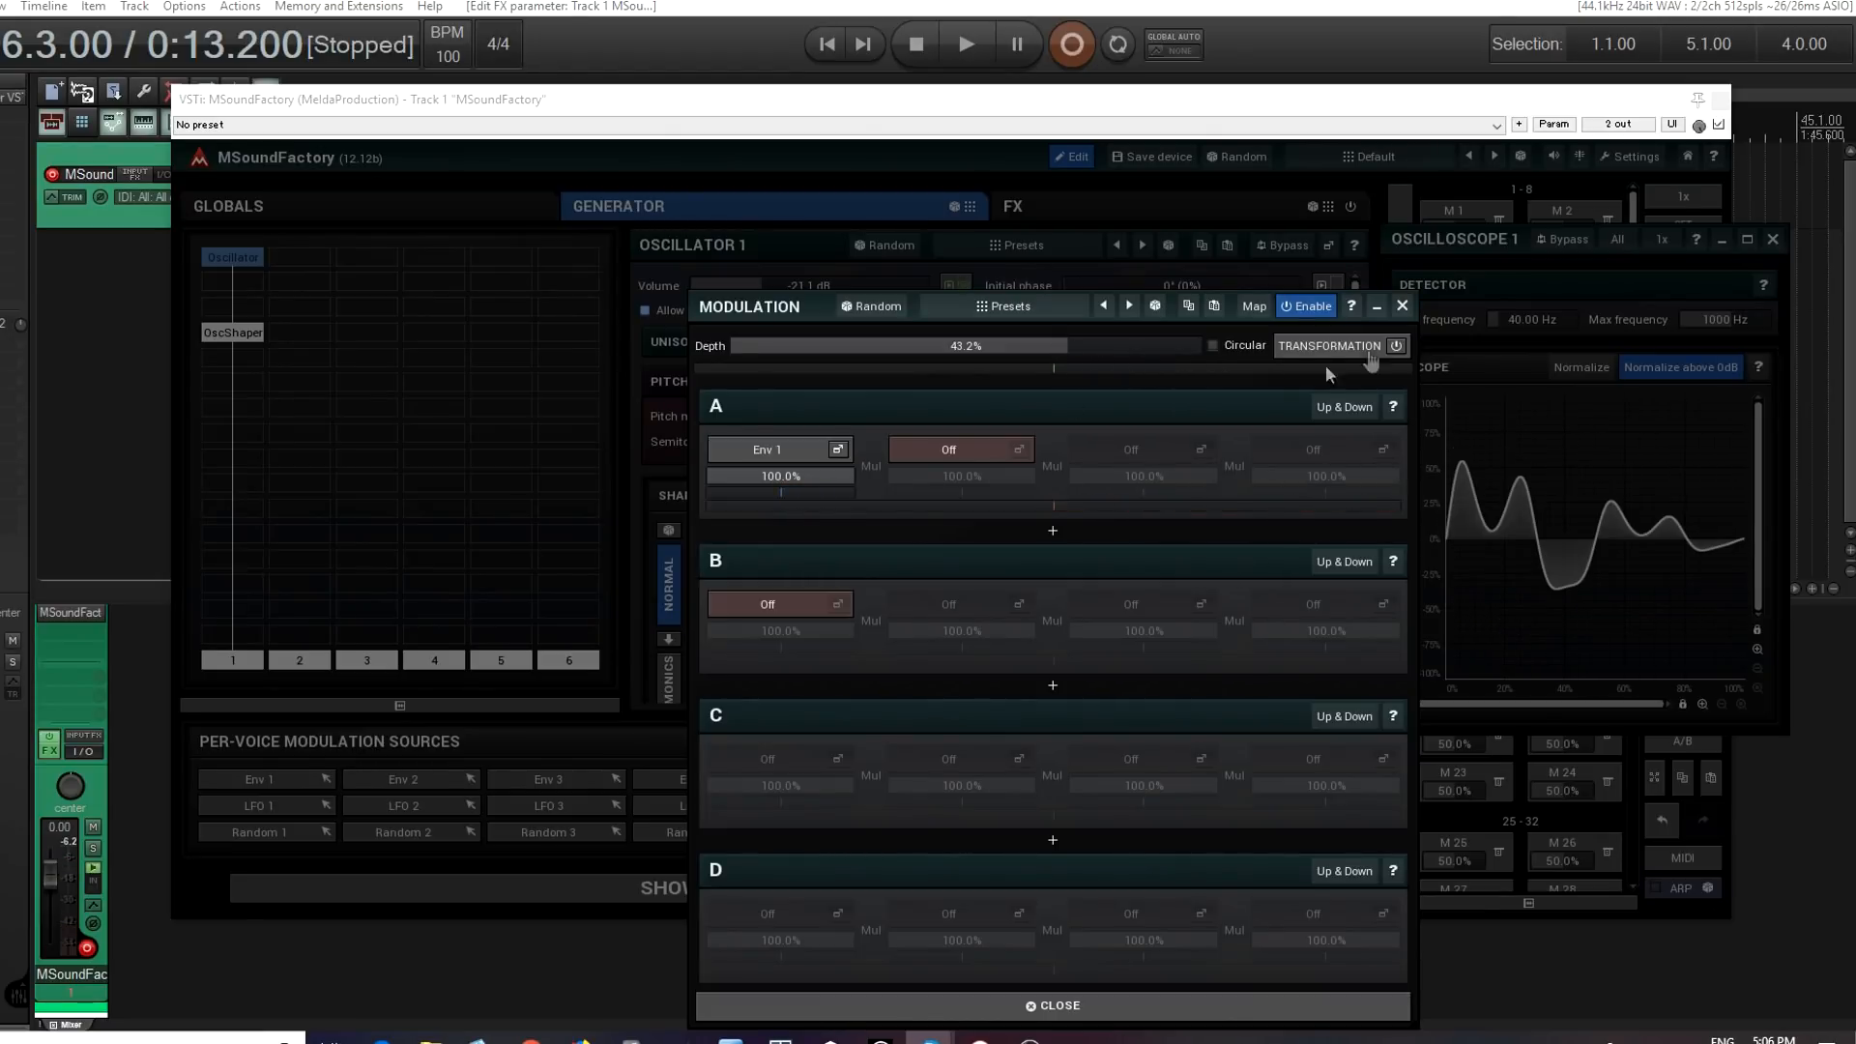
mouse_move(1084, 346)
left_mouse_down()
mouse_move(1083, 329)
mouse_move(1111, 346)
mouse_move(1069, 346)
left_mouse_up()
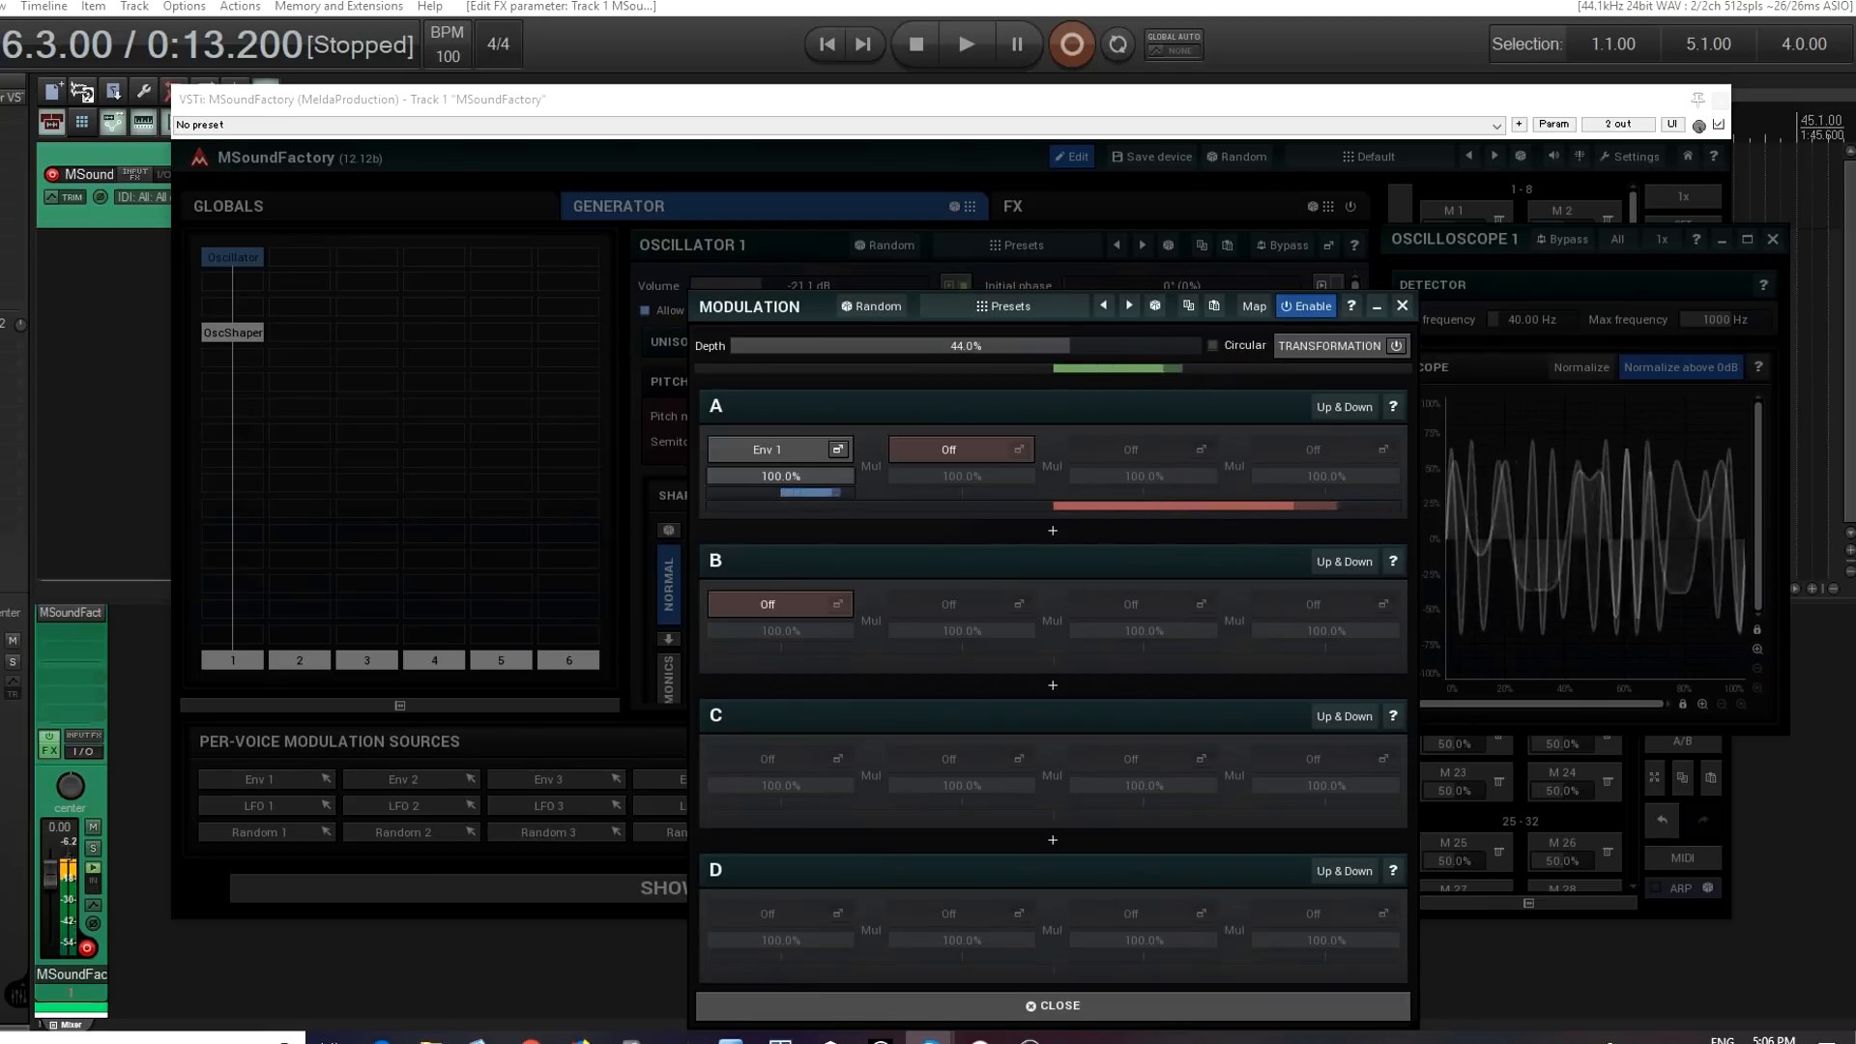
left_click(1402, 308)
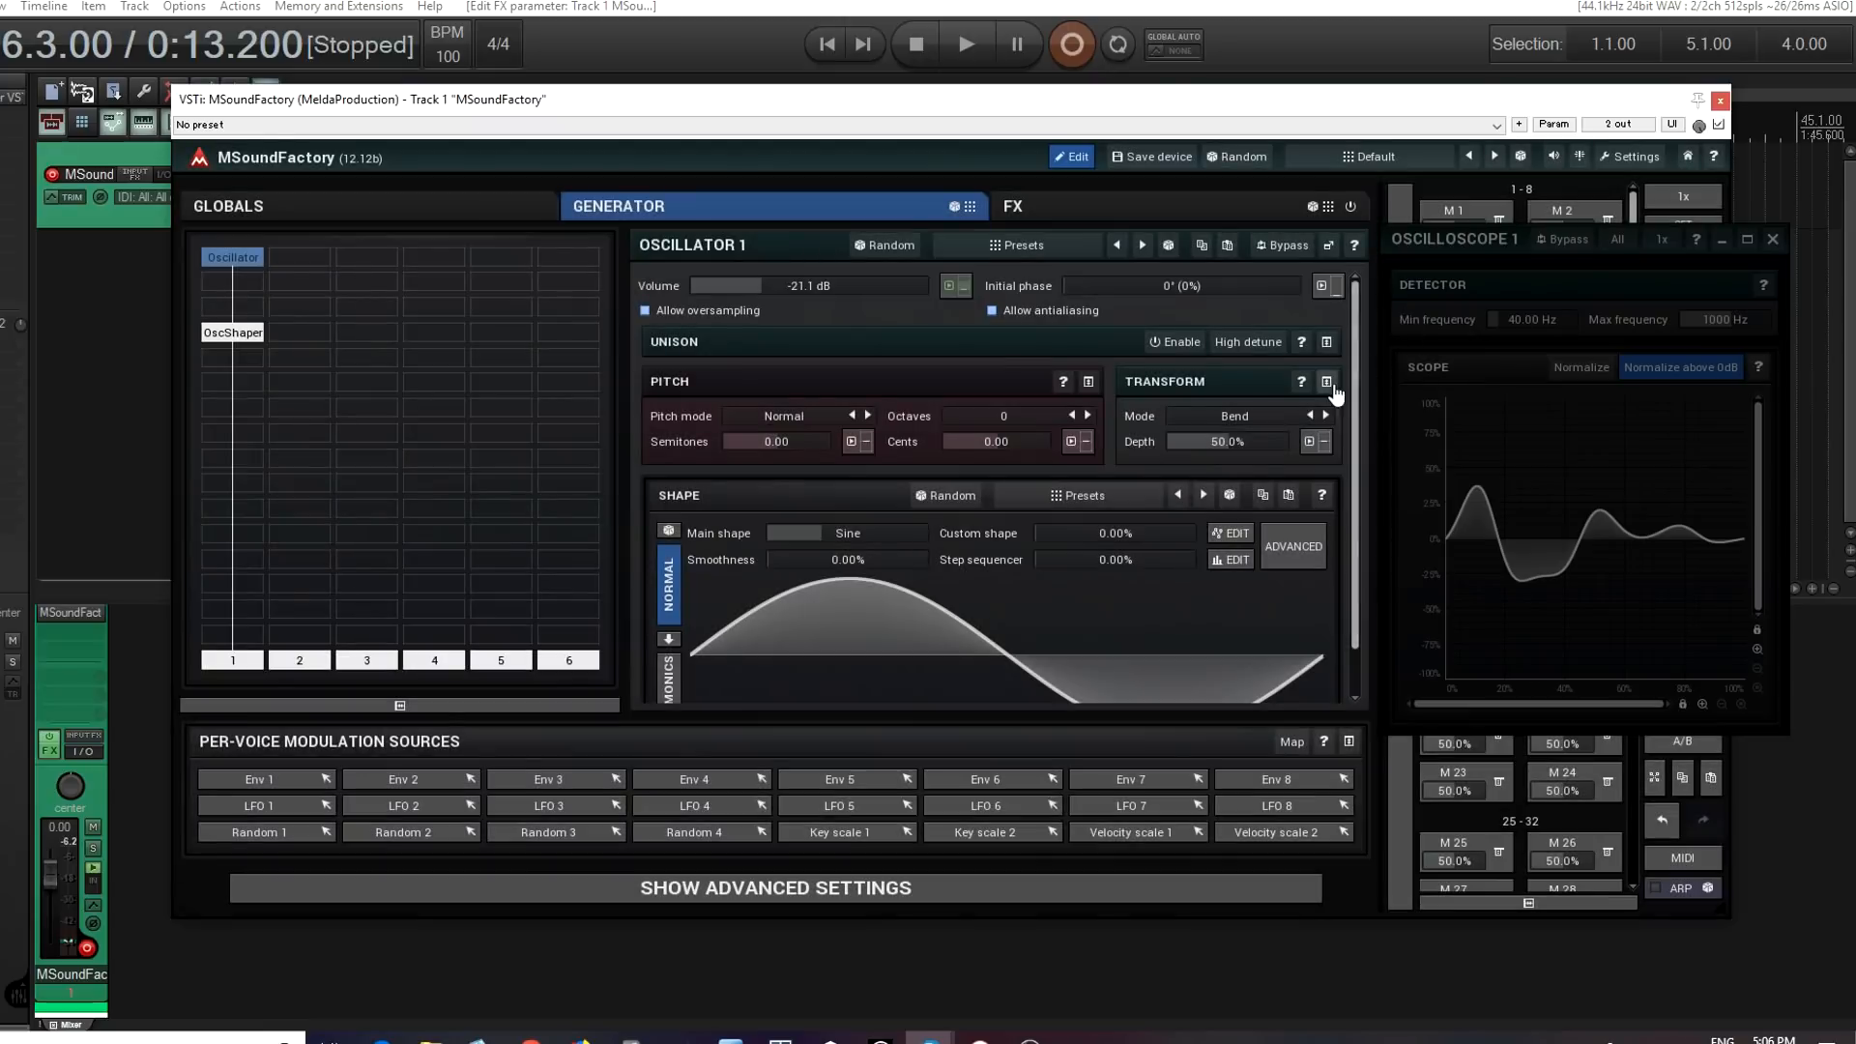
- Modulate the Oscillator's Bend transform depth with Env 1 at a modulation depth of 10.4%
left_click(1308, 444)
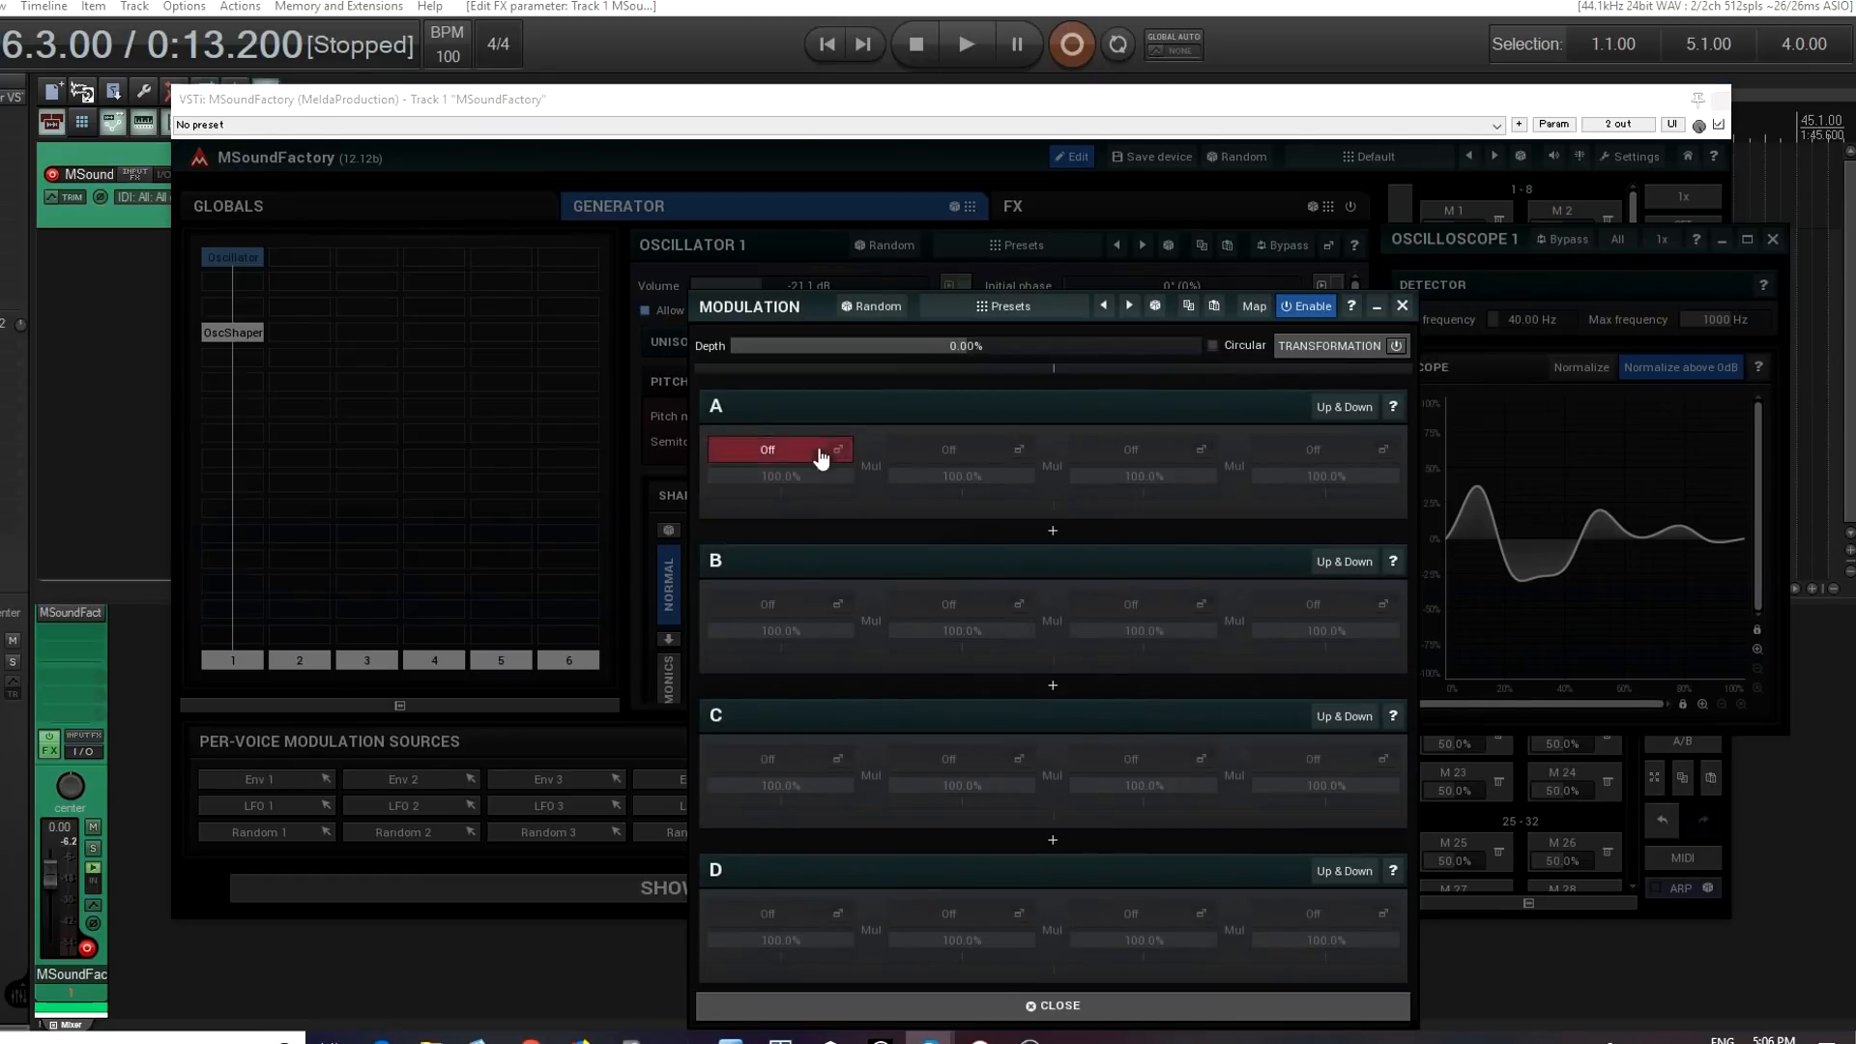
left_click(820, 454)
left_click(1073, 522)
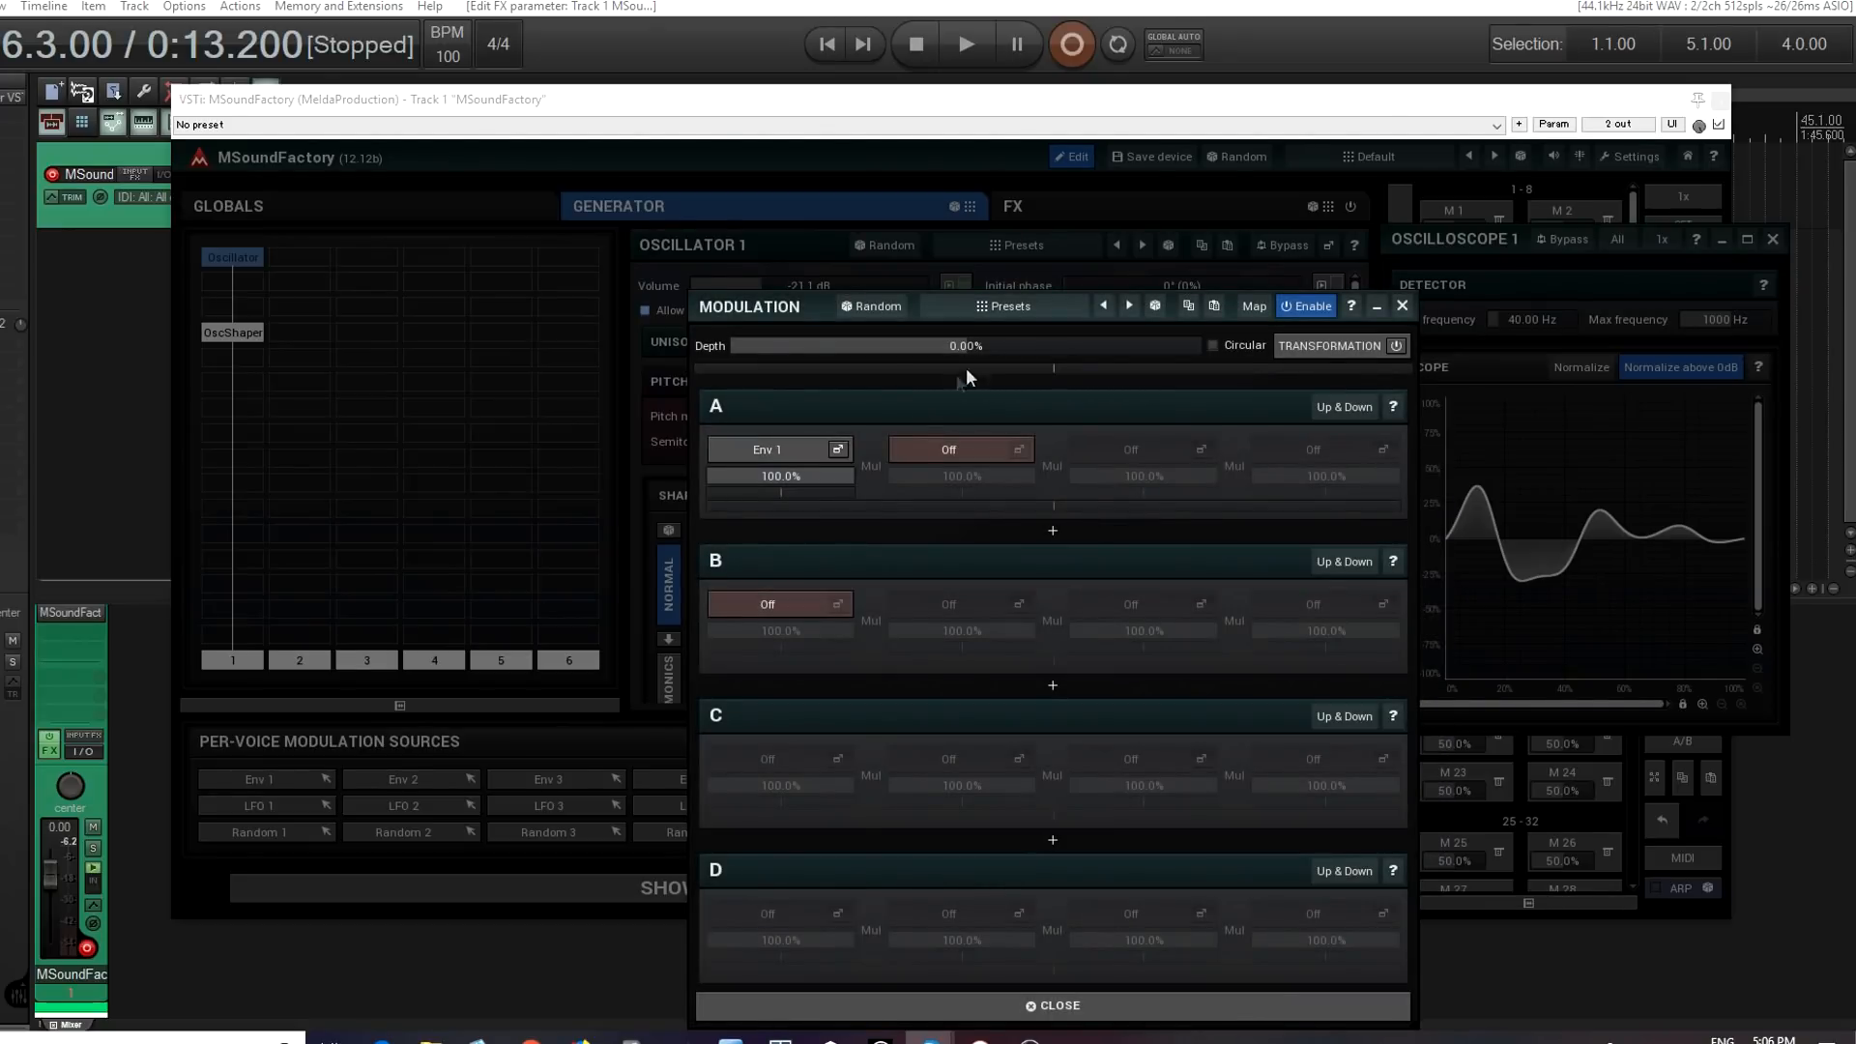
left_click_drag(992, 348, 992, 334)
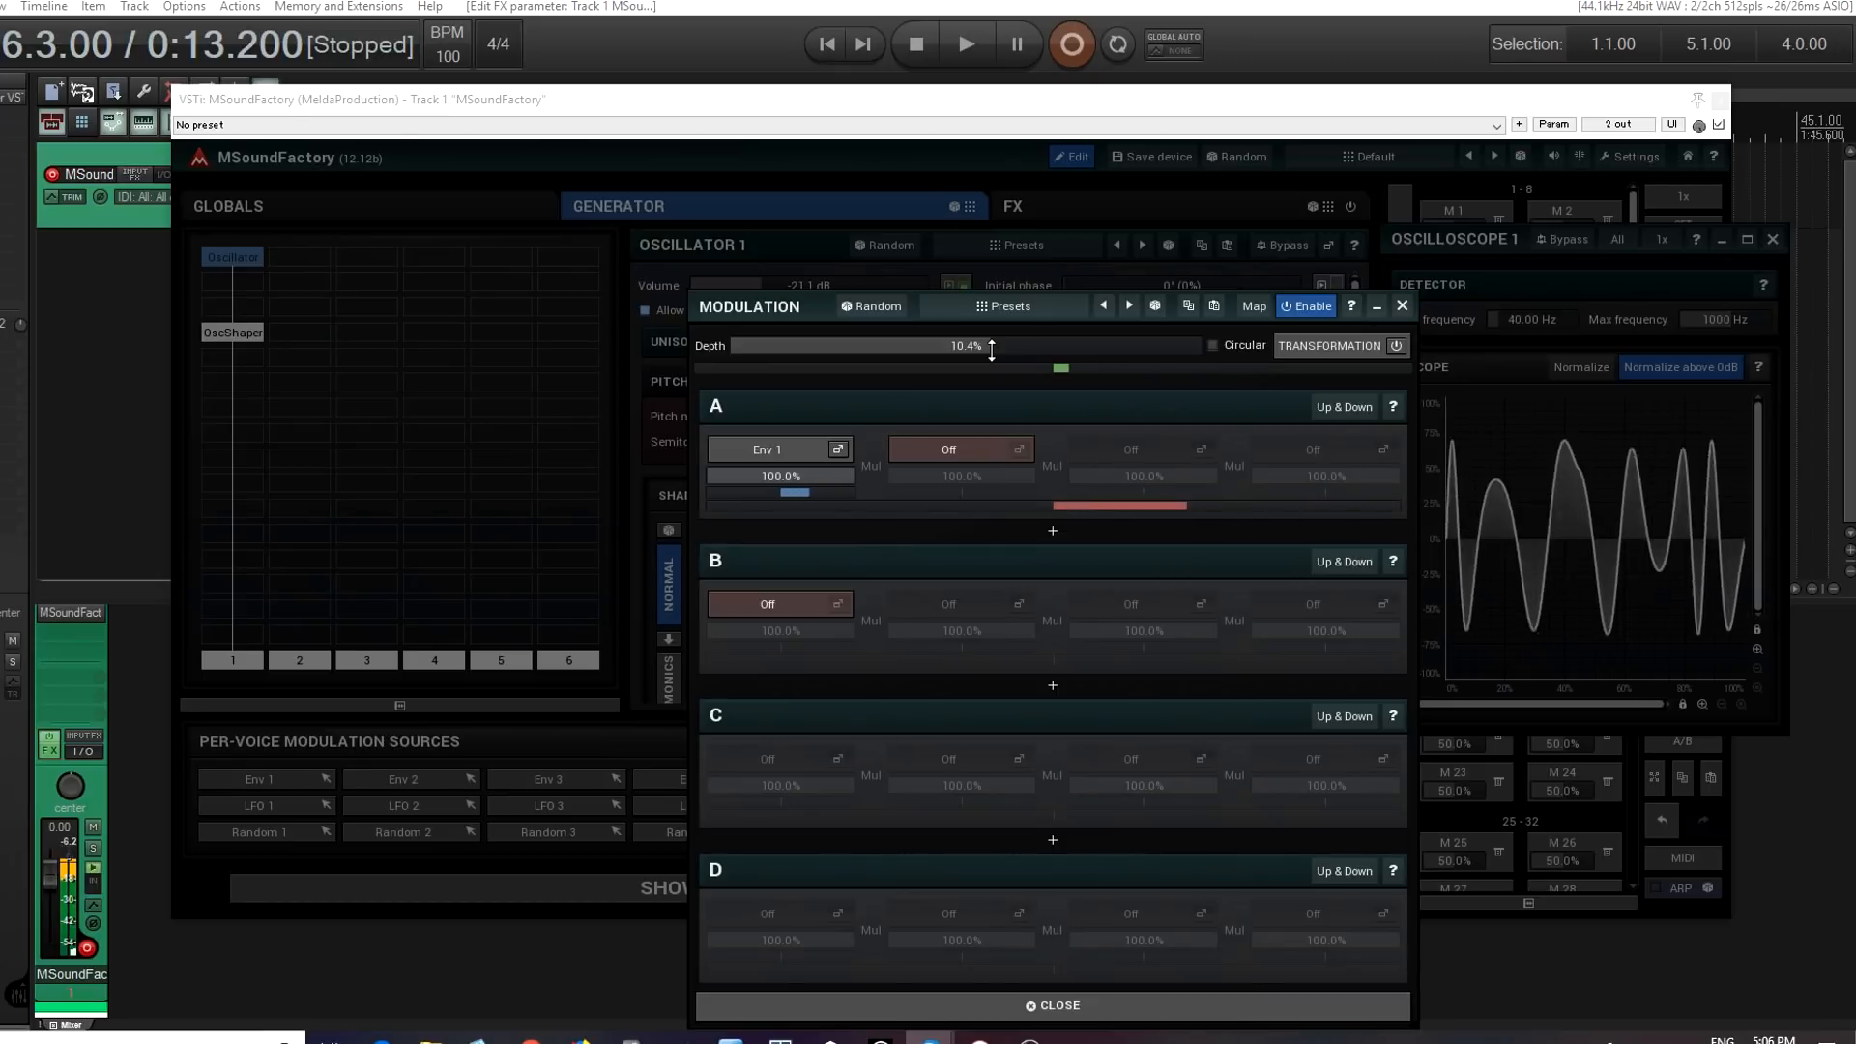
left_click(1403, 306)
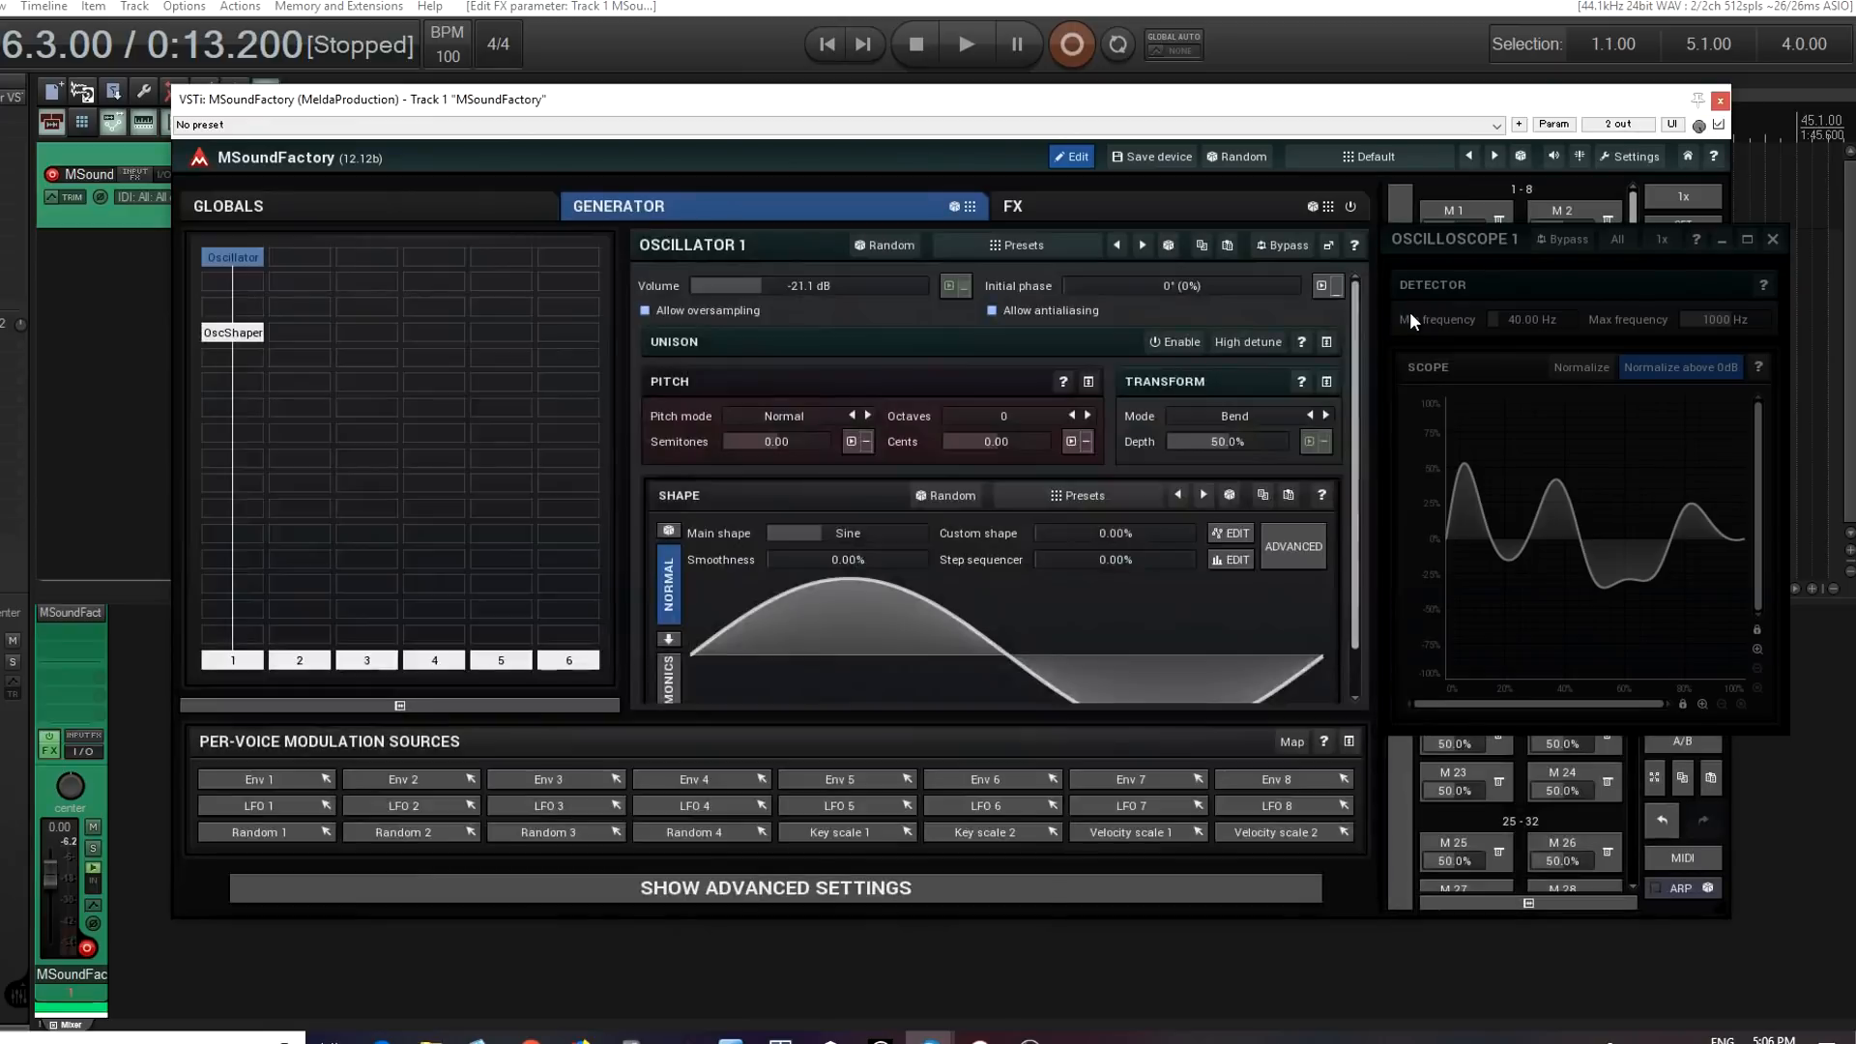
- Close the floating oscilloscope and try the Oscillator's Unison with the output meters shown, switching Unison off again
left_click(1775, 239)
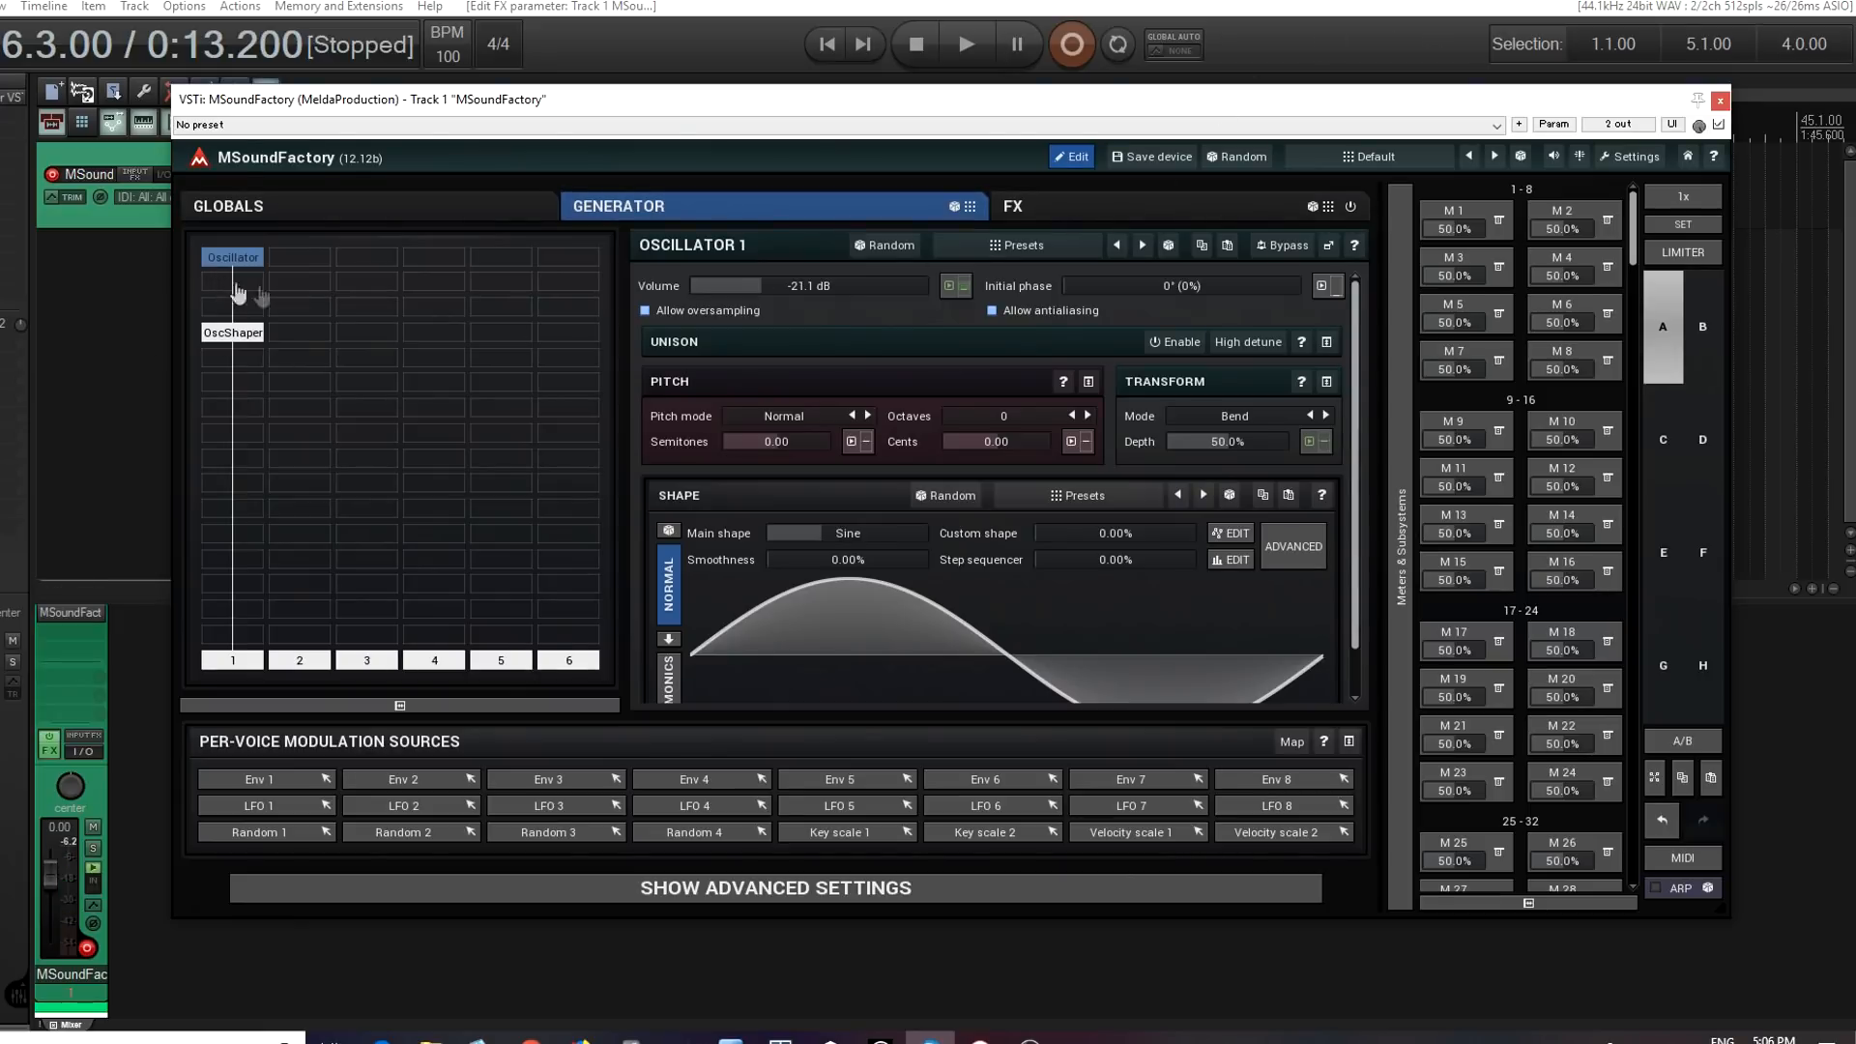
left_click(1326, 342)
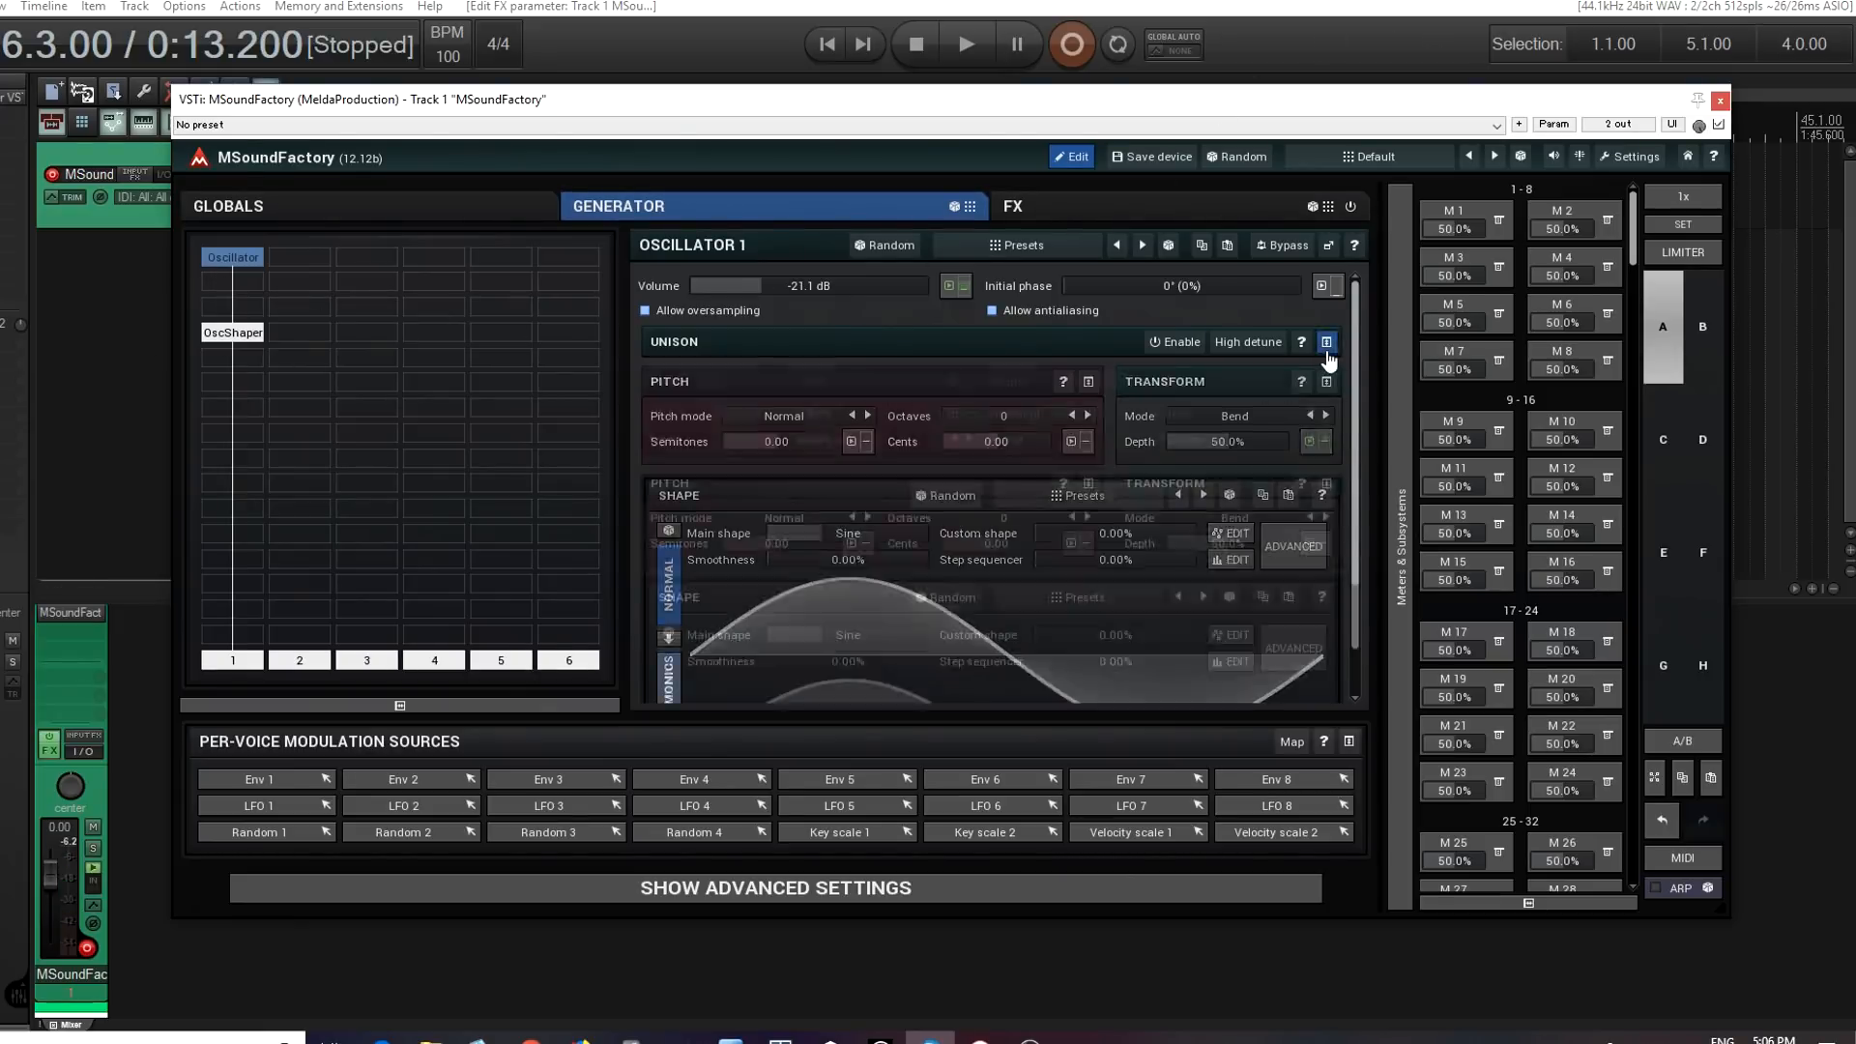
left_click(1176, 342)
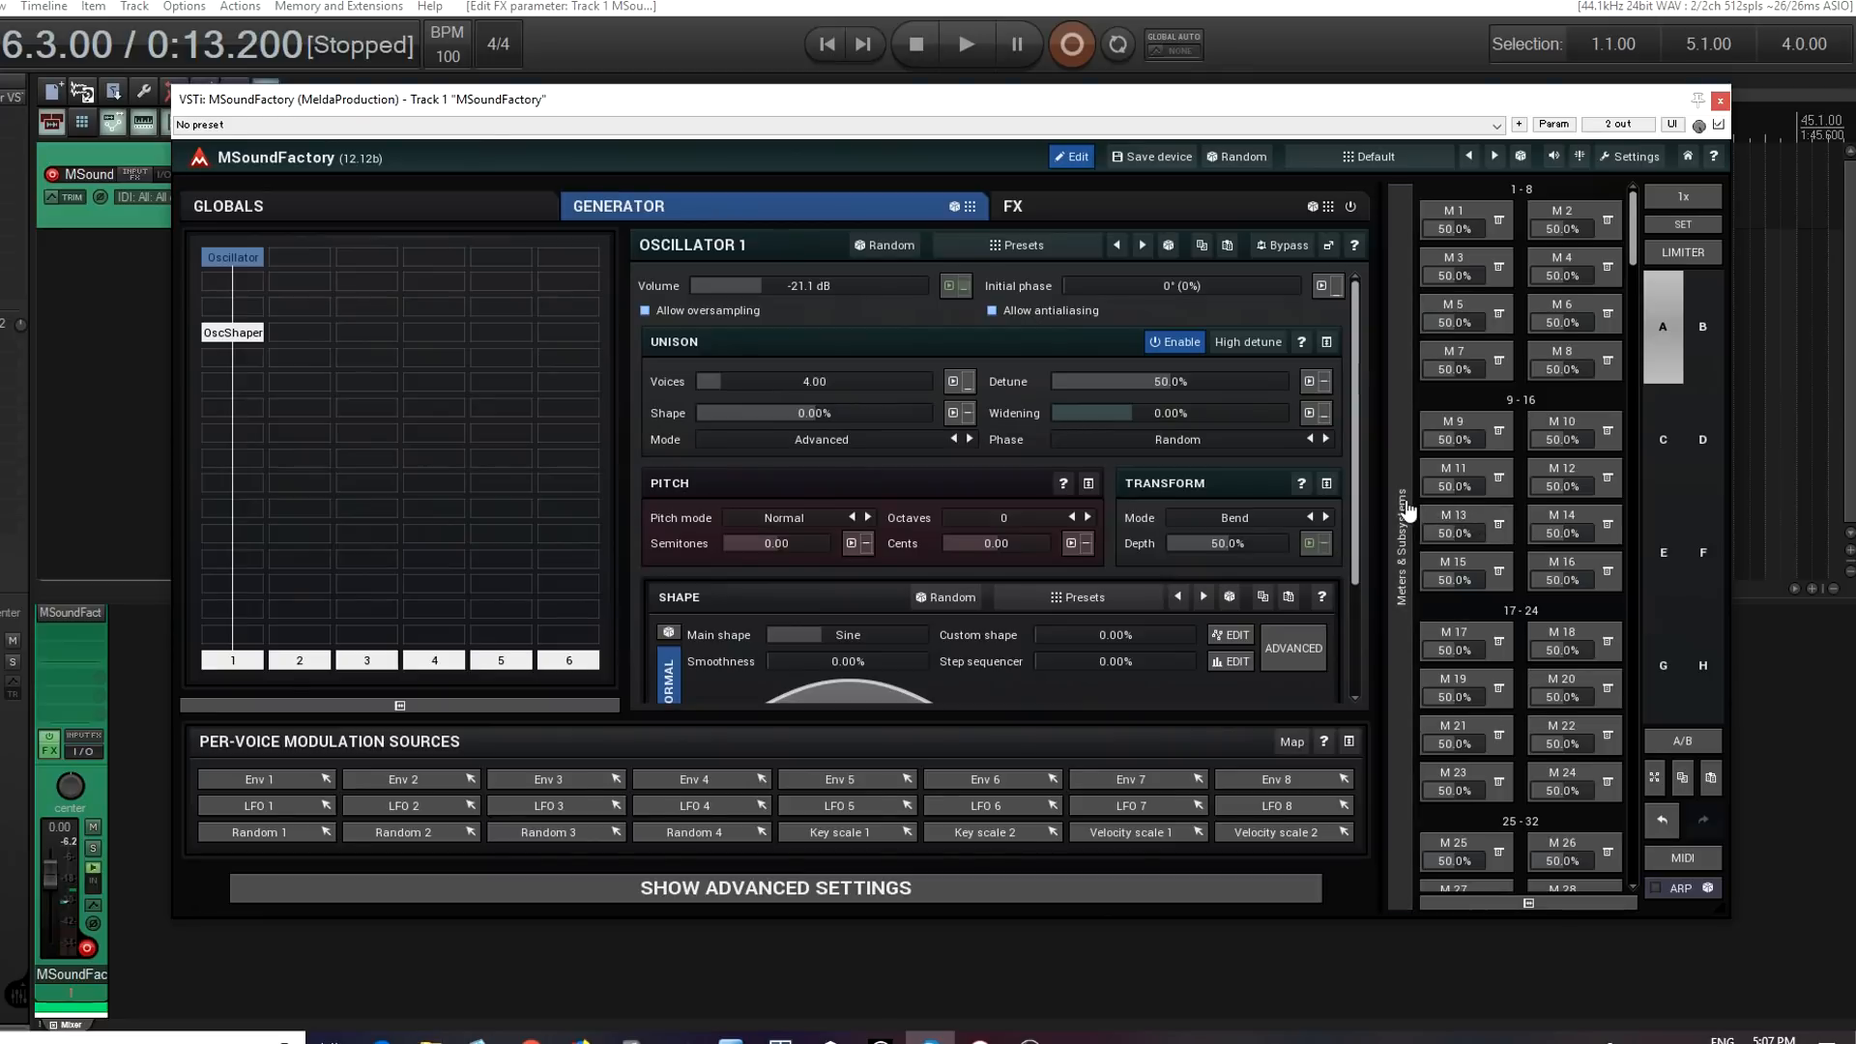
left_click(1400, 541)
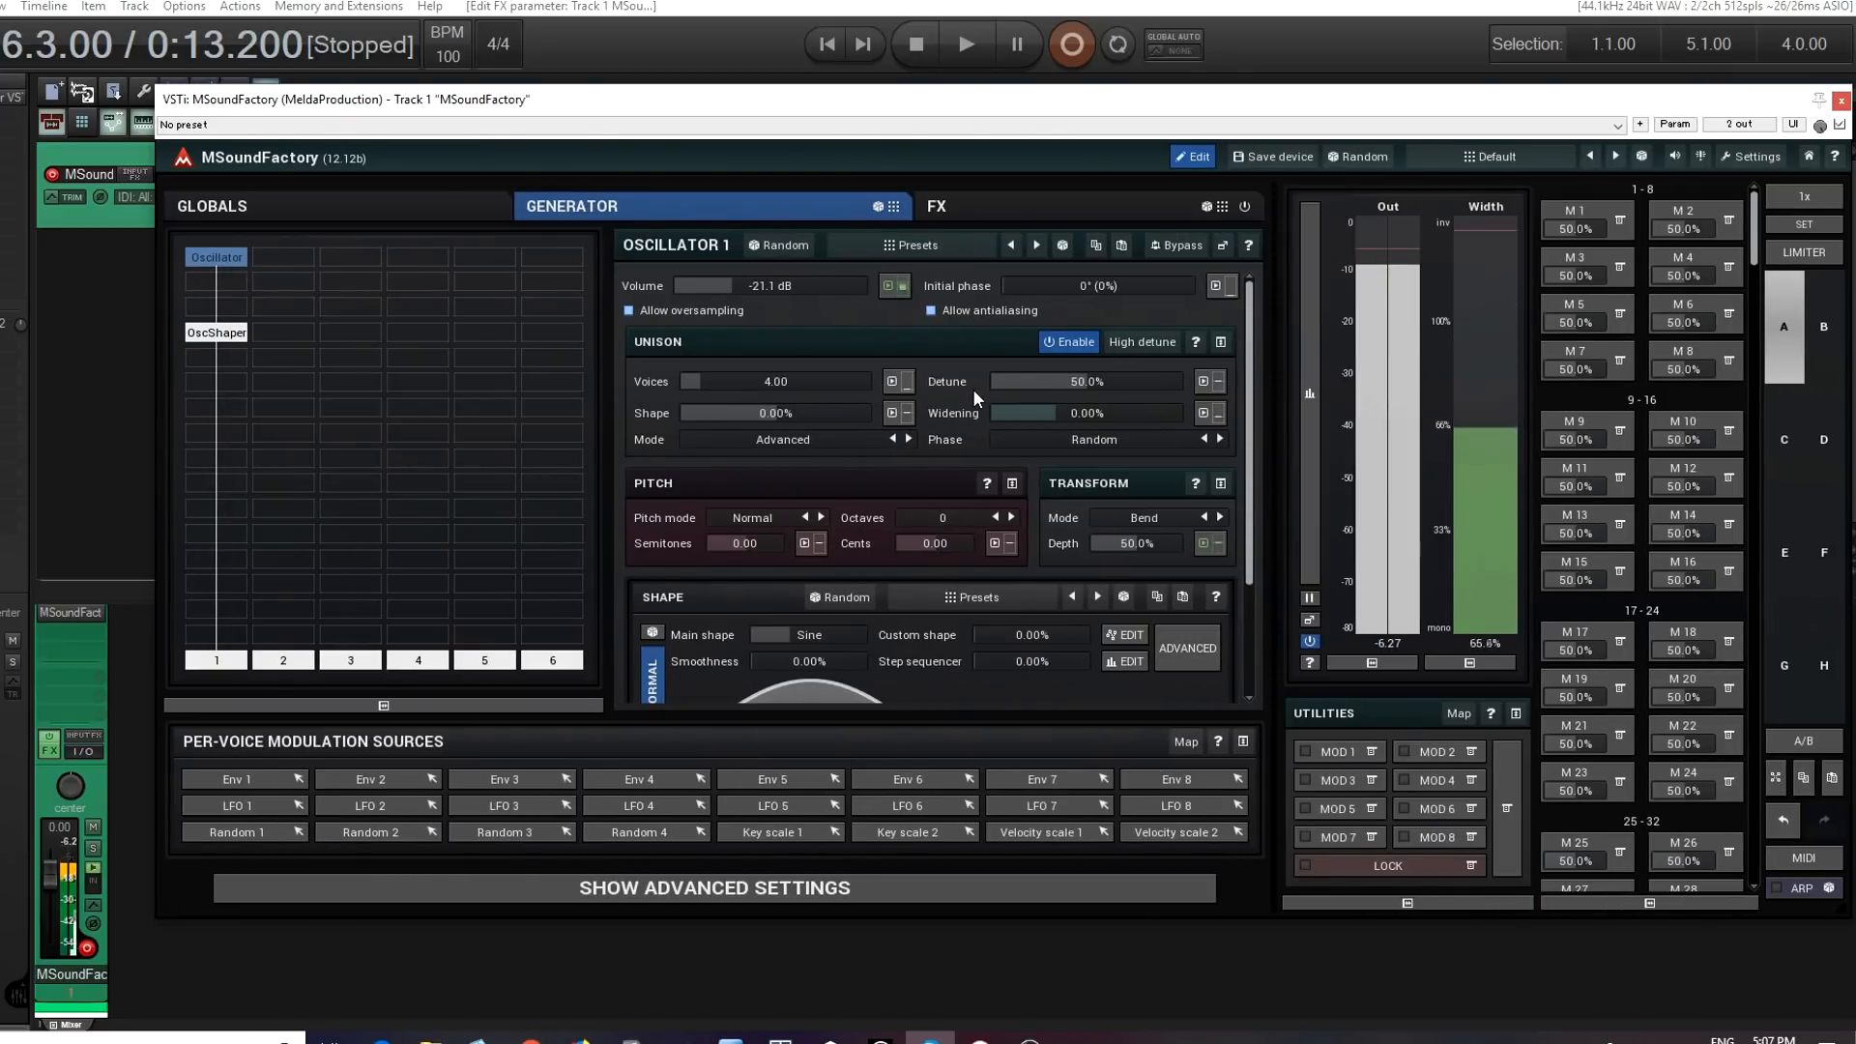
left_click(1075, 342)
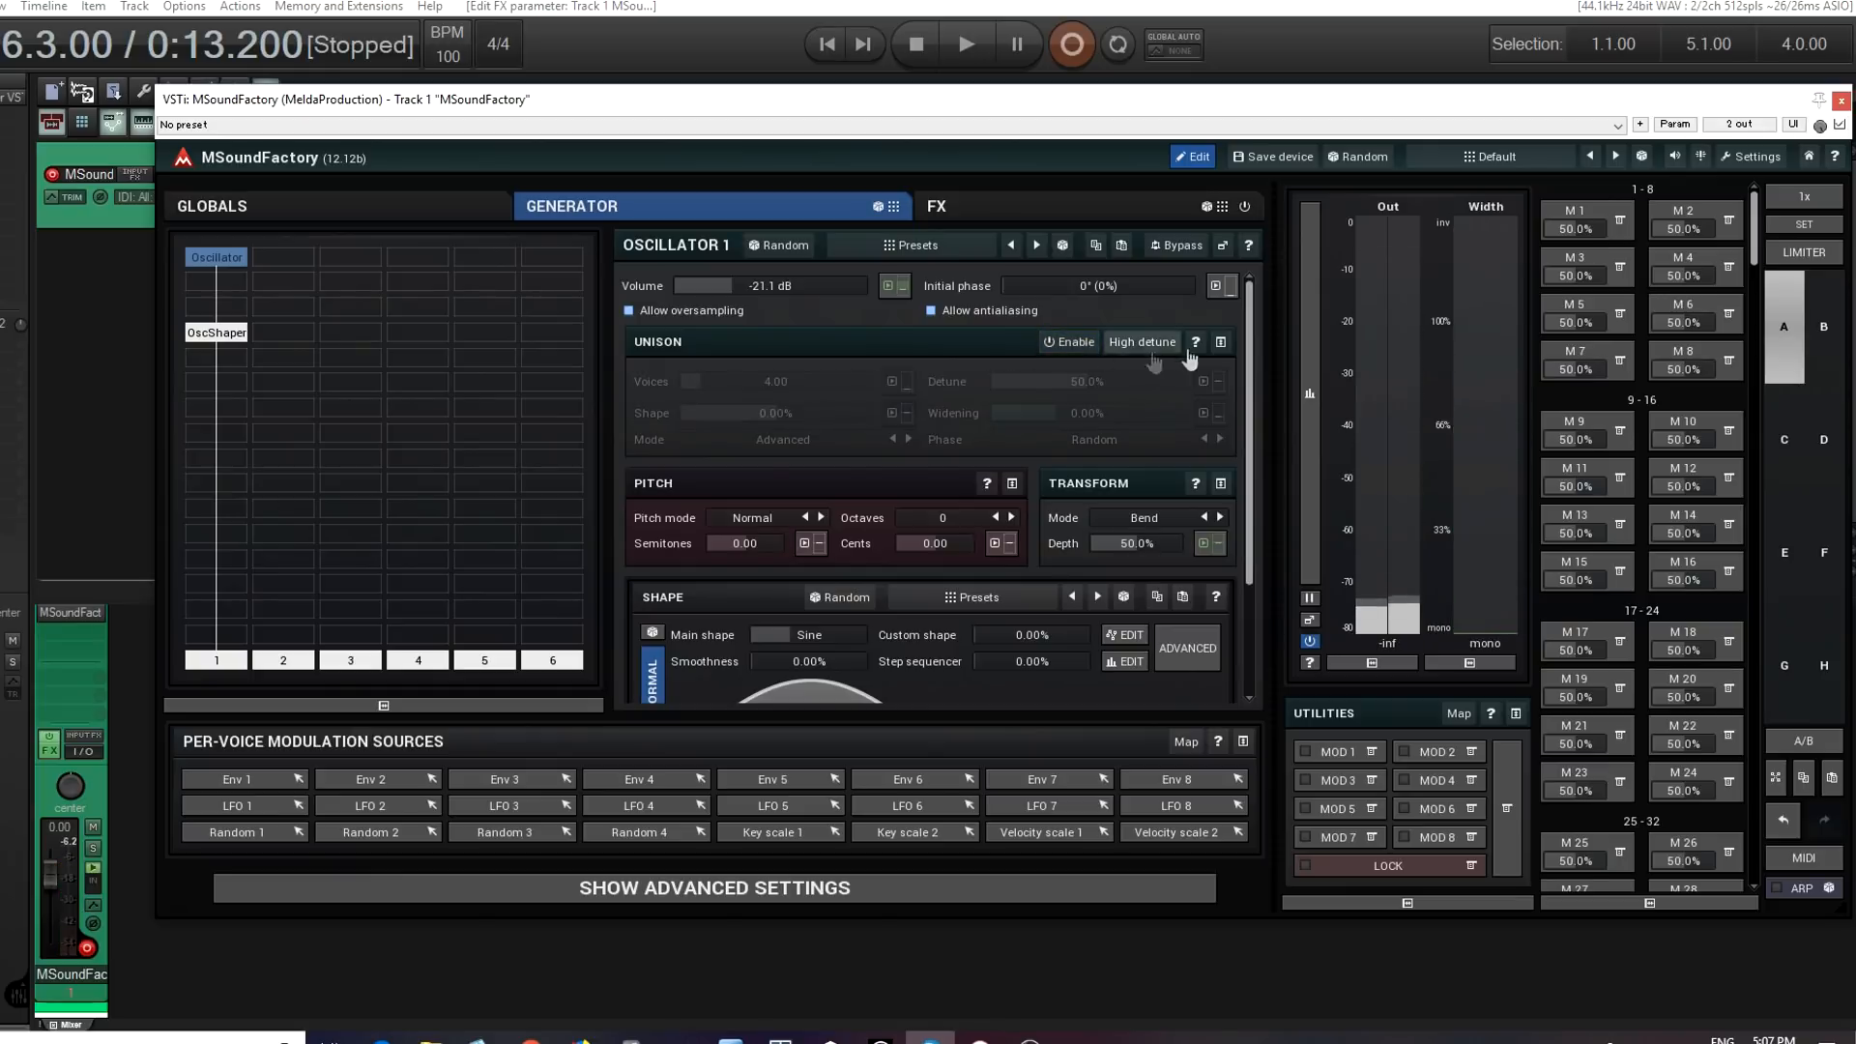
- Move the oscilloscope lower in the first FX lane and insert a DoubleTracker above it with its Focus at 134.6 Hz
left_click(996, 206)
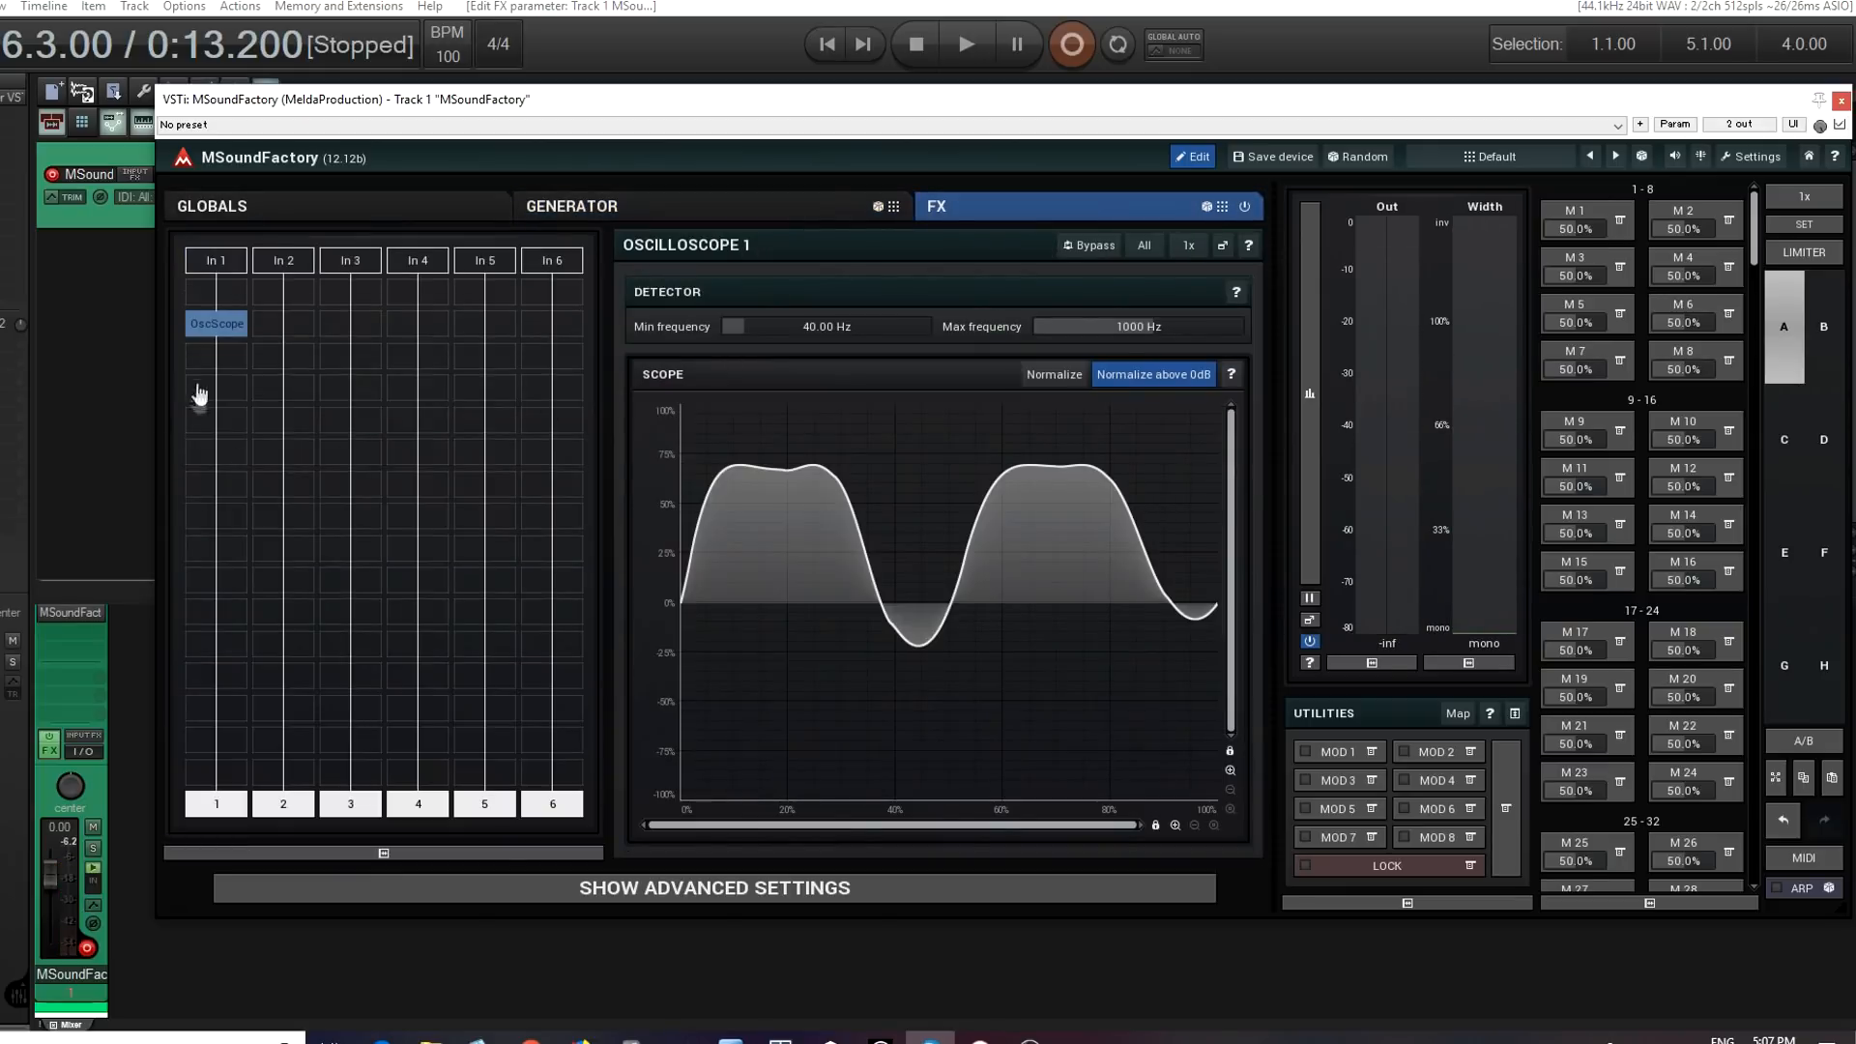
left_click_drag(212, 336, 214, 491)
double_click(228, 365)
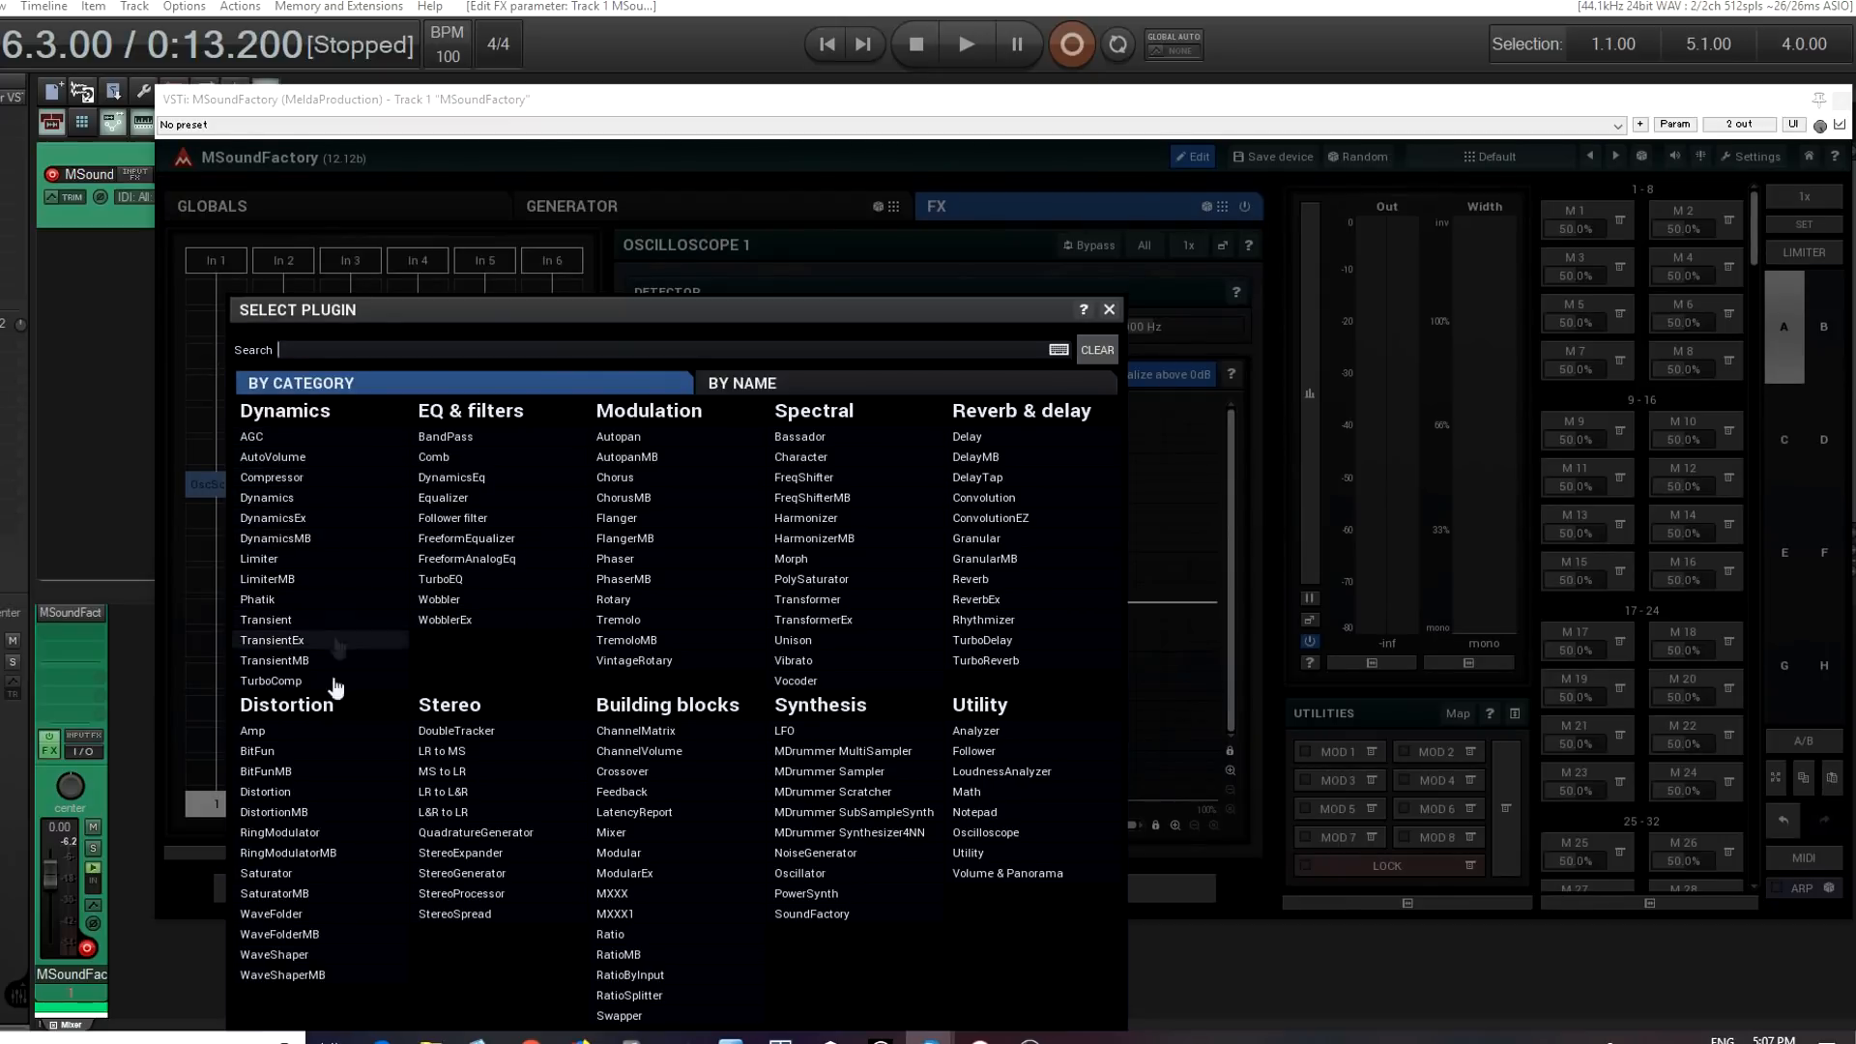
left_click(454, 730)
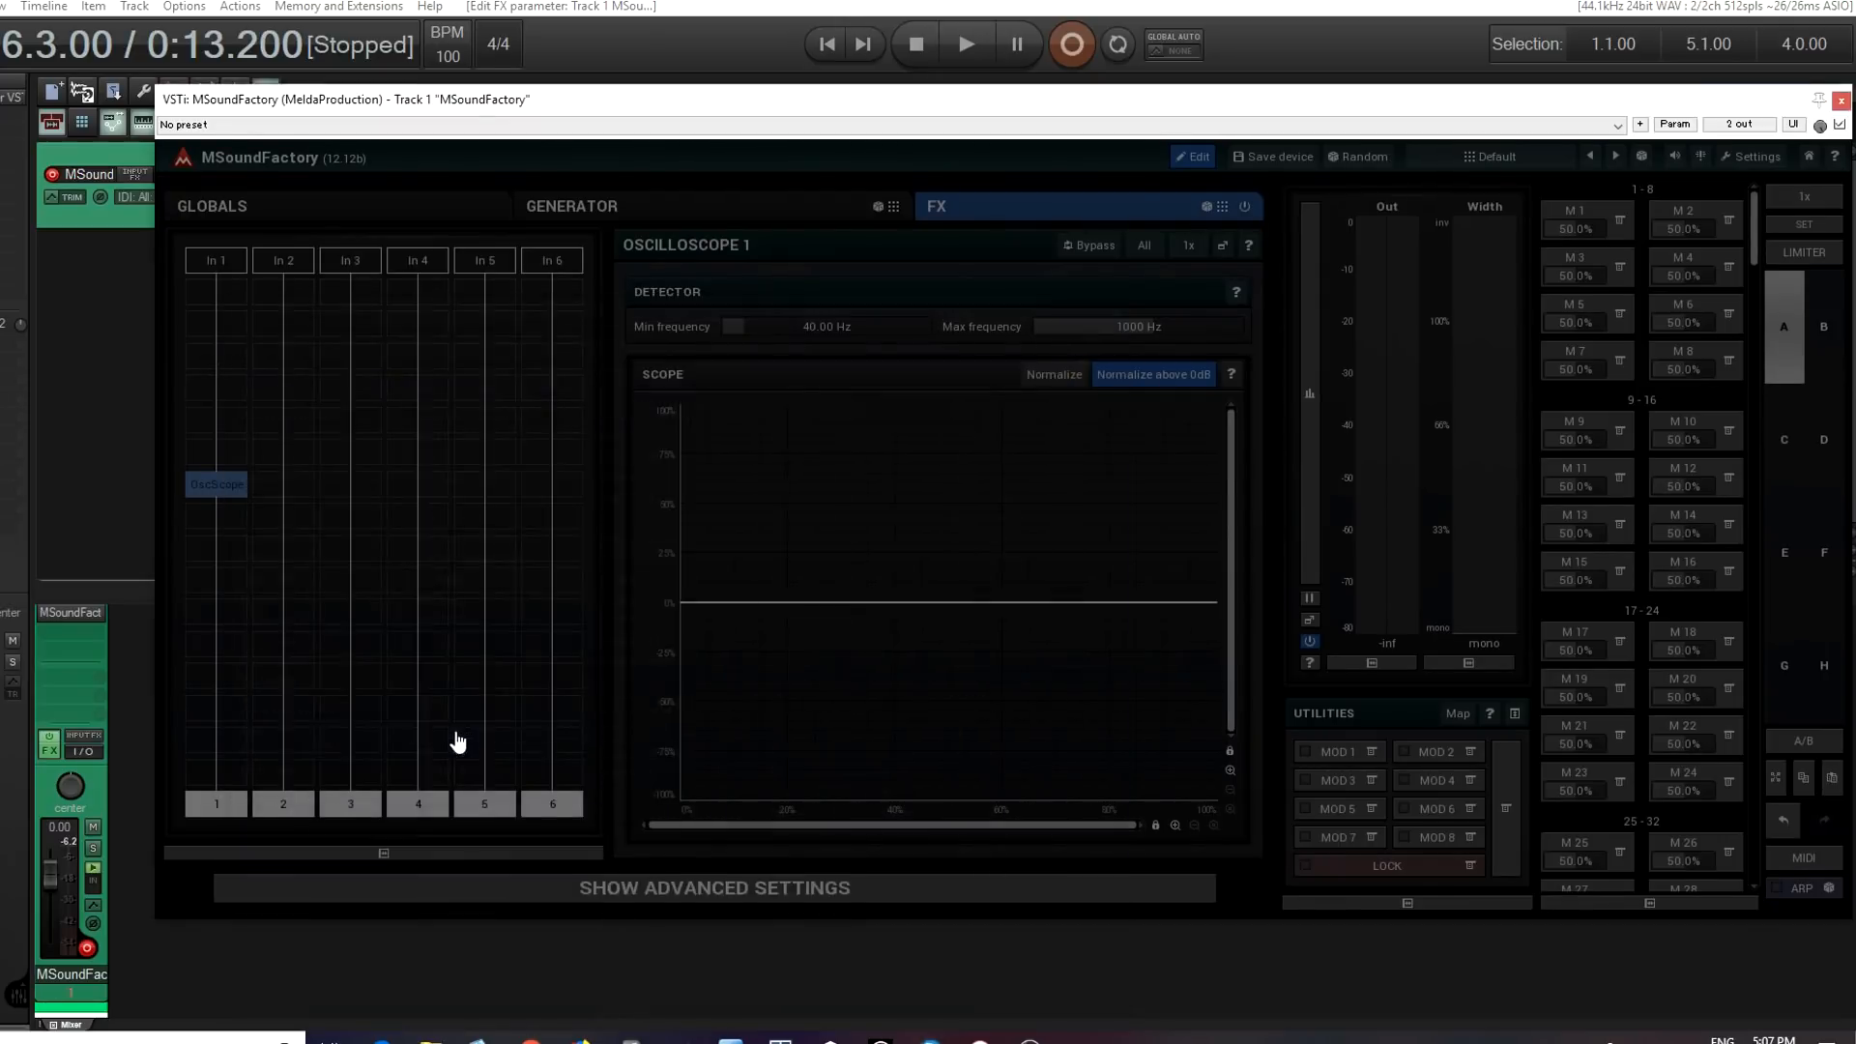
left_click_drag(913, 312, 913, 285)
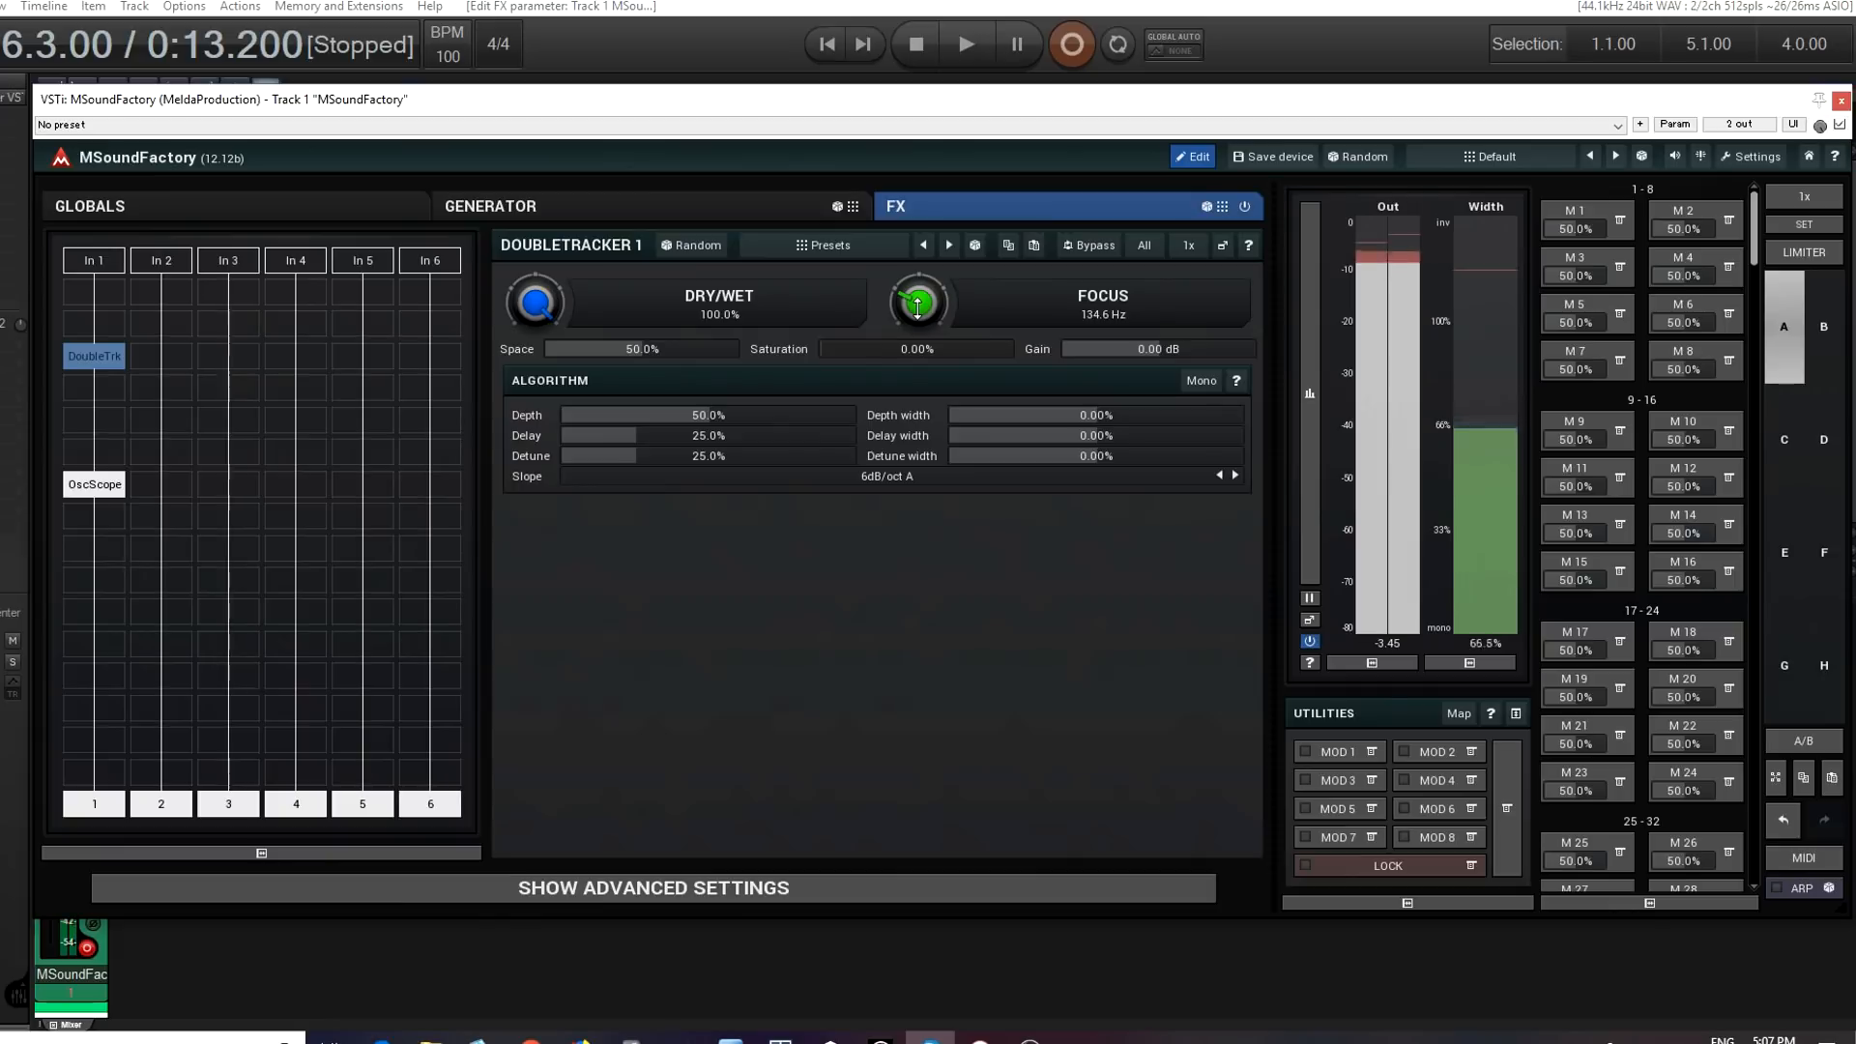
- Audition Saw, Rectangle and Triangle as the Oscillator's main shape in the generator, and return it to Sine
left_click(576, 203)
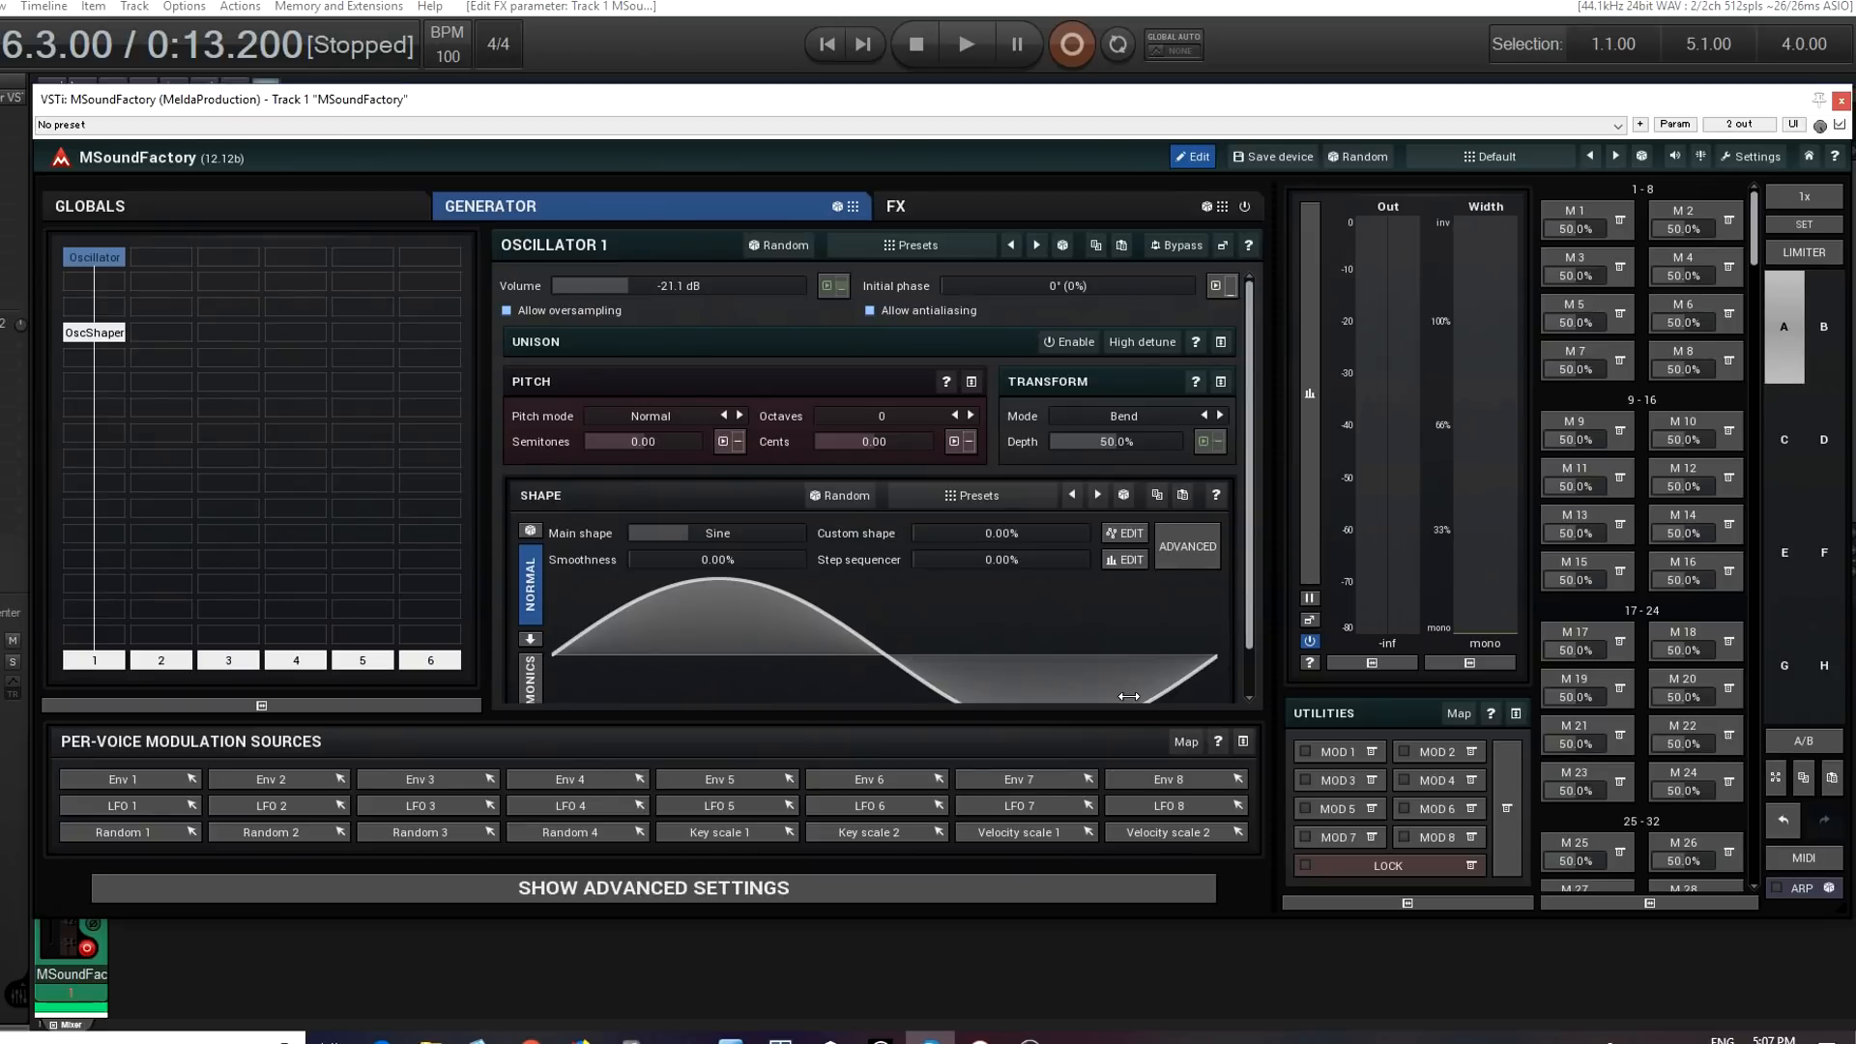
left_click(982, 645)
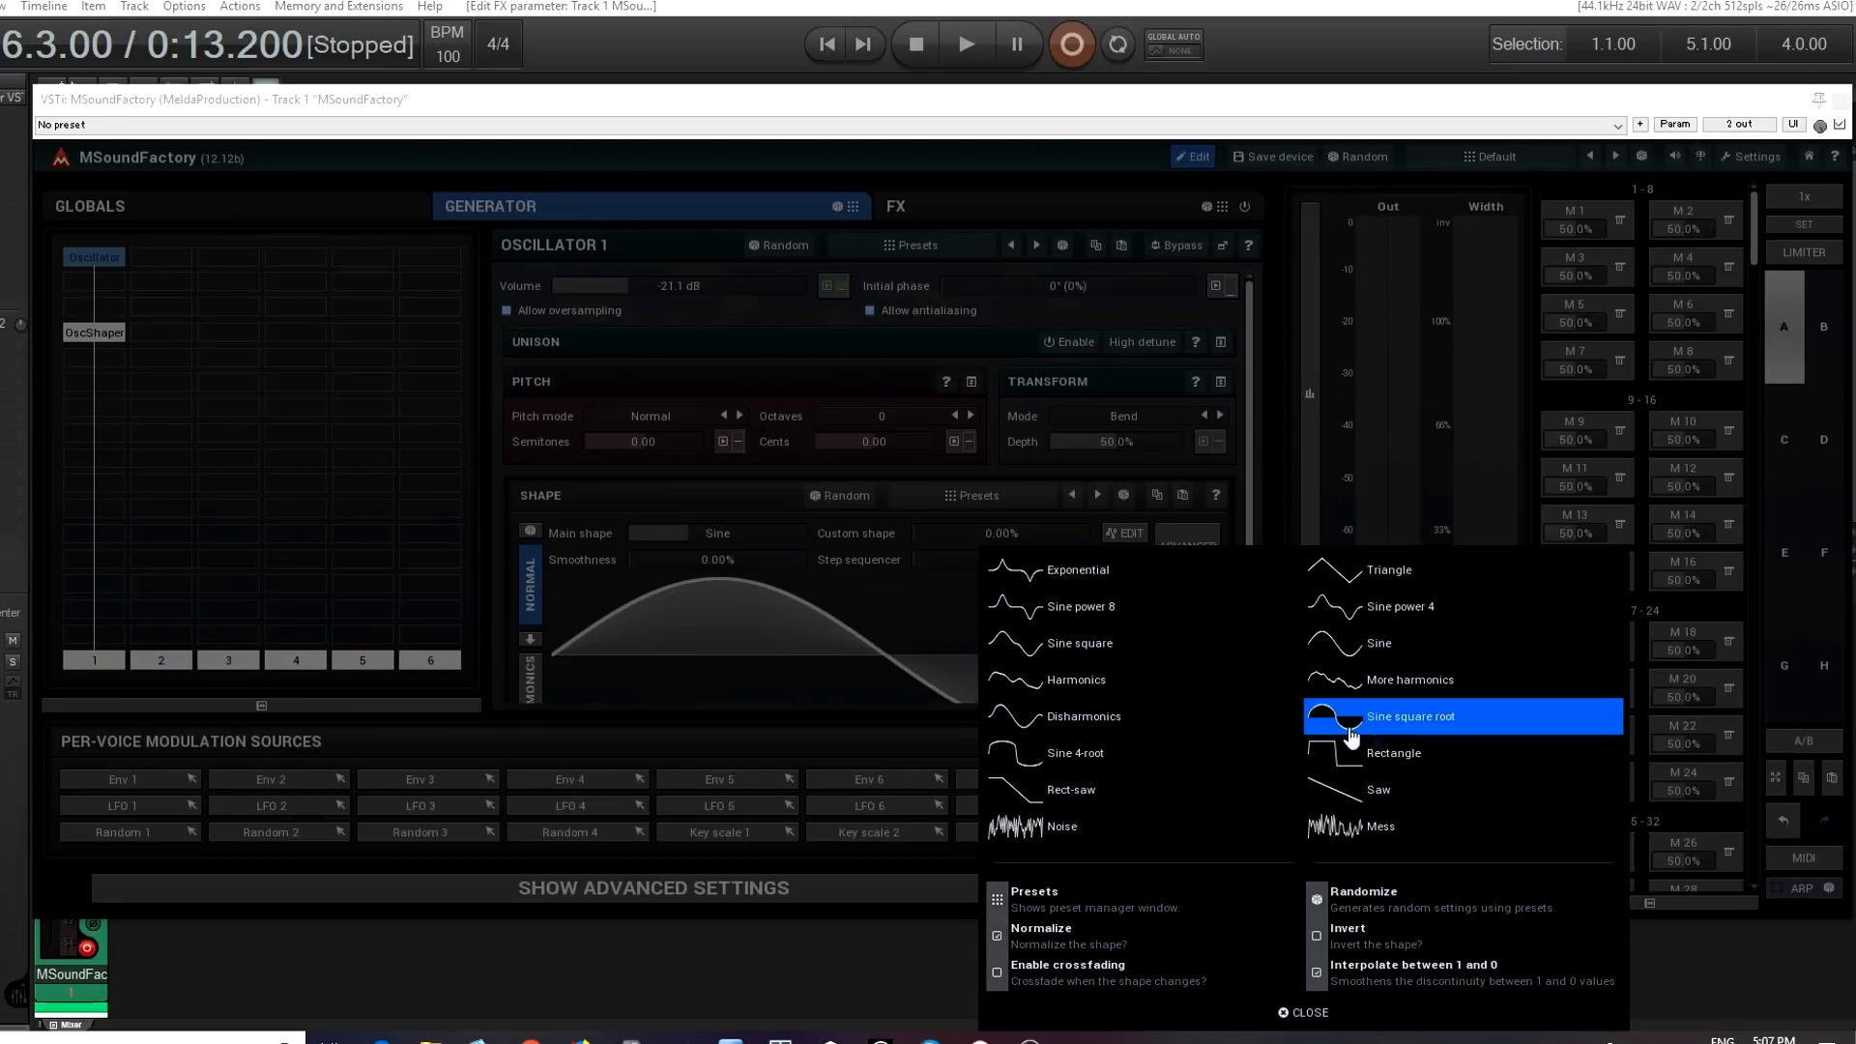
left_click(1446, 795)
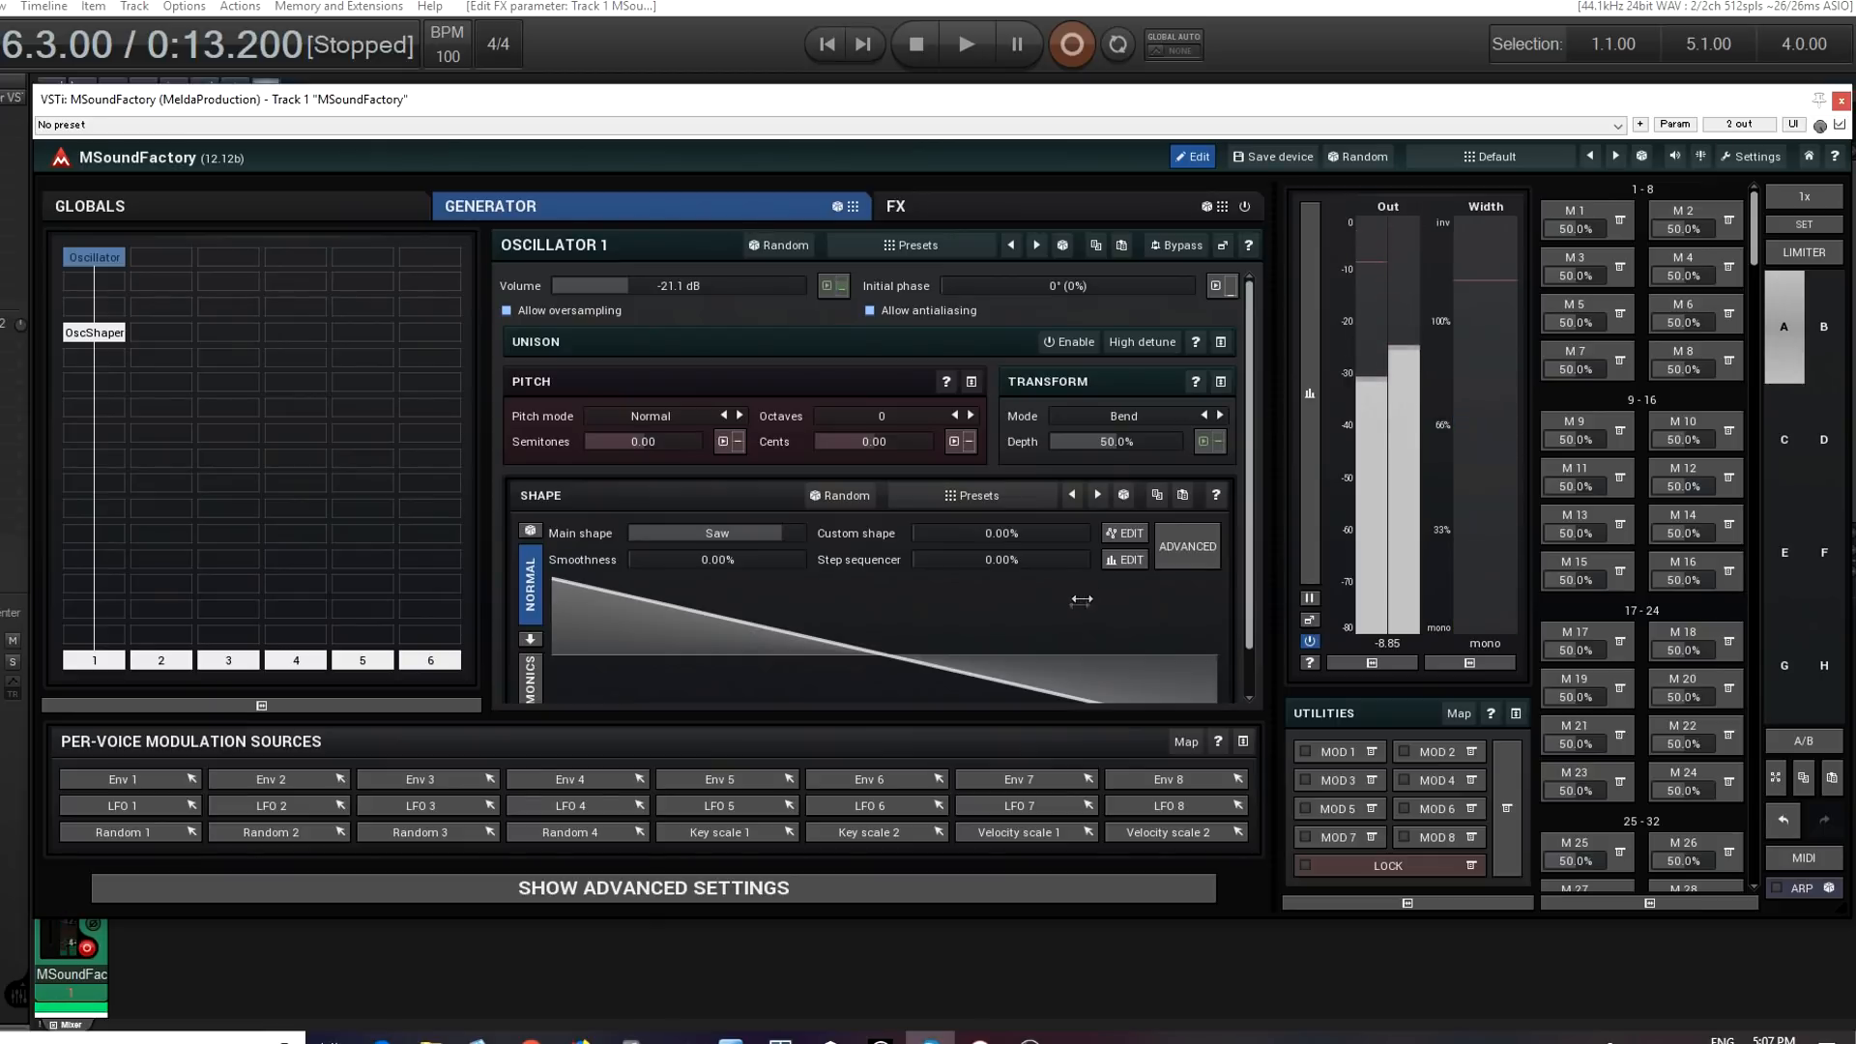
left_click(997, 611)
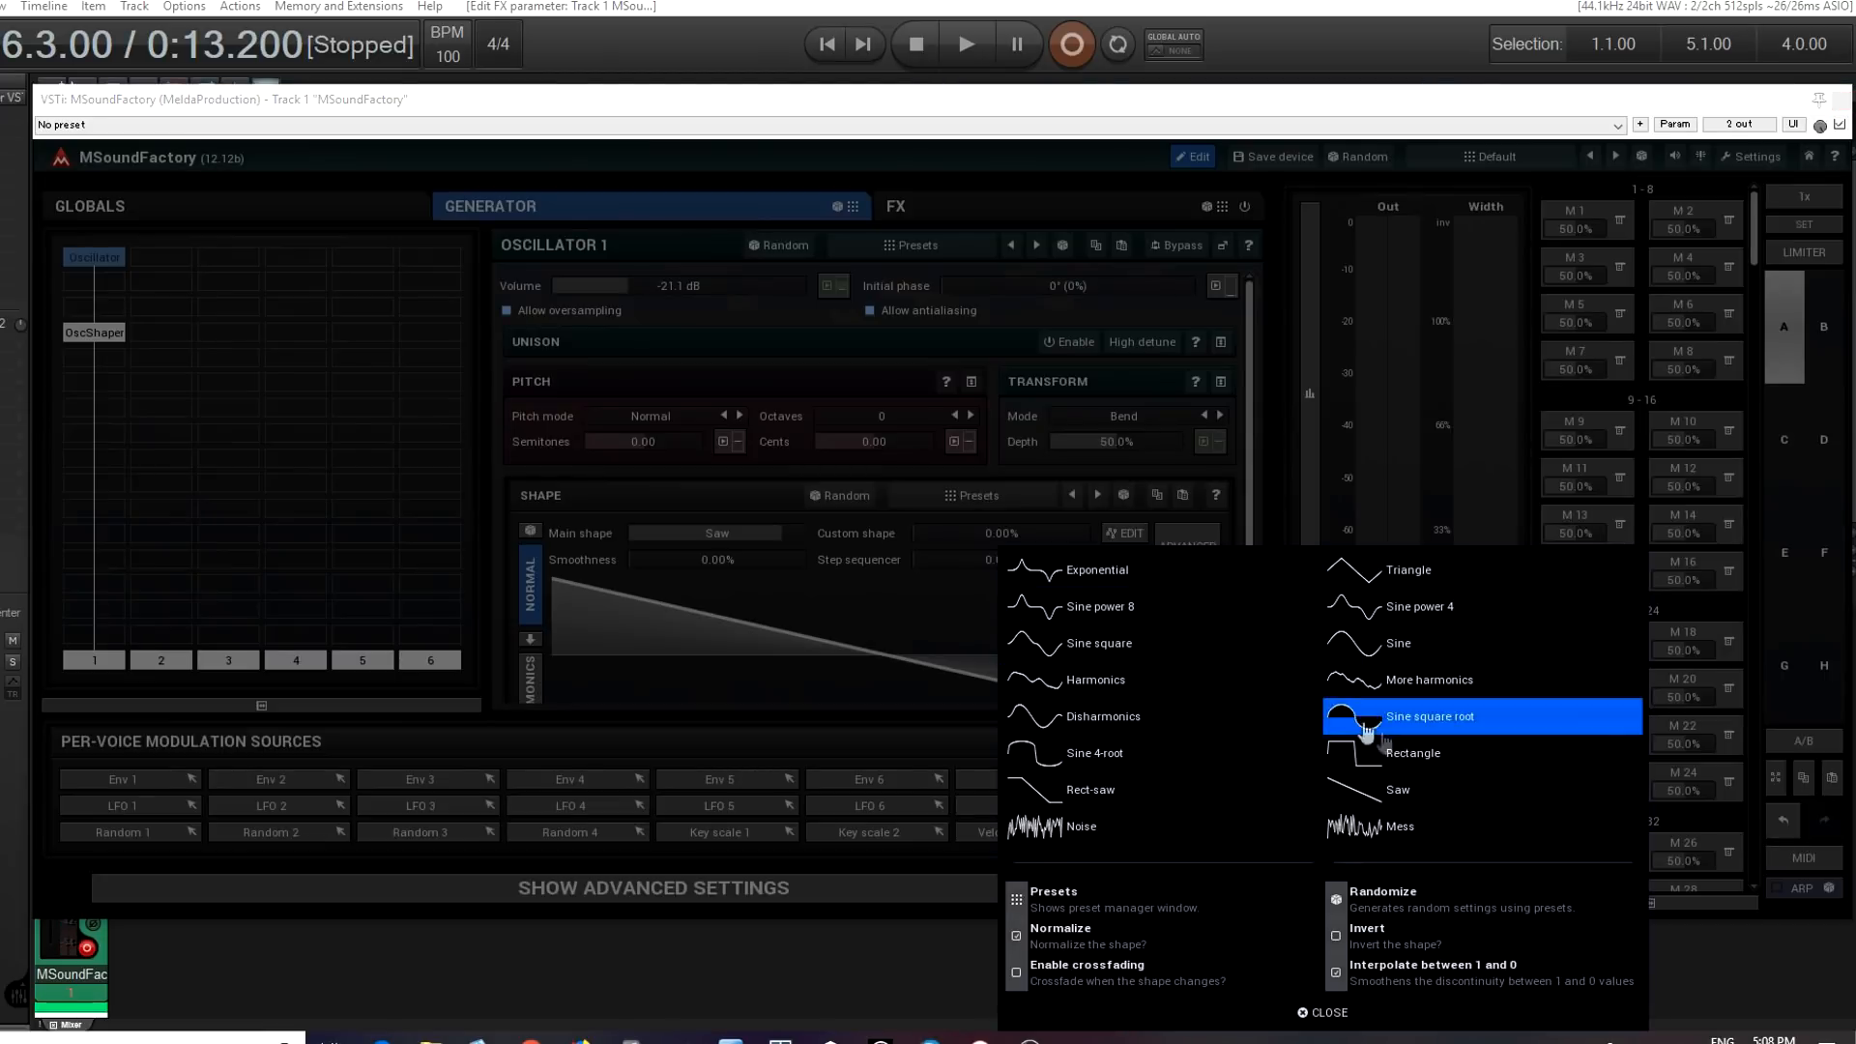
left_click(1411, 742)
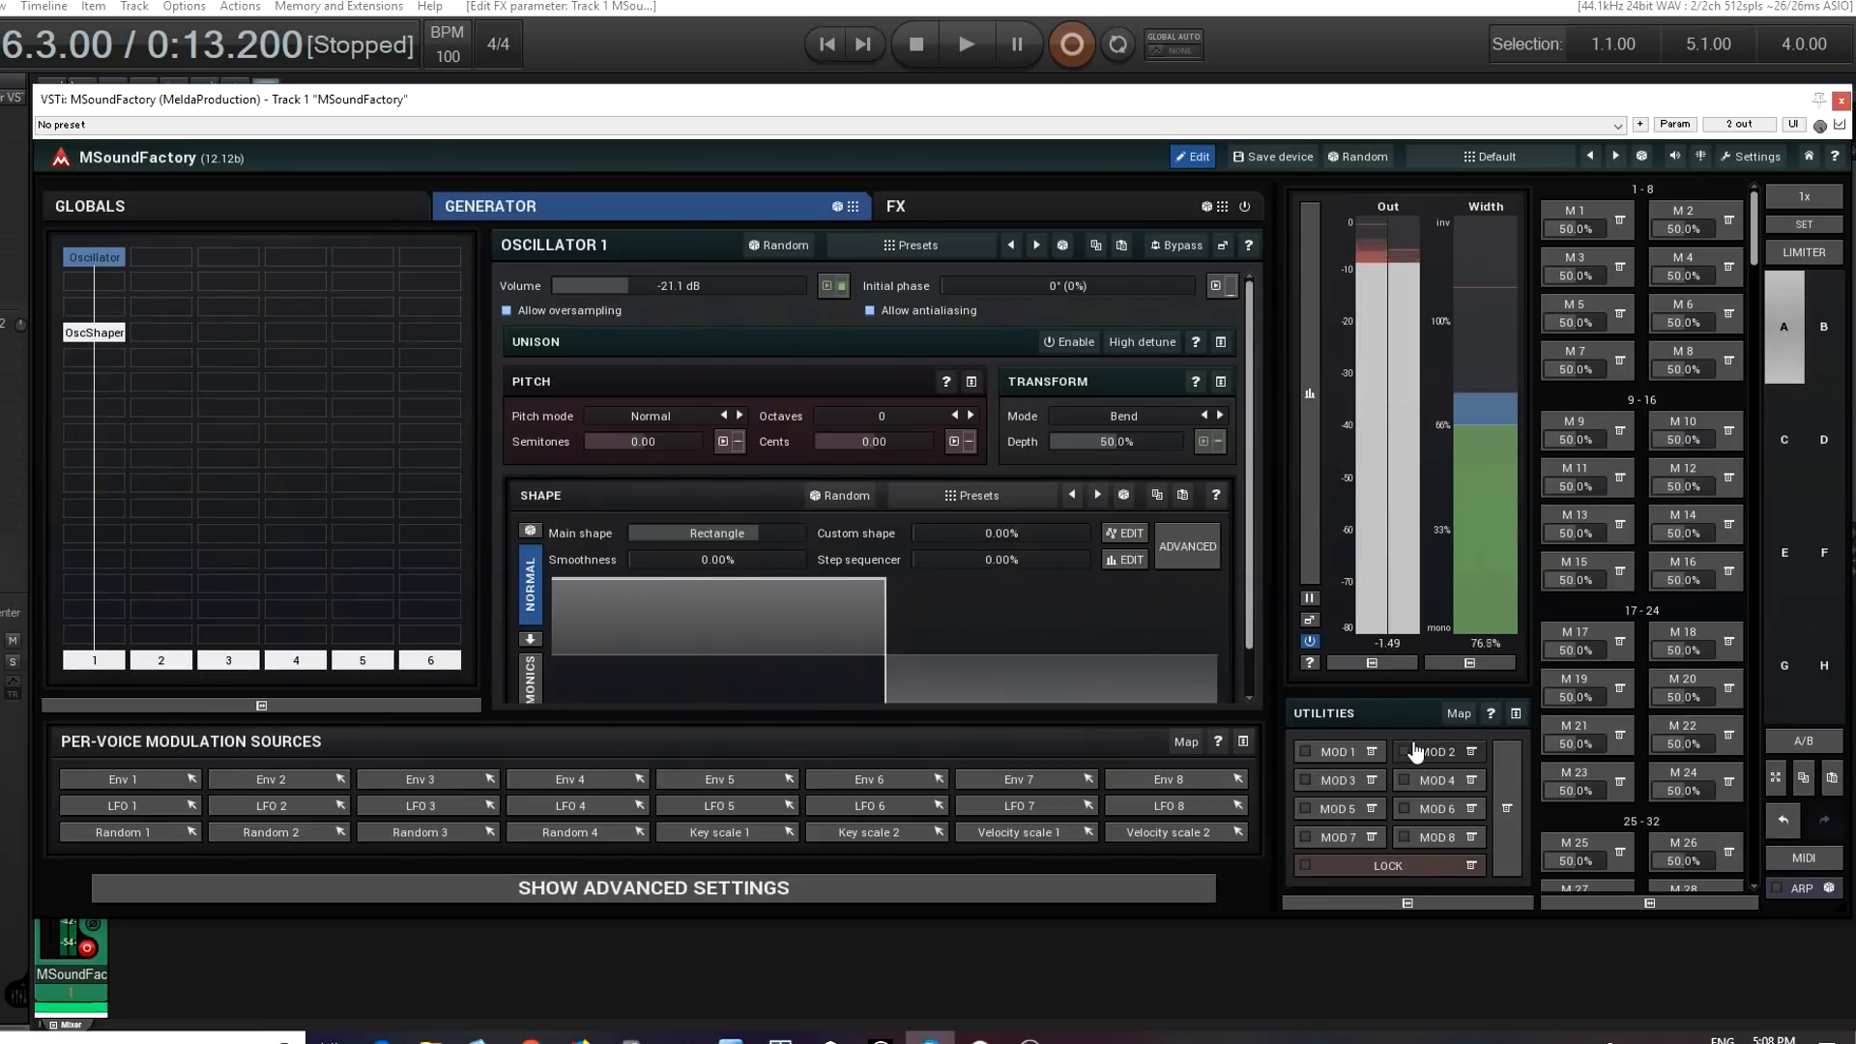
right_click(924, 611)
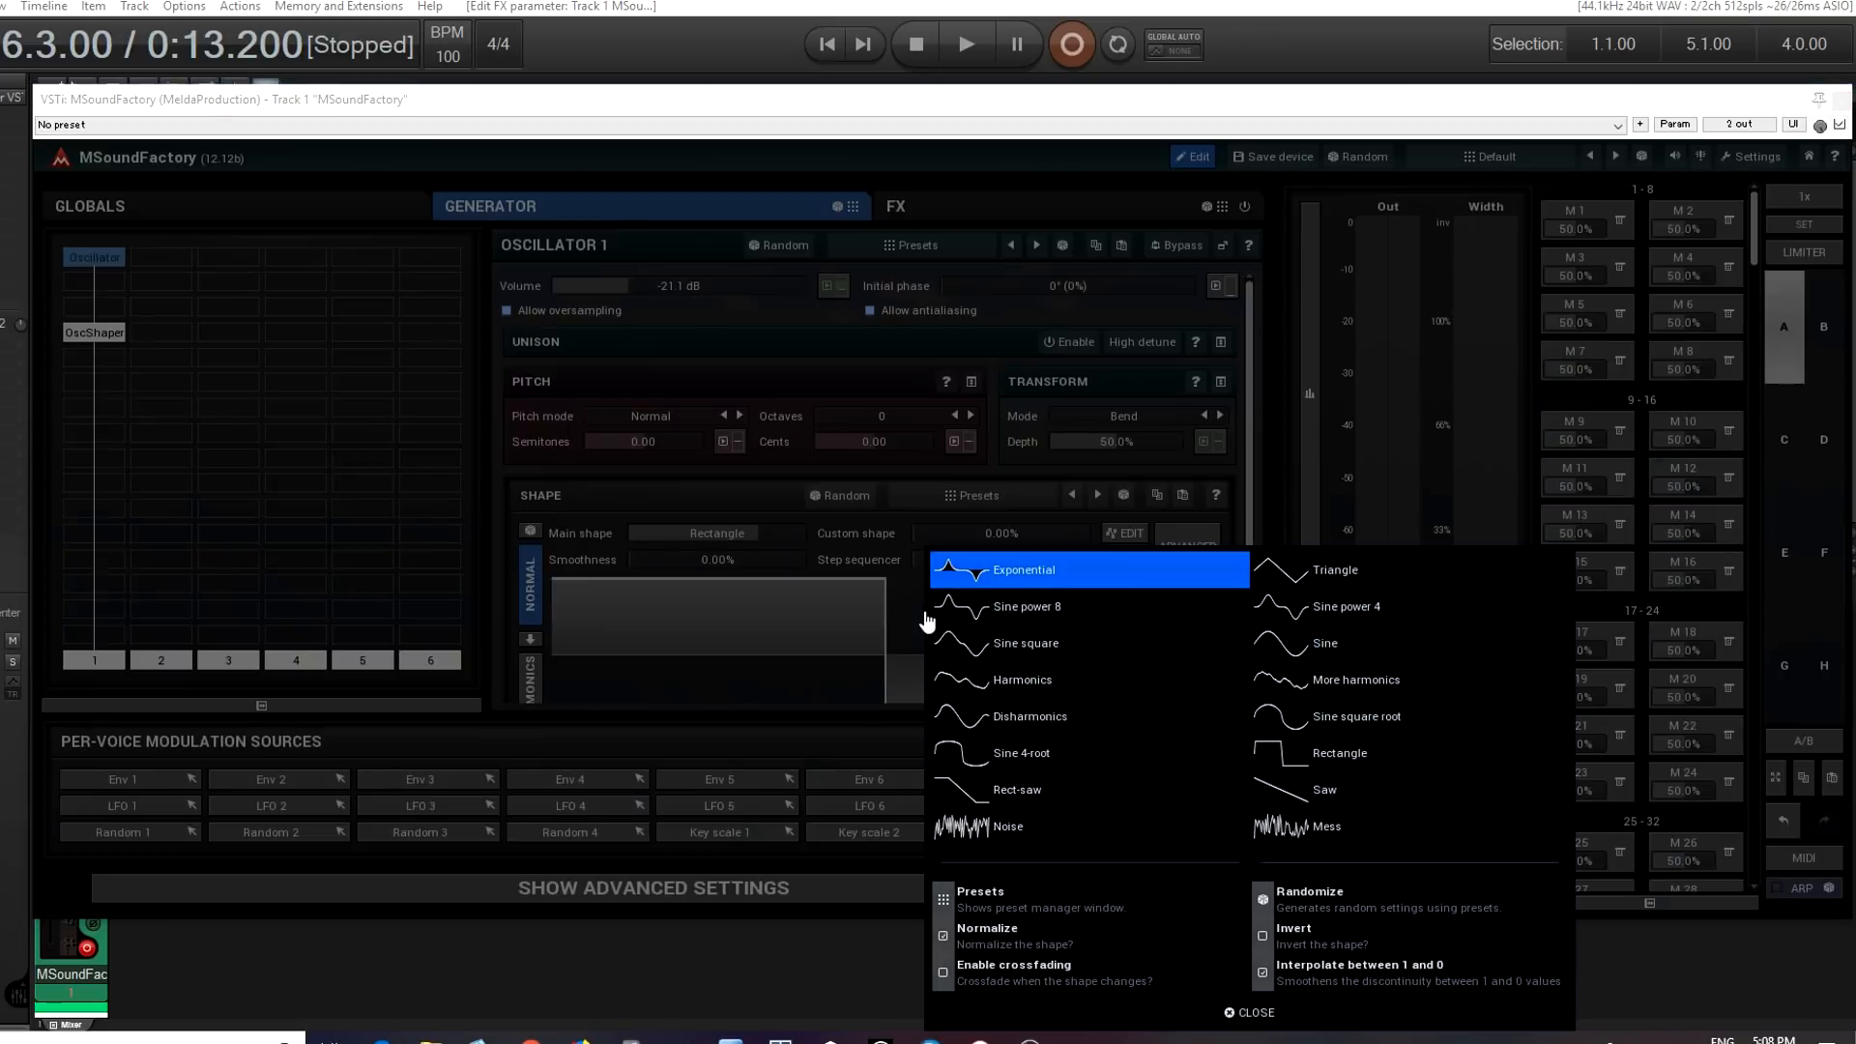
left_click(1328, 582)
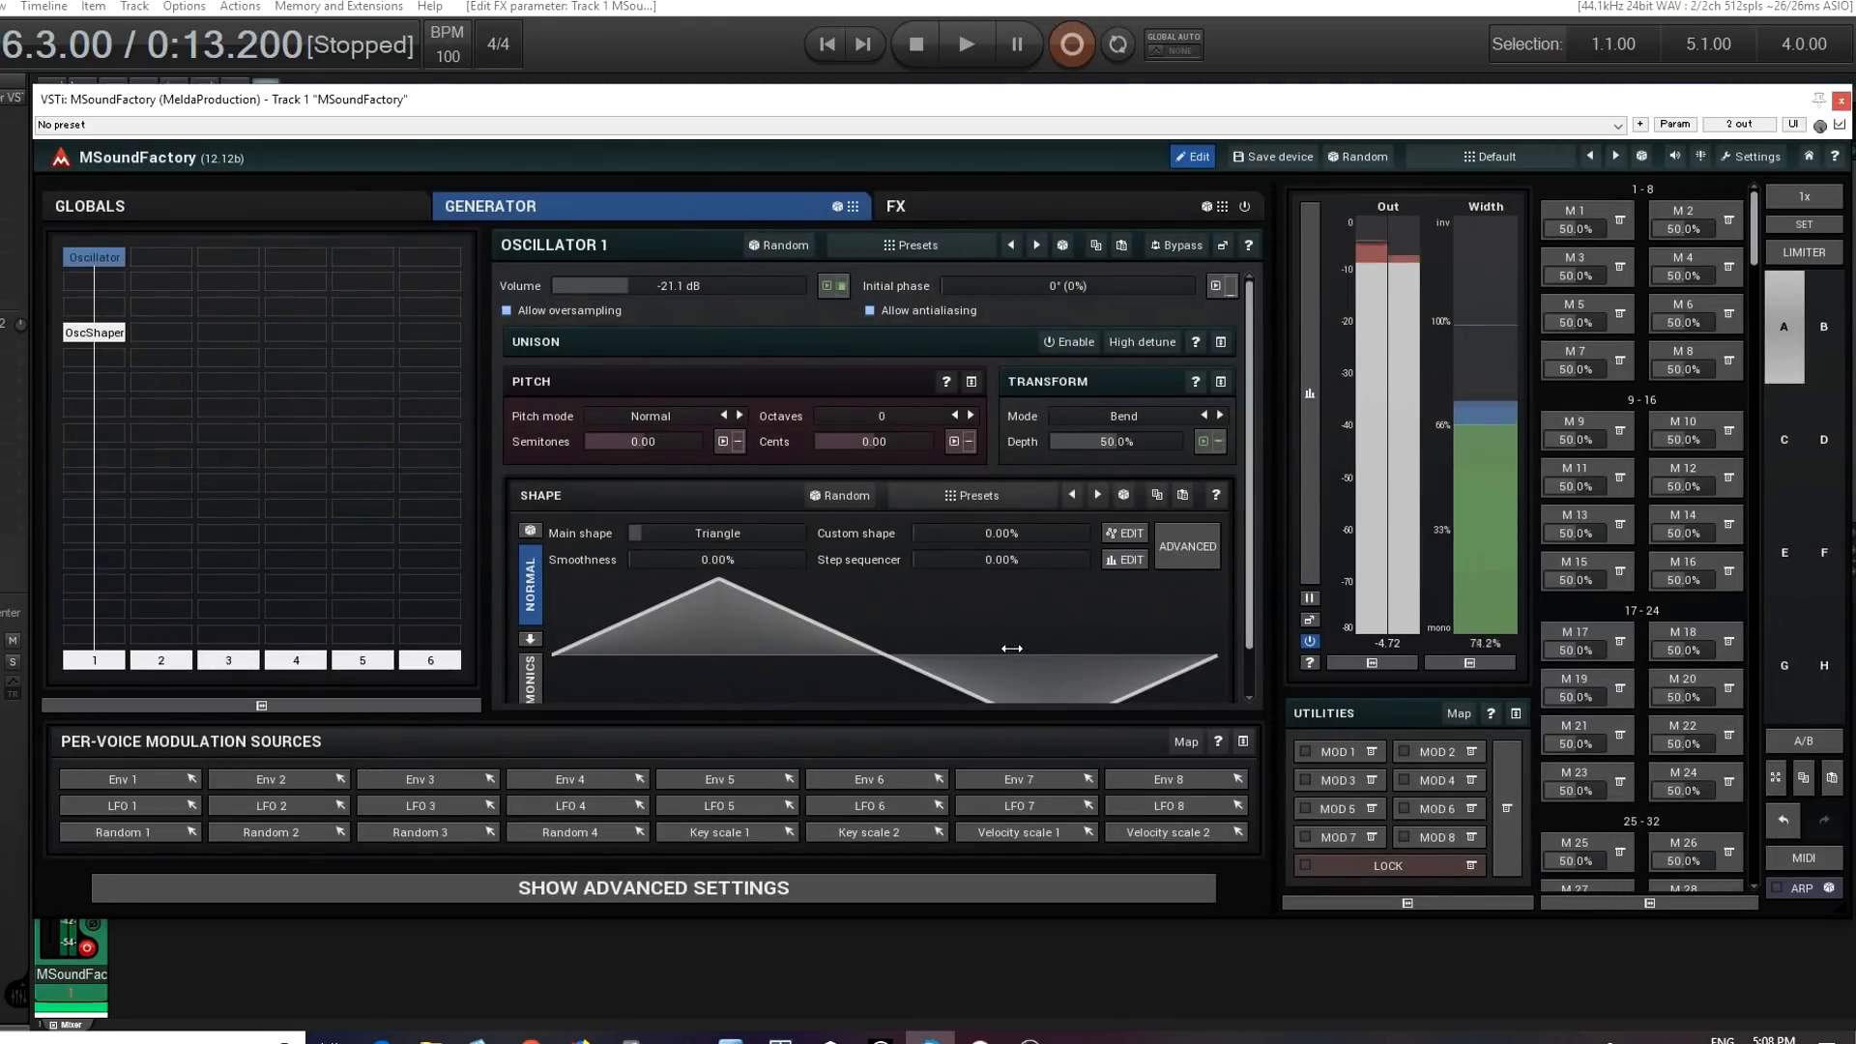
left_click(730, 534)
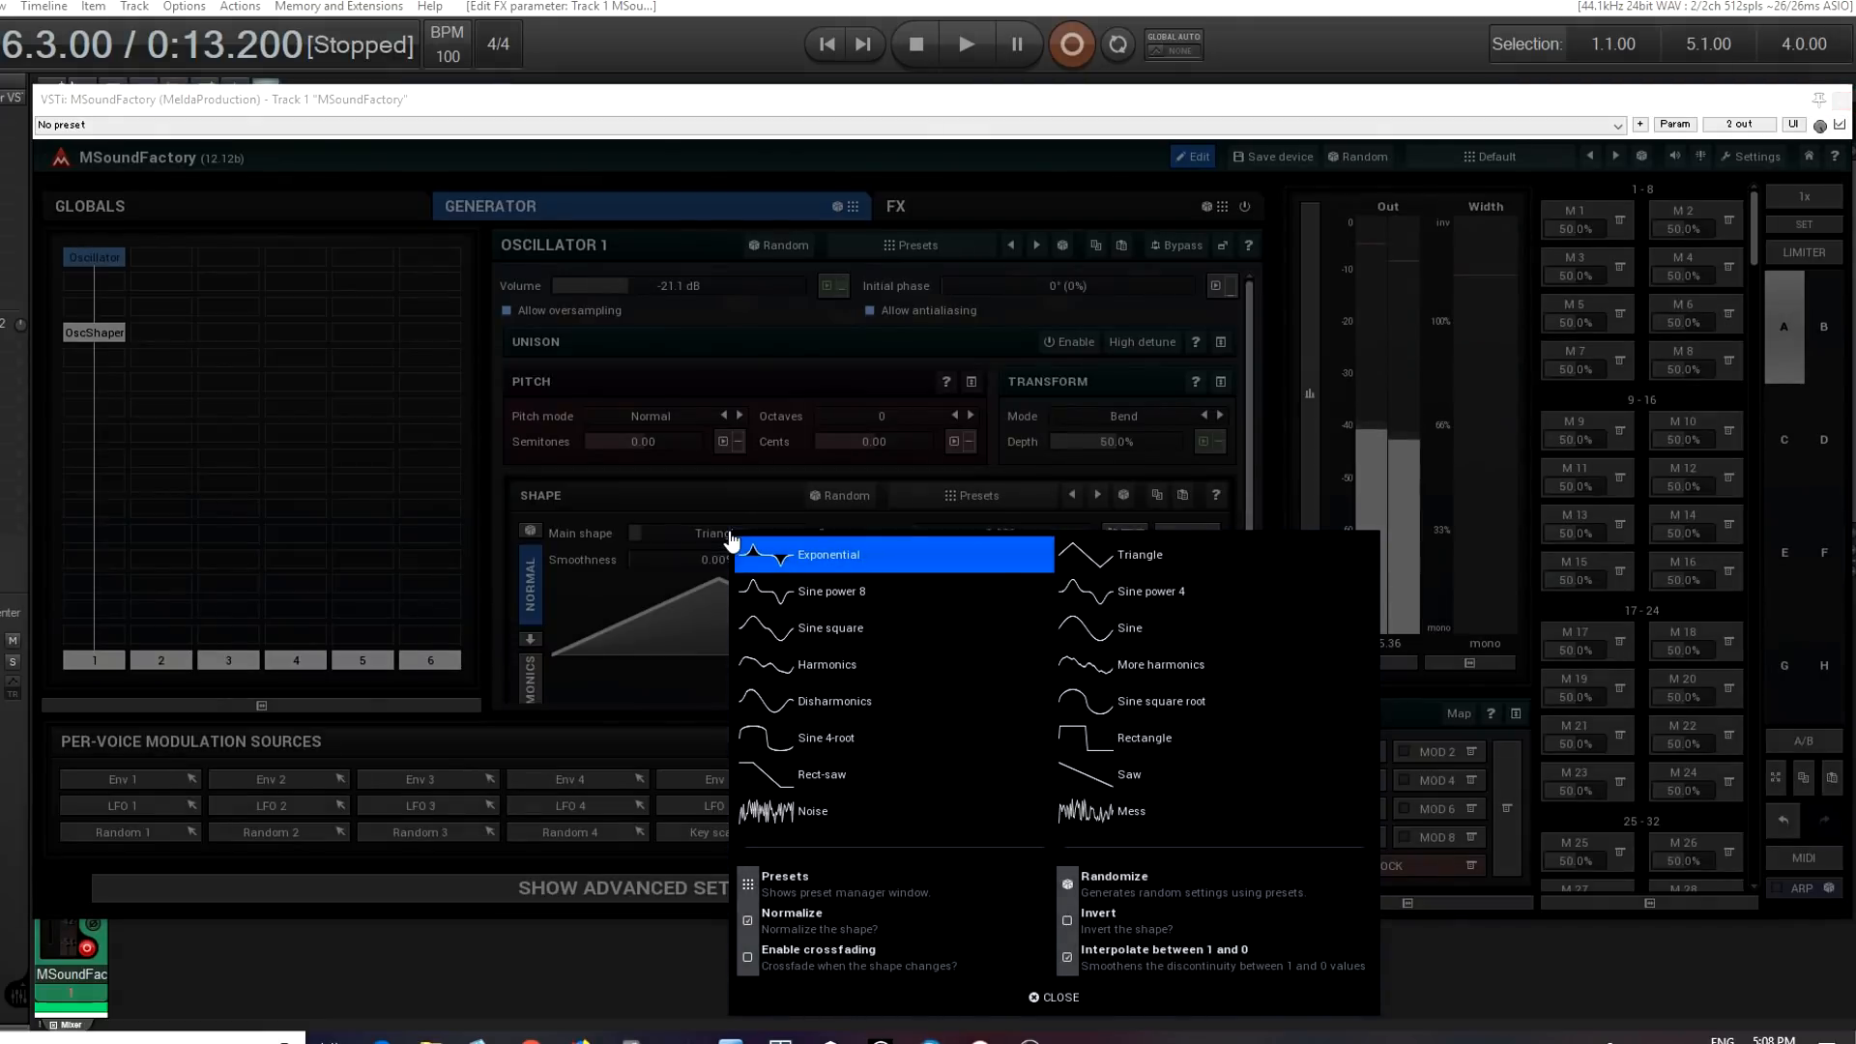
left_click(1110, 630)
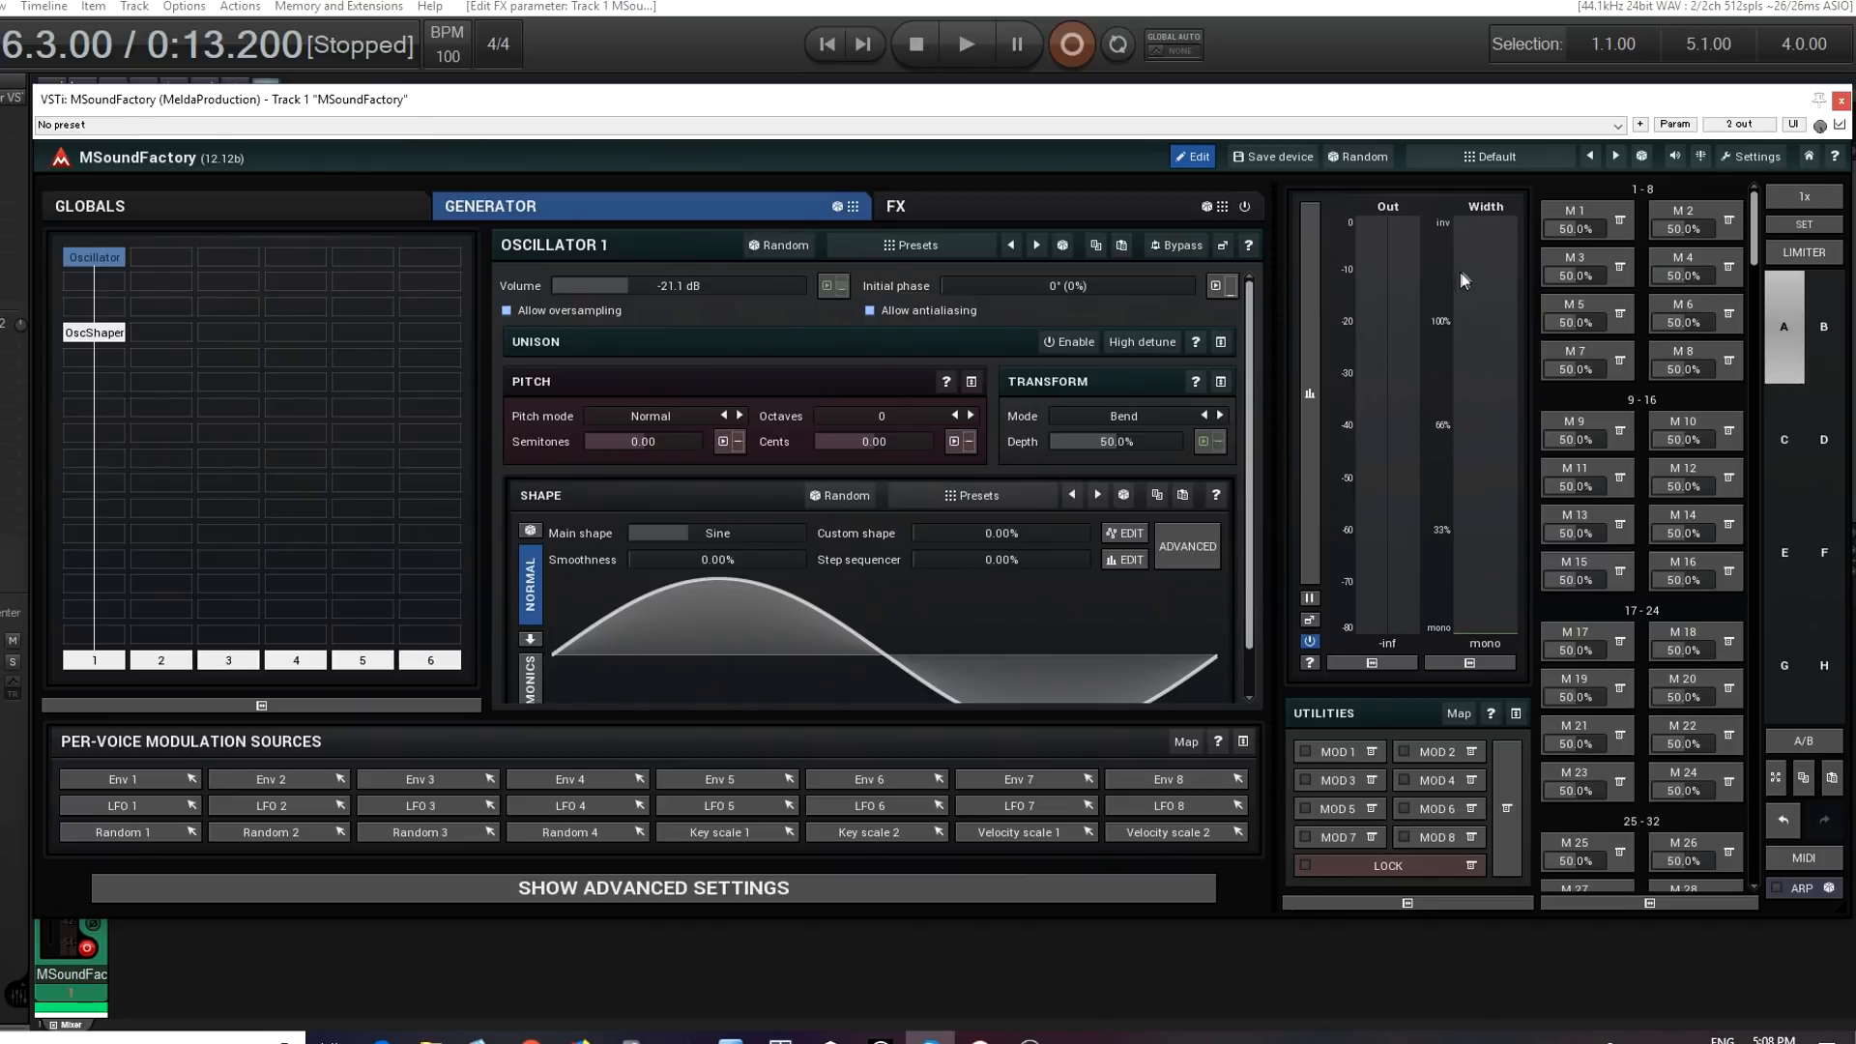
- Load the EP preset from the video folder of the device presets
left_click(1499, 169)
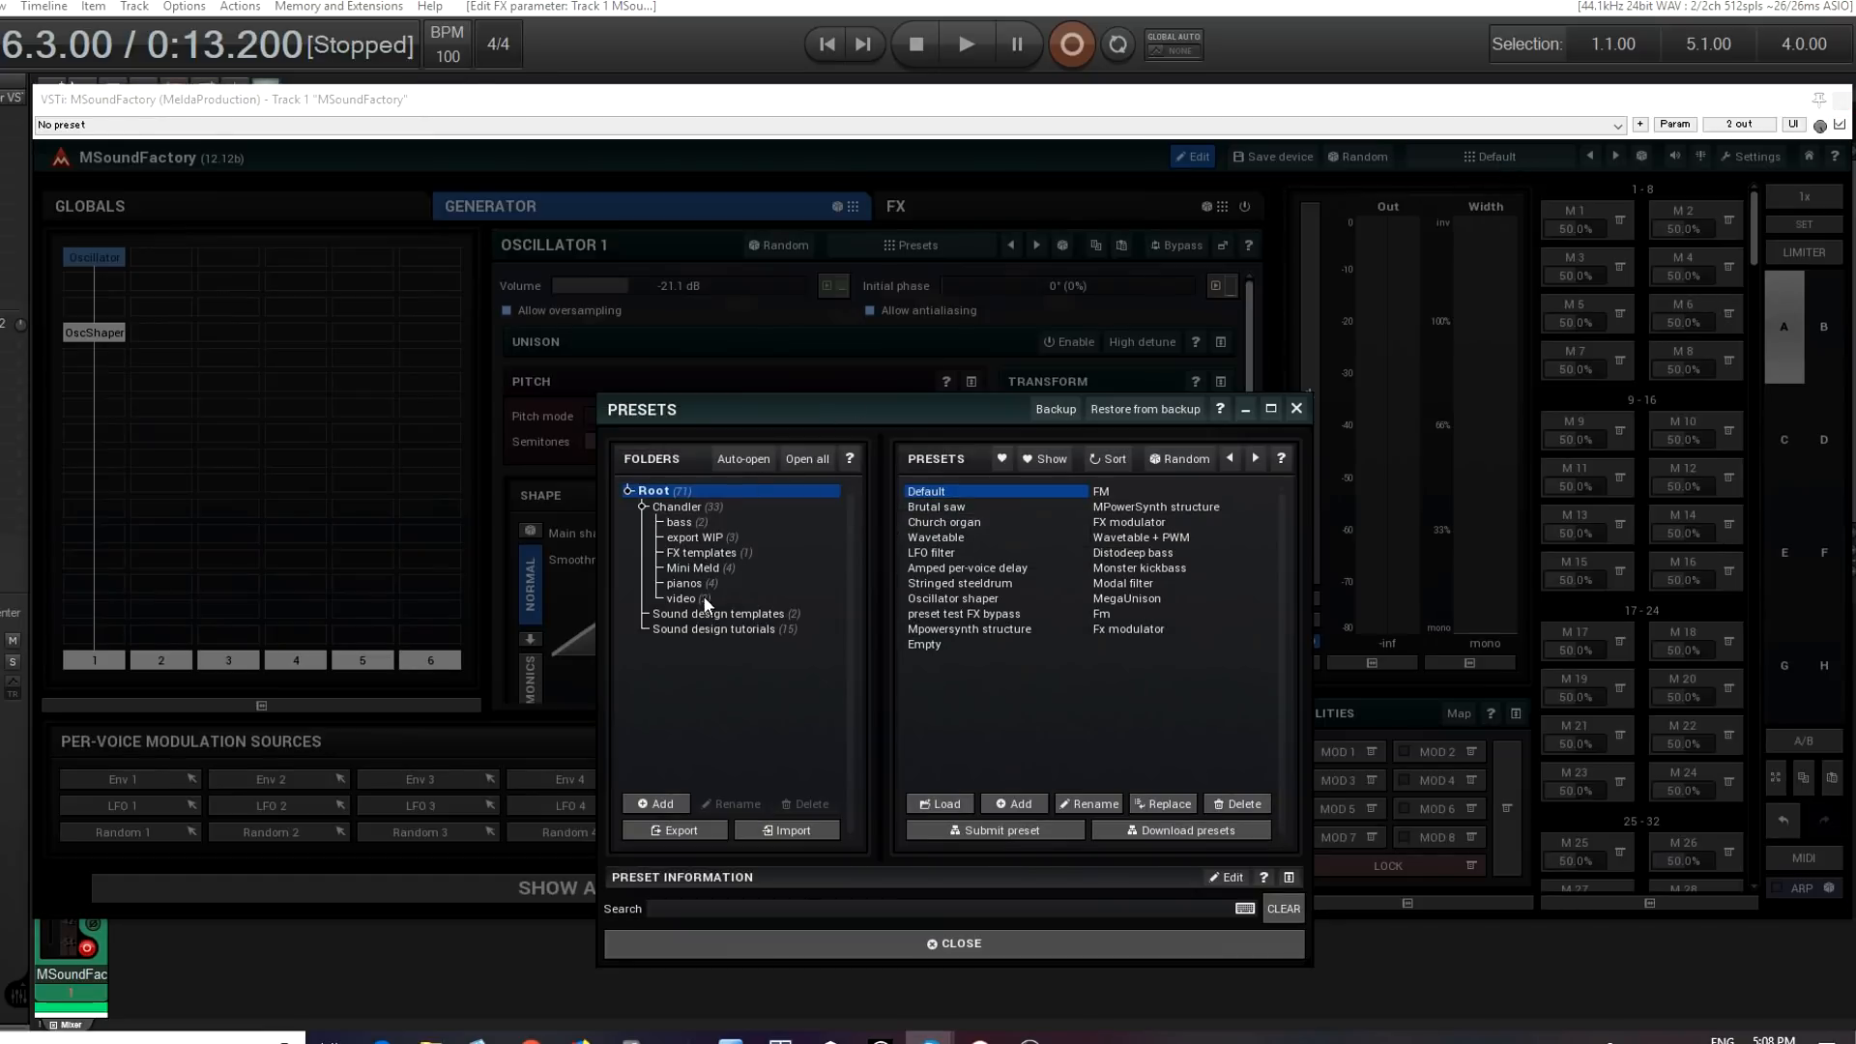
left_click(682, 598)
left_click(1001, 493)
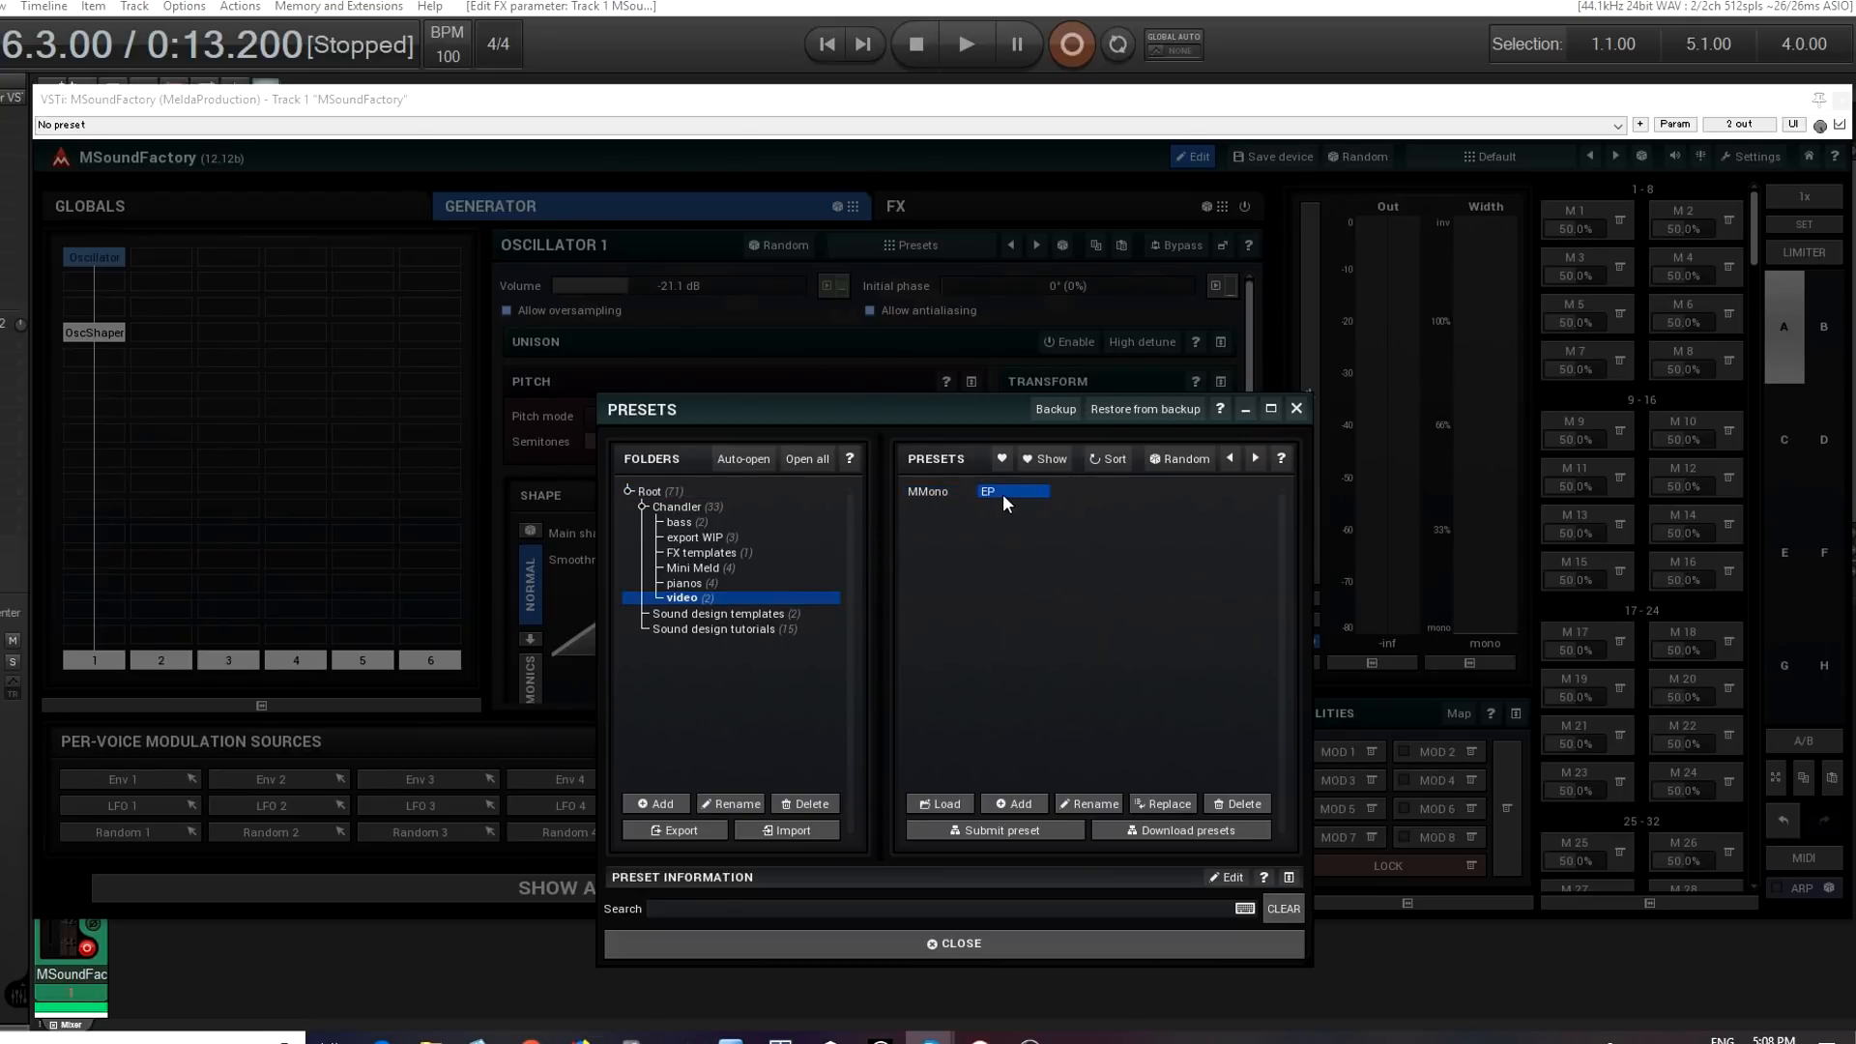
left_click(1047, 944)
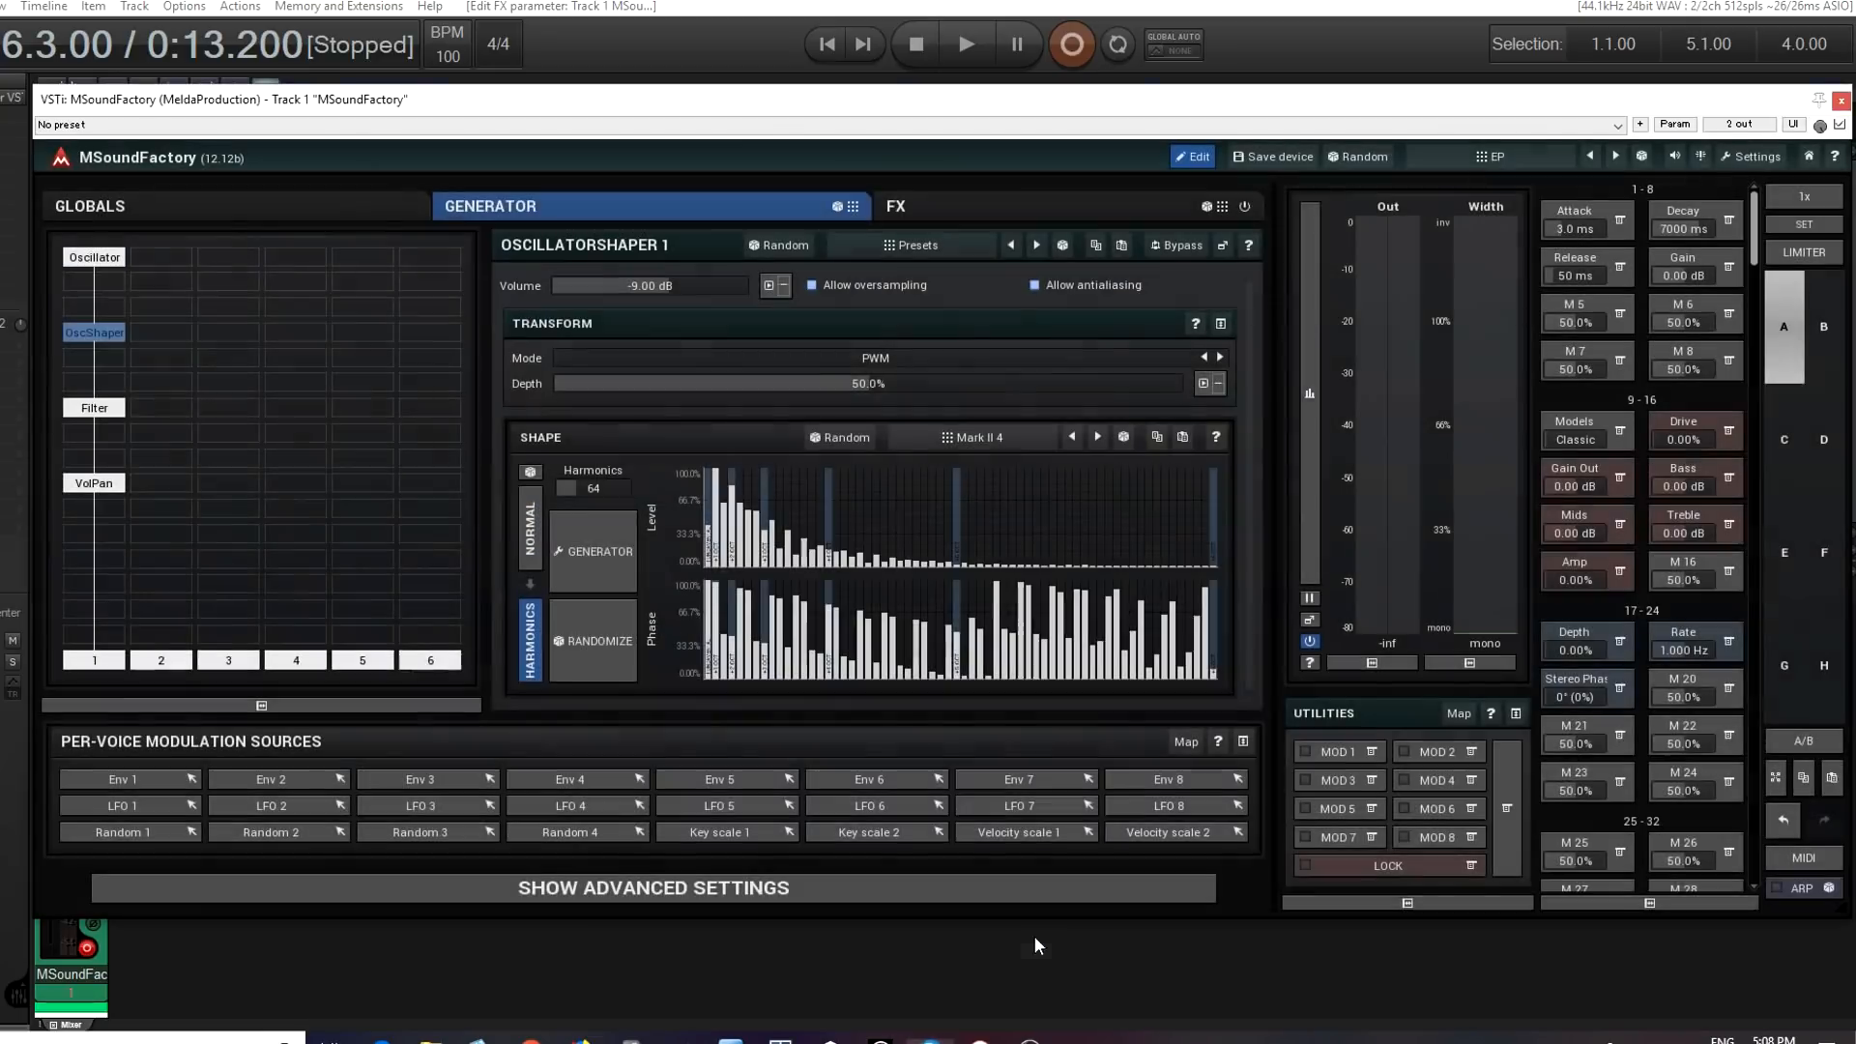
- Examine the settings of the Oscillator, OscShaper, Filter and VolPan modules in the EP preset's generator
left_click(96, 259)
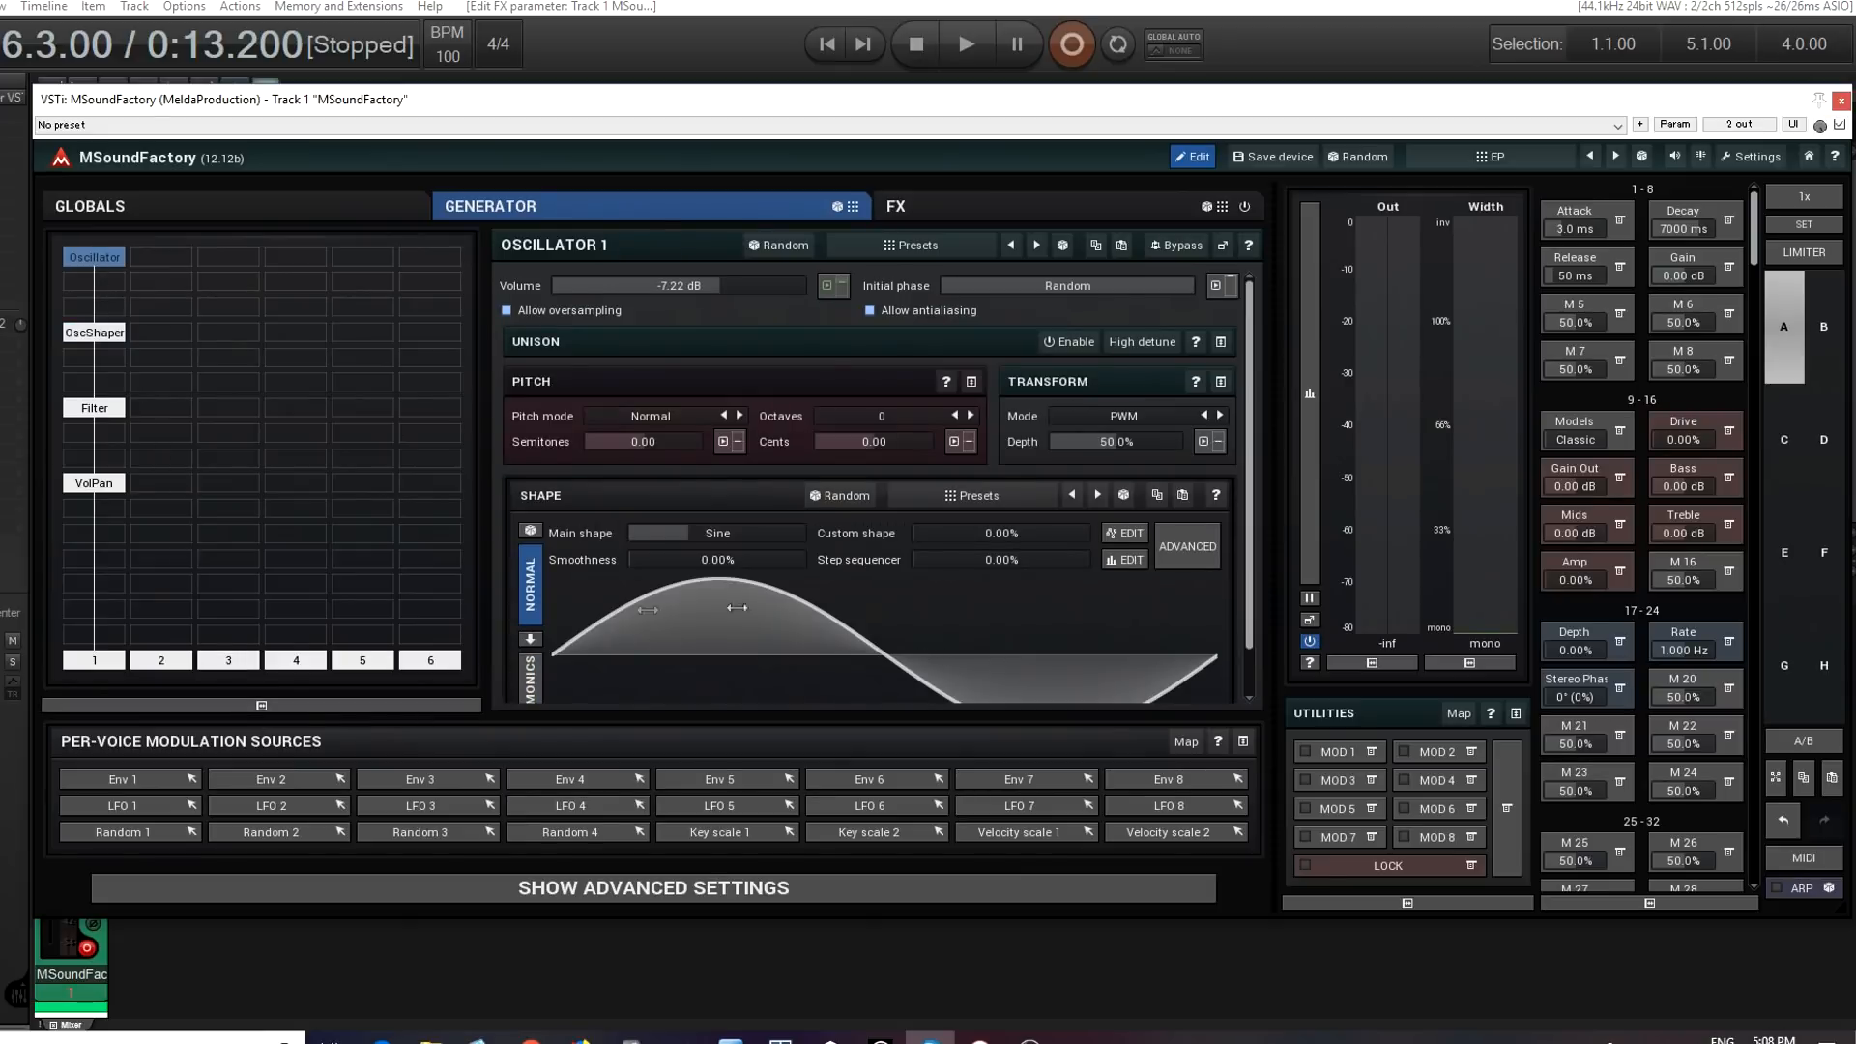
left_click(101, 335)
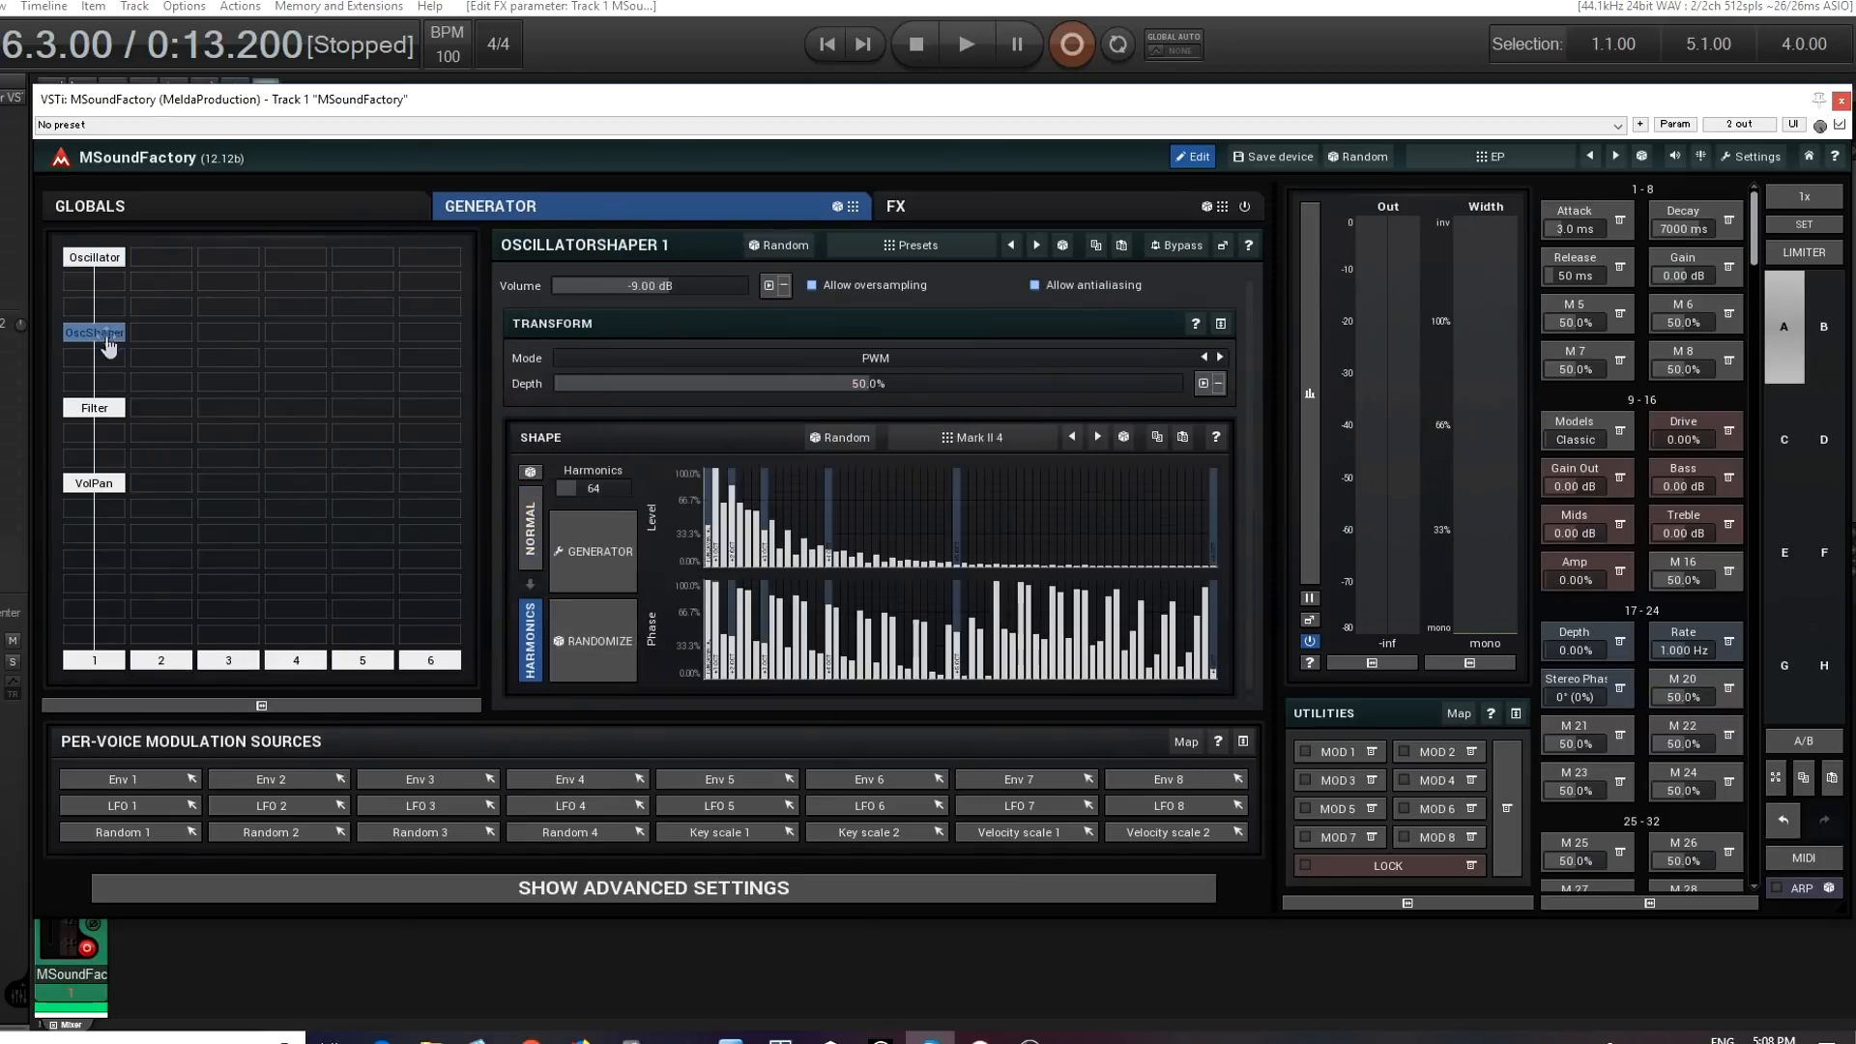
left_click(122, 416)
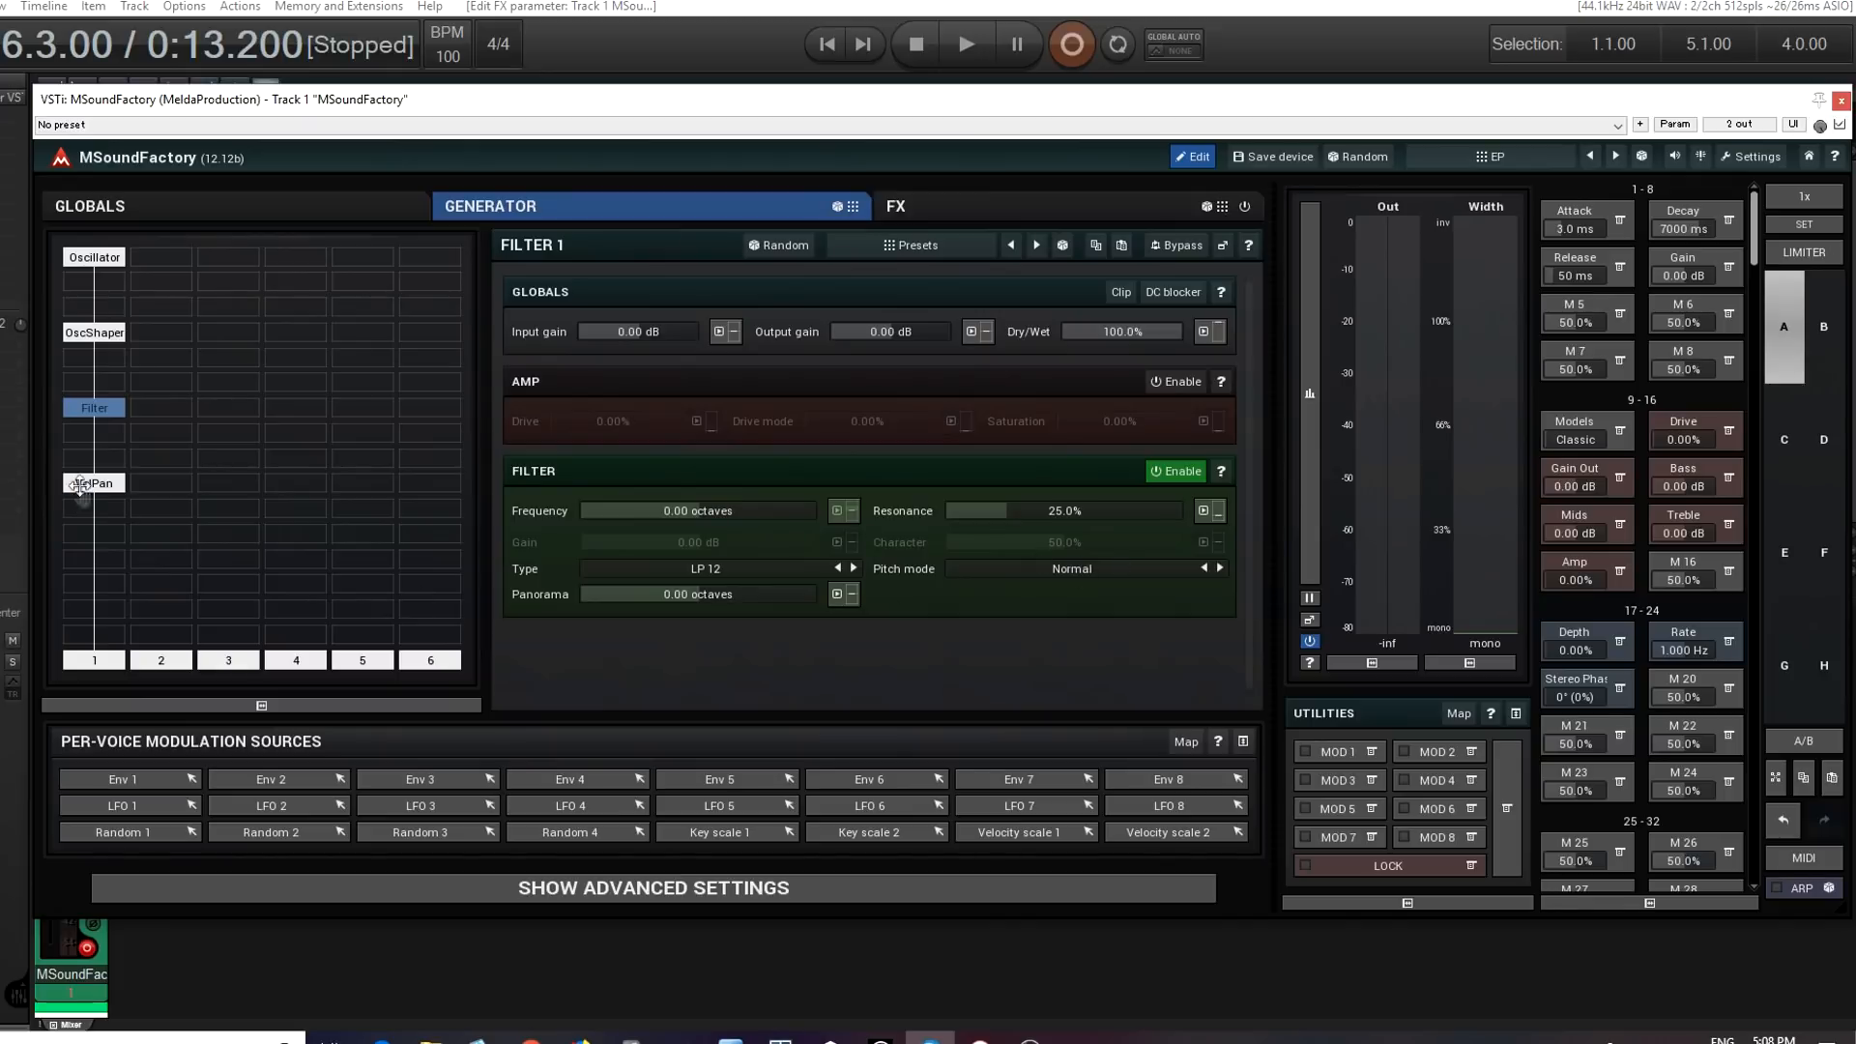
left_click(83, 493)
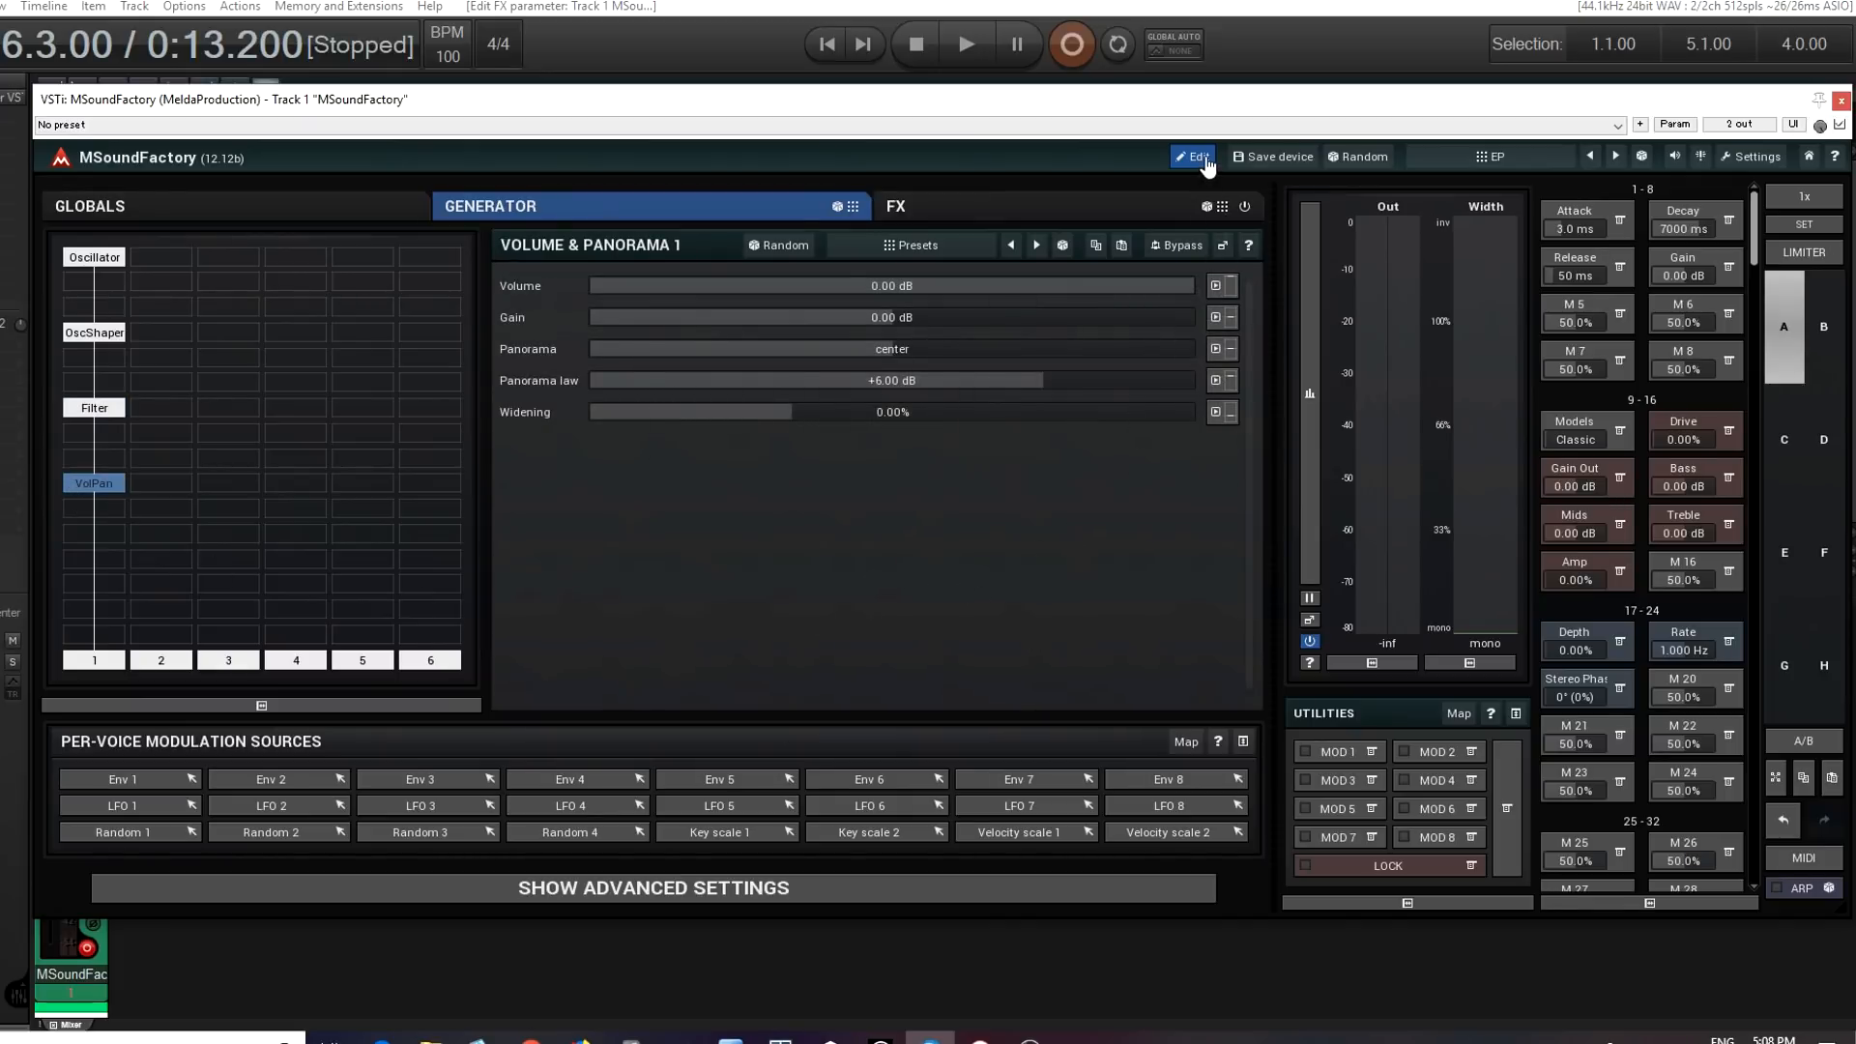
- Leave edit mode to show the Electric Piano device's front-panel controls
left_click(1194, 155)
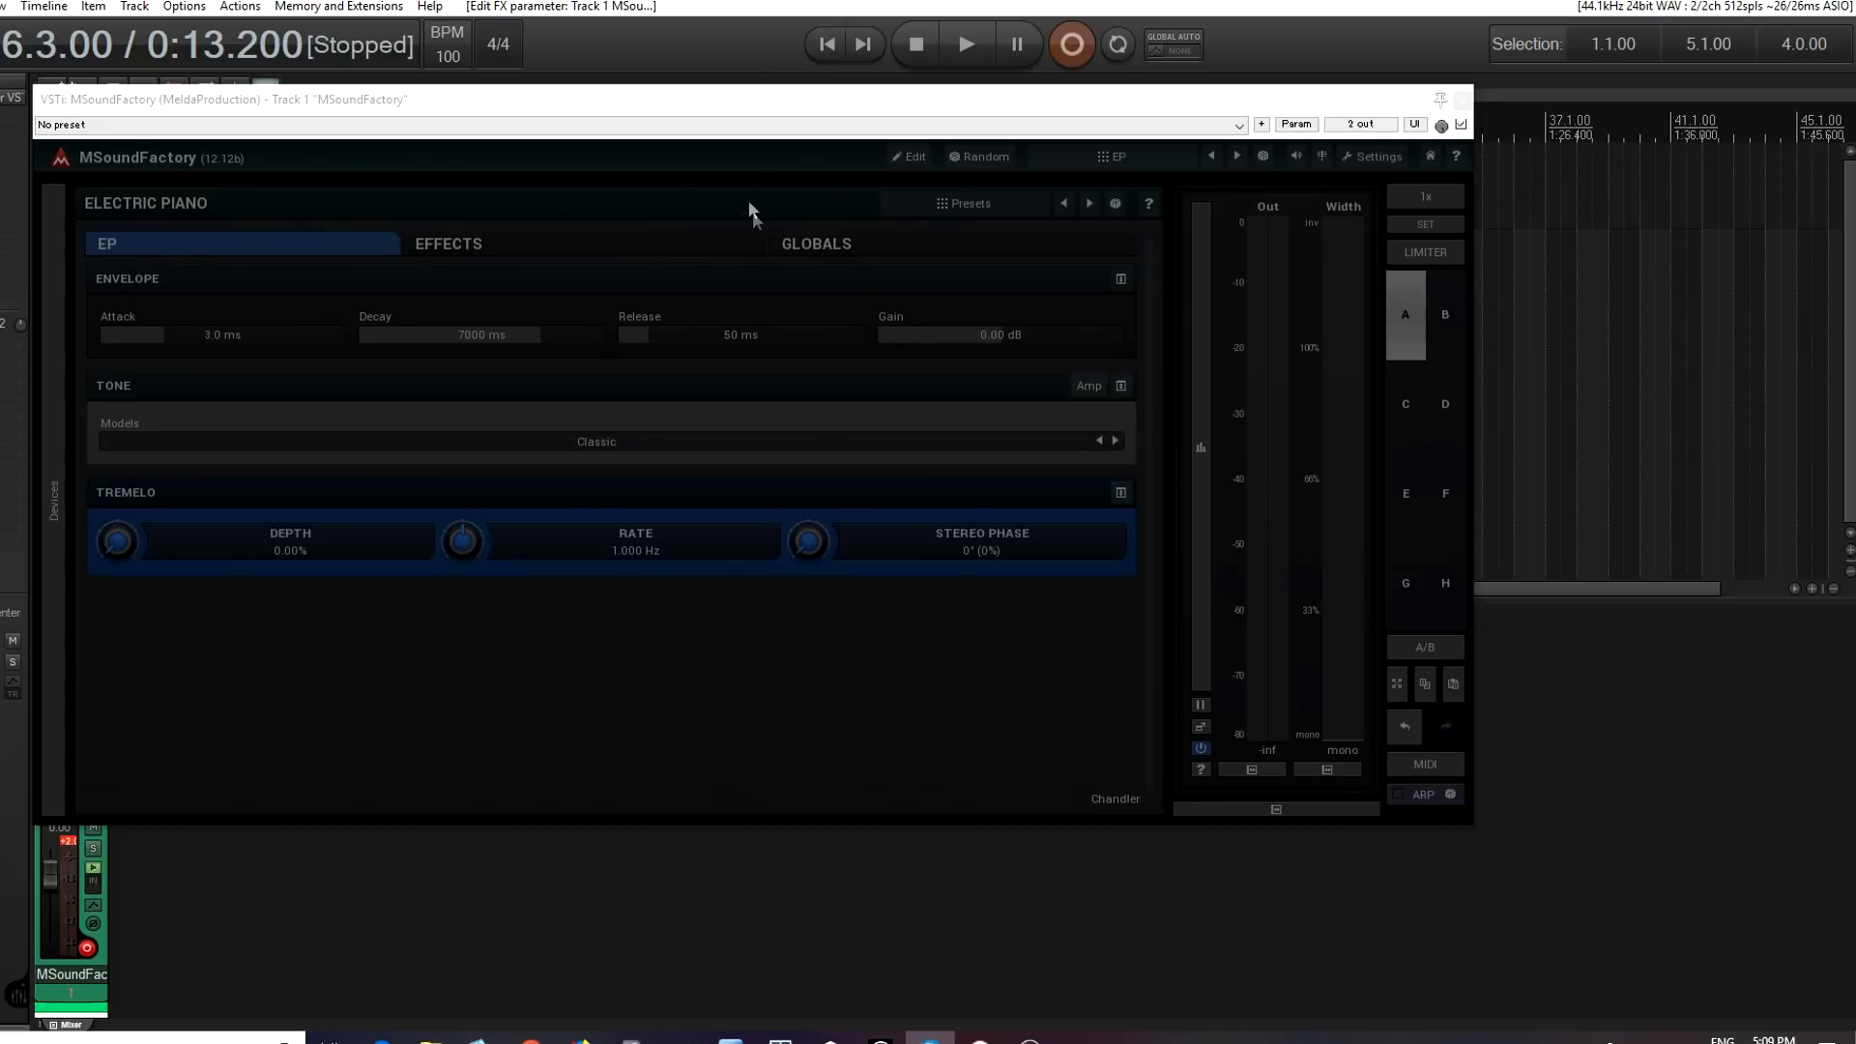
left_click(734, 124)
left_click(732, 107)
left_click(651, 267)
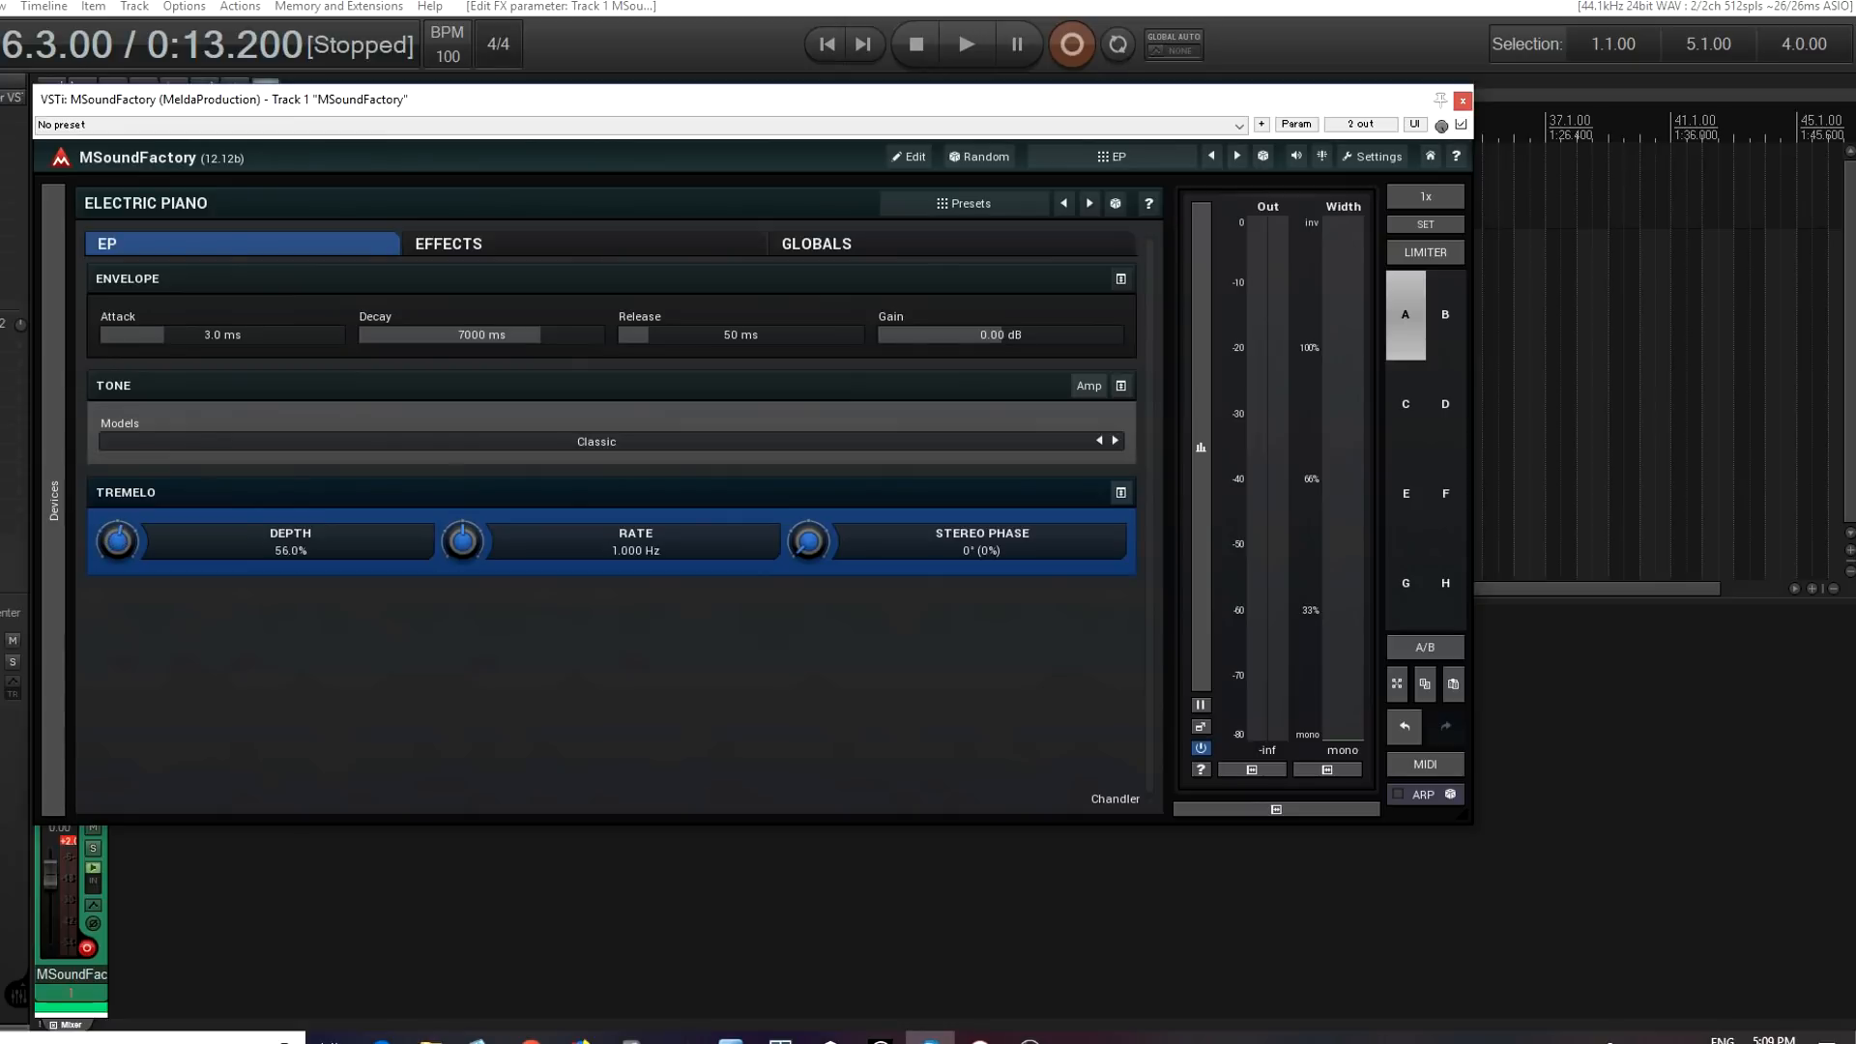
- Try the tremolo at 100% depth, 7.047 Hz rate and 197° stereo phase, and reset all three controls to their defaults
left_click_drag(466, 540, 467, 508)
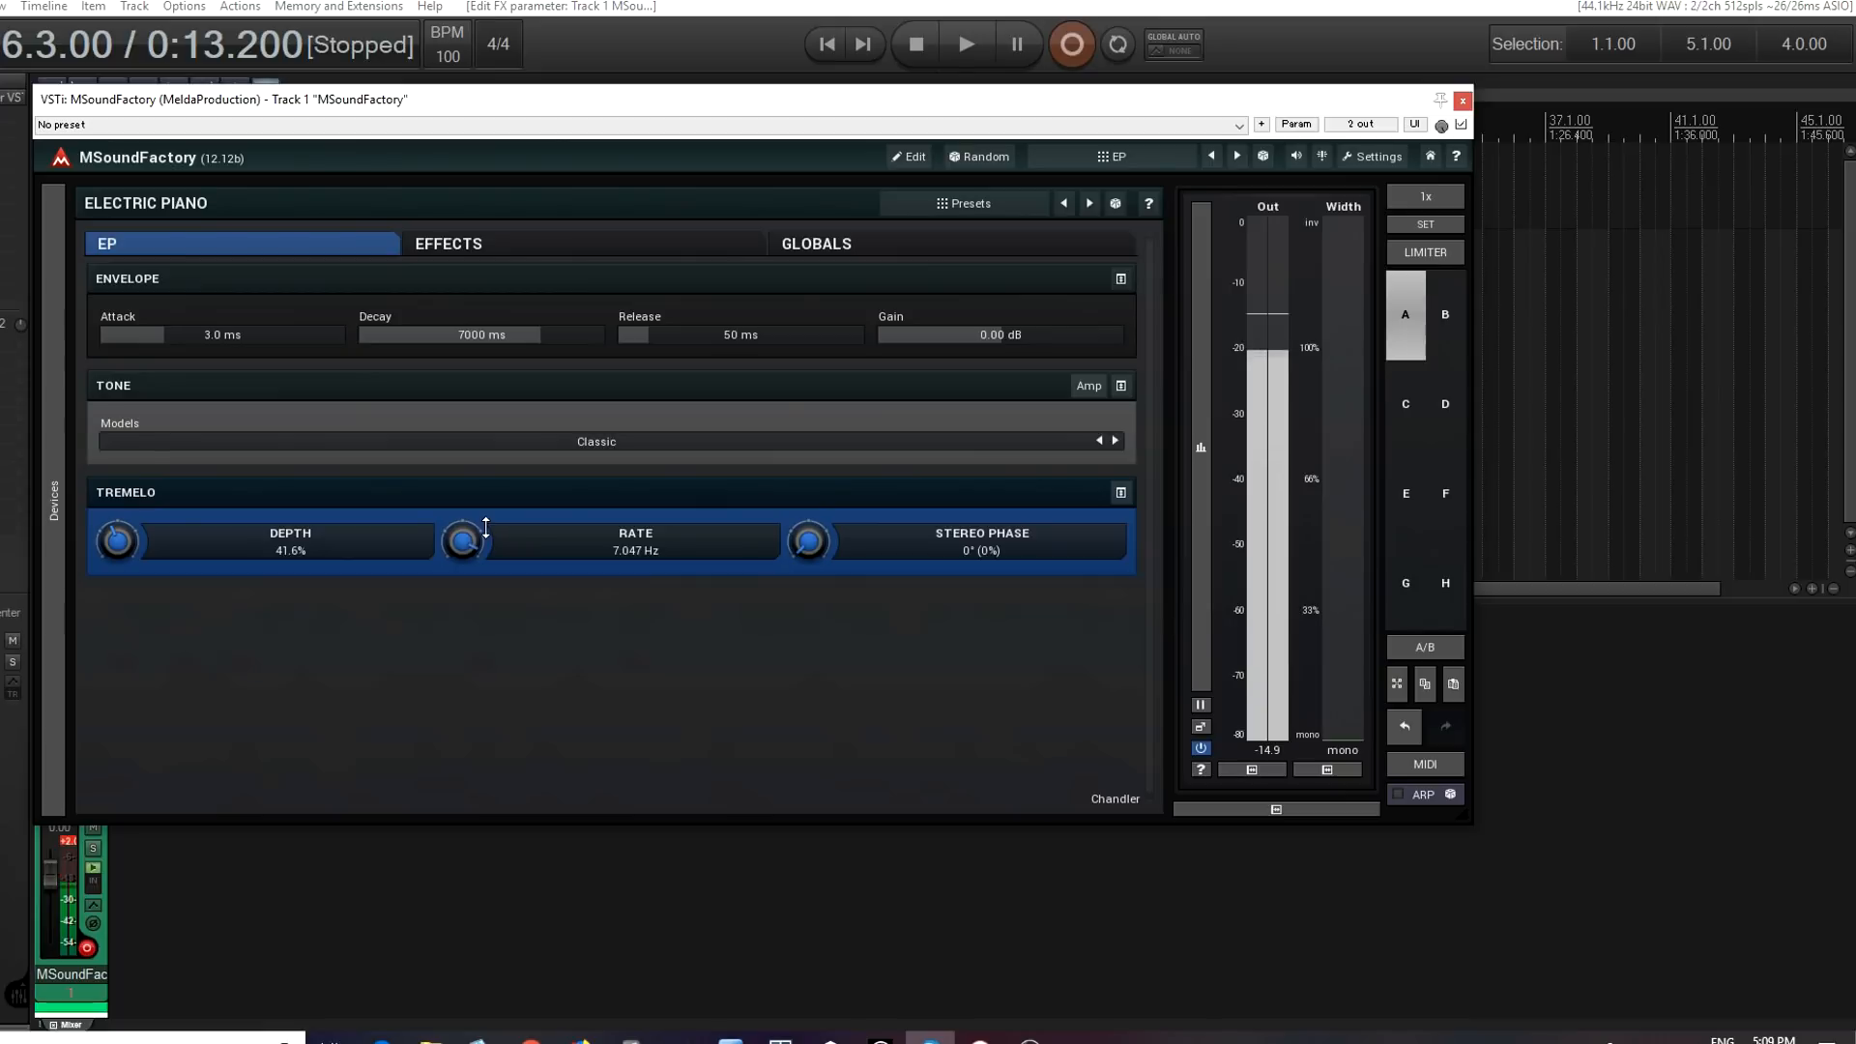
left_click_drag(795, 542, 795, 478)
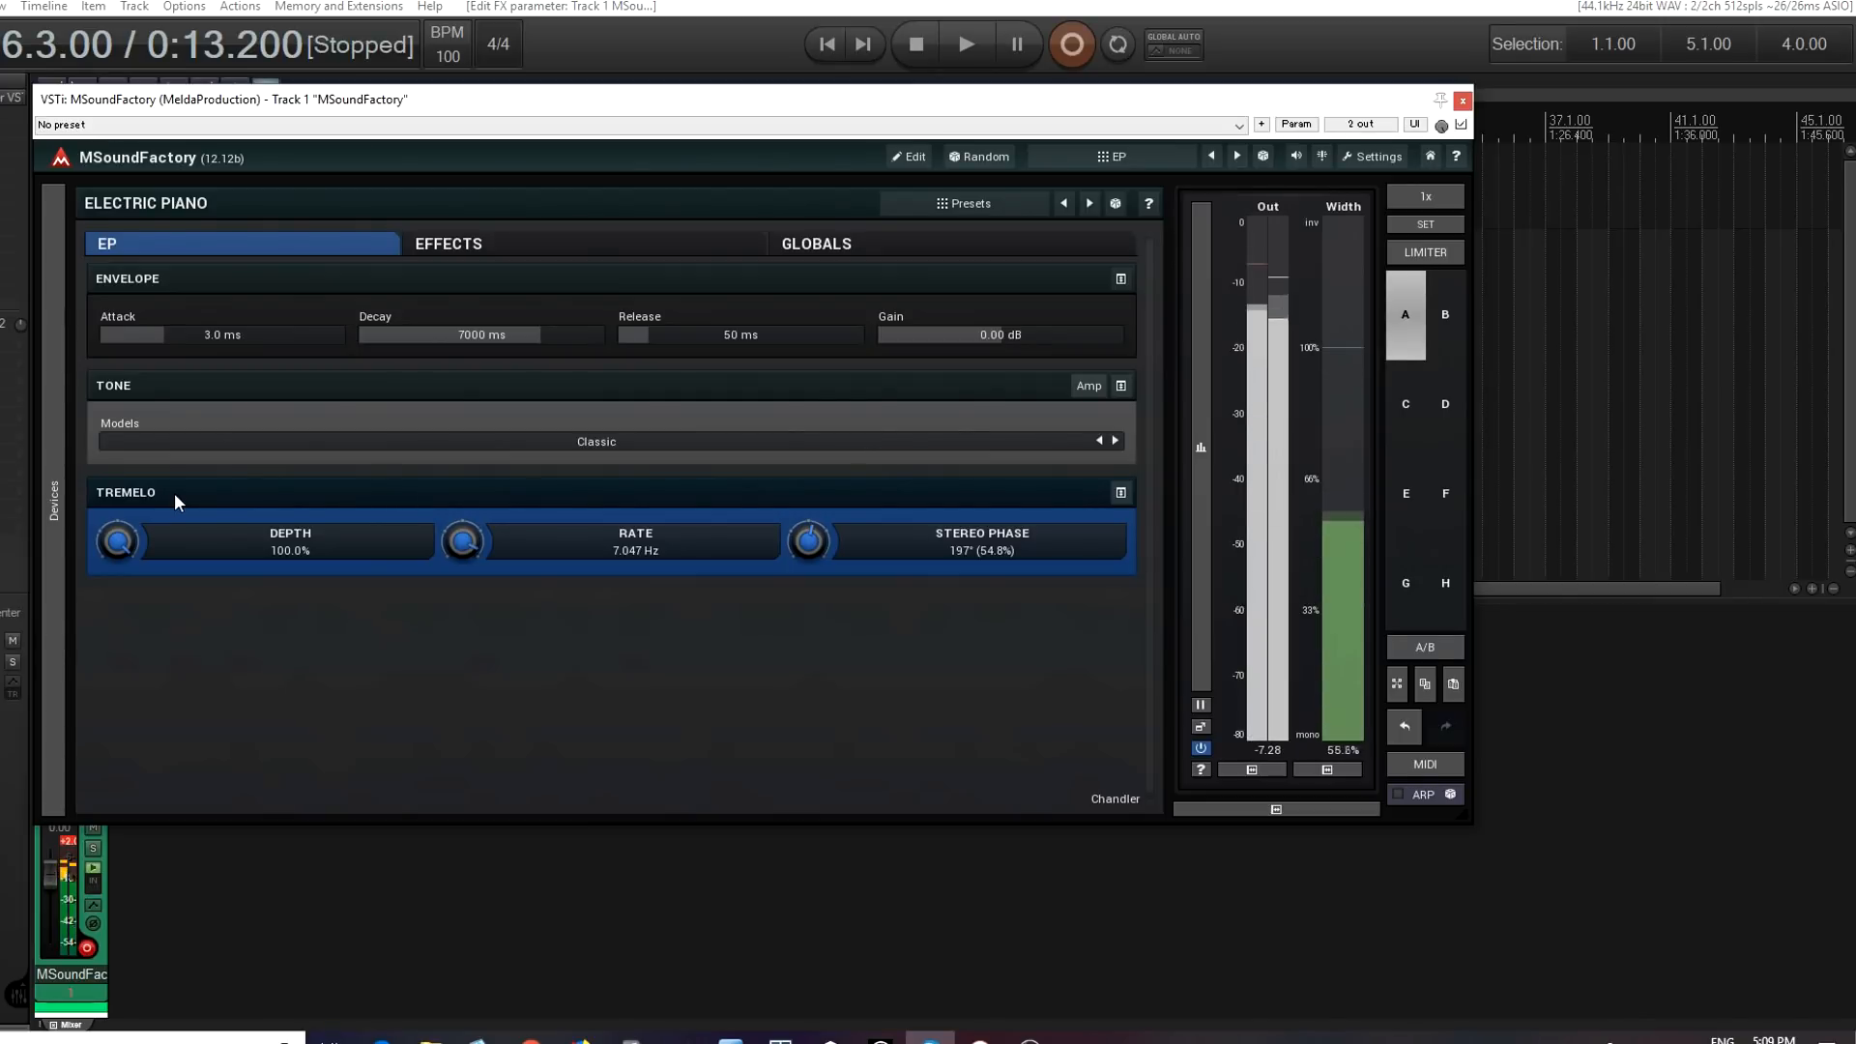
double_click(118, 543)
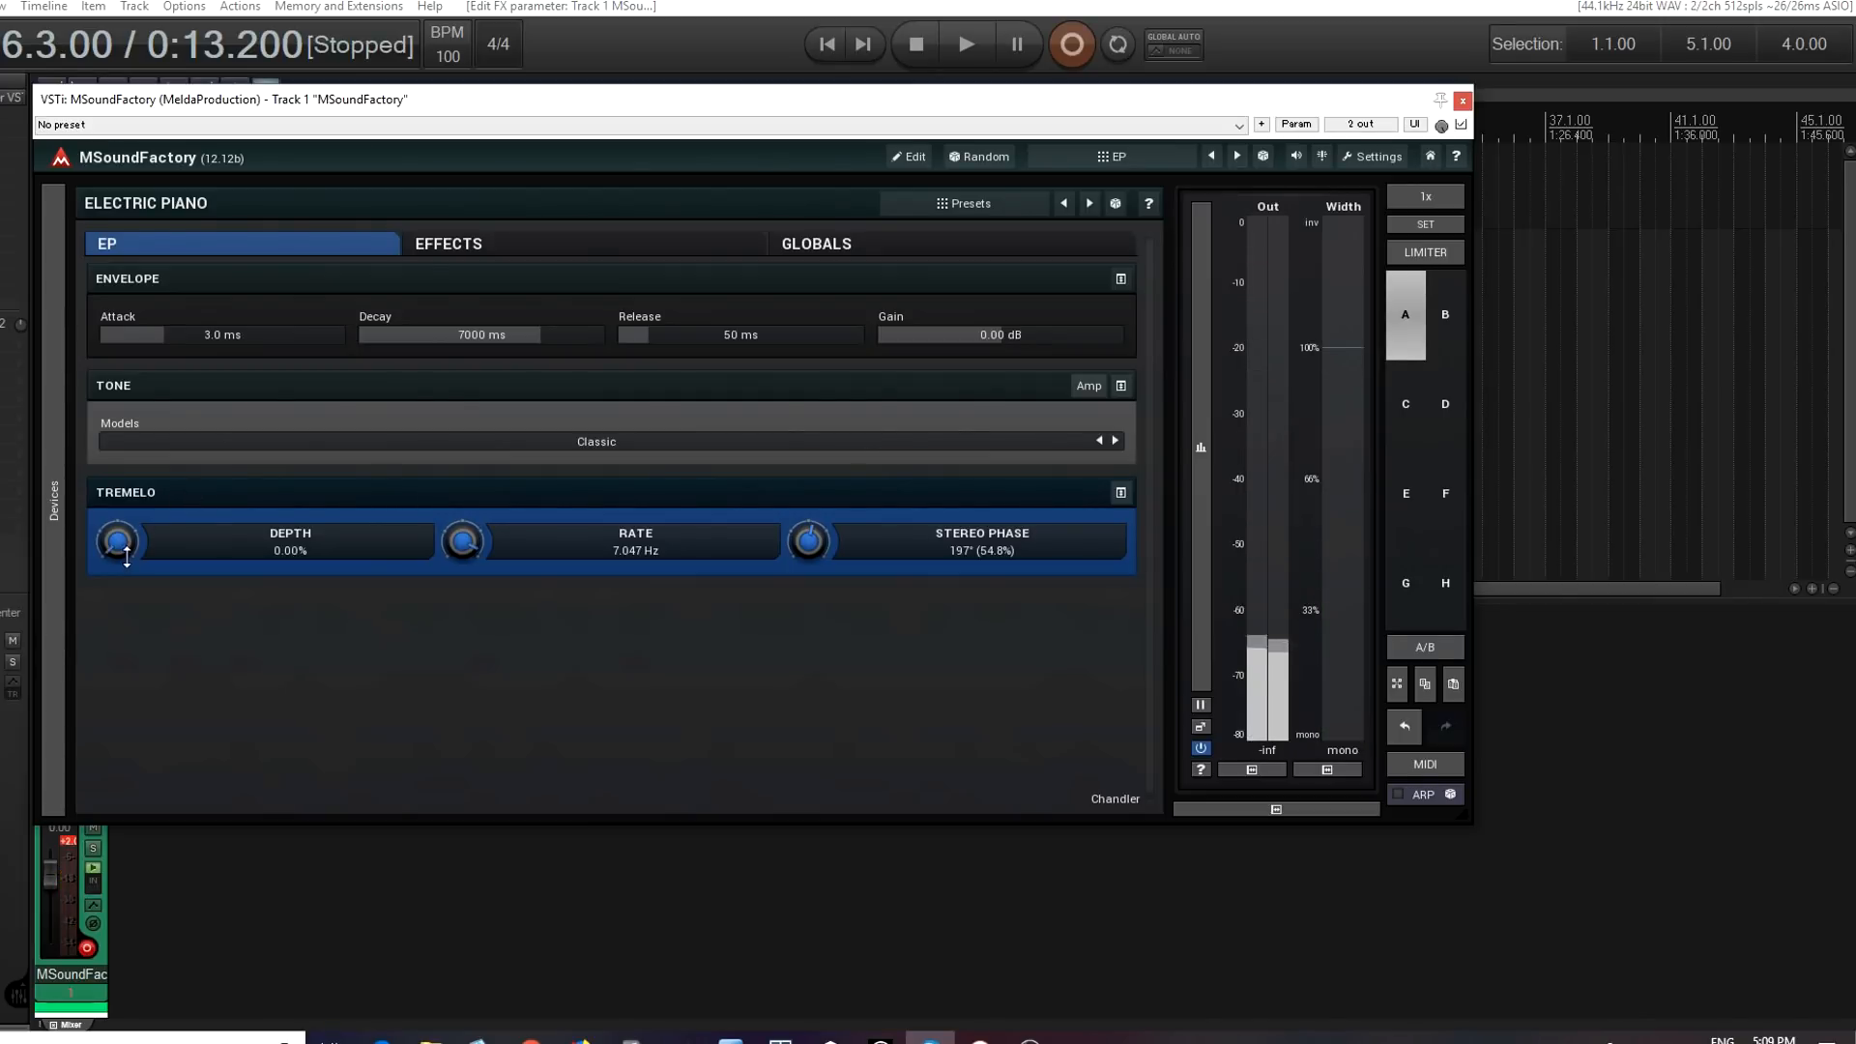
double_click(450, 546)
double_click(808, 539)
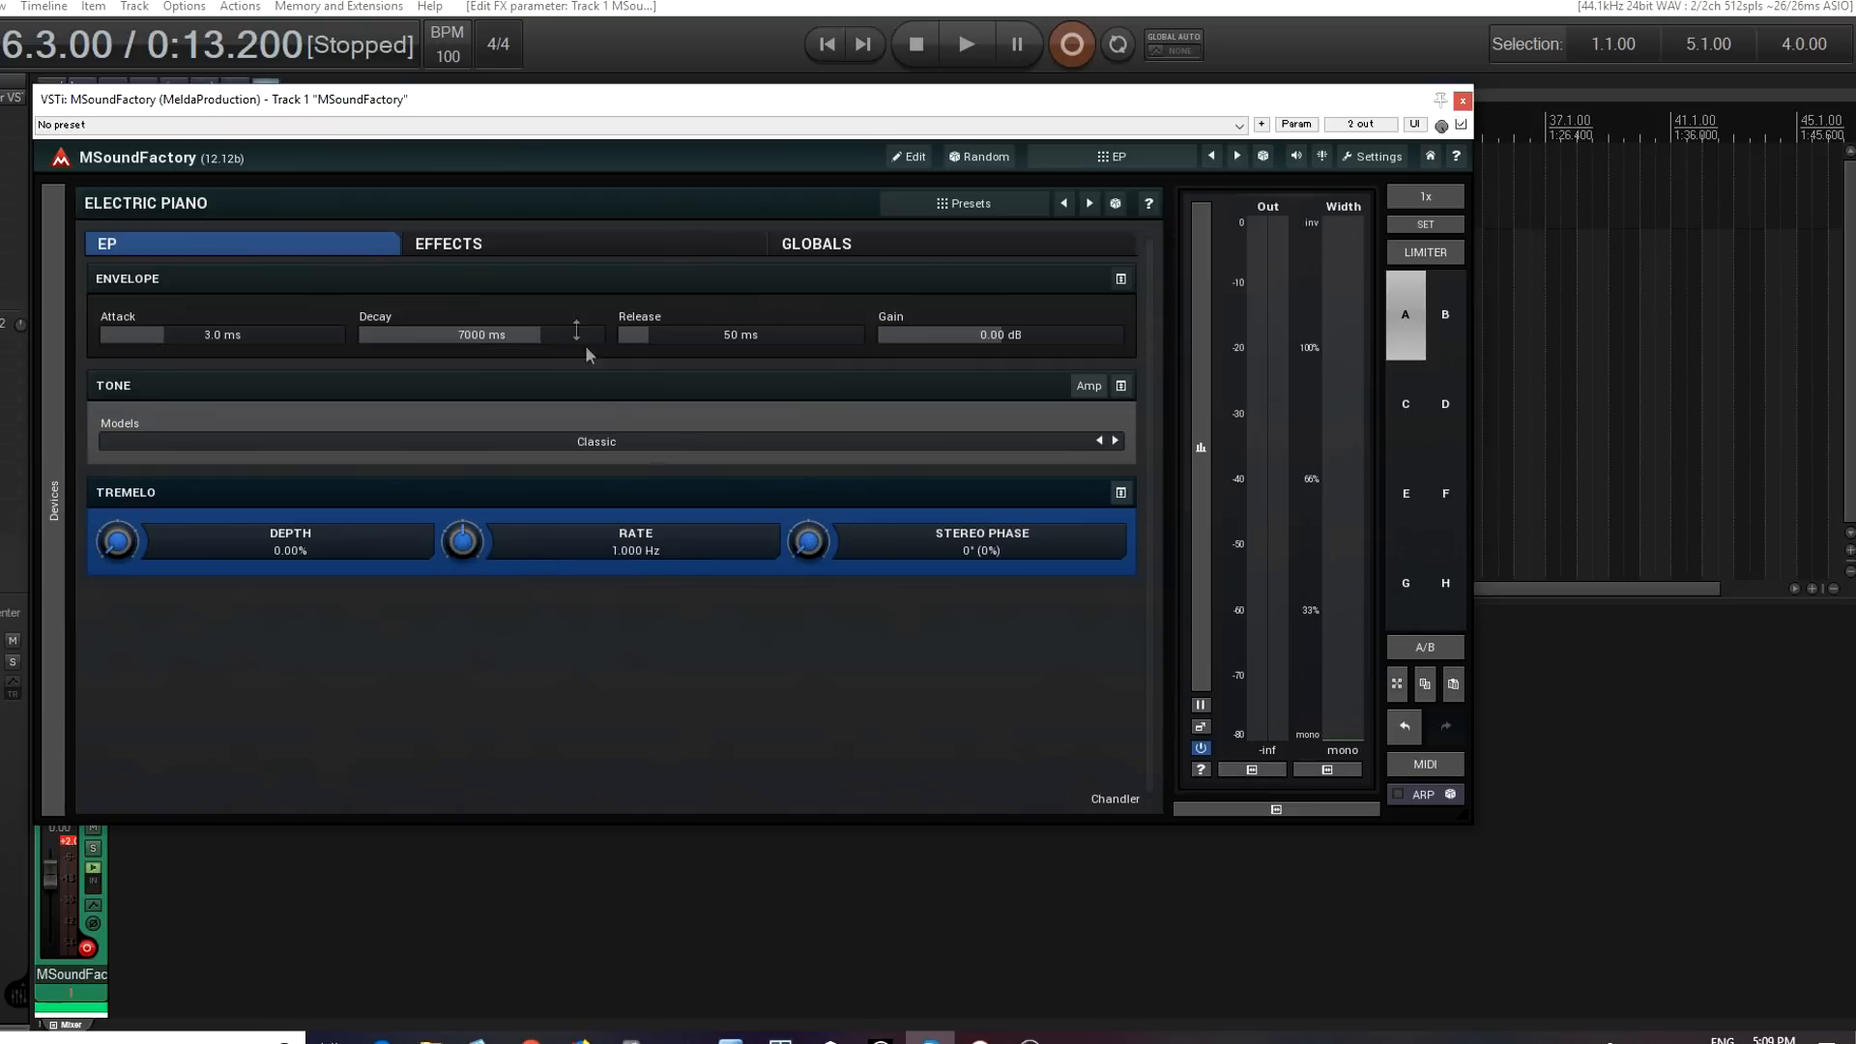
- Audition the Chorus 4 Voice modulation effect and switch it off, and enable the Room reverb
left_click(546, 249)
left_click(1034, 282)
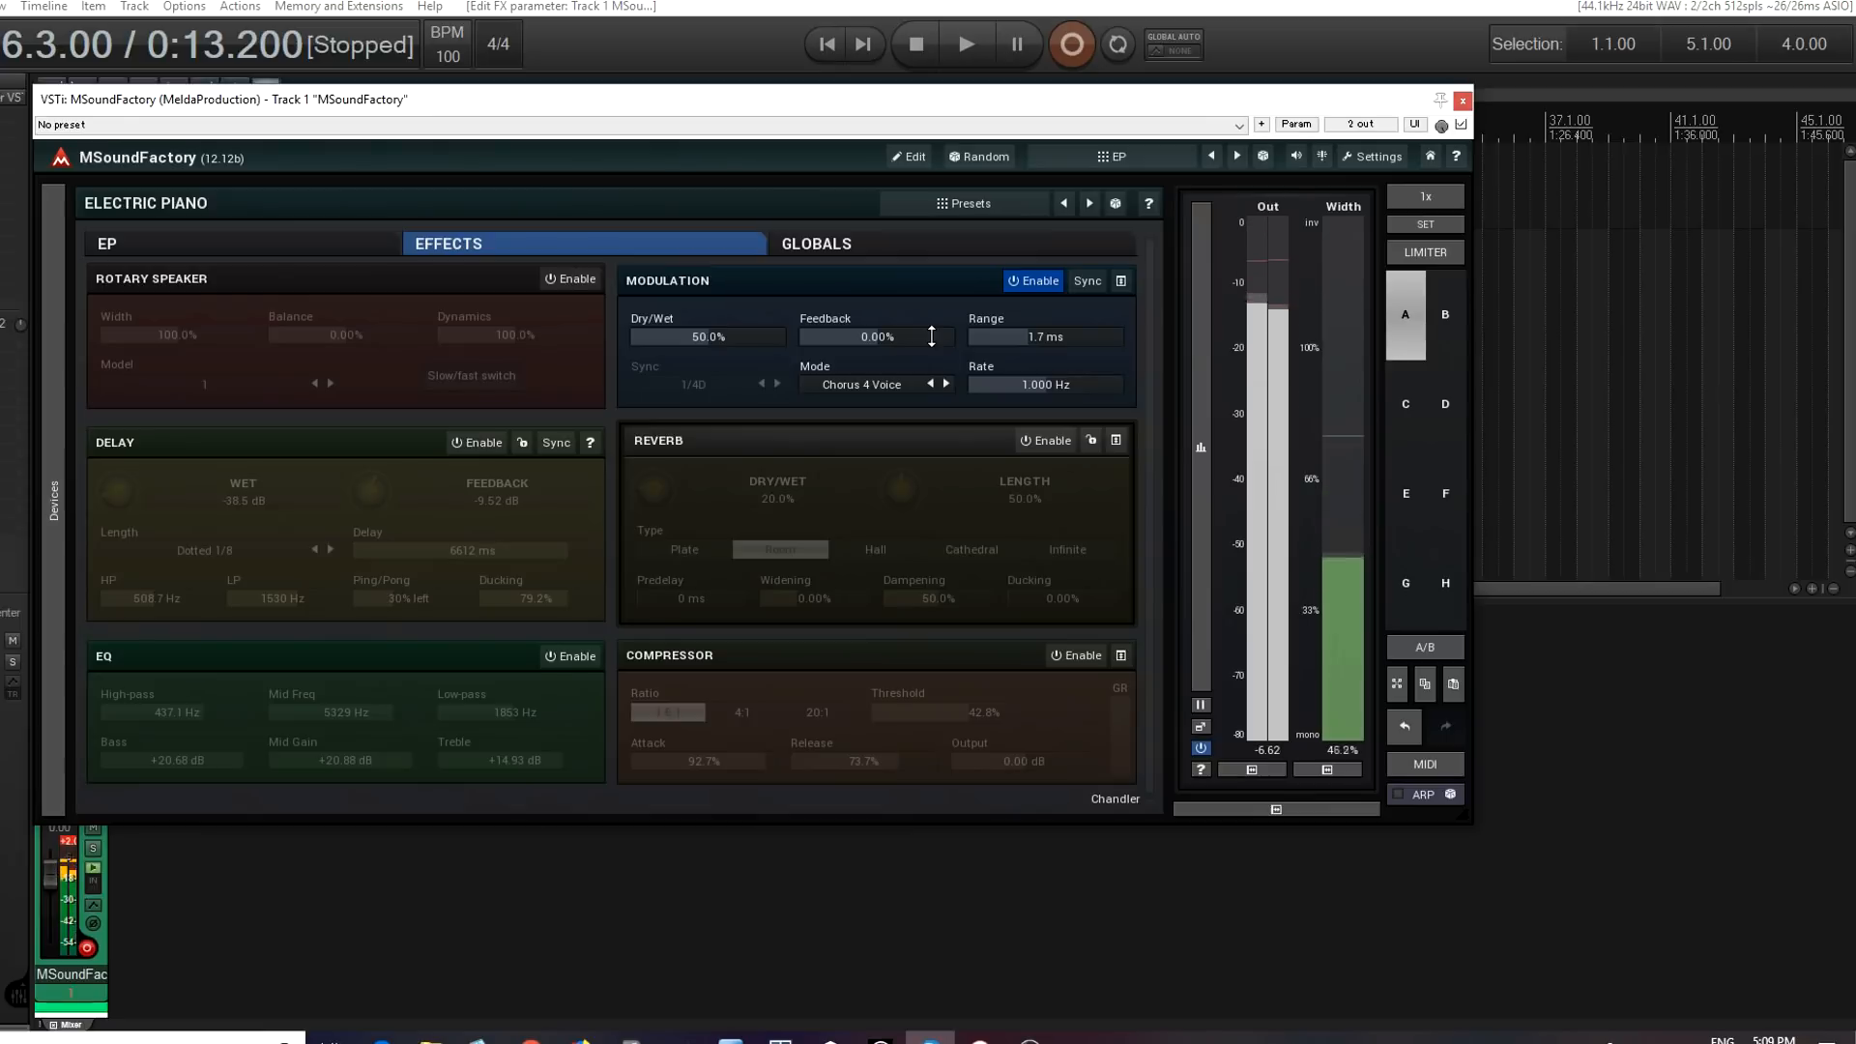
left_click(1036, 280)
left_click(1069, 441)
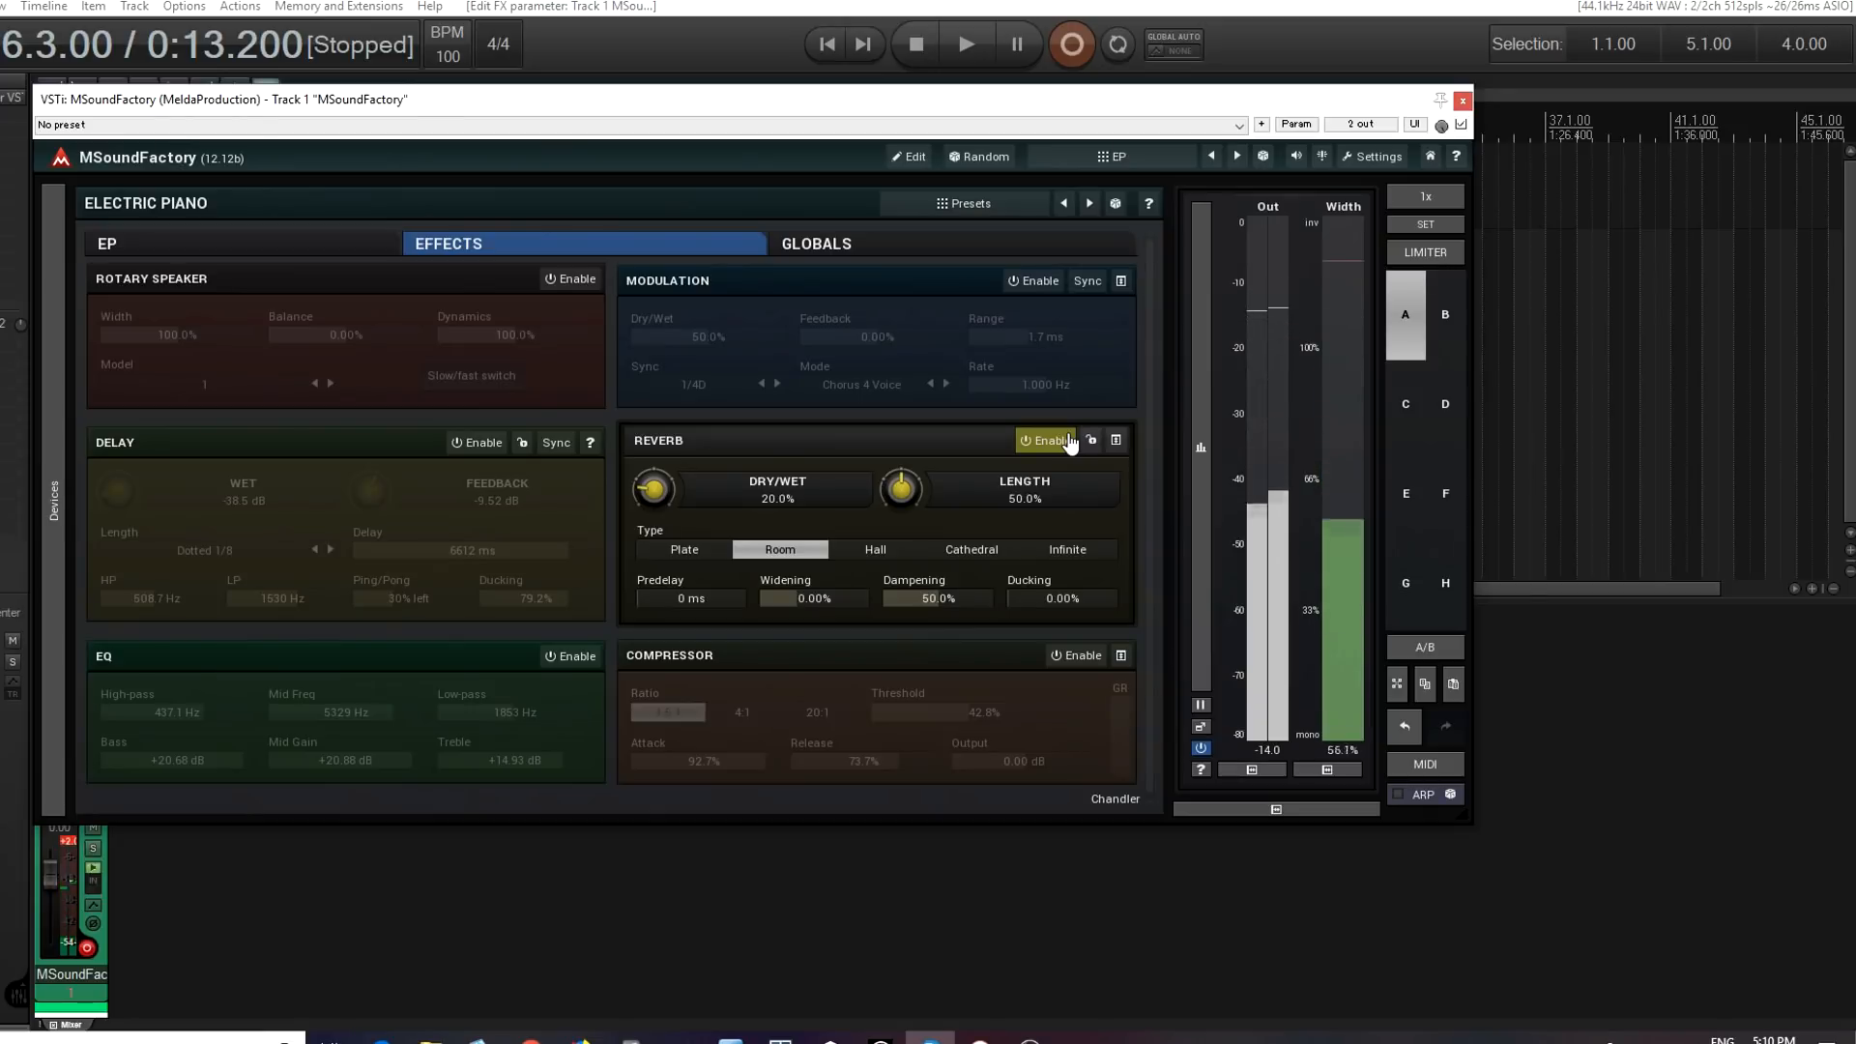
- Change the electric piano's tone model to Dreamy
left_click(332, 244)
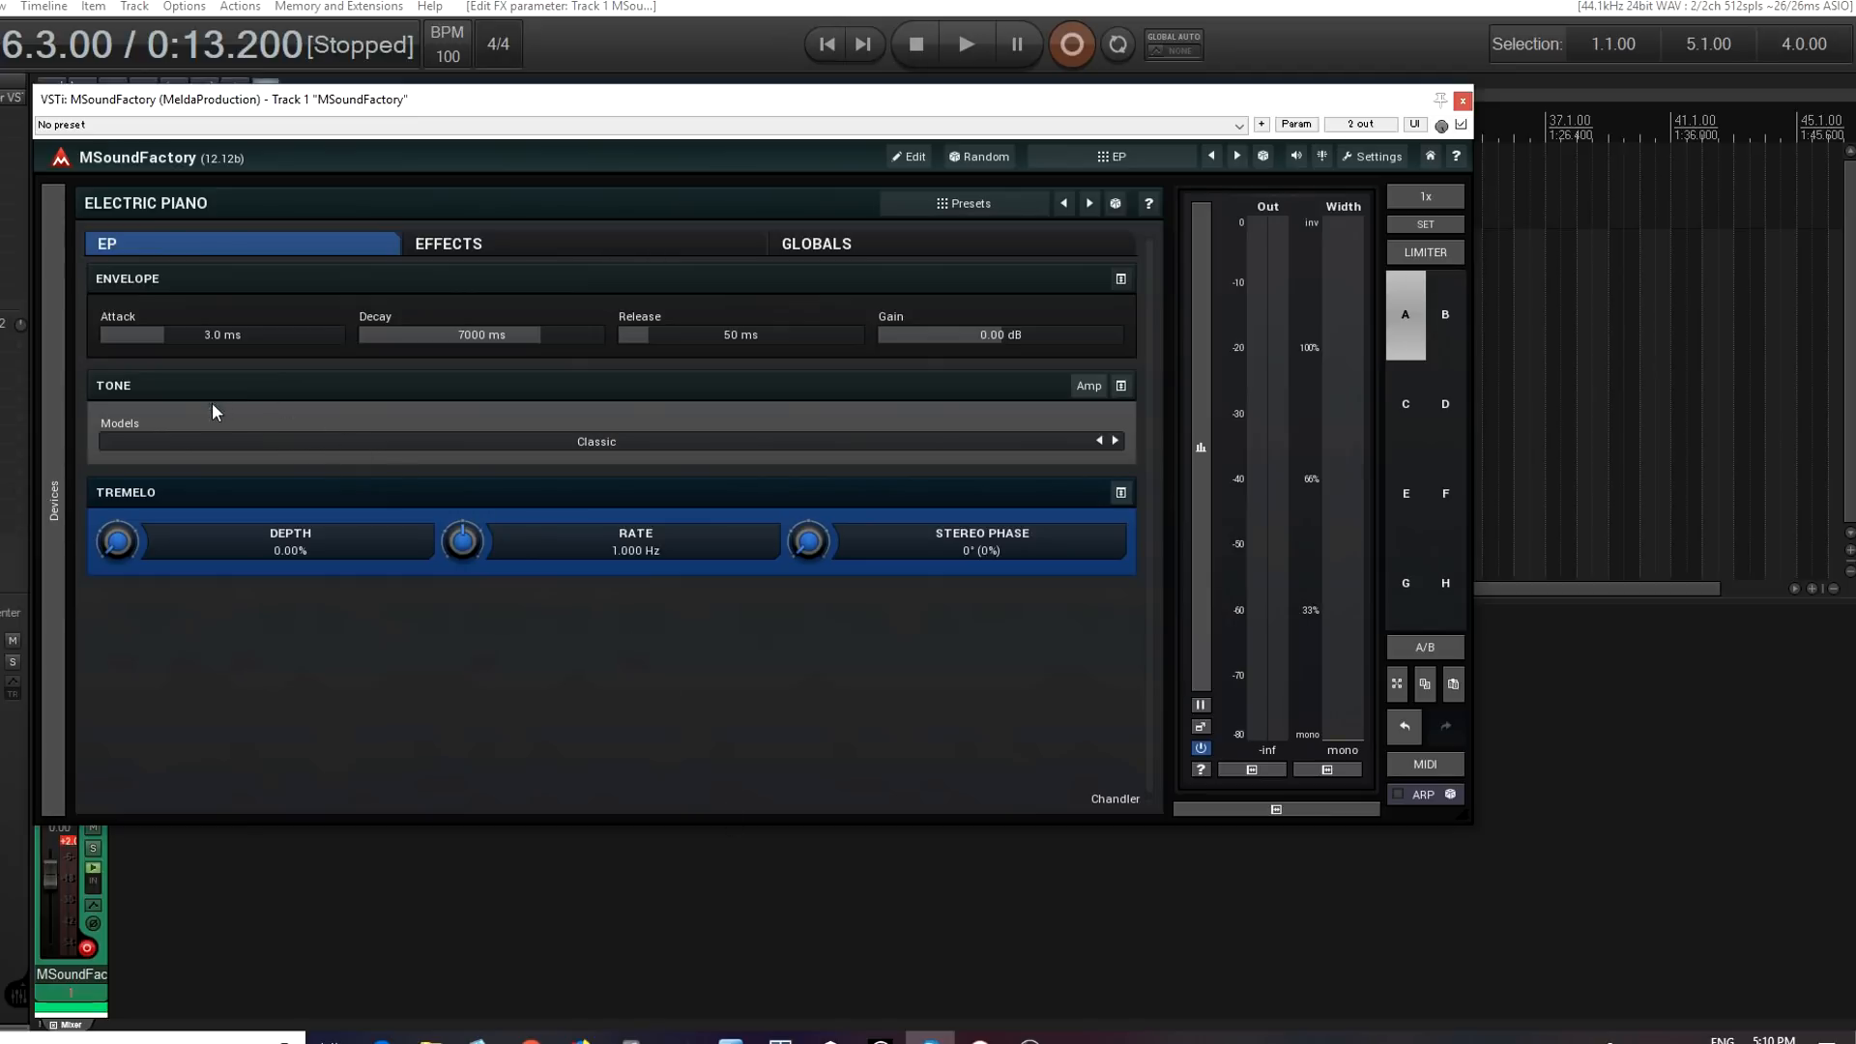
left_click(1115, 442)
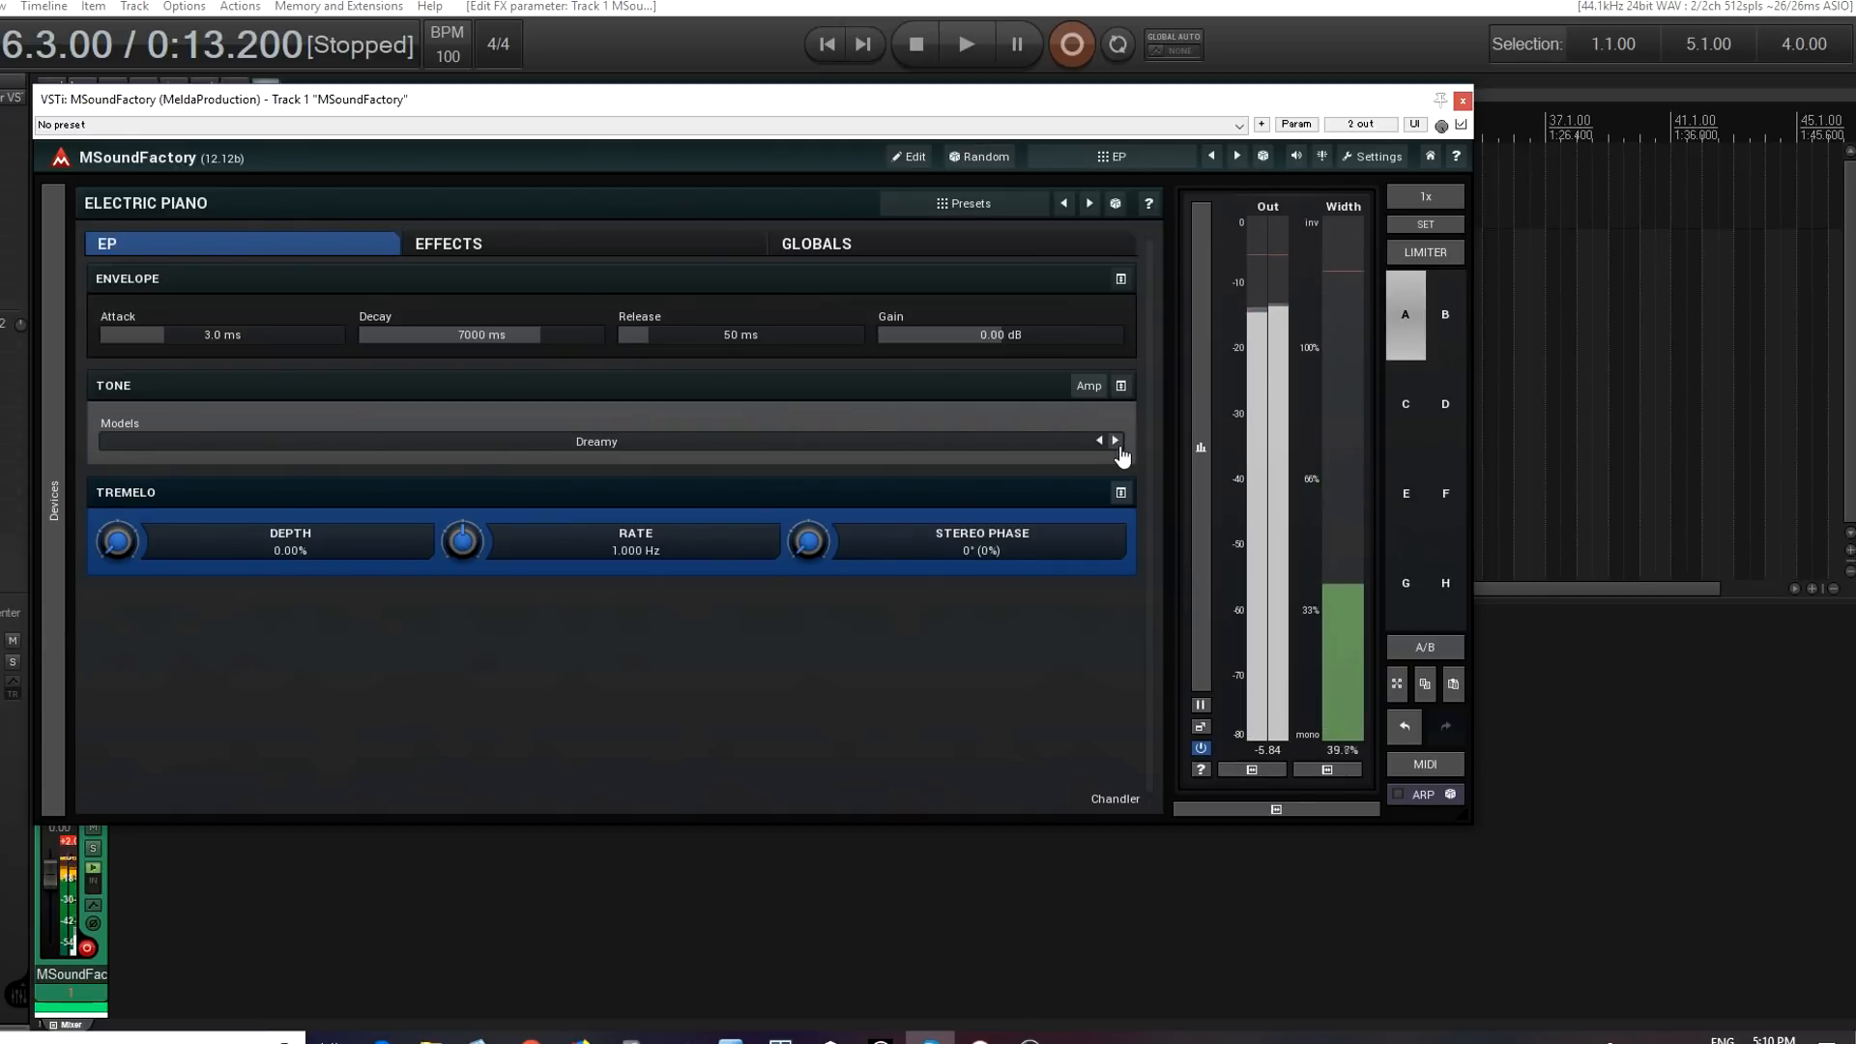
- Audition the electric piano's tone models from Agressive through Biting and Smooth to Mellow, and check the list of available models
left_click(1115, 442)
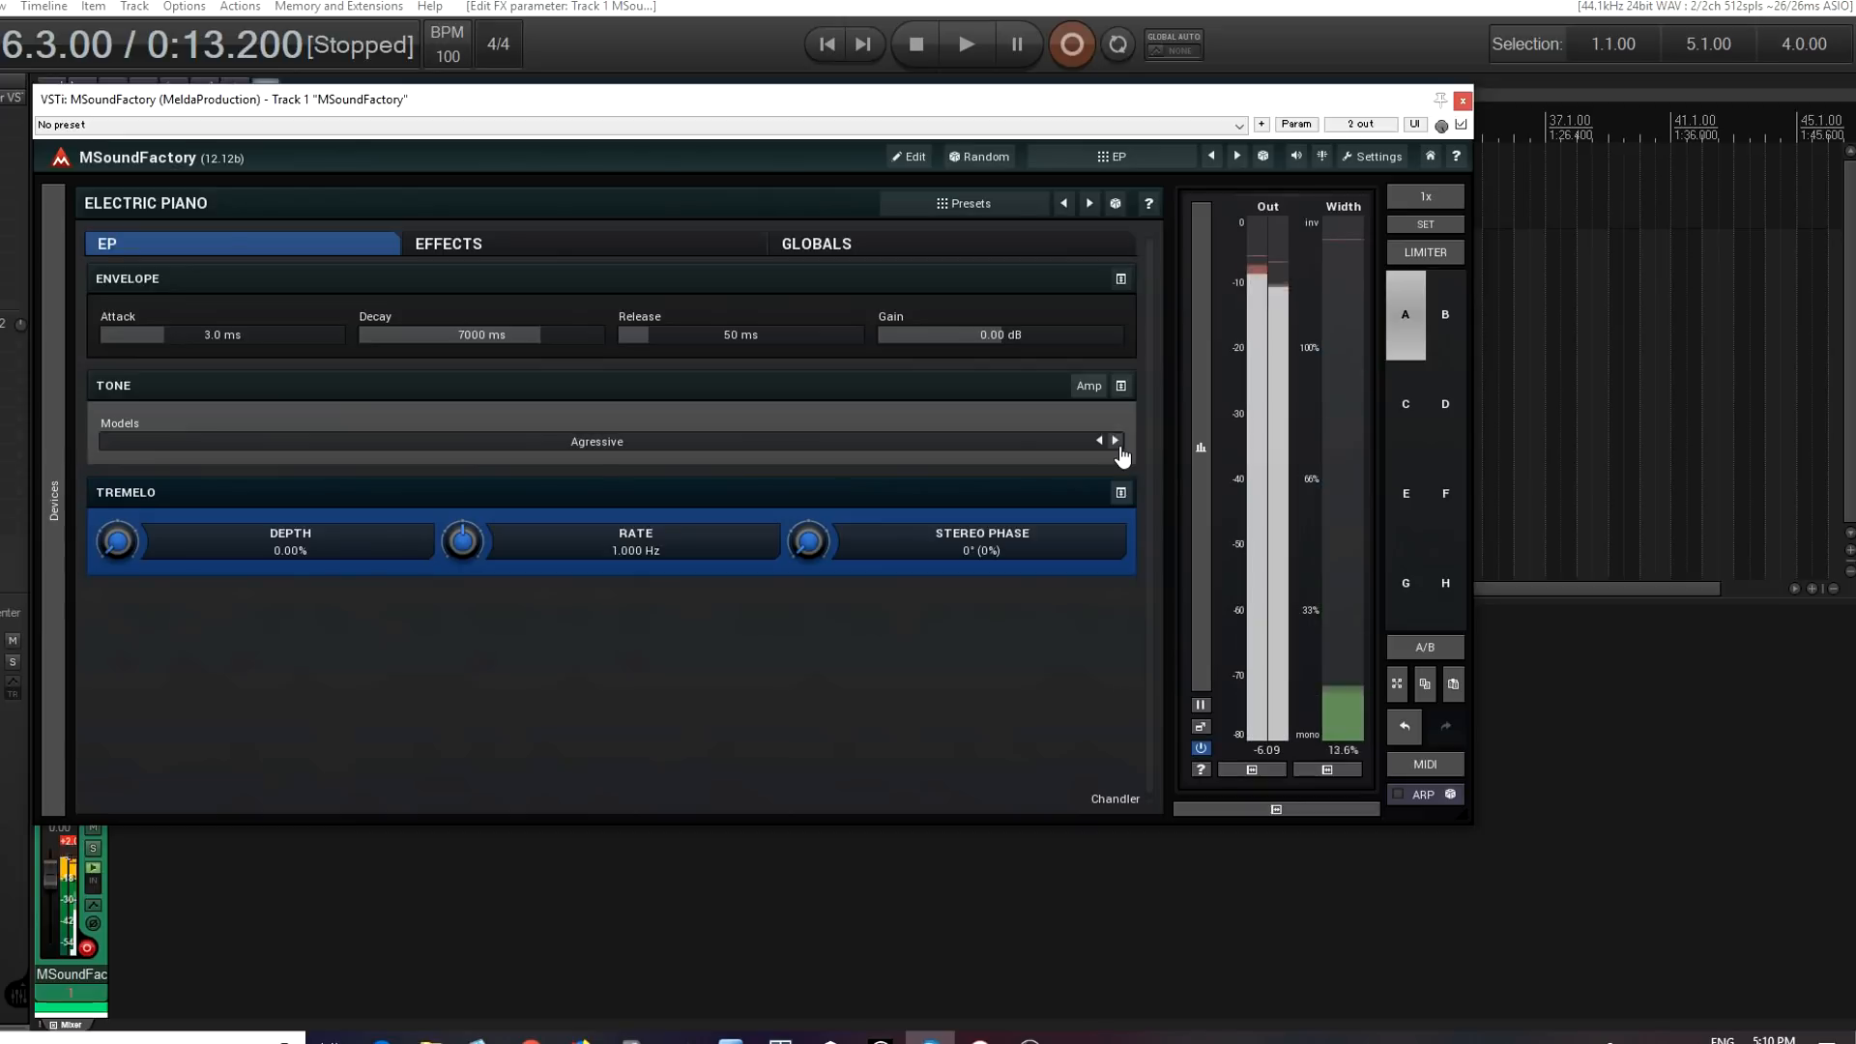
left_click(1114, 442)
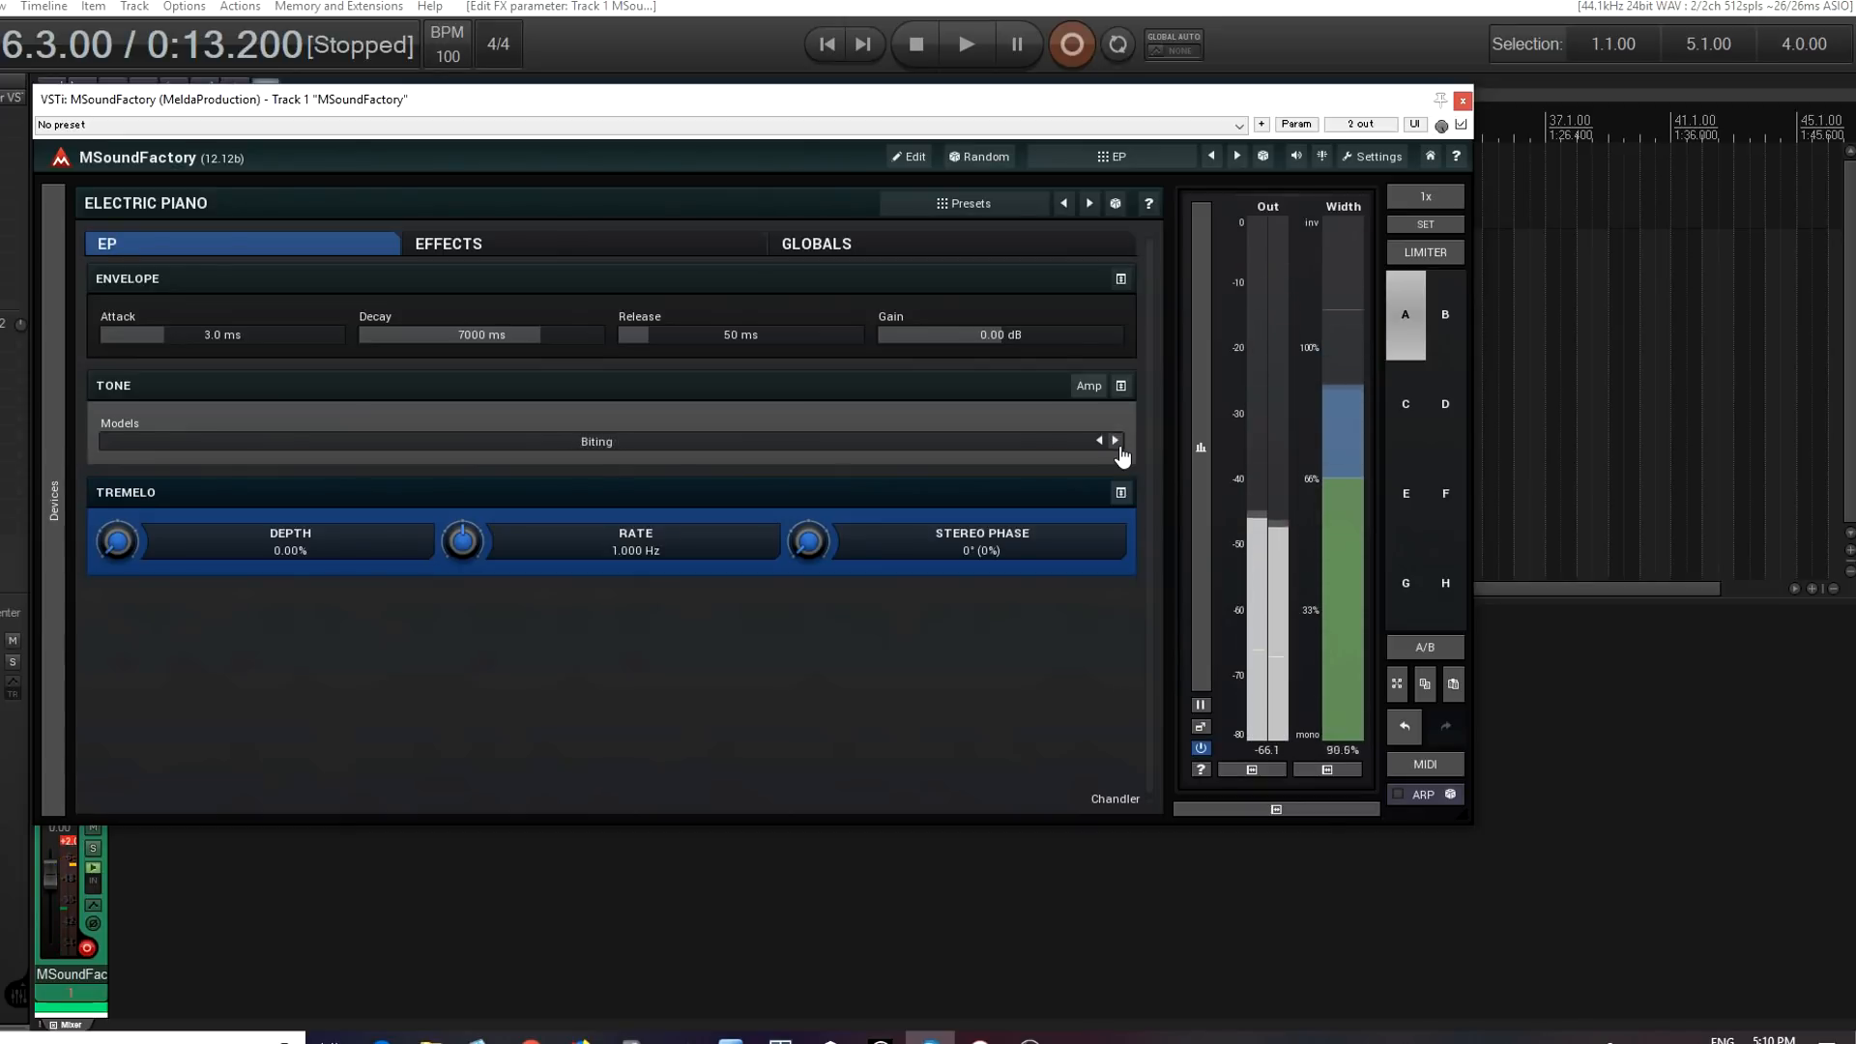
left_click(1114, 442)
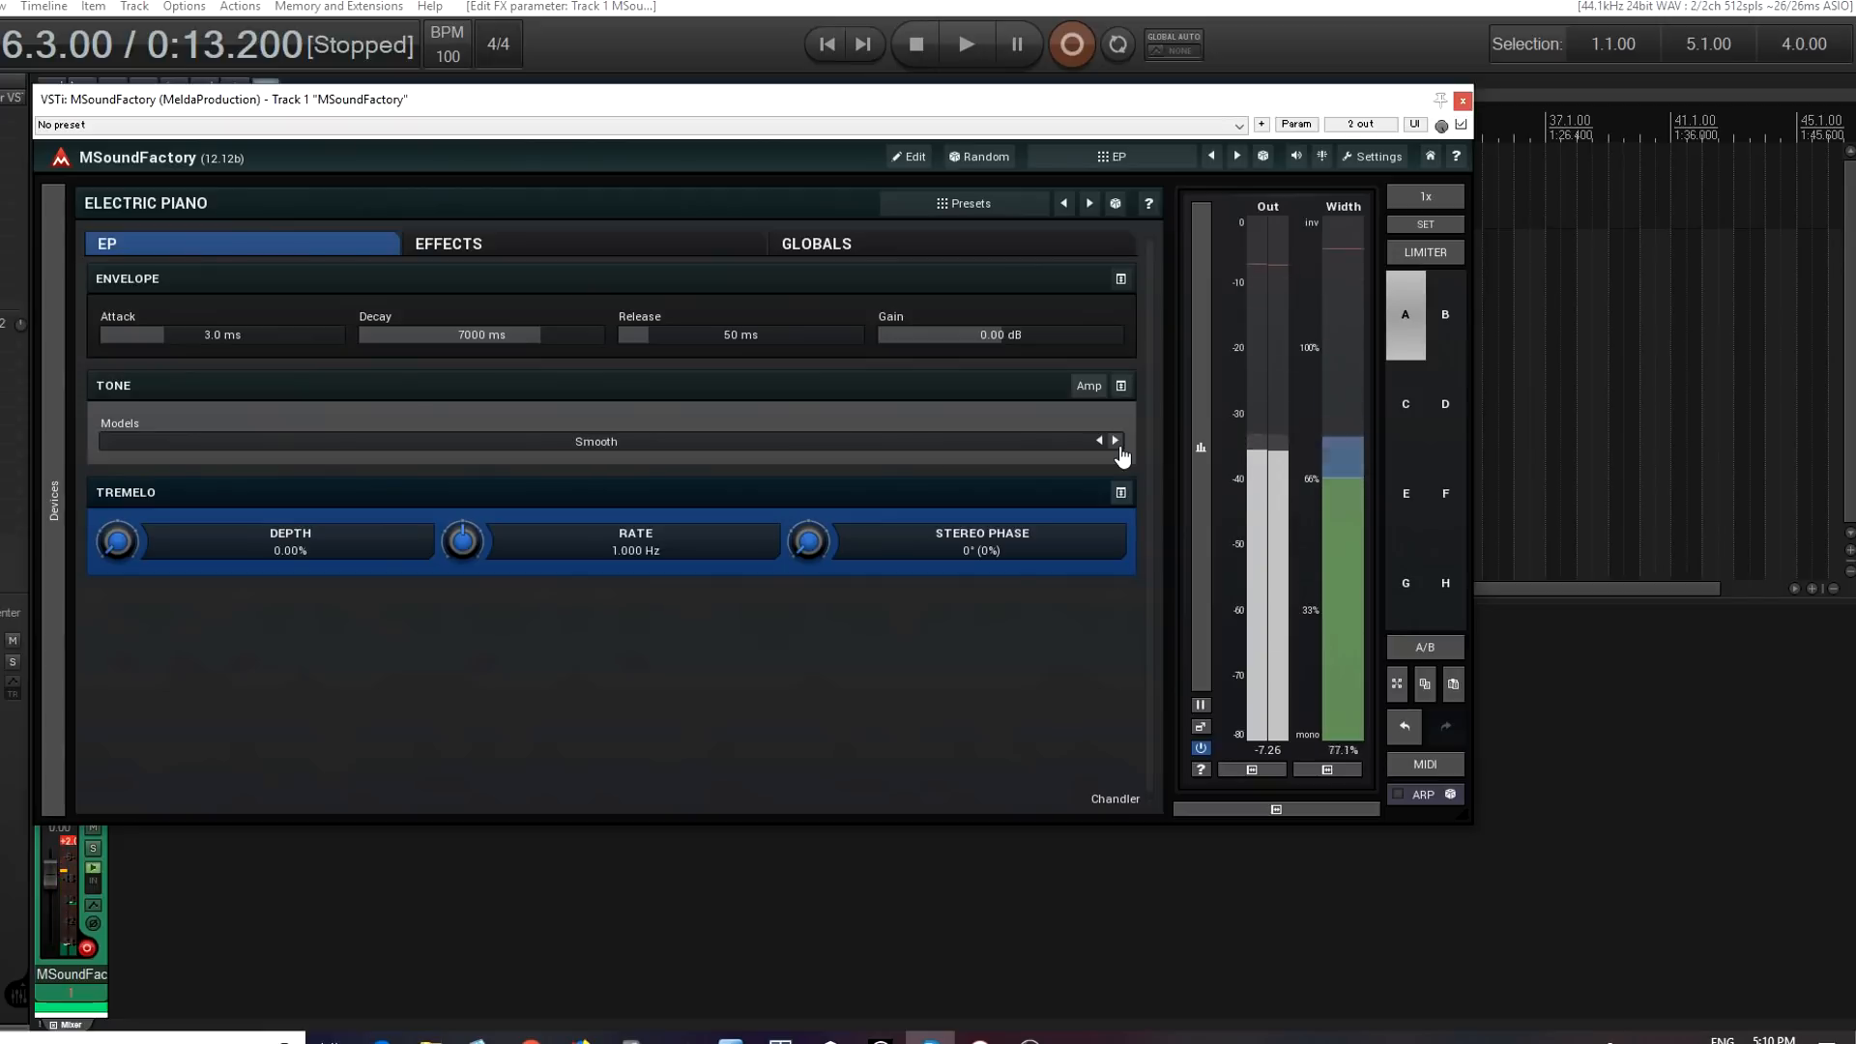
left_click(1114, 441)
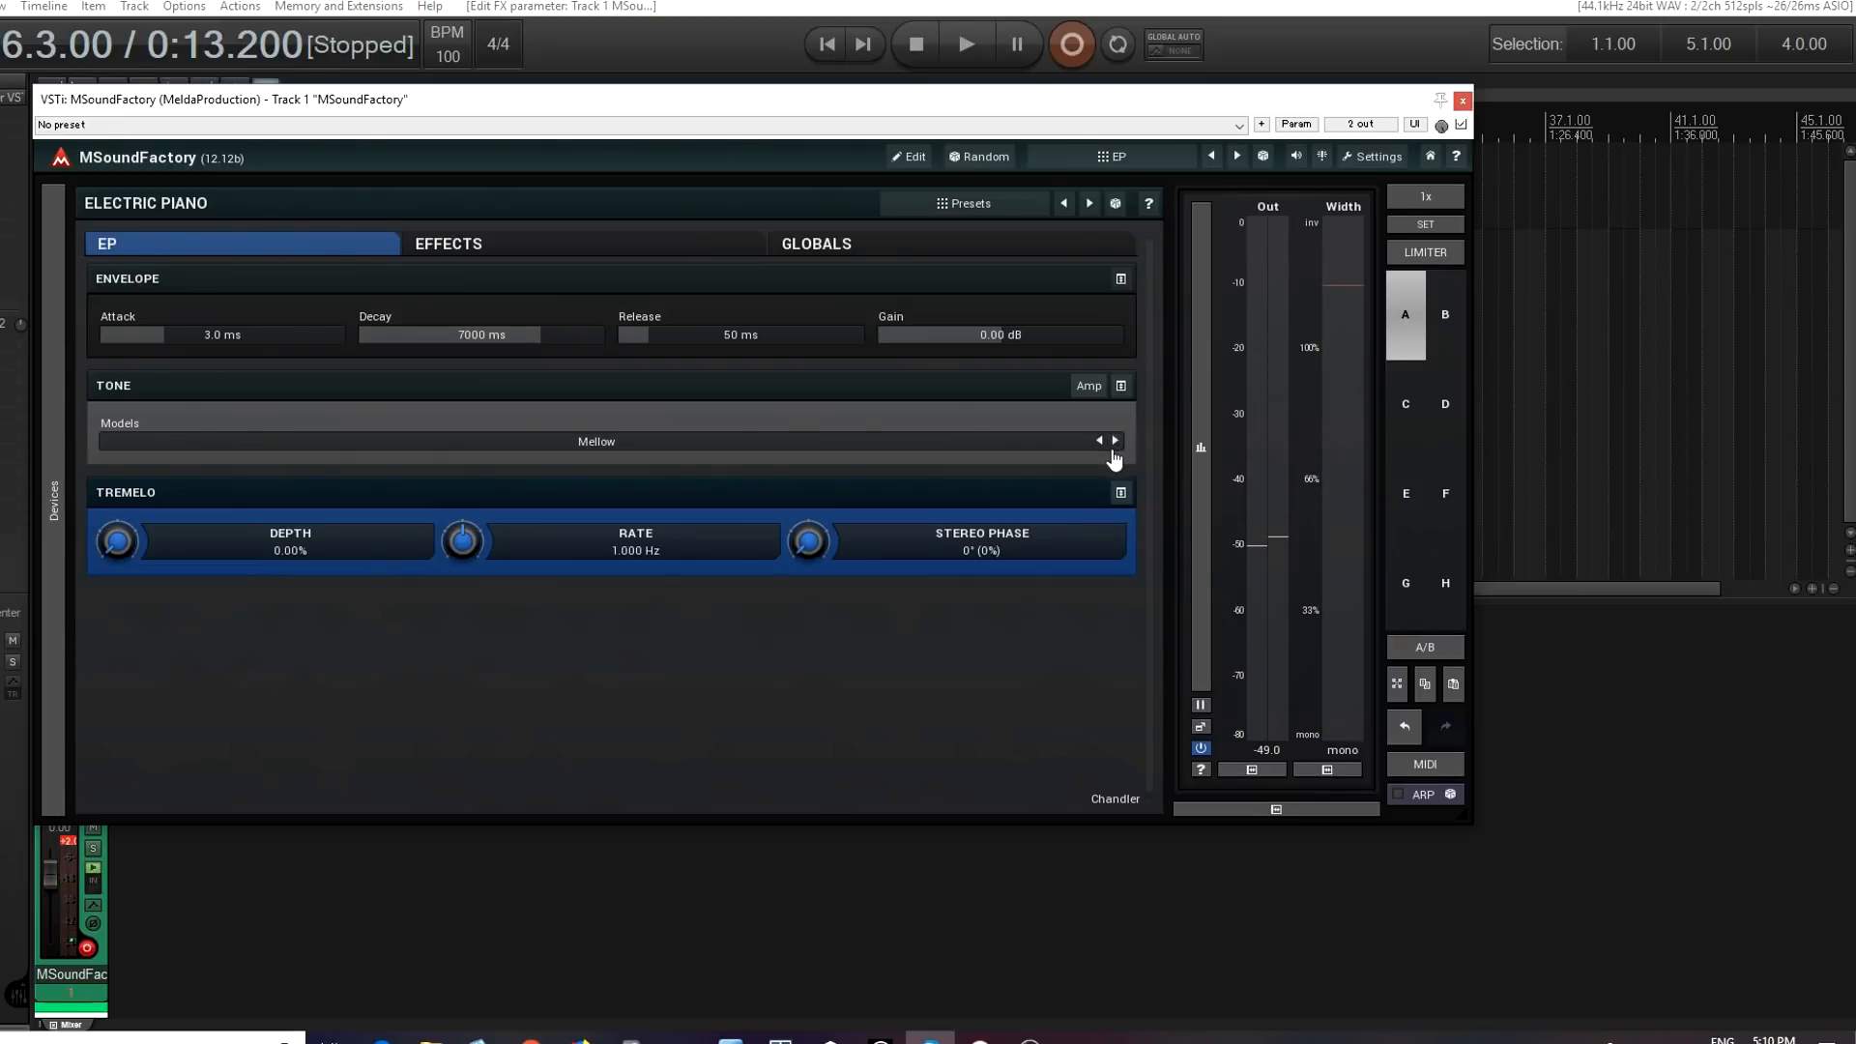
left_click(1063, 444)
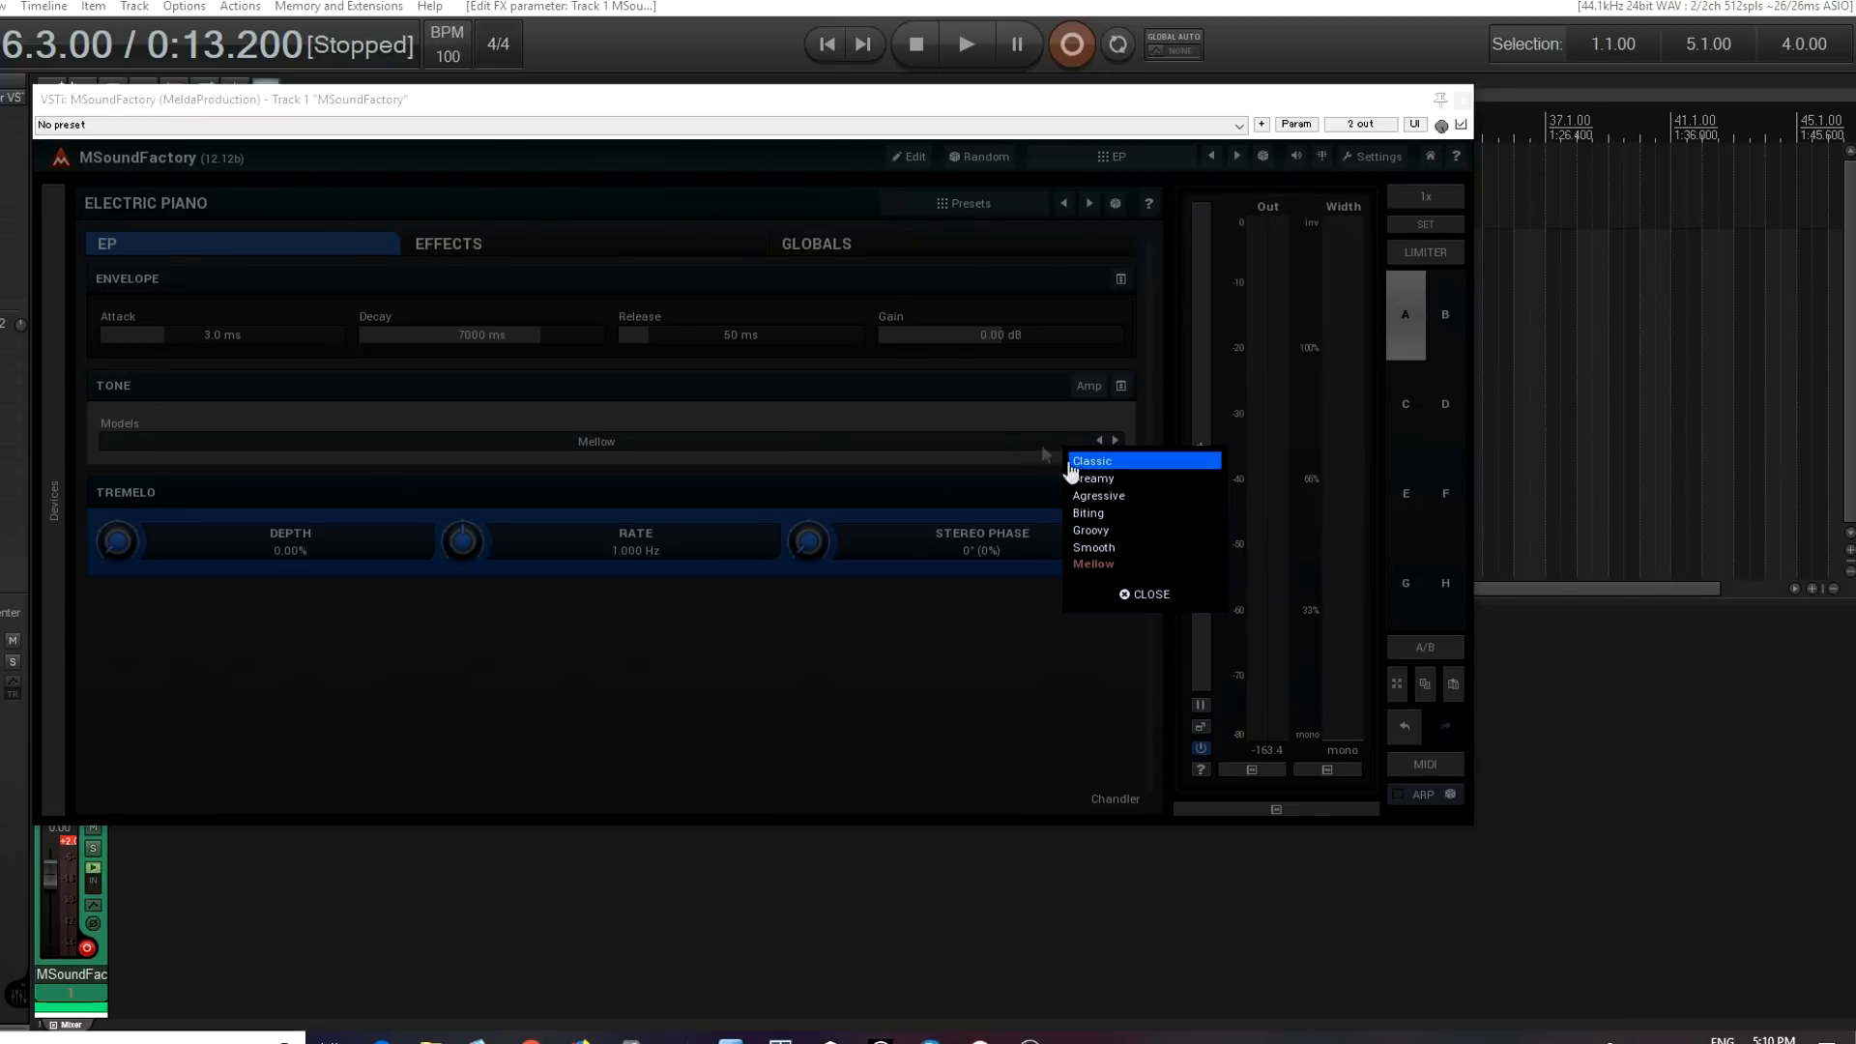
left_click(995, 413)
- Enter edit mode and inspect the settings of the OscillatorShaper and Oscillator modules in the generator, ending on the OscillatorShaper
left_click(916, 156)
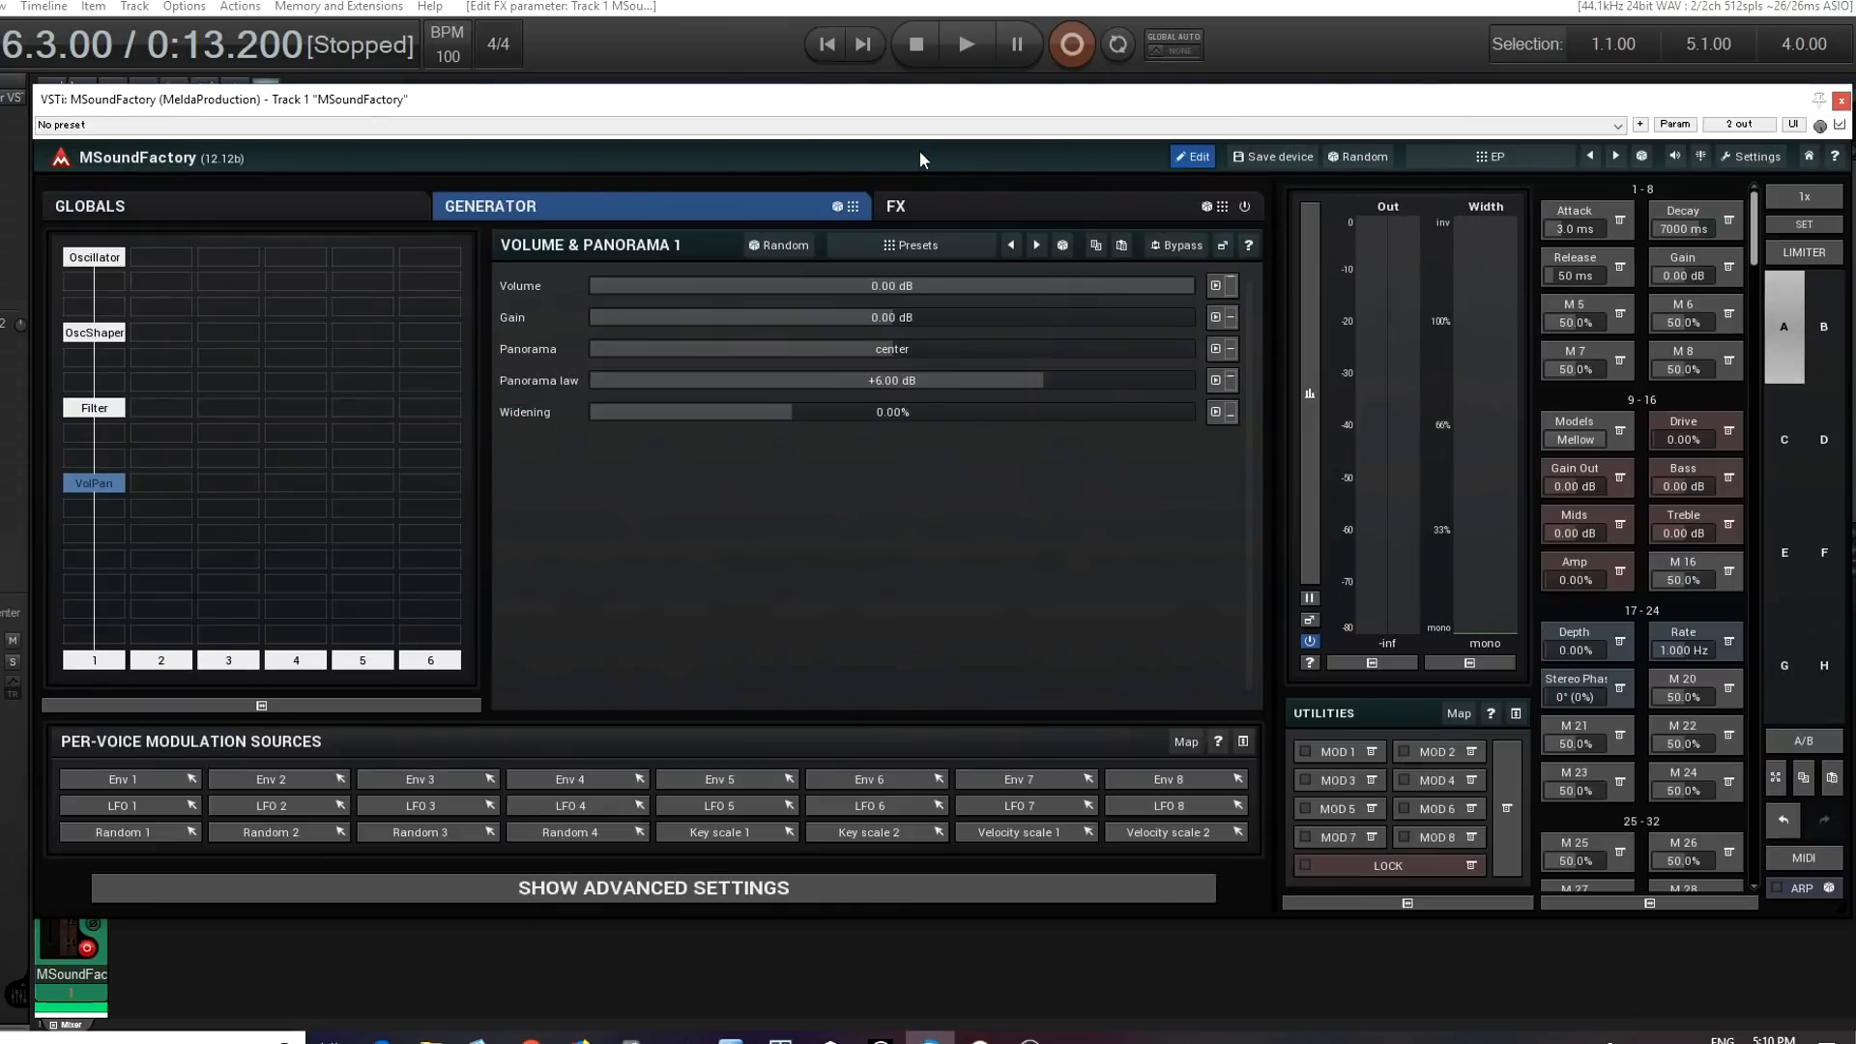
left_click(113, 337)
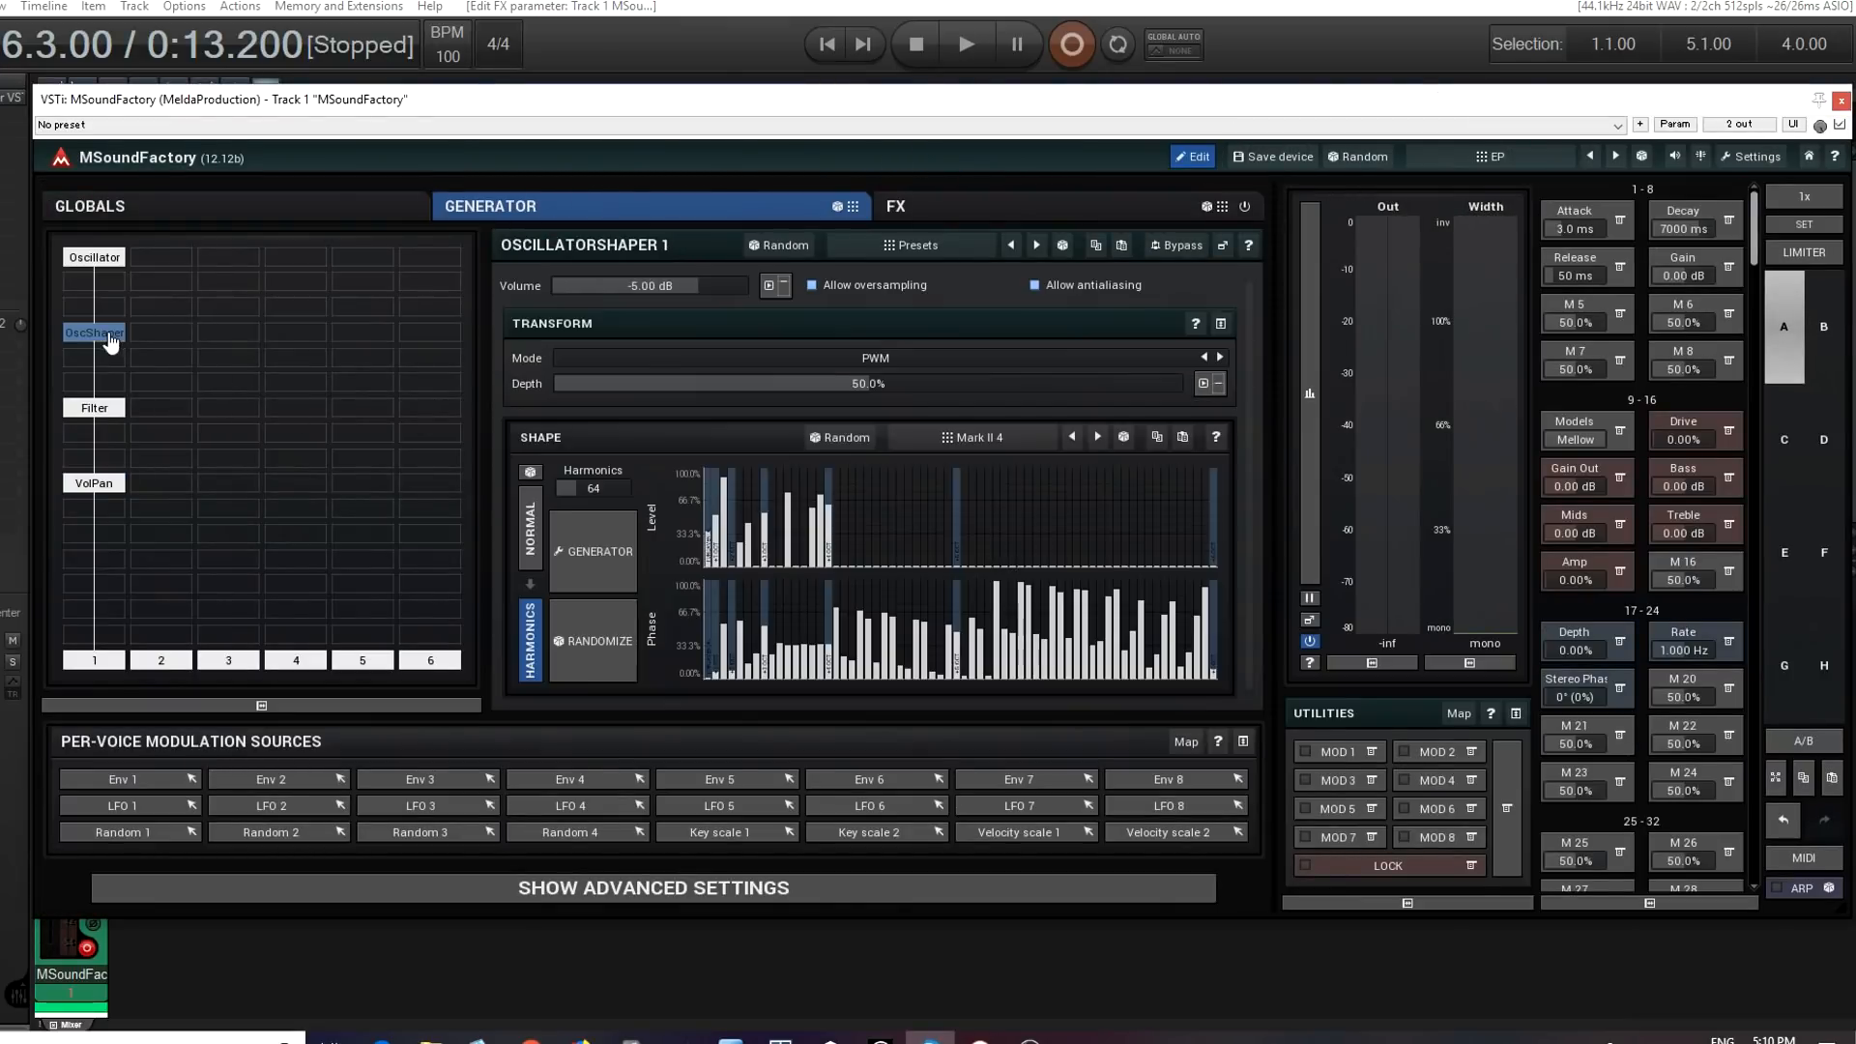
left_click(106, 263)
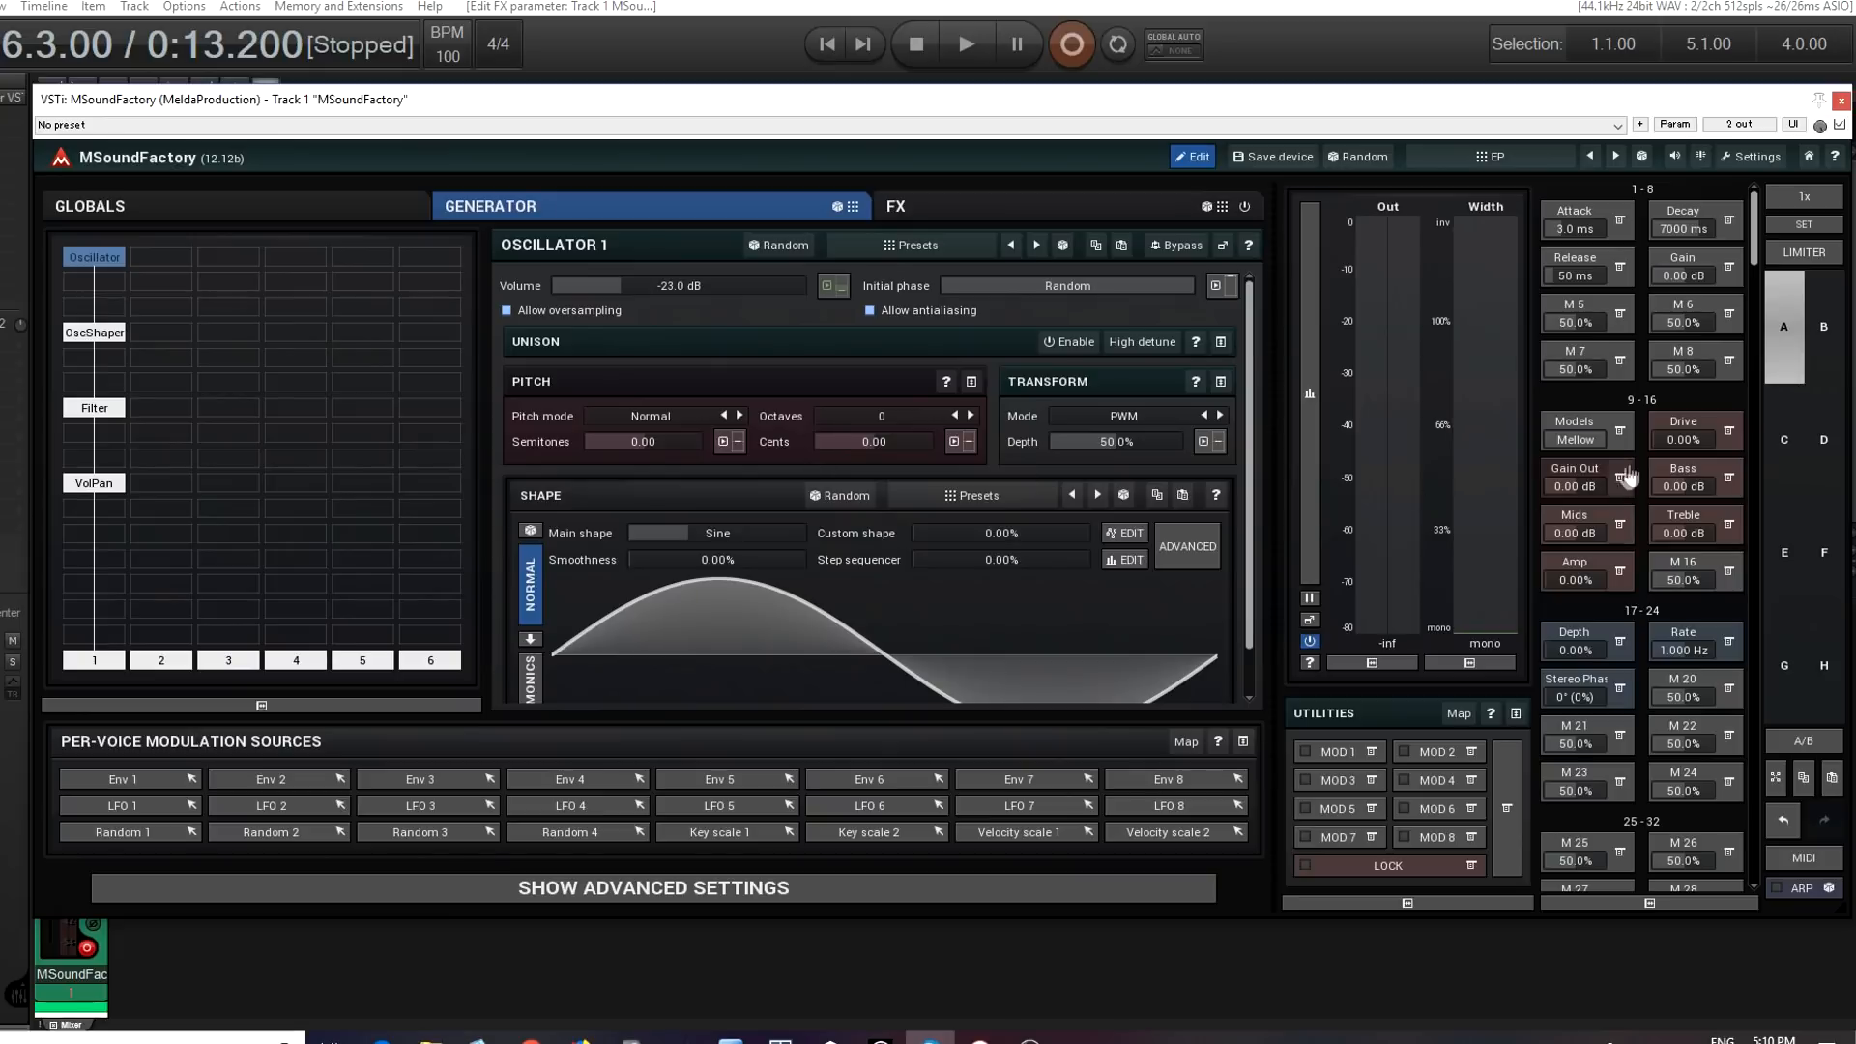
left_click(97, 332)
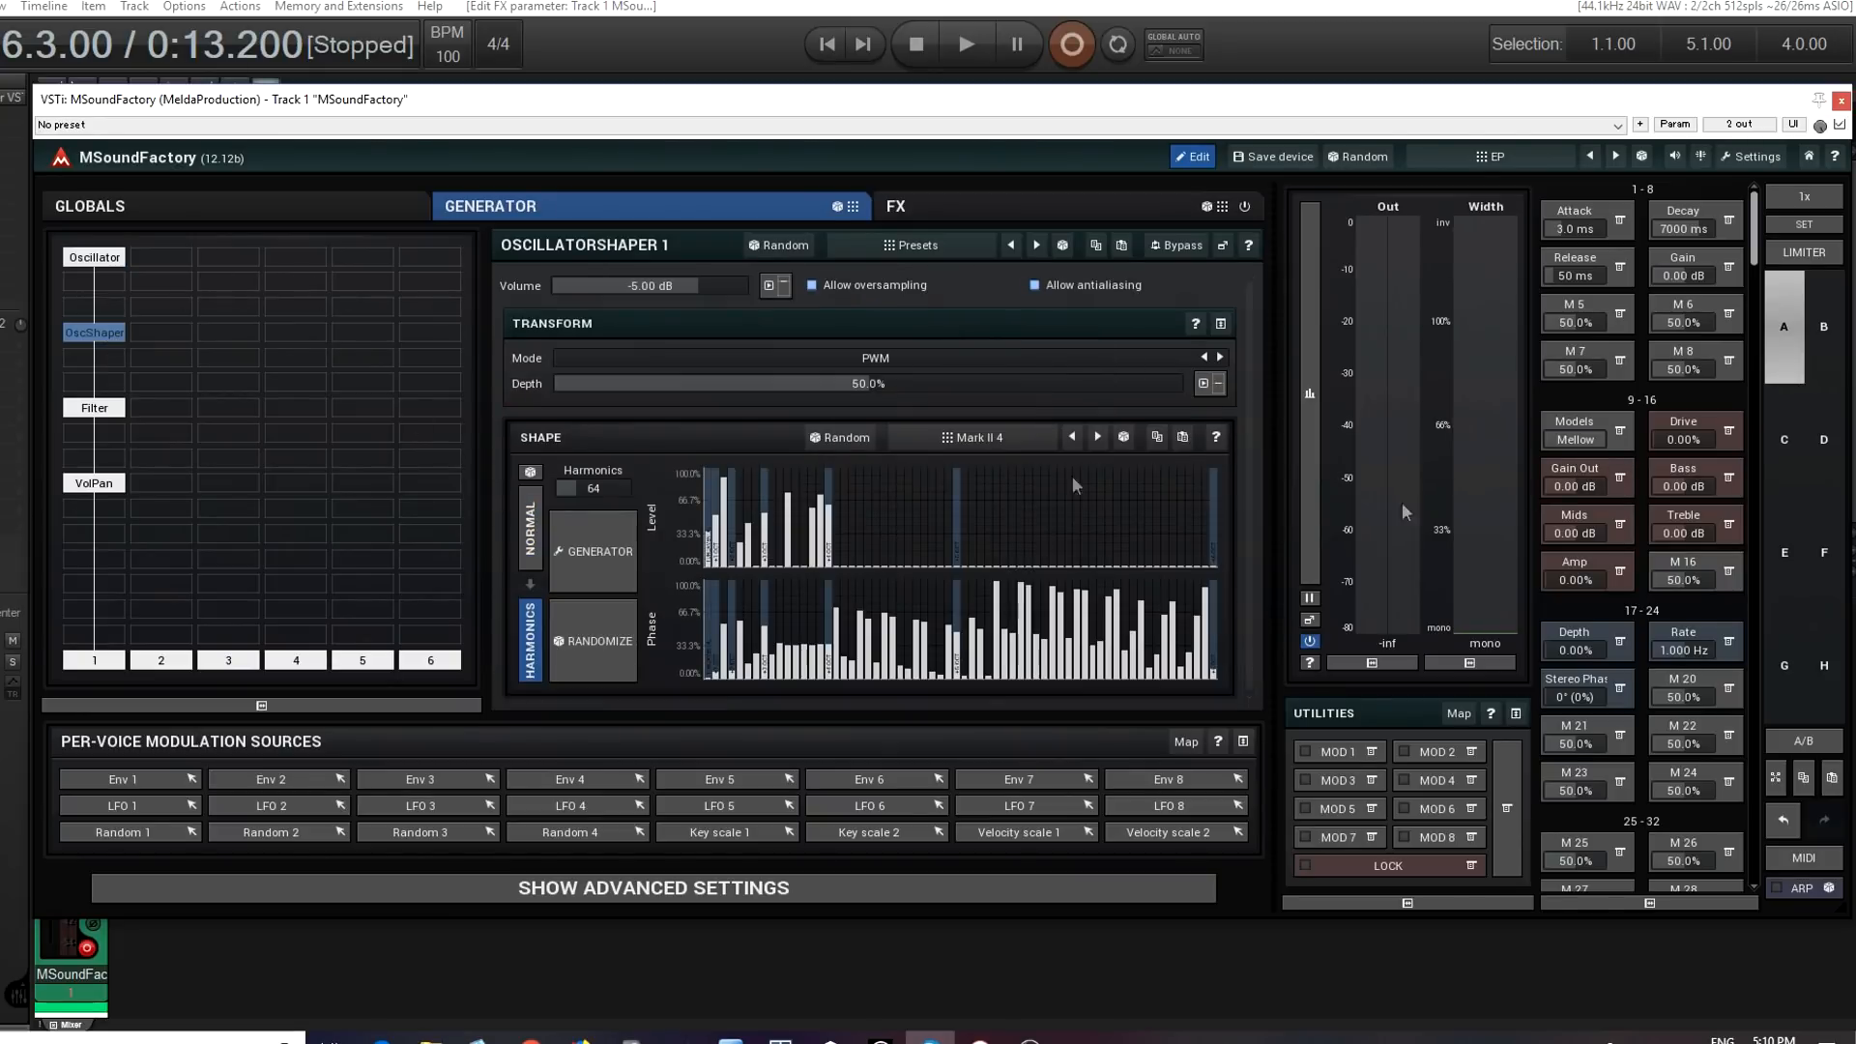
- Compare the Classic and Agressive settings of the Models multiparameter against the shaper's harmonics, and leave it at Classic
left_click_drag(1575, 438, 1550, 439)
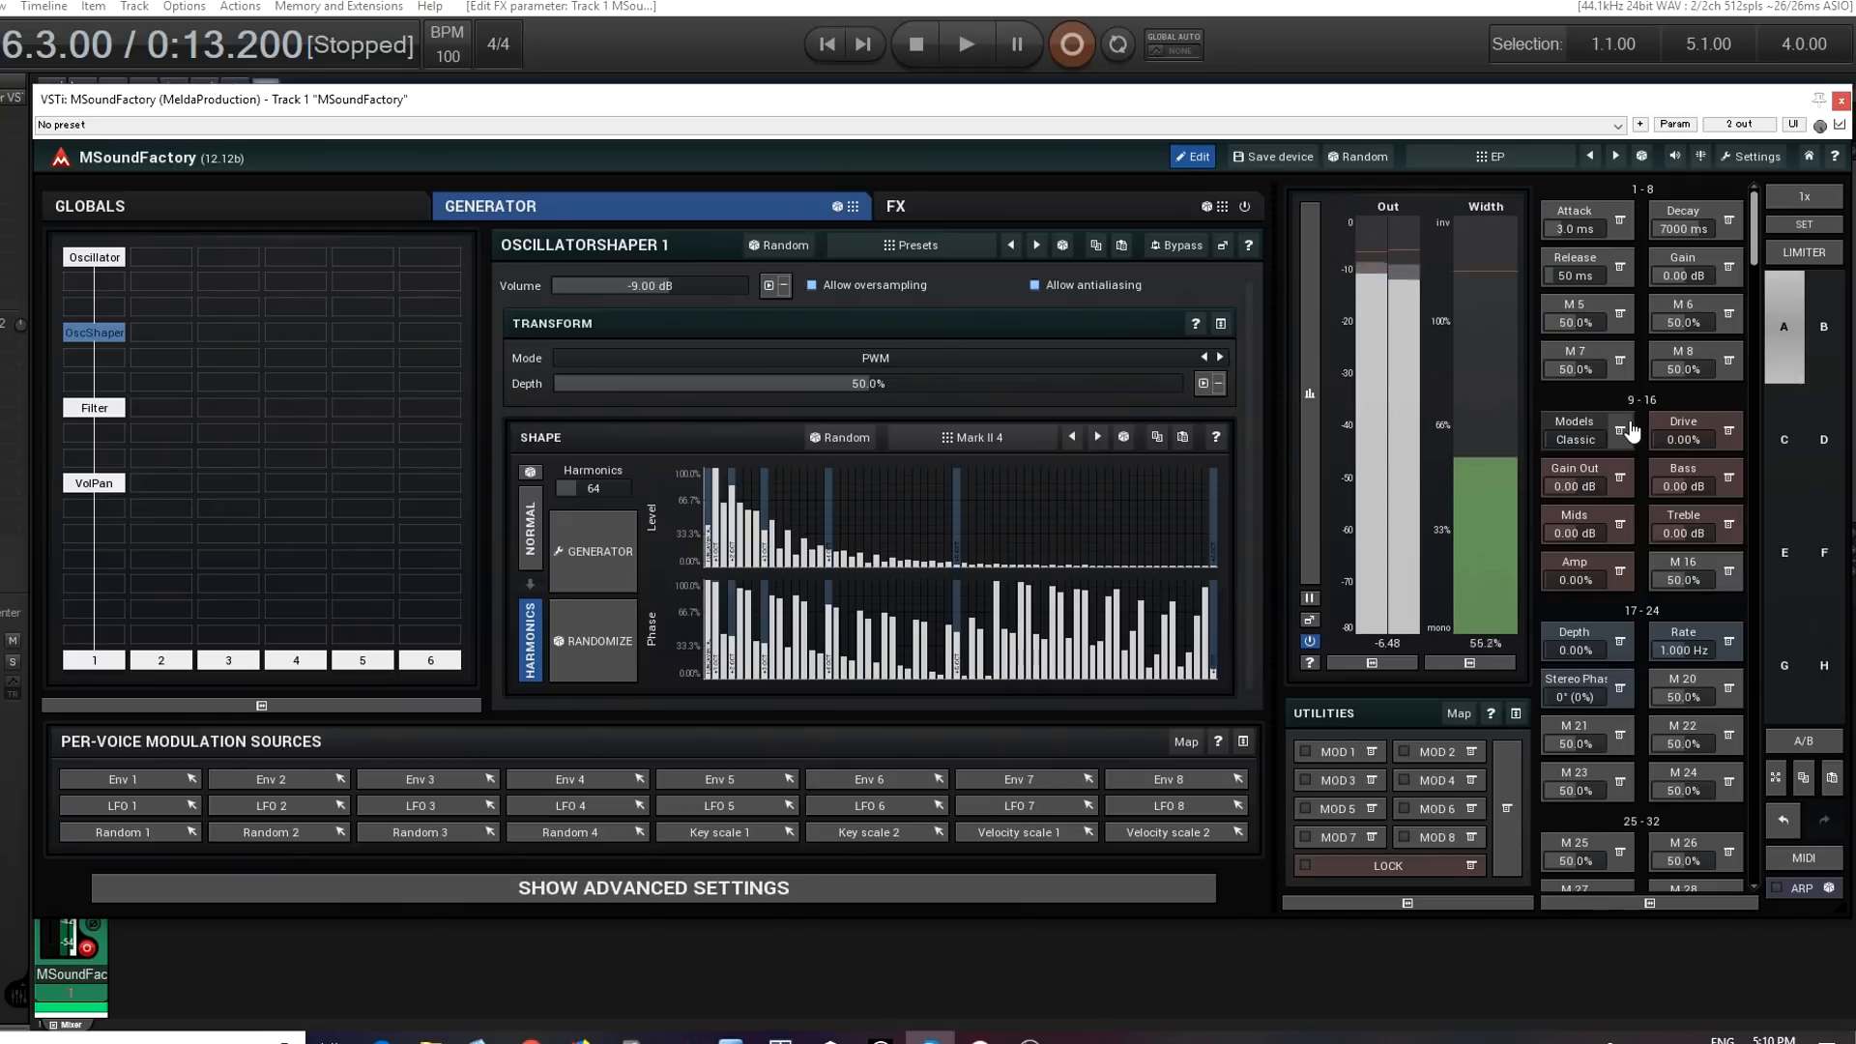
left_click_drag(1577, 439, 1594, 440)
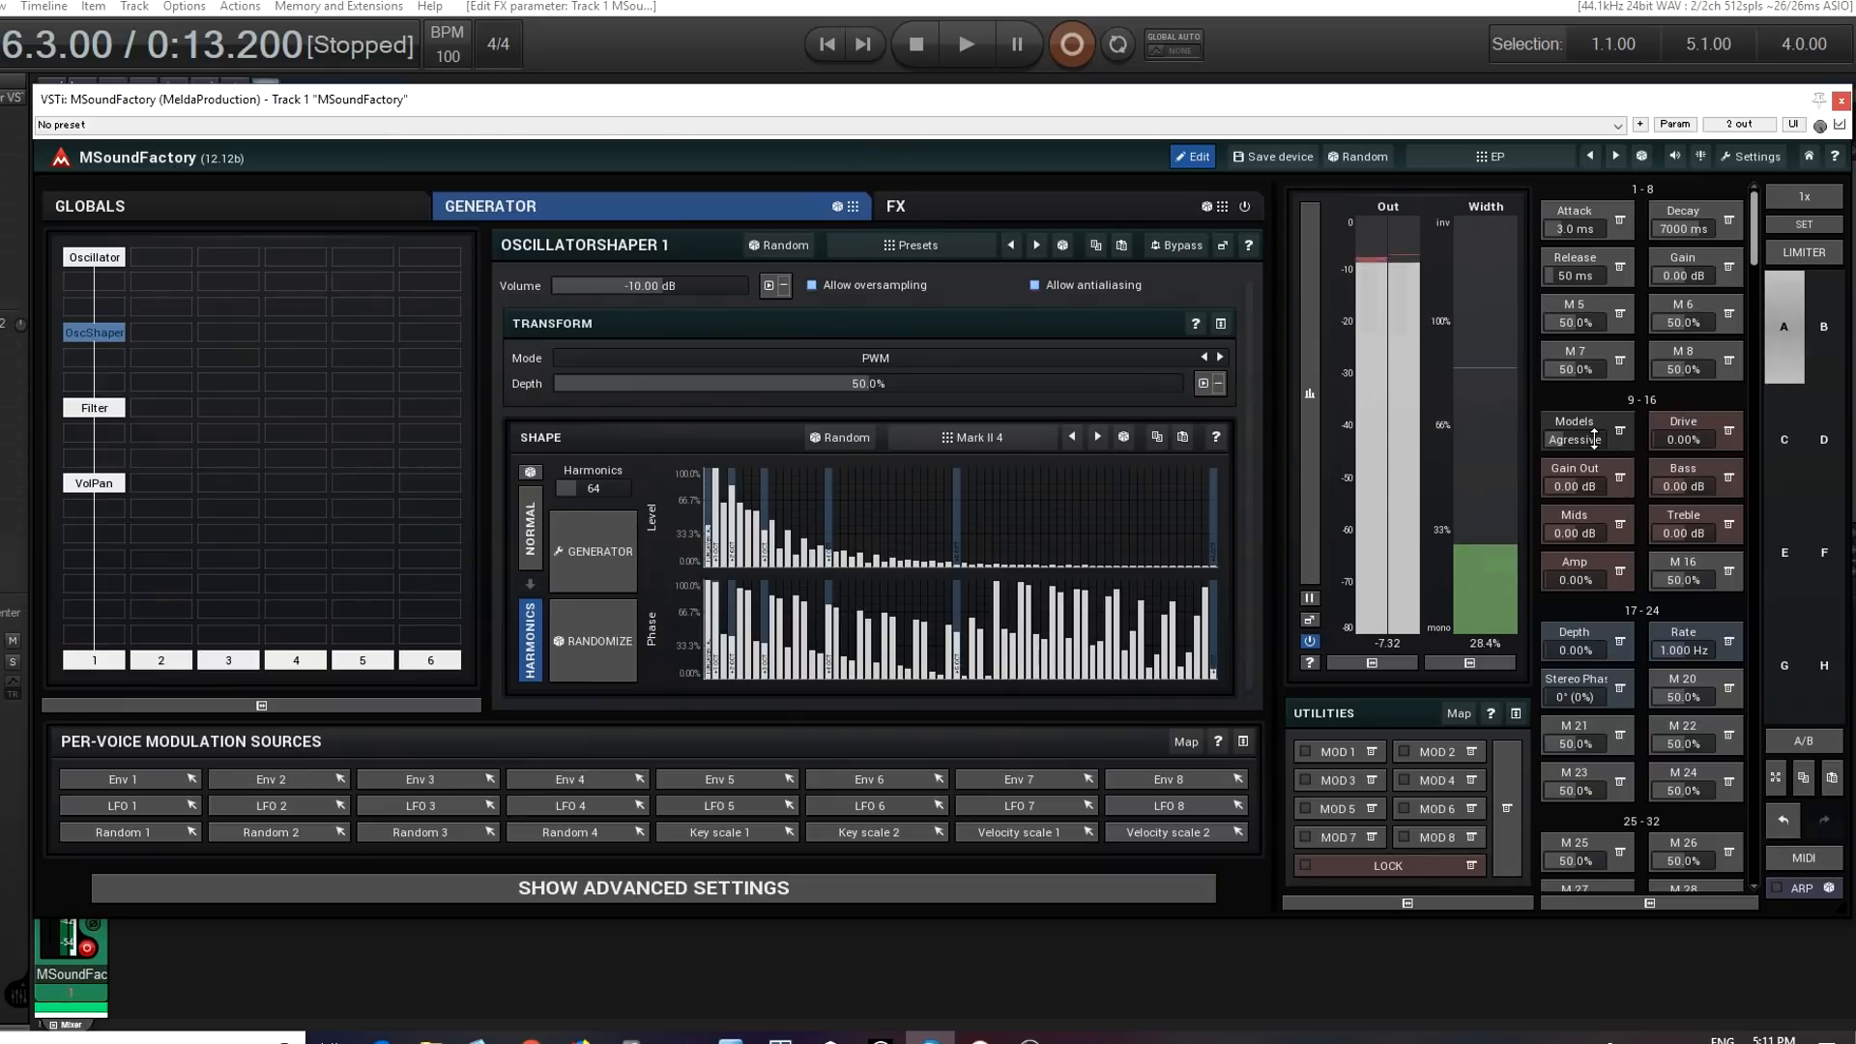
mouse_move(1594, 439)
left_mouse_down()
mouse_move(1594, 377)
mouse_move(1593, 438)
left_mouse_up()
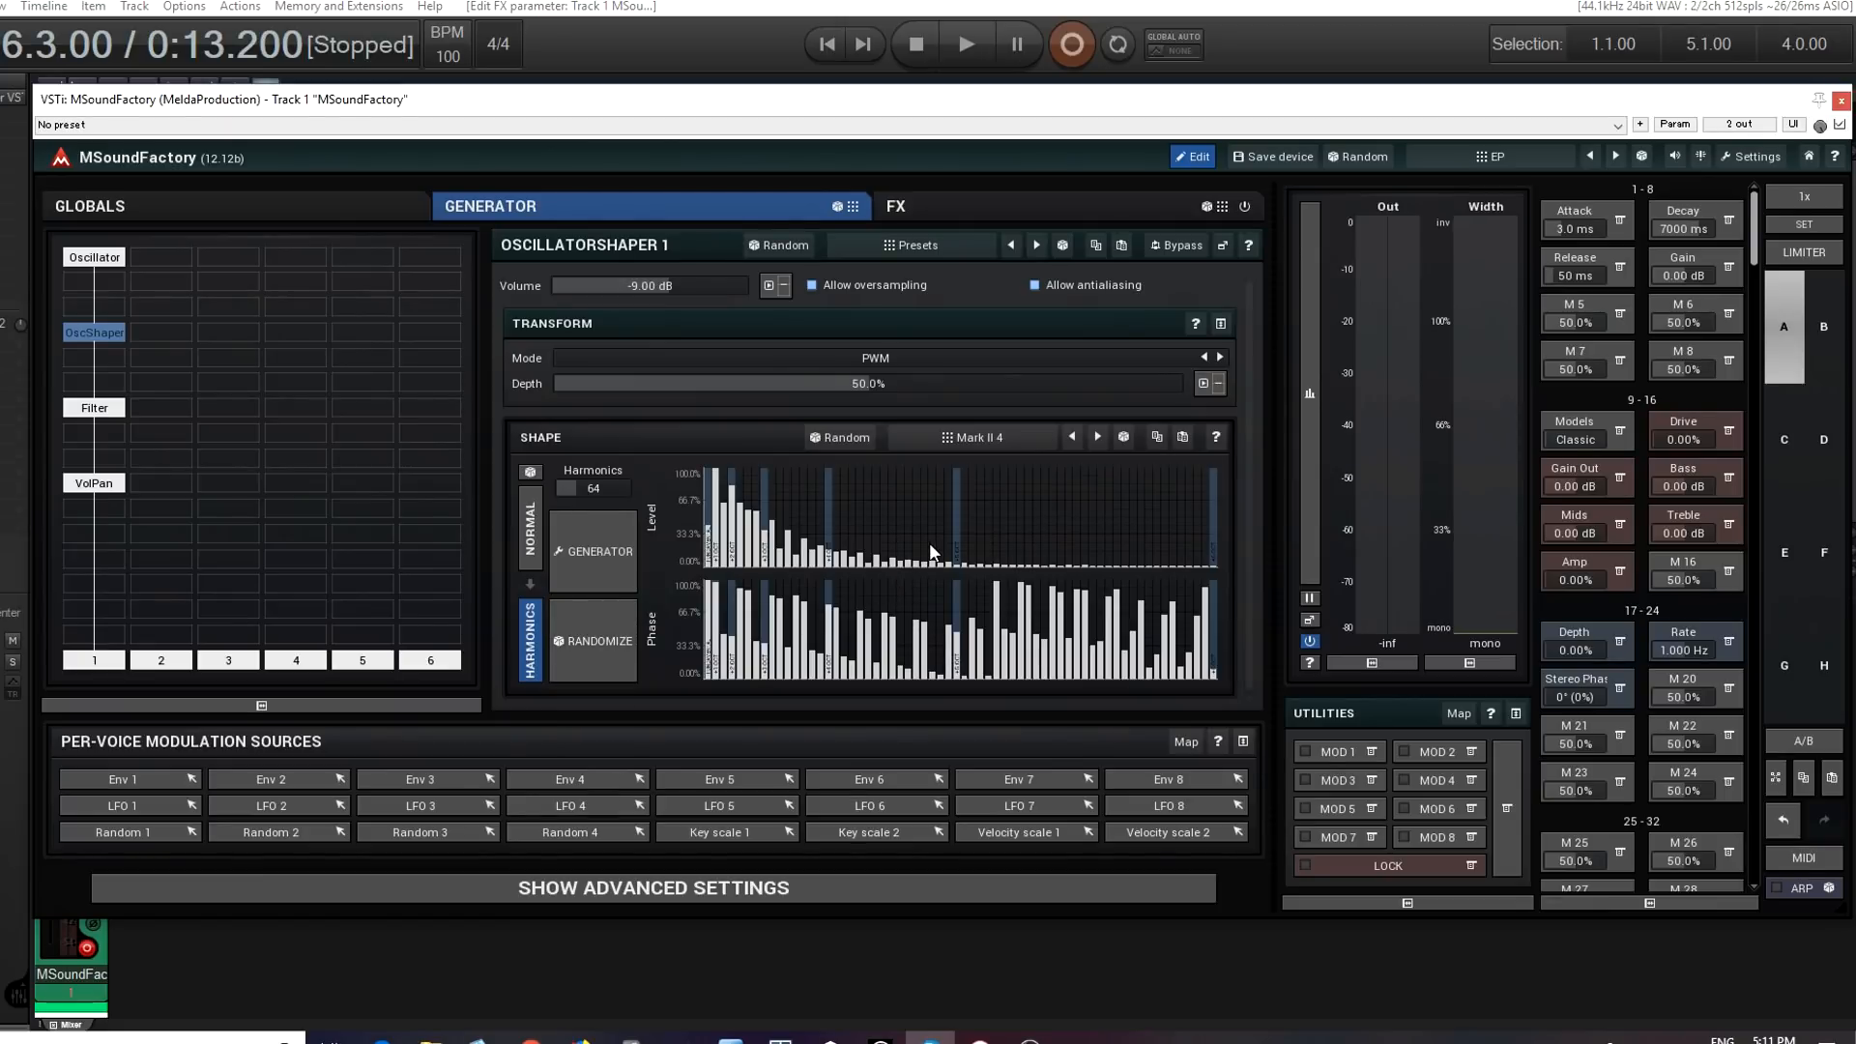
- View the OscillatorShaper's harmonics generator with its sample analyzer, close it unchanged, and leave edit mode
left_click(614, 555)
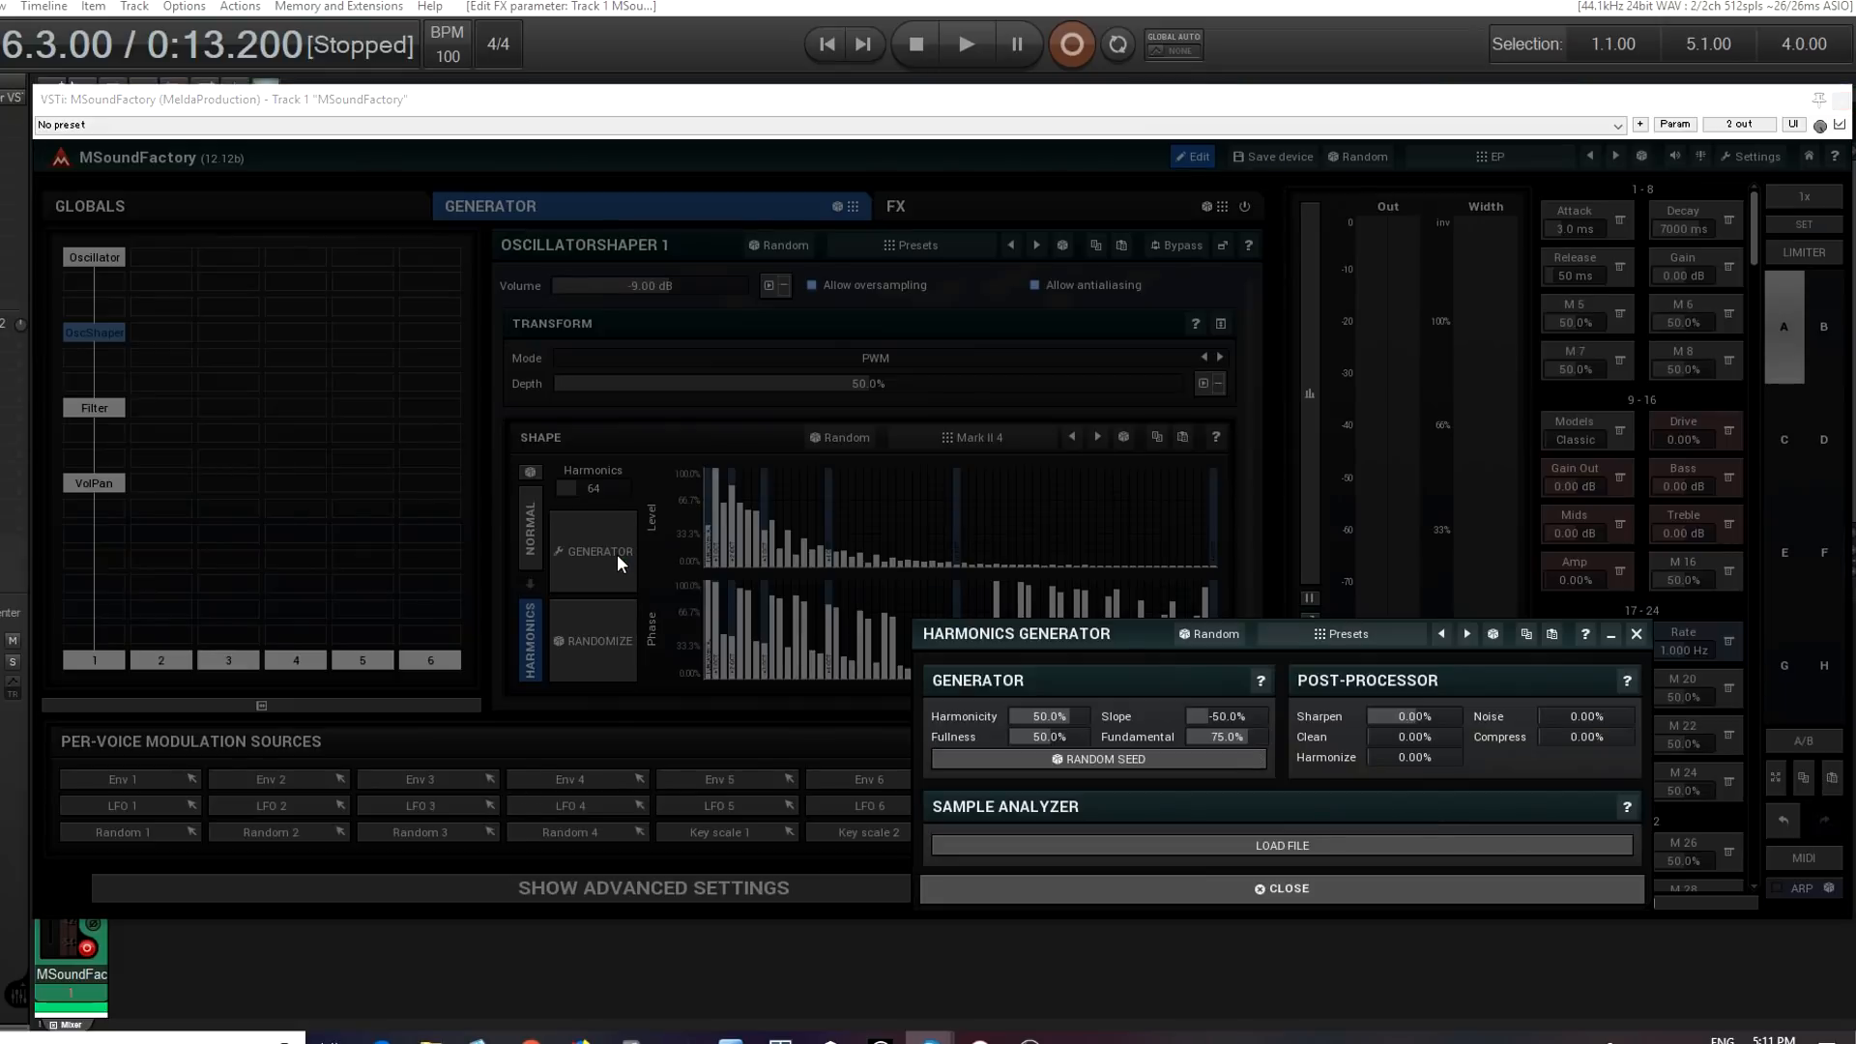
left_click_drag(1054, 636, 872, 362)
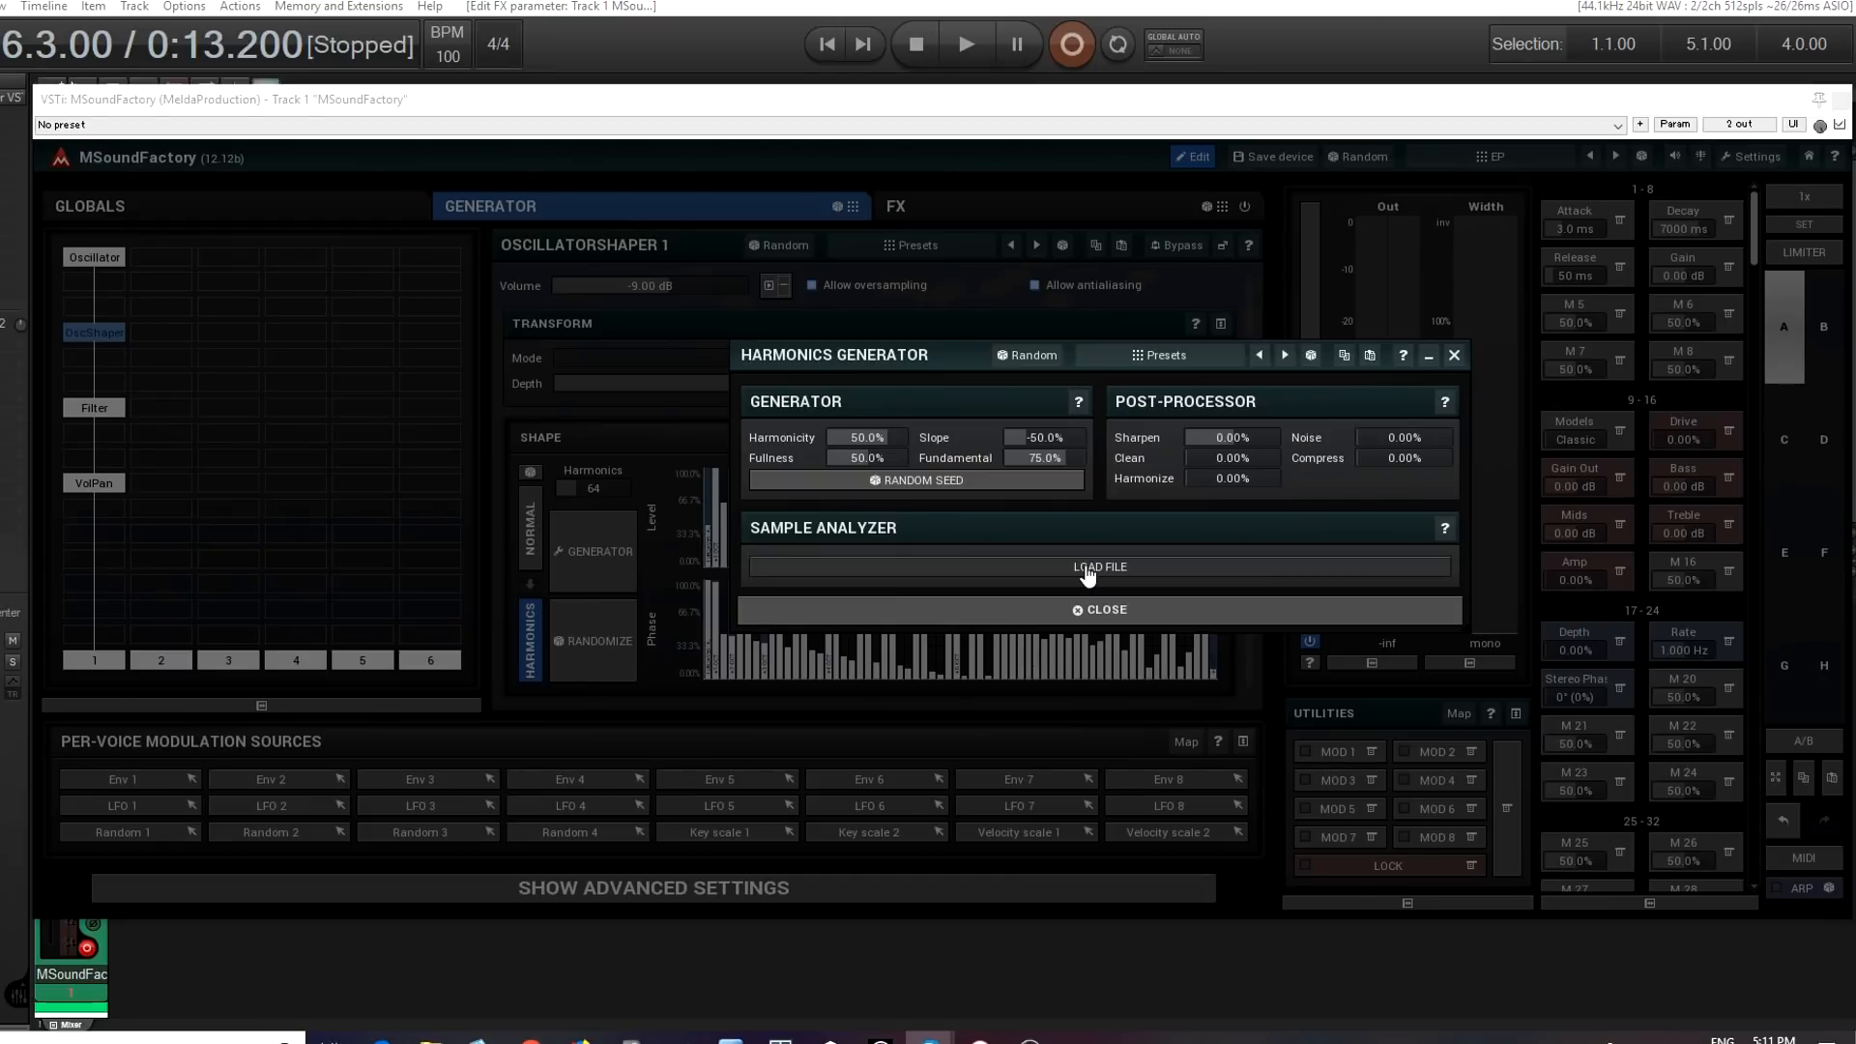
left_click(1102, 609)
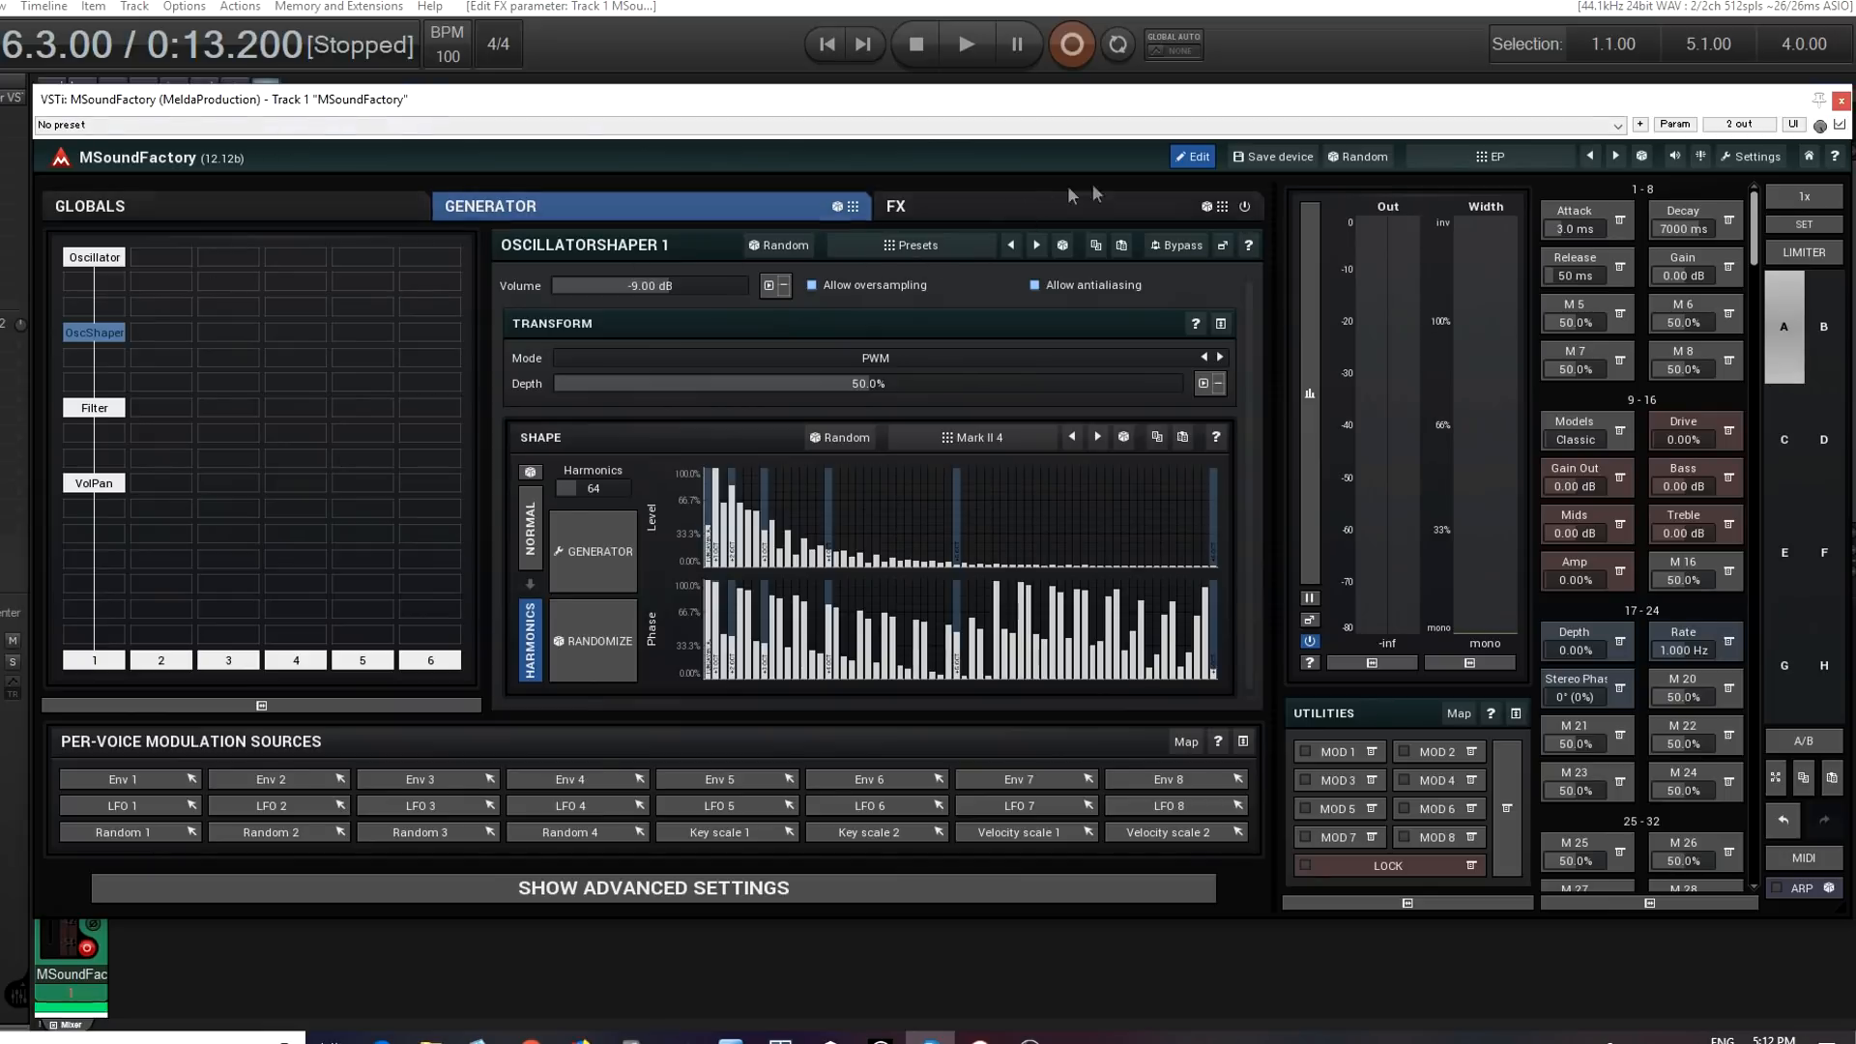
left_click(1192, 157)
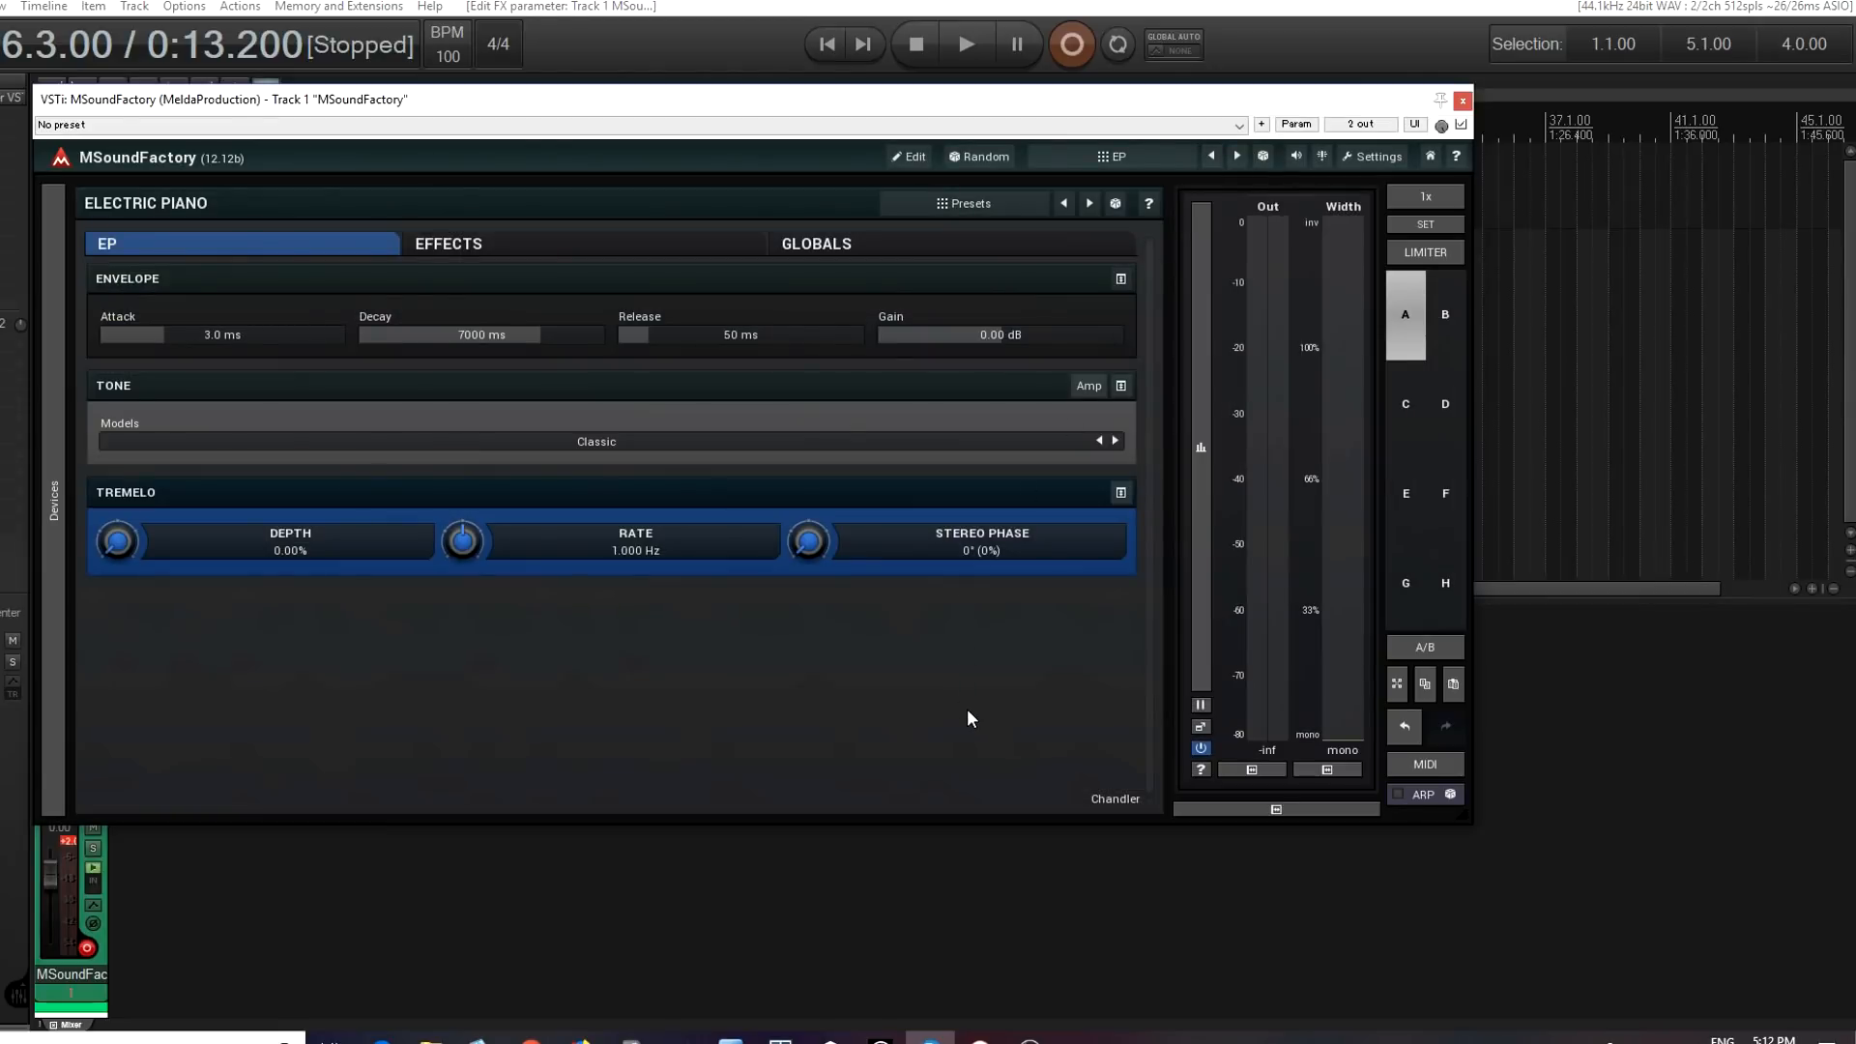